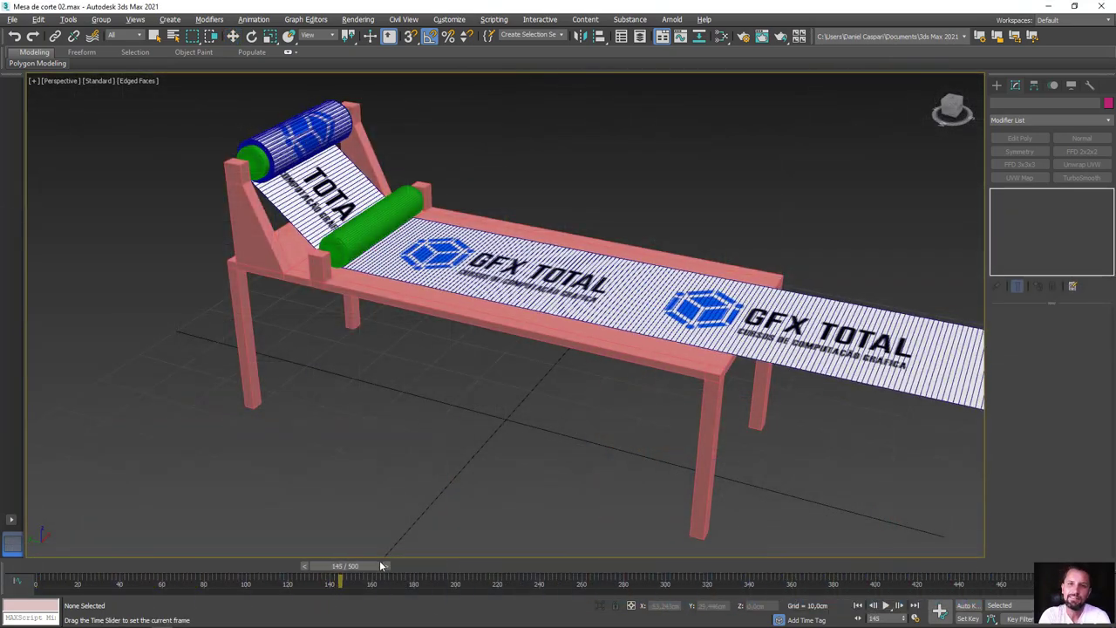
- Scrub through the finished paper animation on the time slider and hide edge lines
mouse_move(381, 566)
left_mouse_down()
mouse_move(750, 591)
mouse_move(1030, 591)
mouse_move(1003, 567)
mouse_move(790, 573)
mouse_move(449, 546)
mouse_move(176, 545)
left_mouse_up()
key("F4")
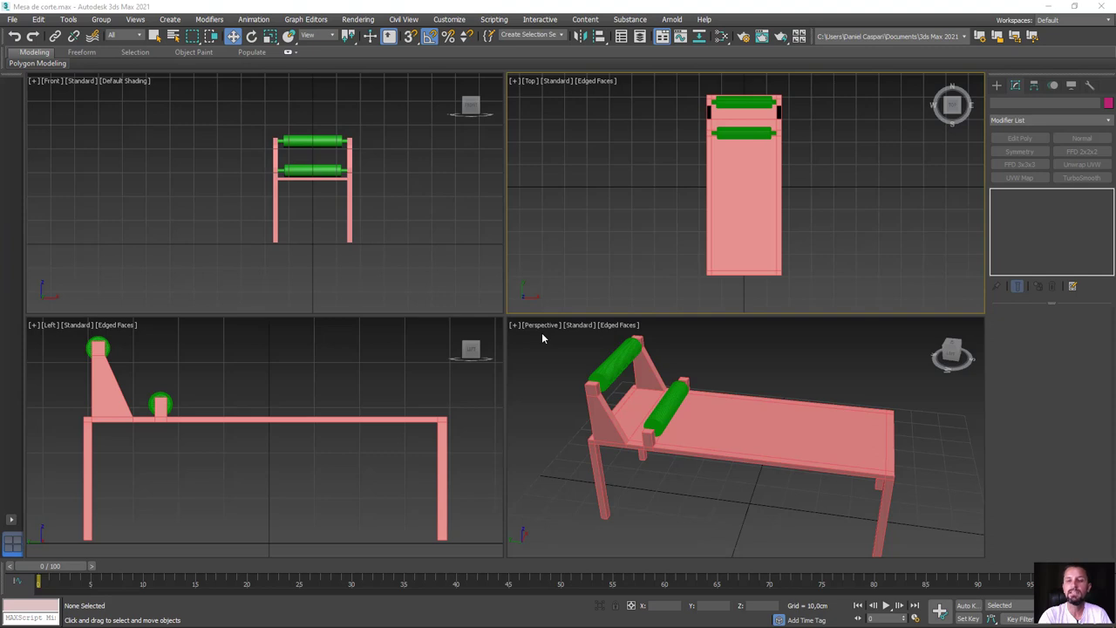
middle_click_drag(543, 339, 744, 441, "alt")
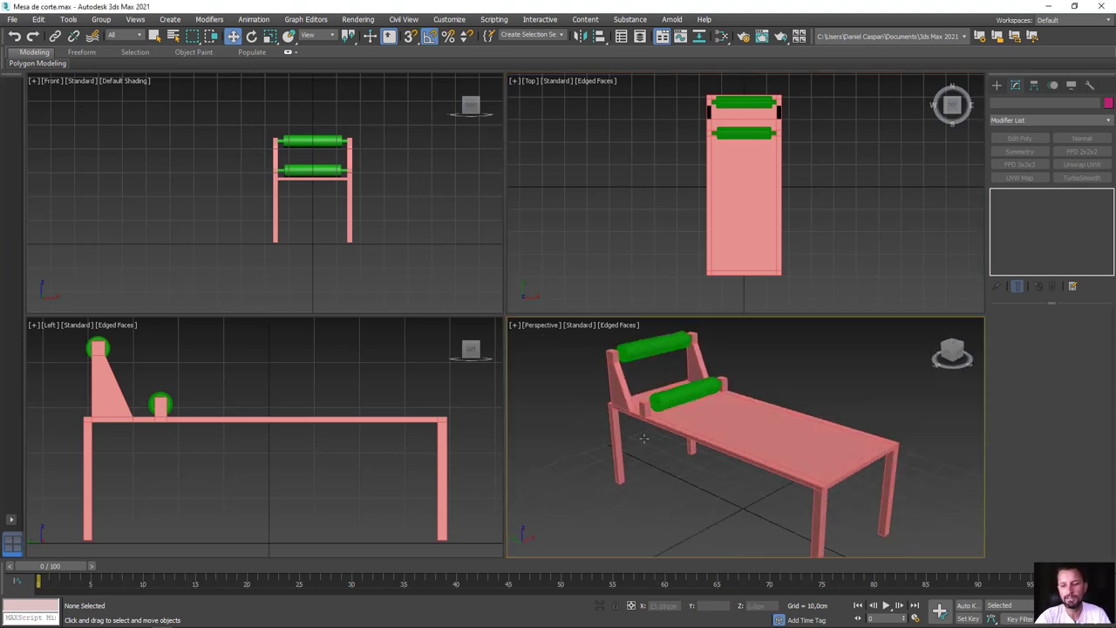
scroll(744, 440, "up", 5)
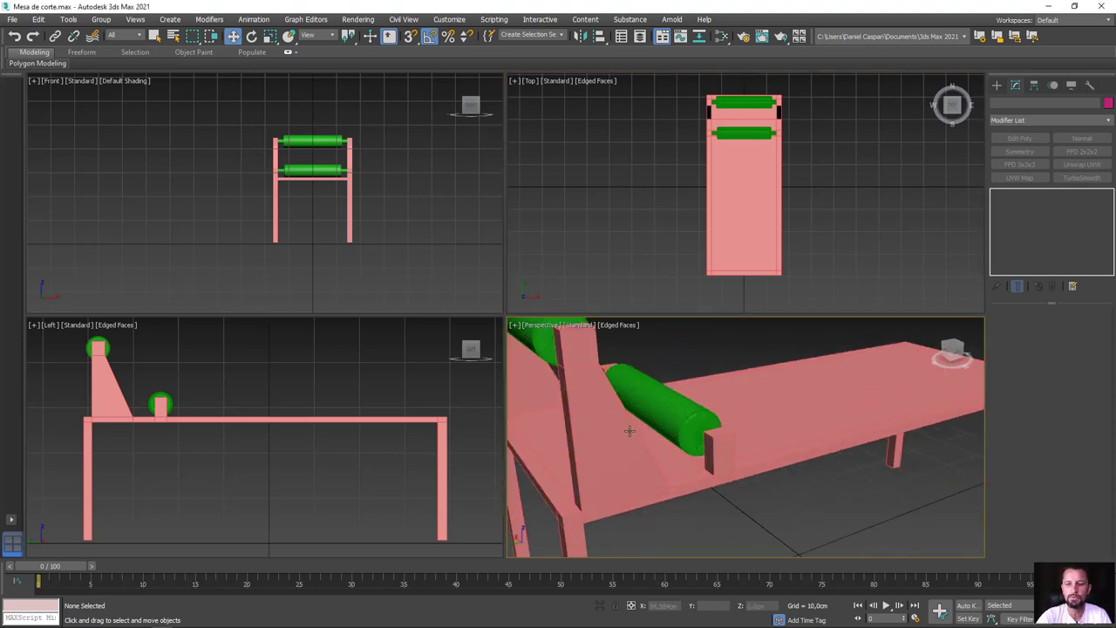
scroll(697, 427, "up", 3)
scroll(698, 425, "up", 2)
left_click(698, 425)
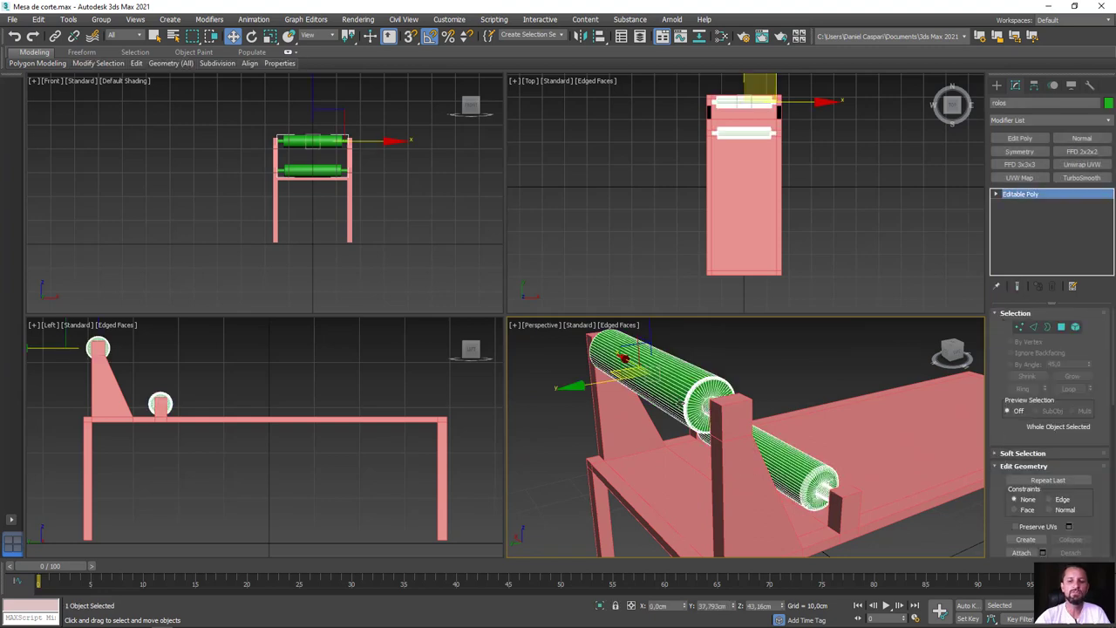
scroll(706, 400, "down", 2)
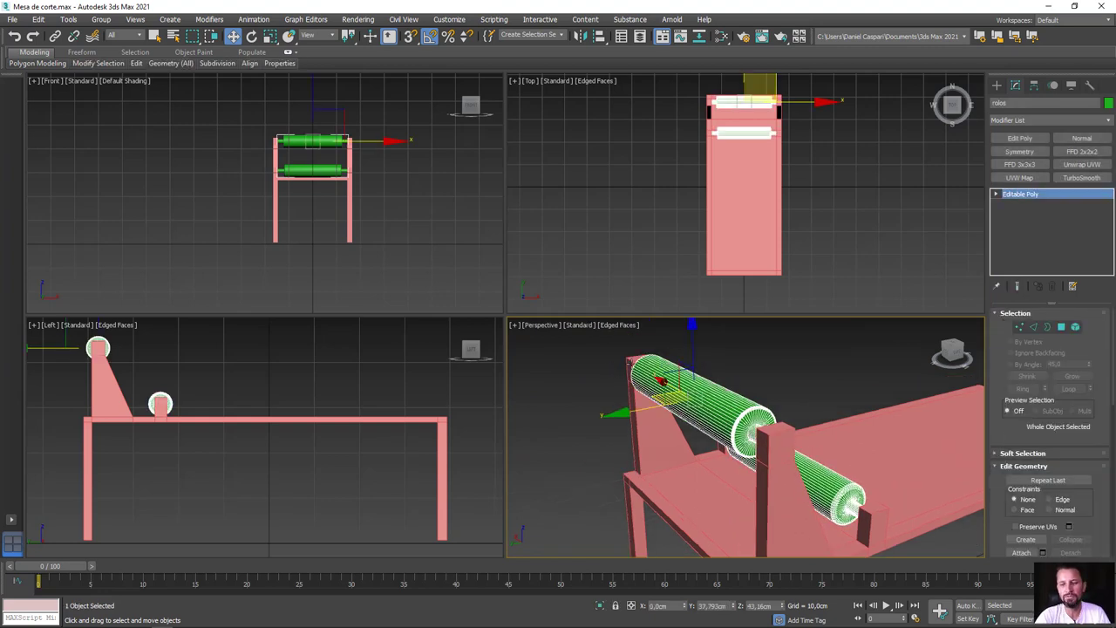
scroll(707, 400, "down", 2)
middle_click_drag(706, 400, 663, 377, "alt")
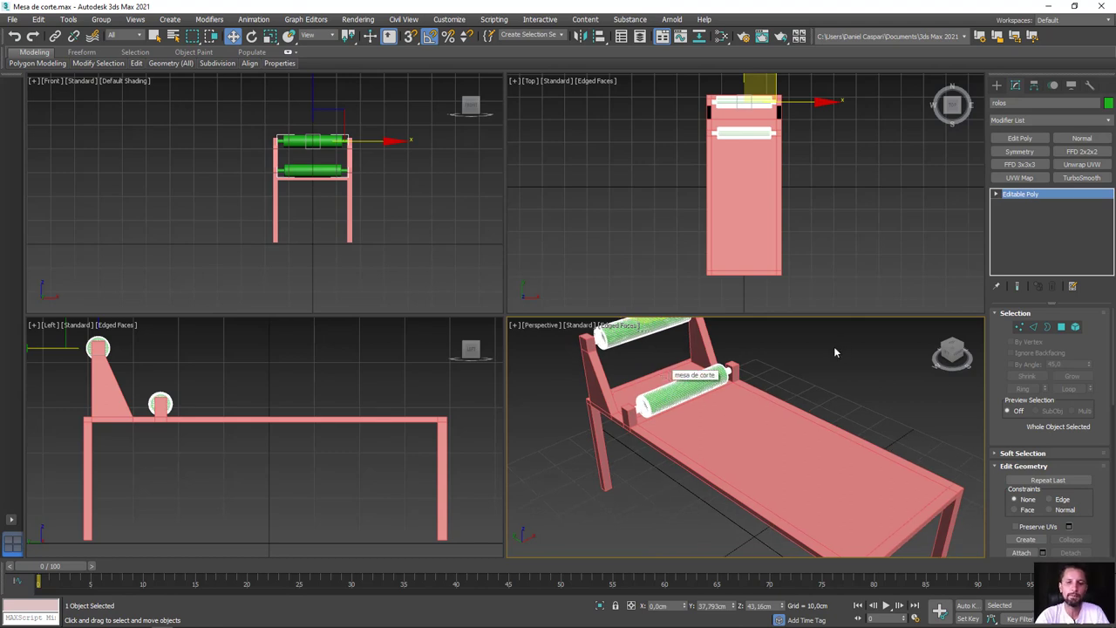
scroll(834, 351, "down", 1)
scroll(846, 375, "down", 3)
scroll(858, 374, "up", 1)
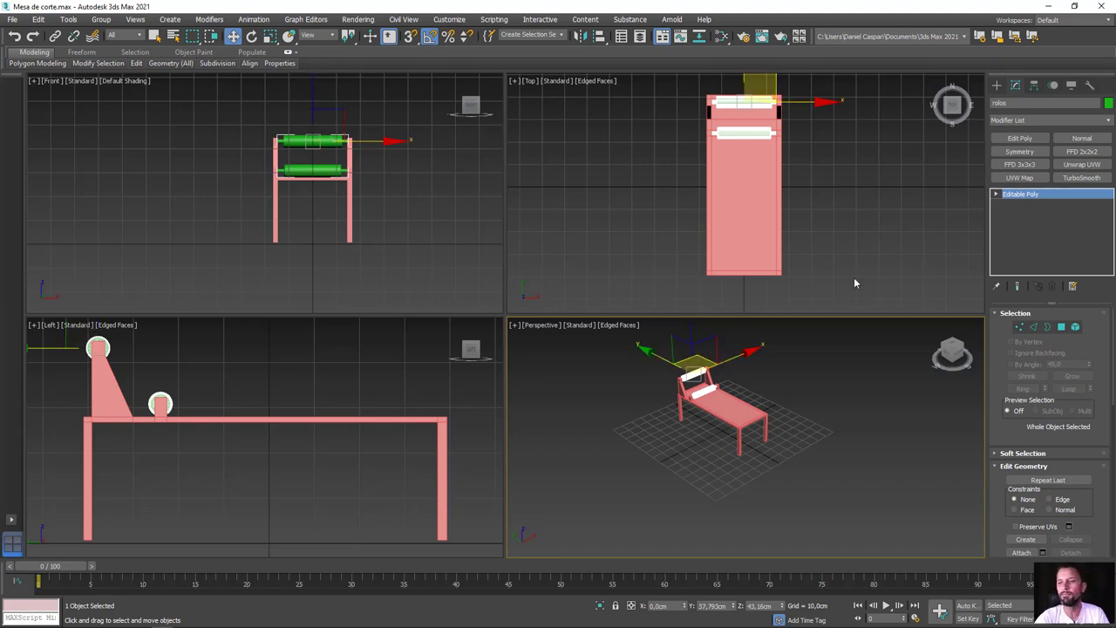
middle_click_drag(851, 214, 791, 225)
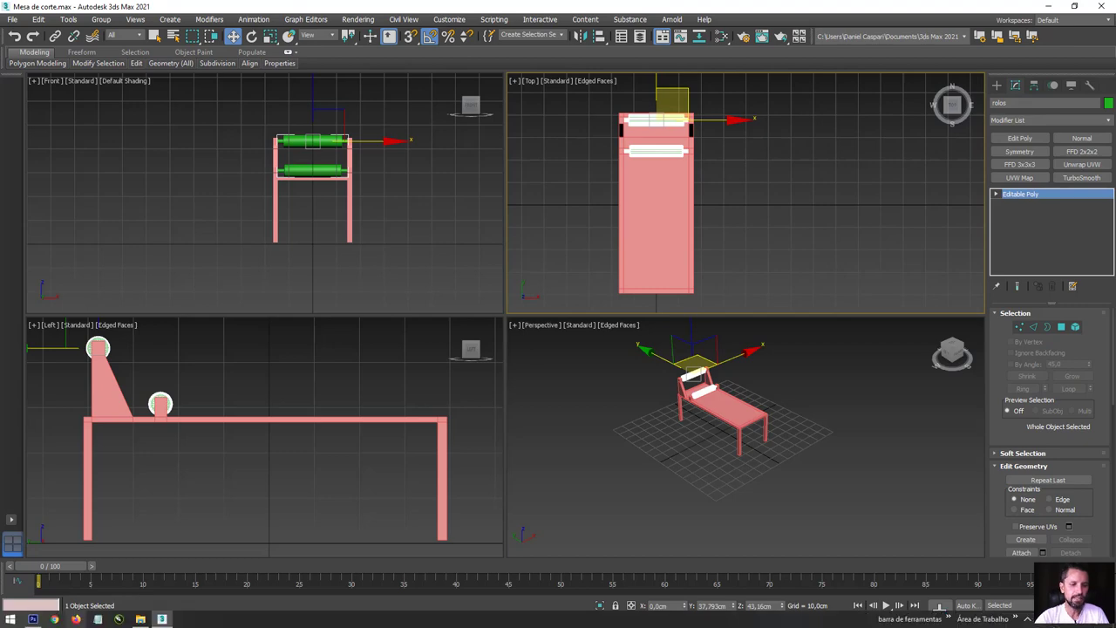
- Zoom and pan across the Photoshop board of kraft paper rolls and slitting-machine photos
left_click(33, 619)
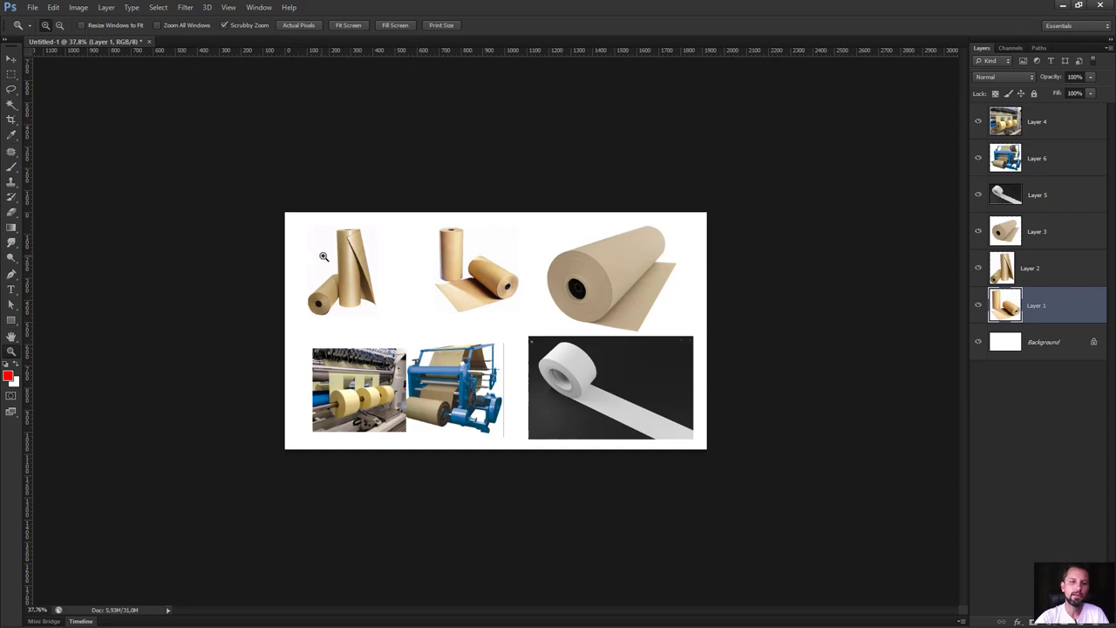
key("ctrl+plus")
key("ctrl+plus")
mouse_move(356, 282)
left_mouse_down()
mouse_move(392, 311)
mouse_move(705, 326)
mouse_move(300, 332)
left_mouse_up()
left_click_drag(664, 341, 192, 319)
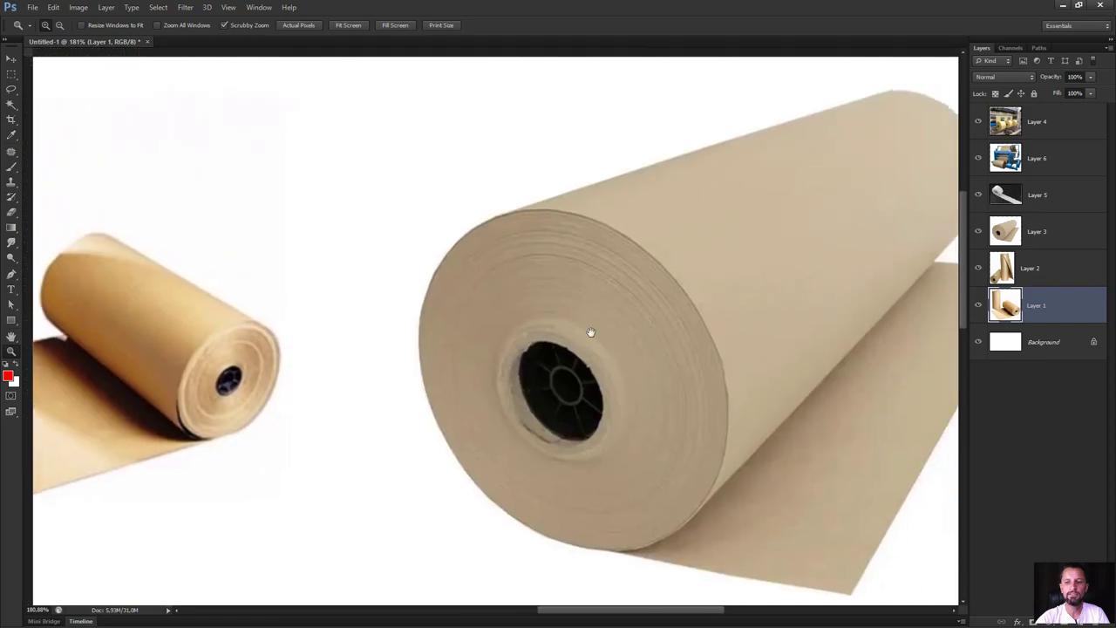
left_click_drag(590, 331, 524, 336)
scroll(513, 387, "down", 5, "alt")
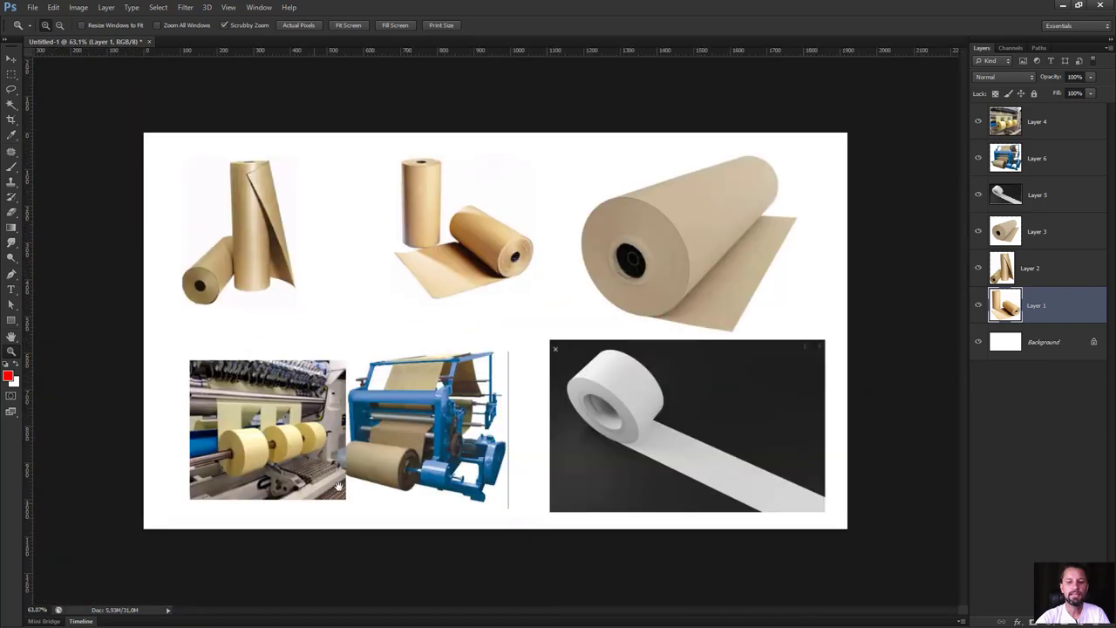
left_click_drag(429, 440, 699, 373)
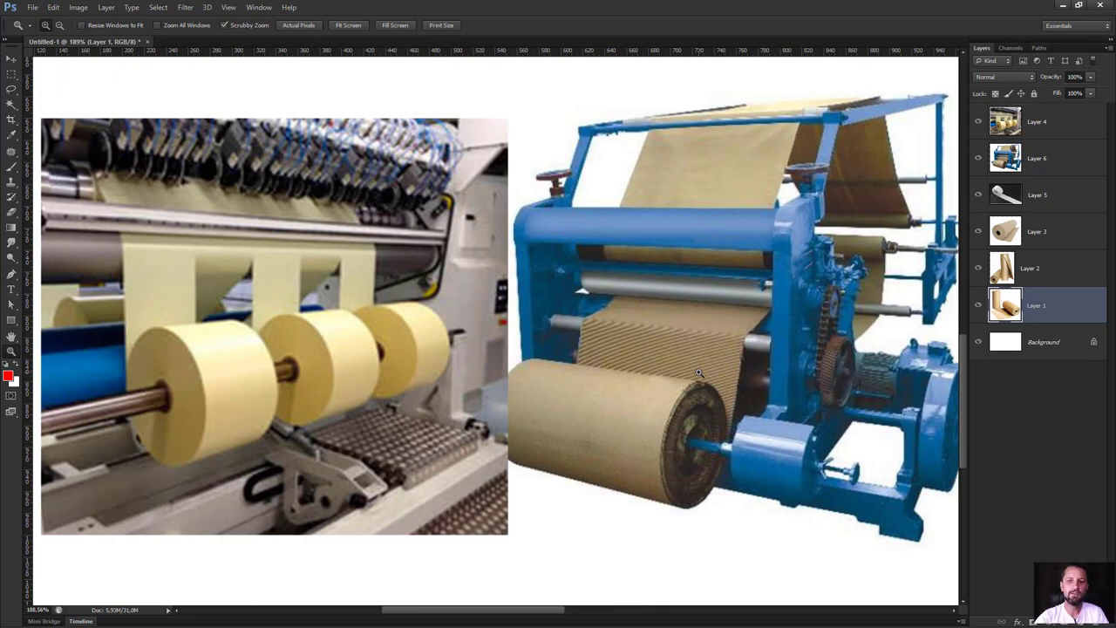
left_click_drag(726, 343, 689, 324)
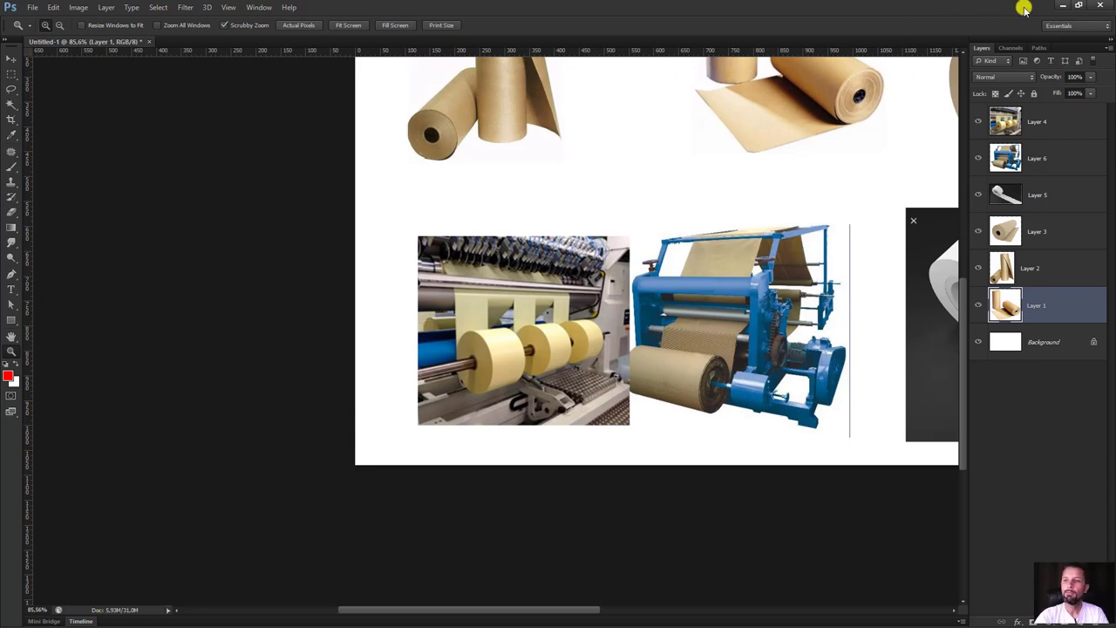
- Draw a plane about 93 × 32 cm beside the table in the Top view
left_click(1062, 6)
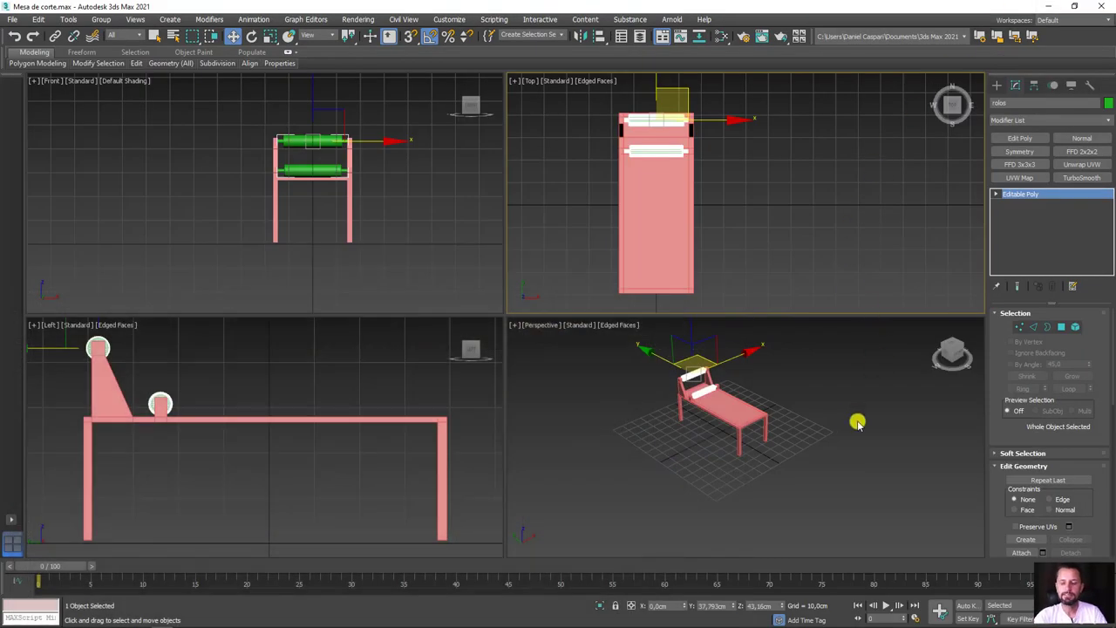
middle_click_drag(858, 422, 820, 439, "alt")
middle_click_drag(787, 294, 710, 272)
left_click(997, 85)
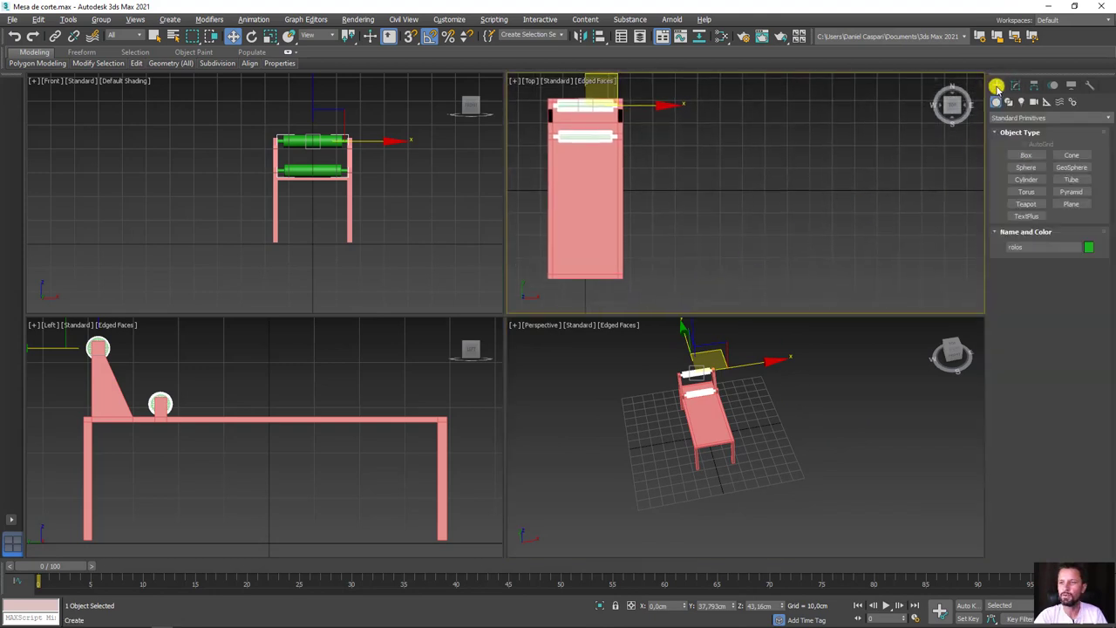
left_click(1072, 204)
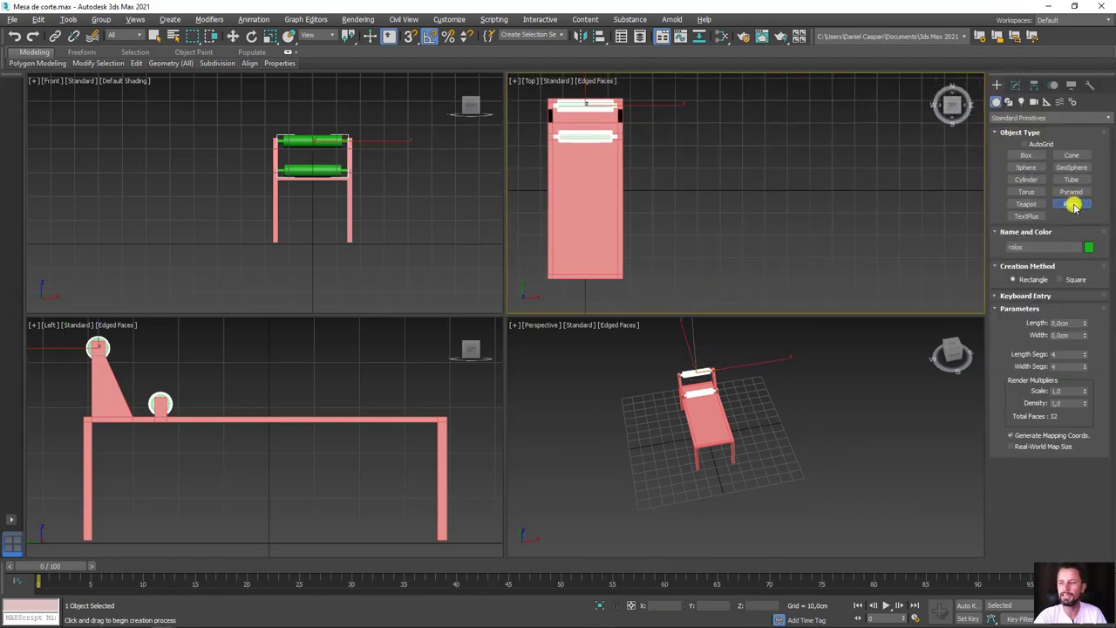
left_click_drag(656, 99, 701, 183)
left_click_drag(717, 226, 729, 307)
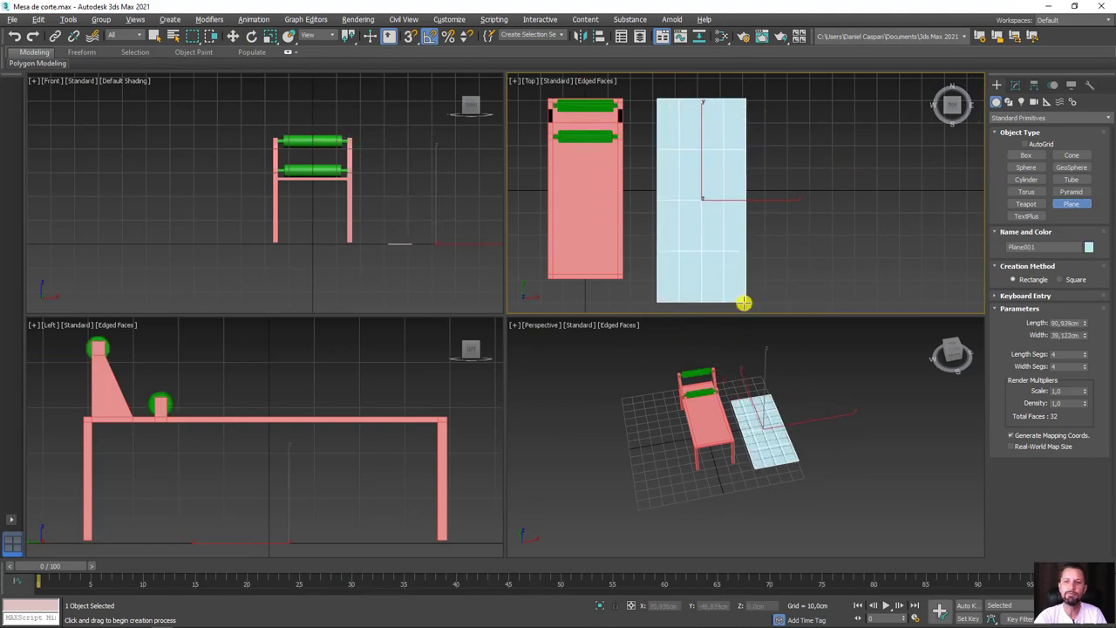
mouse_move(777, 441)
middle_mouse_down("alt")
mouse_move(718, 428)
mouse_move(791, 453)
mouse_move(825, 451)
mouse_move(825, 469)
mouse_move(777, 455)
middle_mouse_up("alt")
scroll(733, 434, "up", 5)
key("F3")
- Give the plane 78 length segments and 1 width segment
right_click(1086, 355)
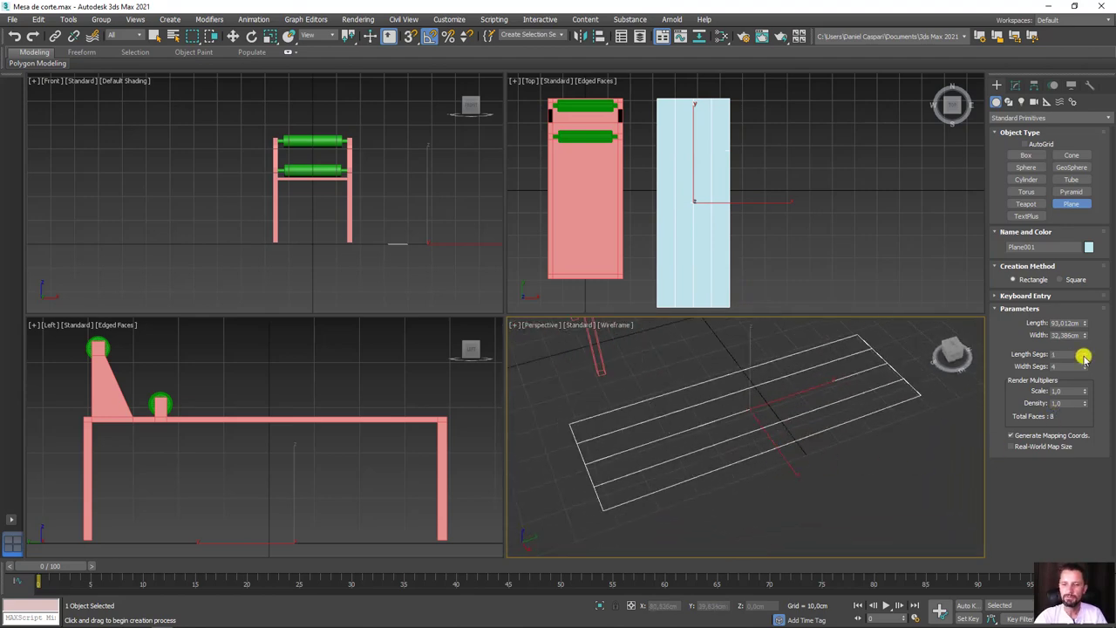
right_click(1086, 368)
middle_click_drag(831, 447, 850, 450, "alt")
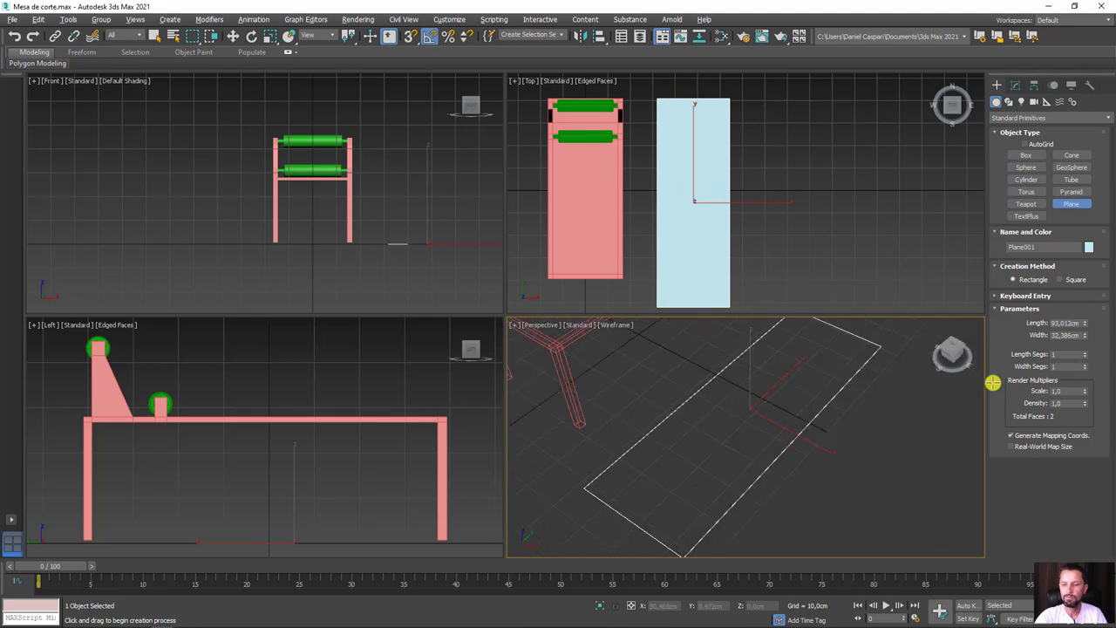
left_click_drag(1086, 367, 1079, 305)
right_click(1086, 368)
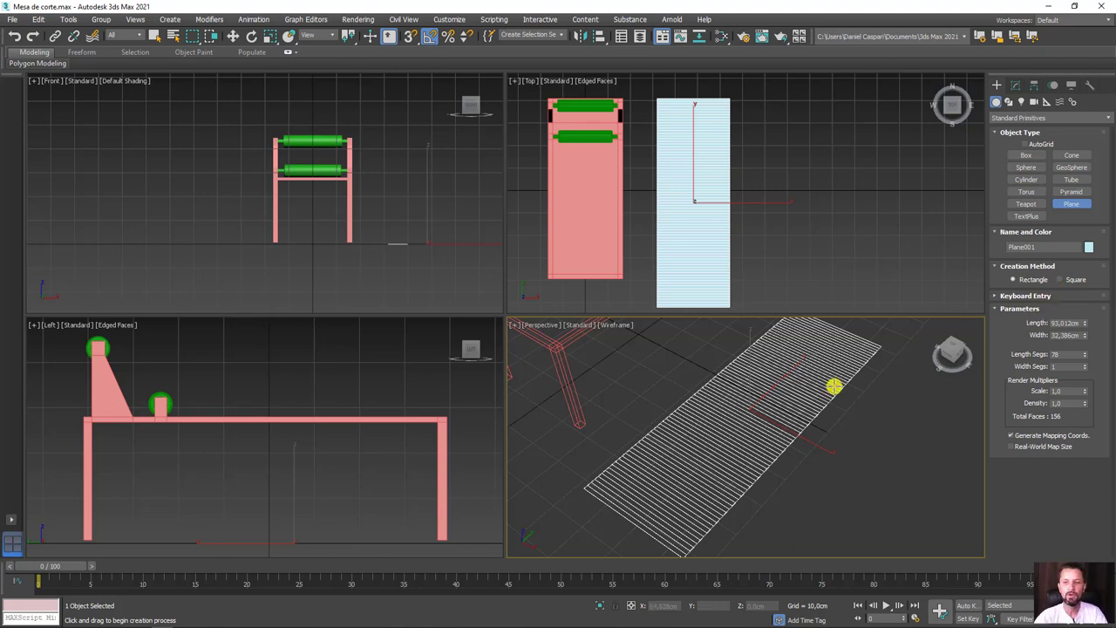
scroll(824, 390, "down", 3)
key("F3")
scroll(785, 405, "up", 5)
mouse_move(819, 390)
middle_mouse_down("alt")
mouse_move(772, 411)
mouse_move(843, 399)
middle_mouse_up("alt")
key("F4")
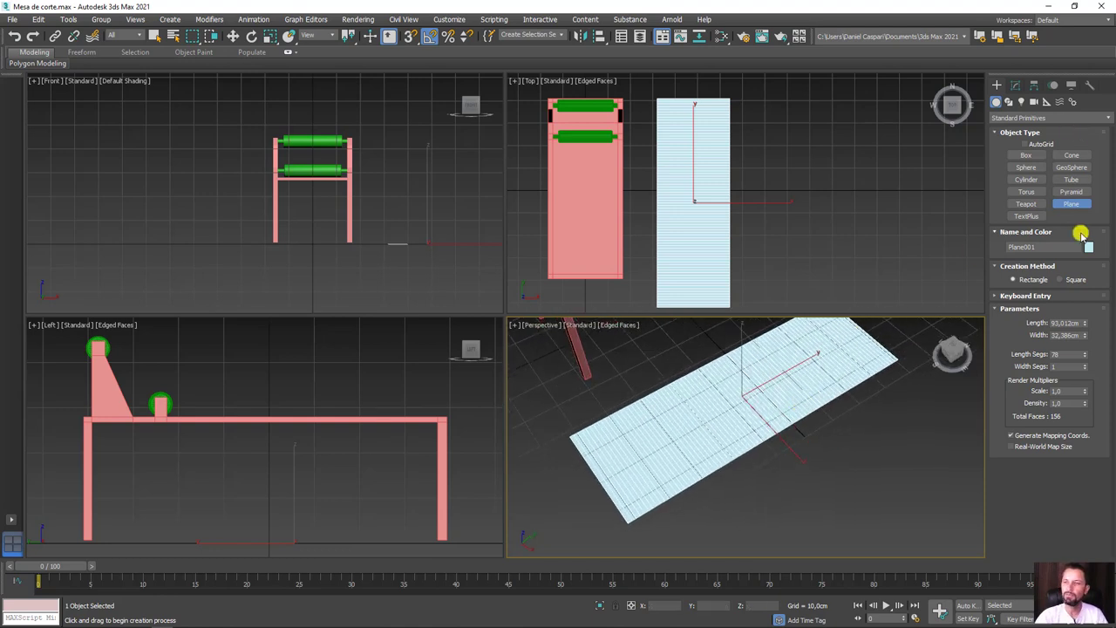
- Set the plane's object colour to dark blue
left_click(1087, 247)
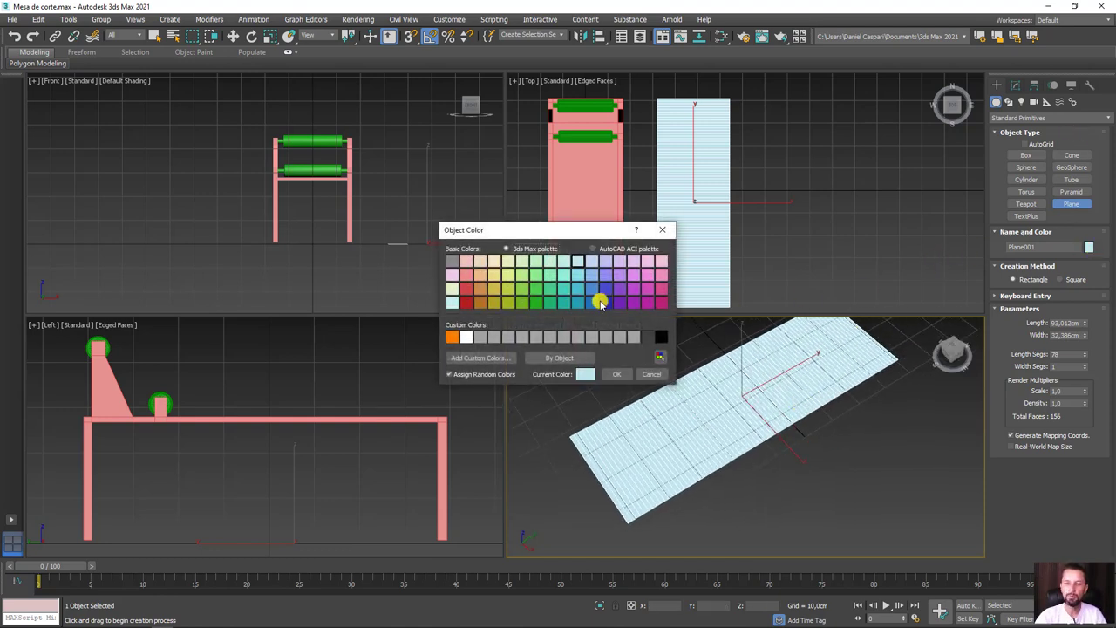
left_click(606, 303)
left_click(619, 375)
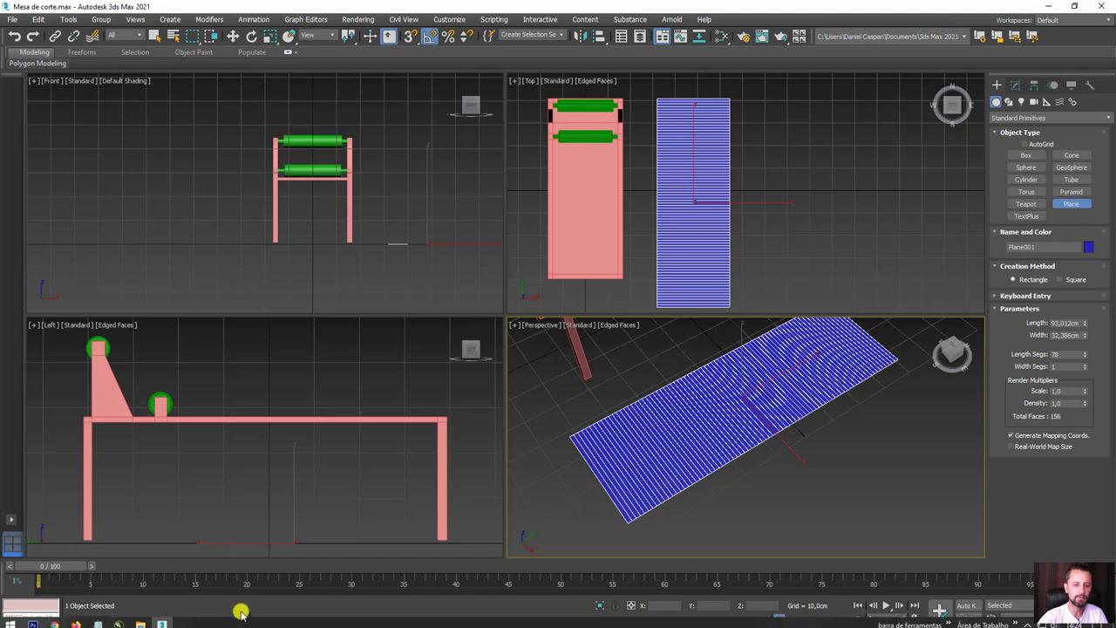
left_click(160, 619)
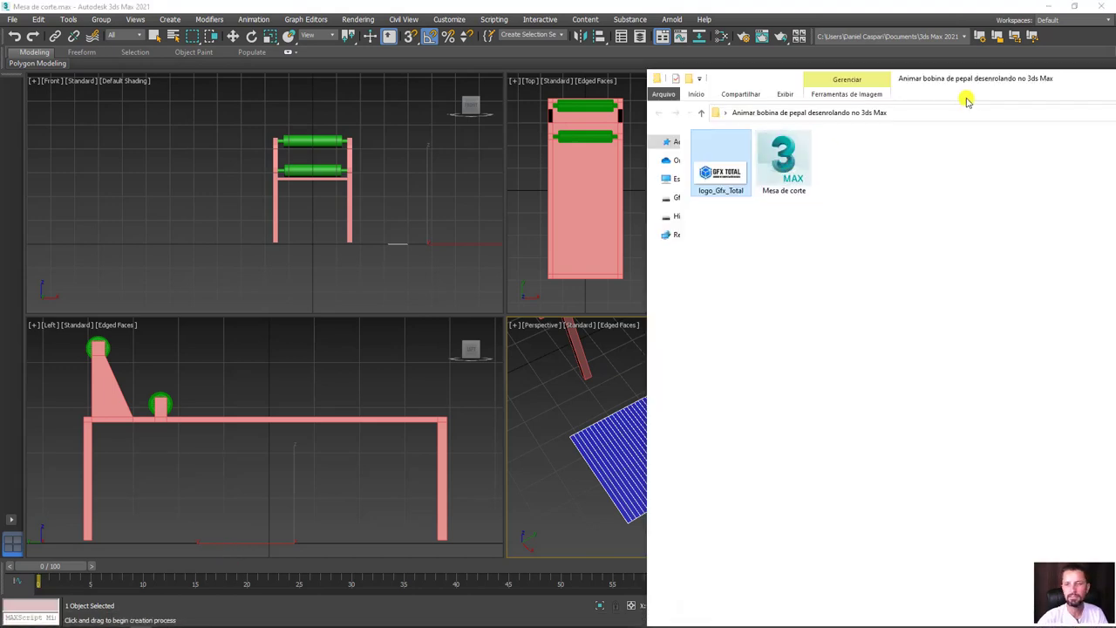
- Drop logo_Gfx_Total from File Explorer onto Plane001 to texture it with the logo
mouse_move(994, 88)
left_mouse_down()
mouse_move(861, 96)
mouse_move(356, 61)
left_mouse_up()
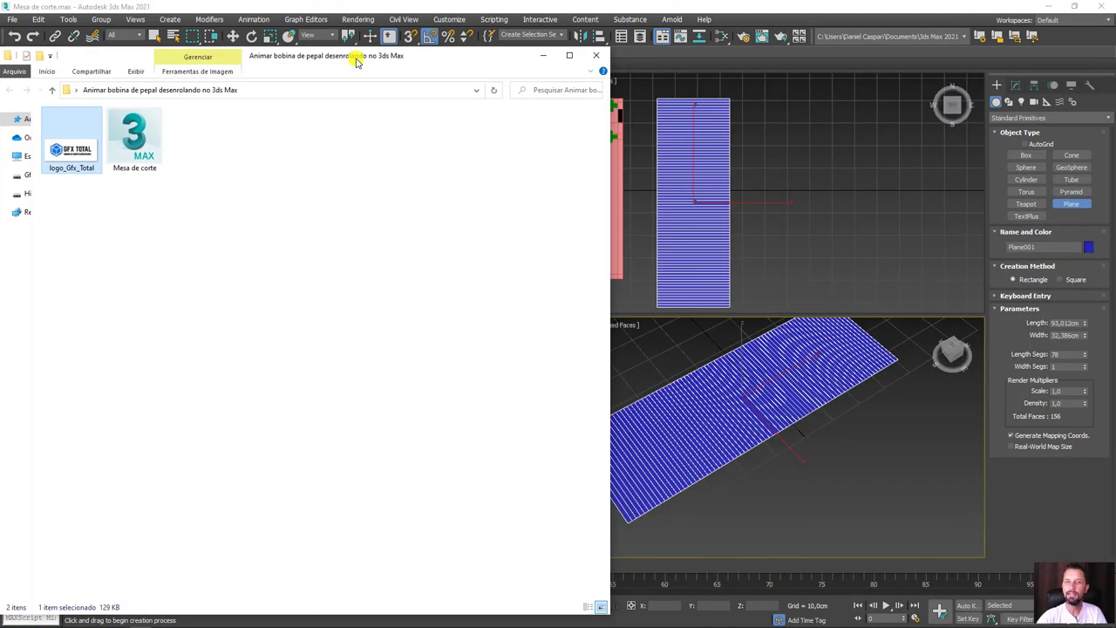
left_click_drag(72, 150, 766, 398)
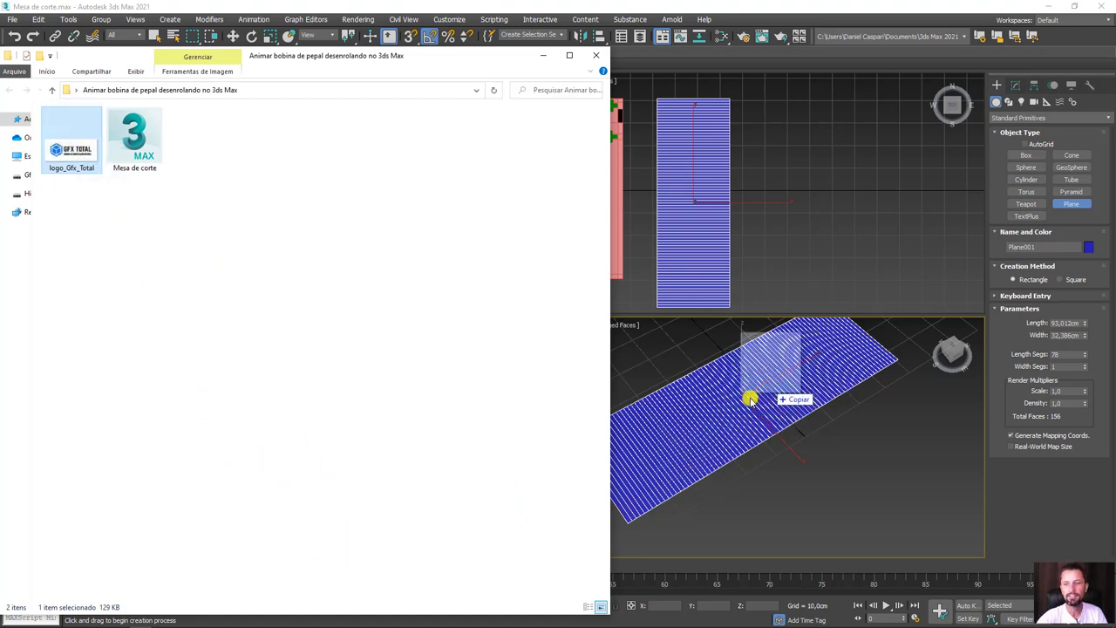
mouse_move(765, 397)
left_mouse_down()
mouse_move(146, 154)
mouse_move(770, 401)
left_mouse_up()
mouse_move(783, 423)
middle_mouse_down("alt")
mouse_move(867, 462)
mouse_move(911, 462)
middle_mouse_up("alt")
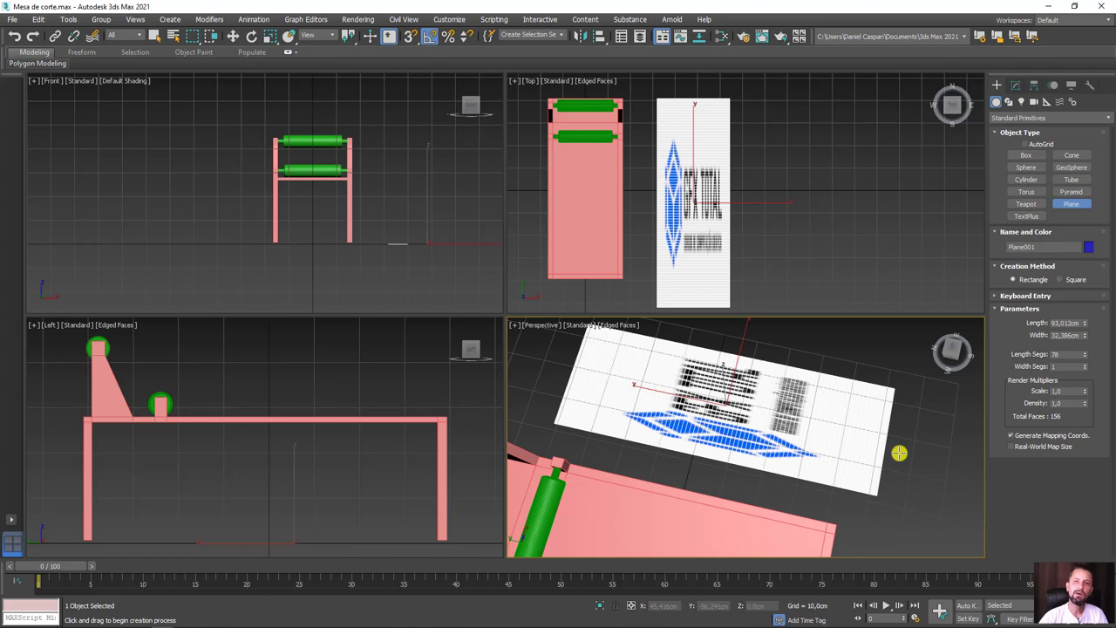
- Pick the plane's material into the Slate Material Editor and delete the Physical material
left_click(721, 36)
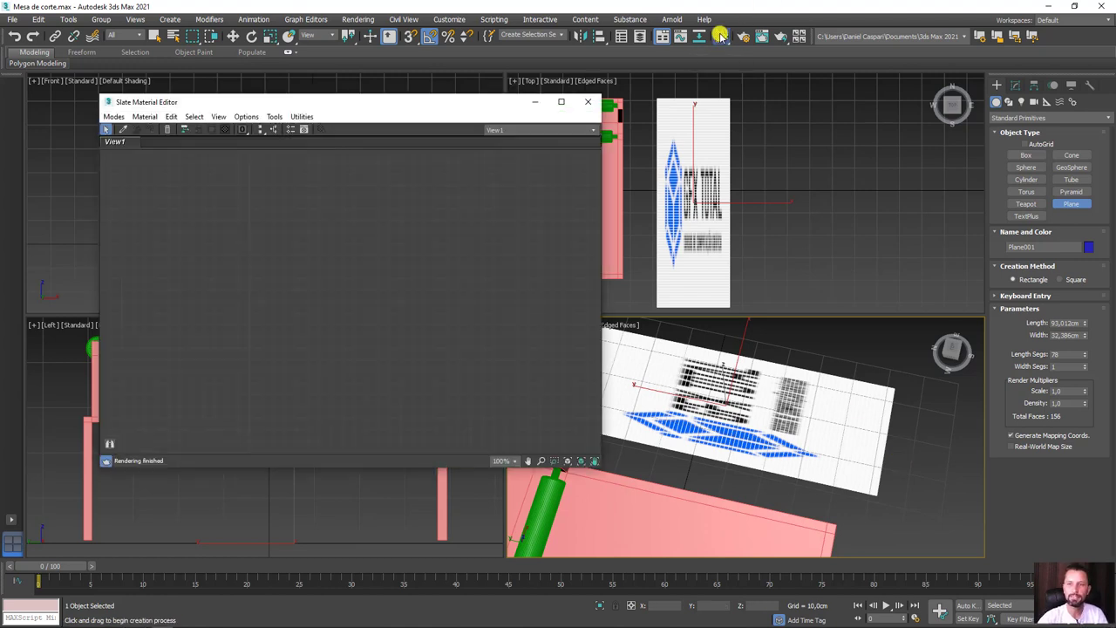
left_click(123, 129)
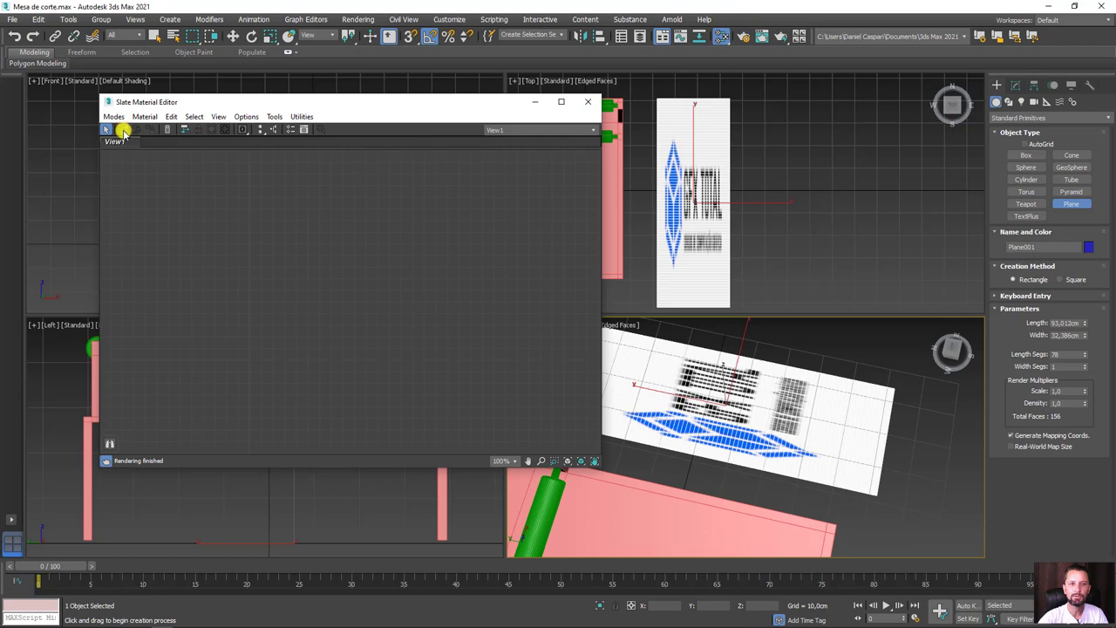
left_click(686, 388)
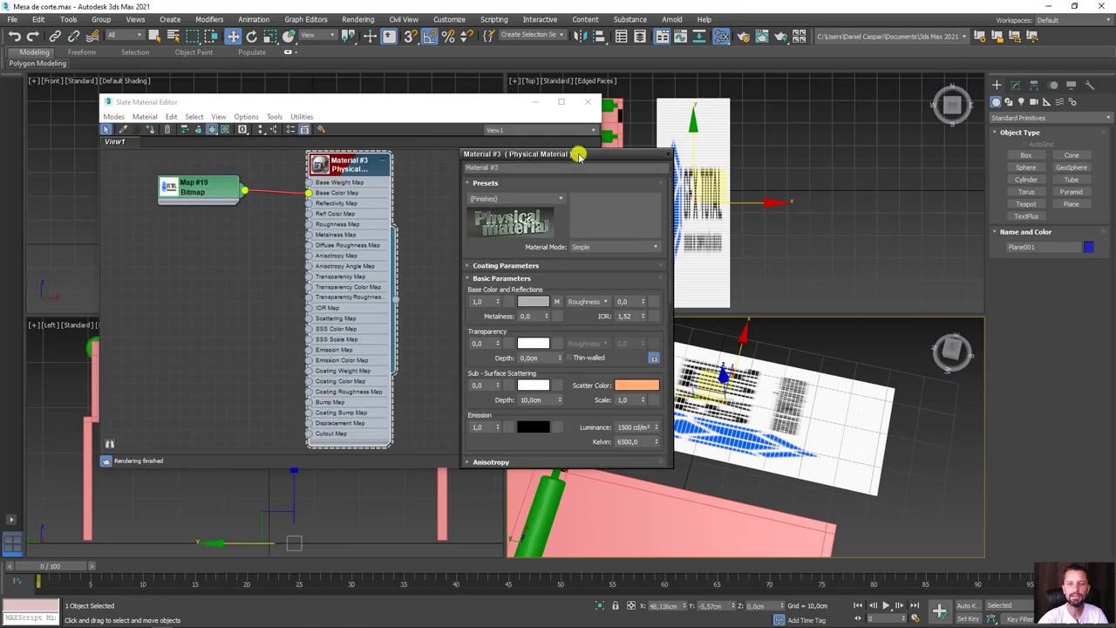
mouse_move(578, 156)
left_mouse_down()
mouse_move(547, 297)
mouse_move(498, 279)
left_mouse_up()
left_click_drag(335, 164, 330, 175)
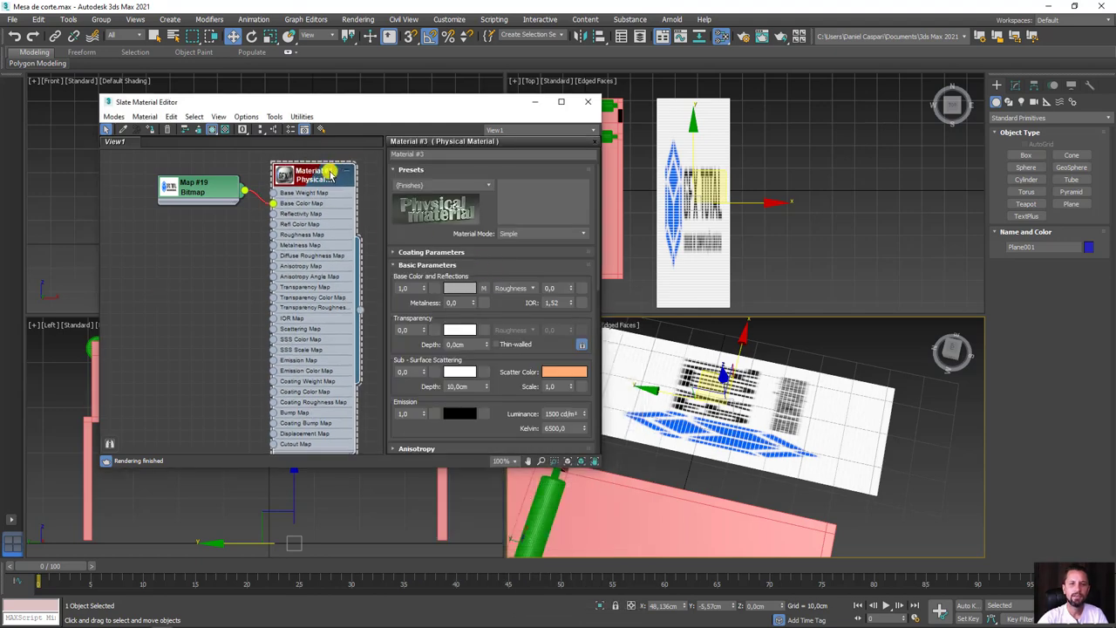
key("Delete")
- Wire the logo bitmap into a new VRayMtl's Diffuse map and assign it to the plane
mouse_move(238, 190)
left_mouse_down()
mouse_move(194, 198)
mouse_move(269, 200)
left_mouse_up()
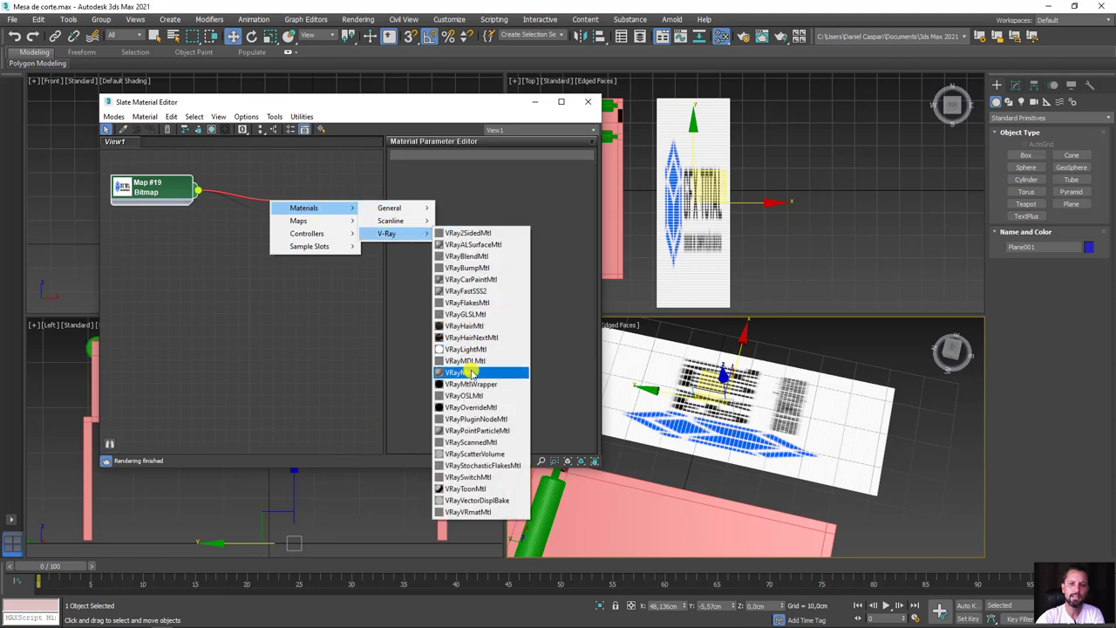
left_click(459, 373)
left_click(289, 218)
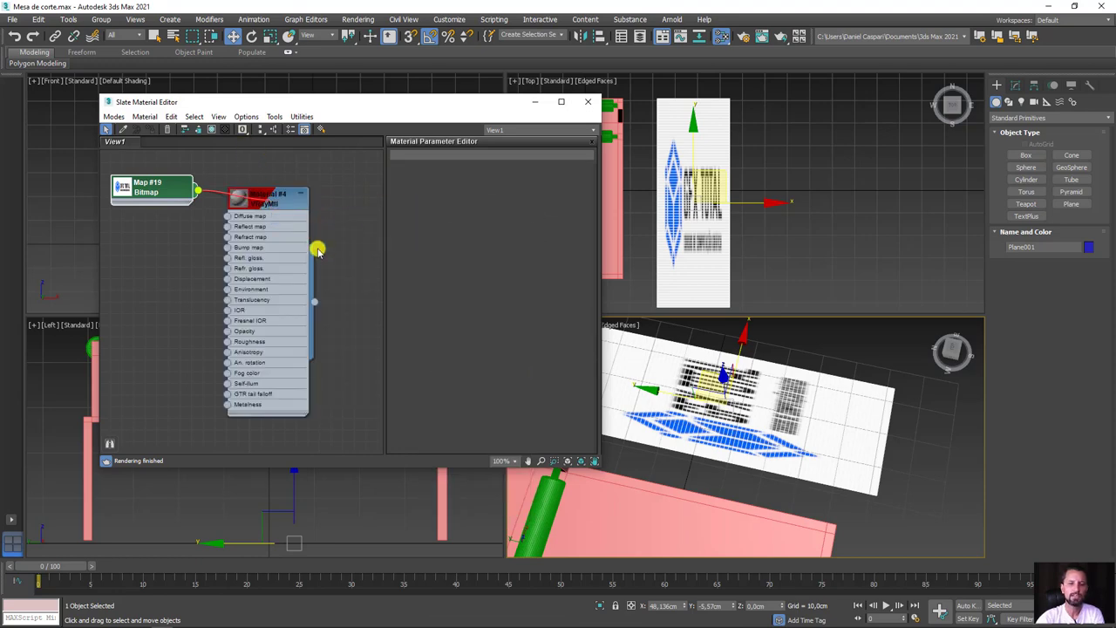
left_click_drag(314, 303, 715, 417)
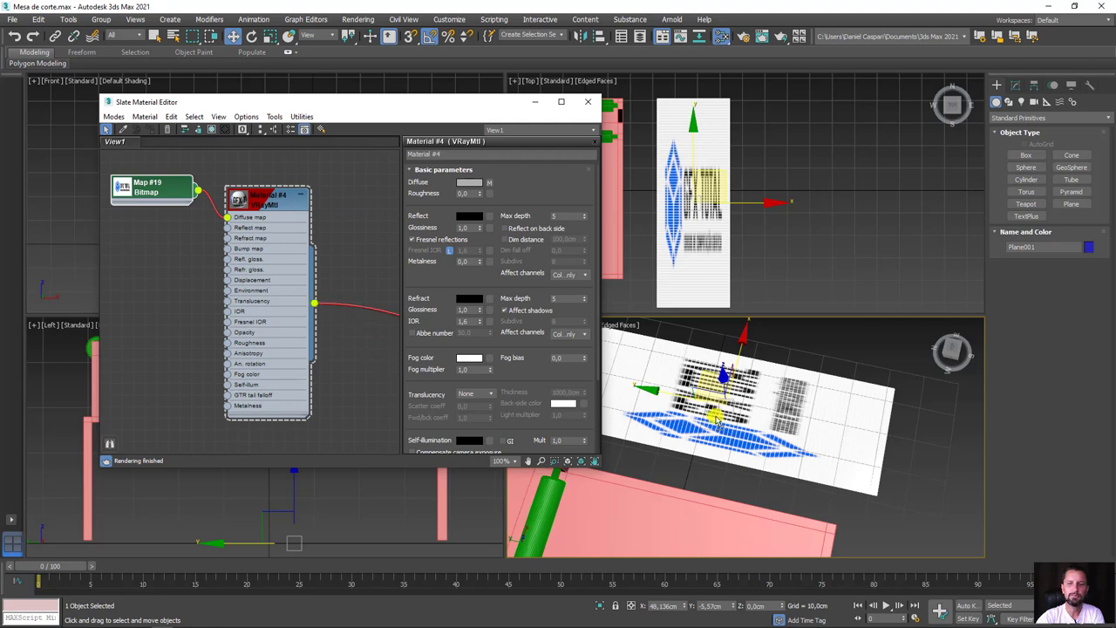
middle_click_drag(671, 417, 610, 410, "alt")
middle_click_drag(185, 195, 275, 210)
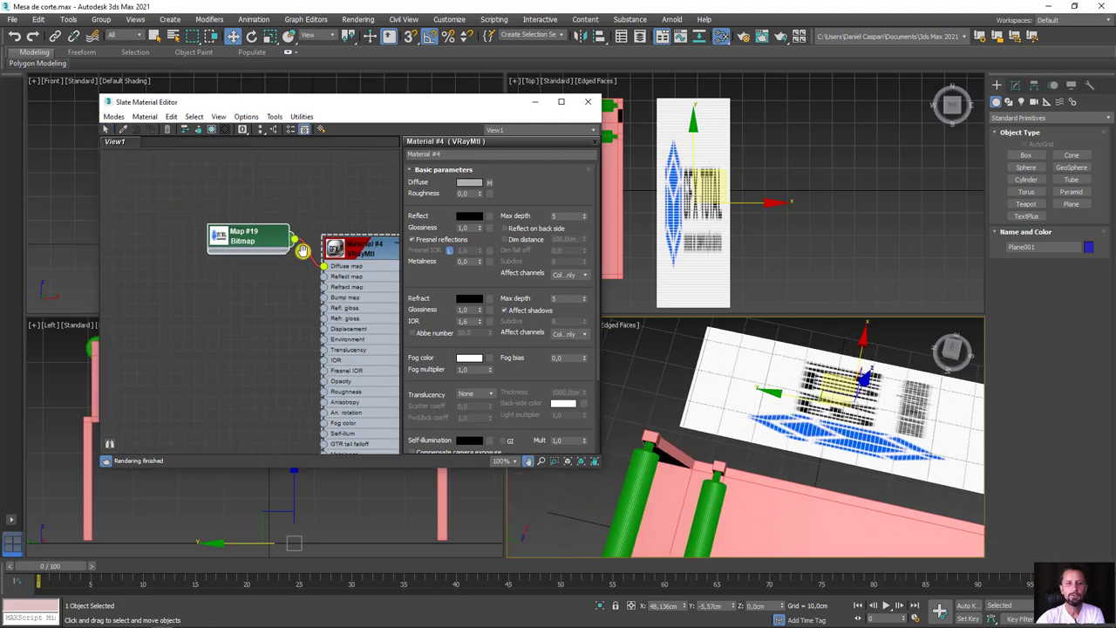
left_click_drag(274, 211, 249, 212)
double_click(199, 220)
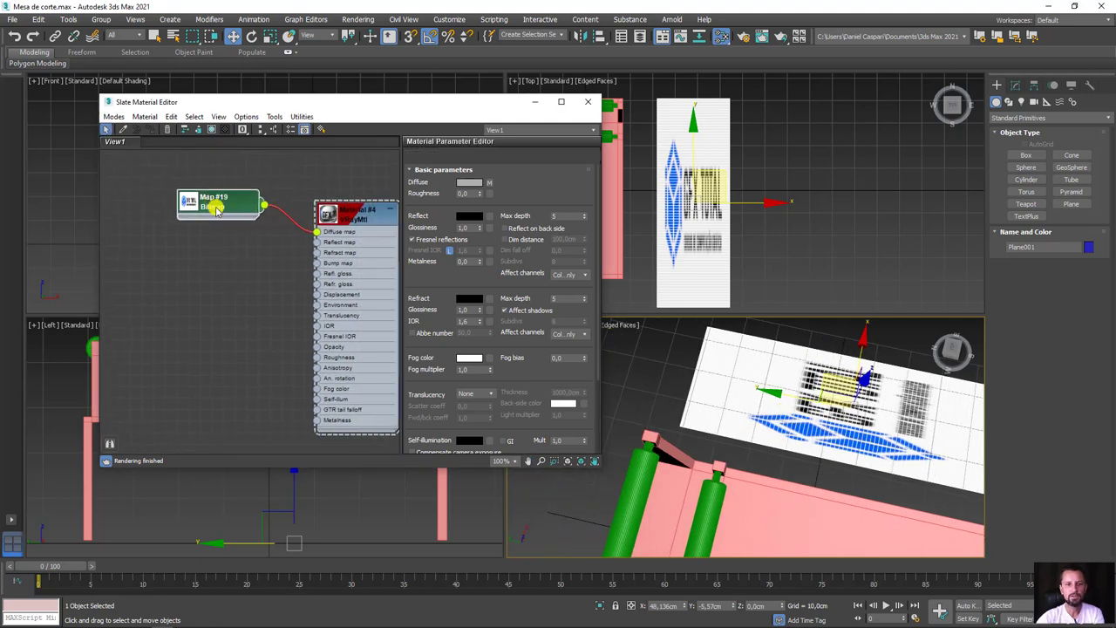
- Try a 90° U angle on the logo bitmap, then reset it to 0
double_click(181, 213)
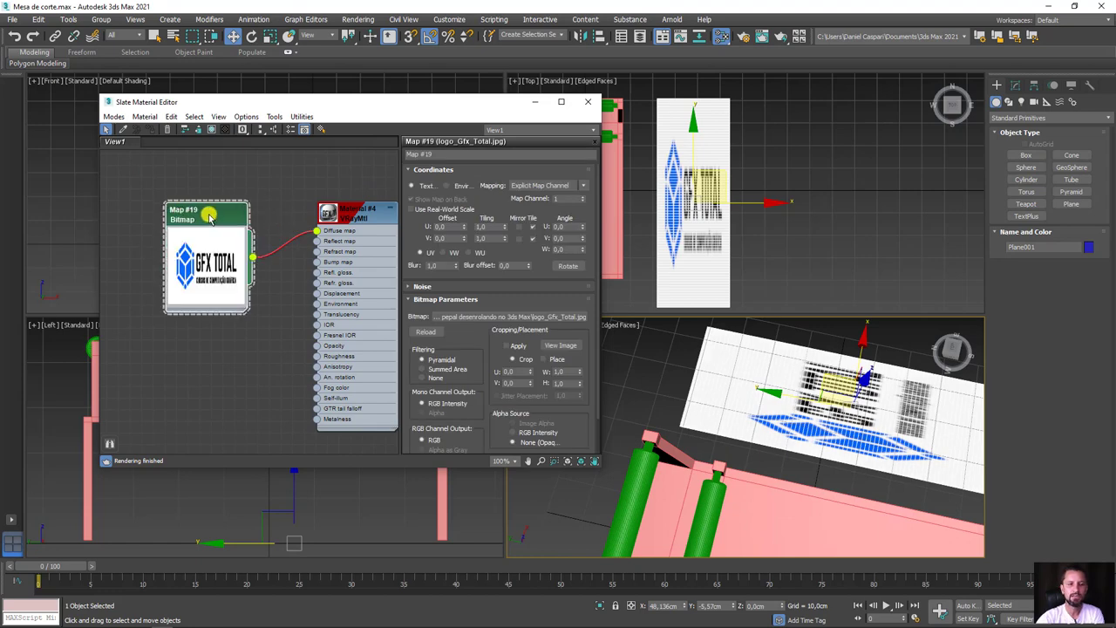
left_click_drag(206, 212, 210, 176)
double_click(564, 228)
type("90")
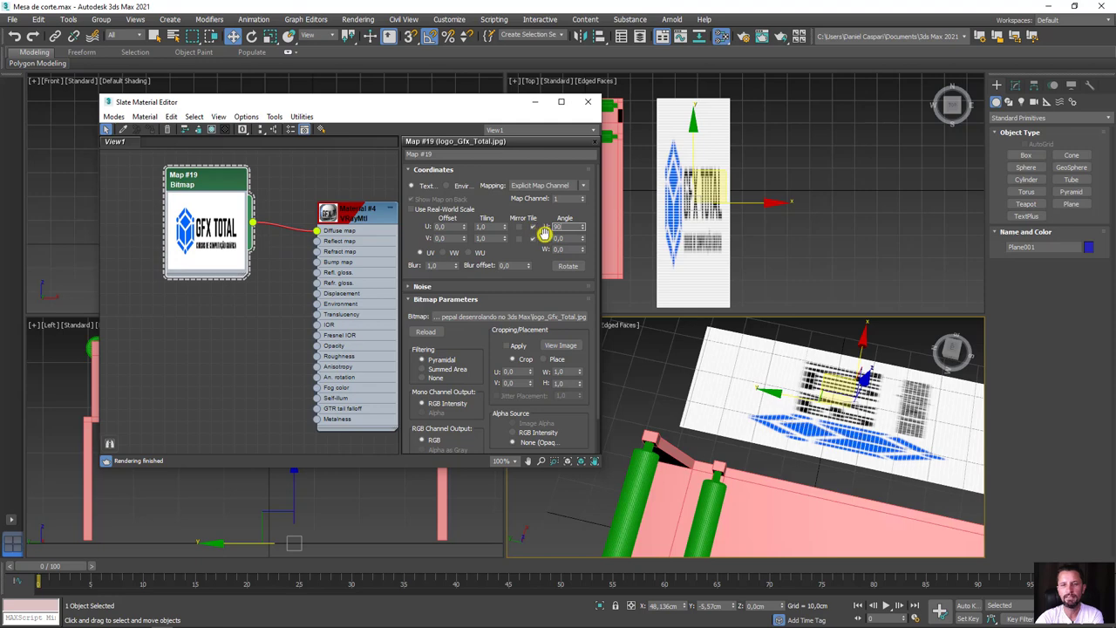
key("Return")
middle_click_drag(838, 401, 777, 331, "alt")
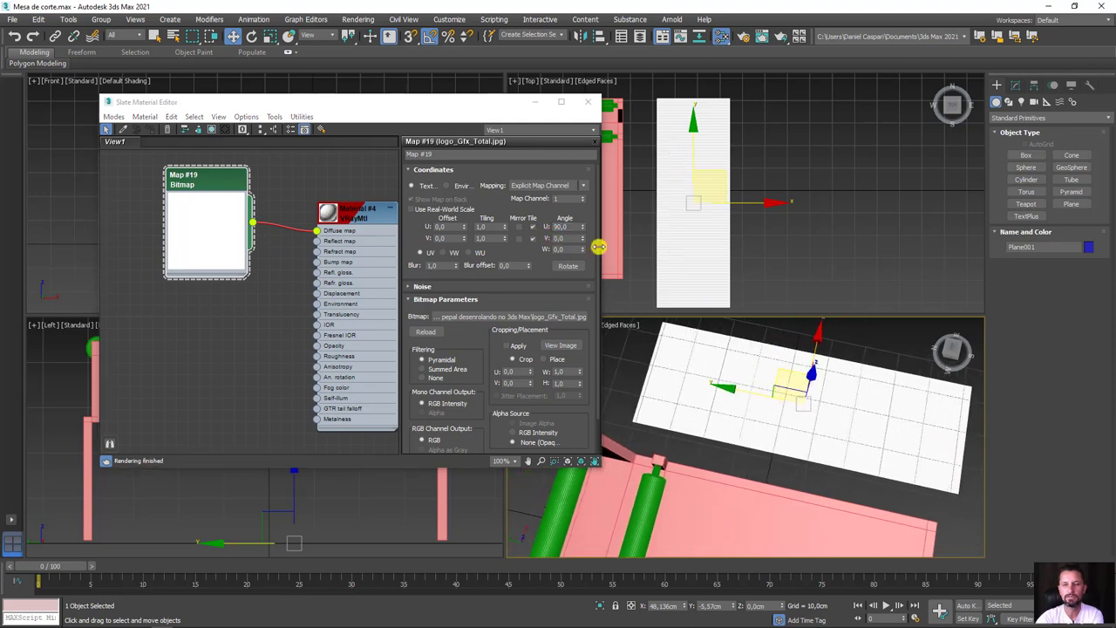
type("0")
key("Return")
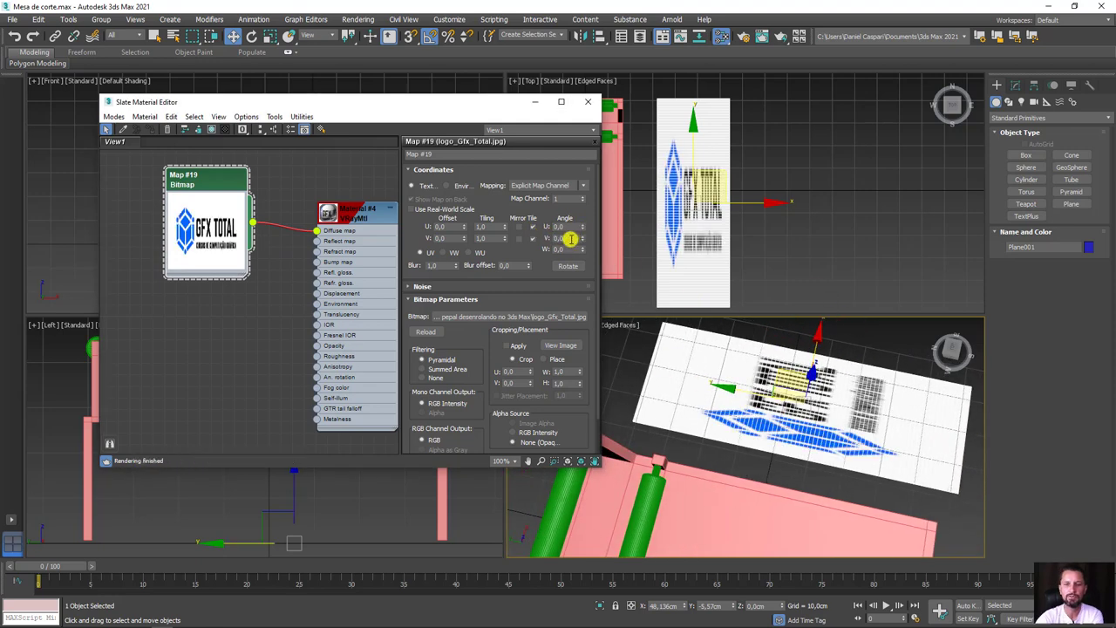
- Rotate the logo bitmap with a W angle of 90°, leaving V at 0
double_click(570, 239)
type("90")
key("Return")
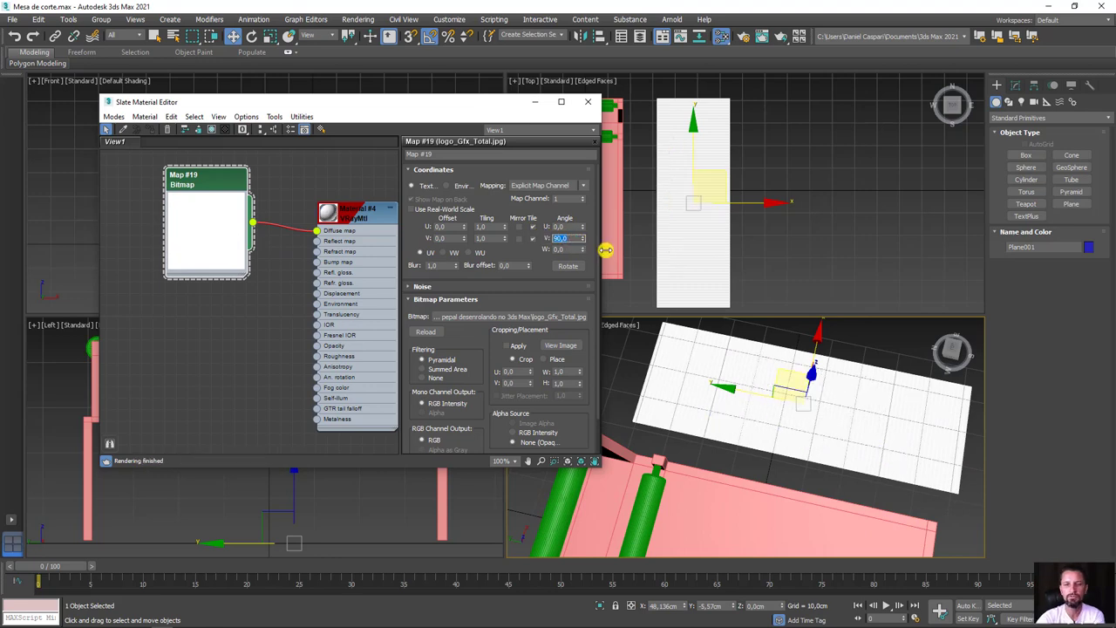
right_click(584, 240)
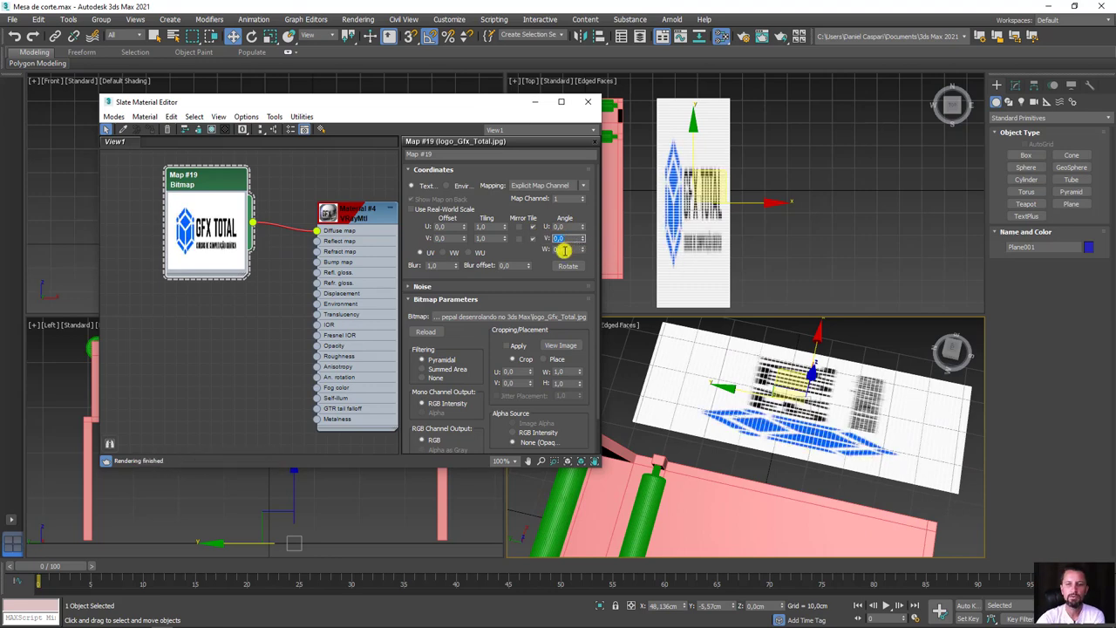
double_click(564, 250)
type("90")
key("Return")
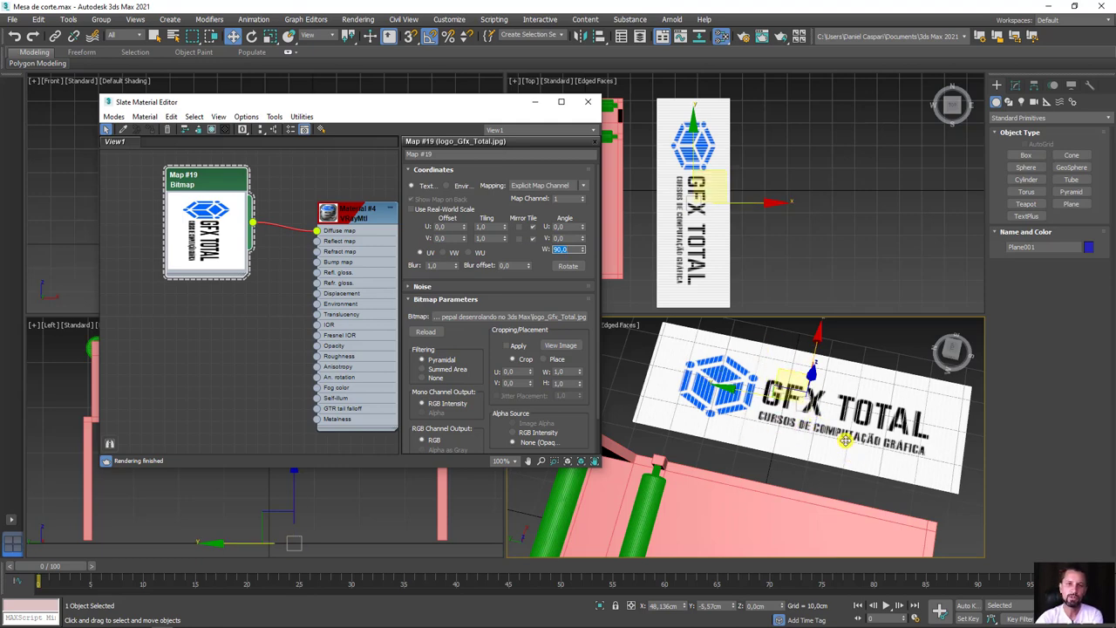
- Set the logo bitmap's tiling to 3.5 and minimize the Slate Material Editor
left_click_drag(364, 221, 350, 210)
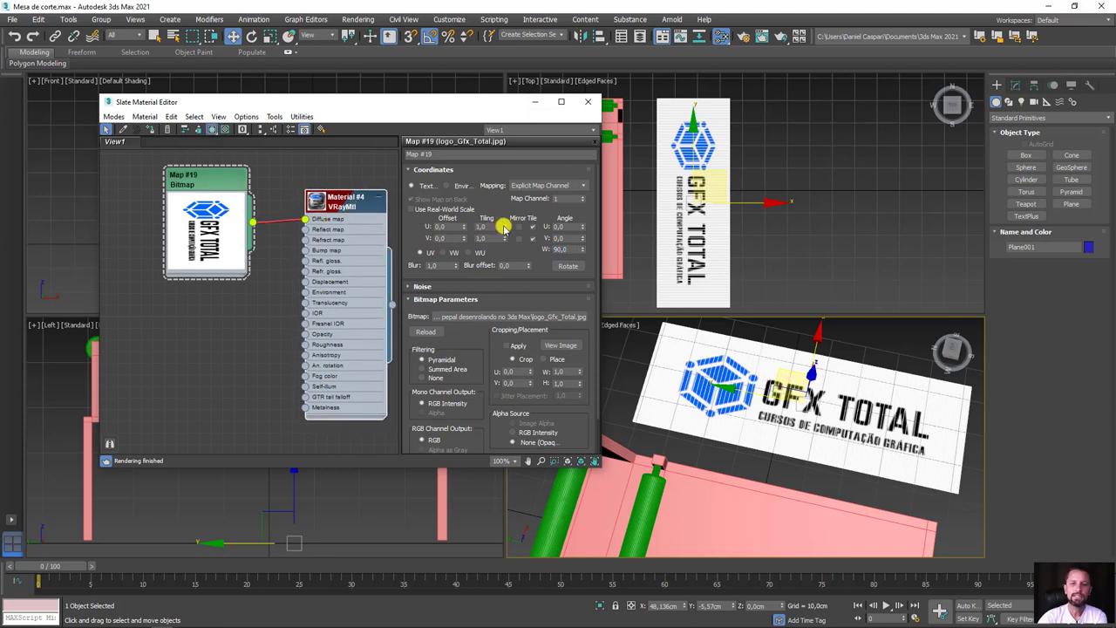
left_click_drag(506, 227, 520, 209)
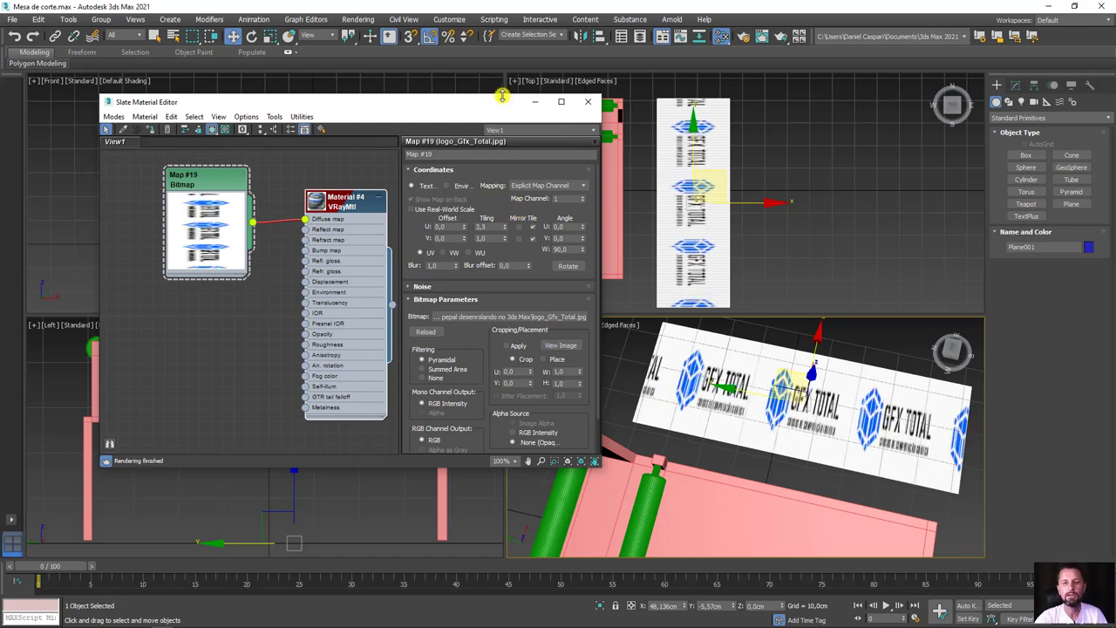
left_click(535, 101)
left_click_drag(952, 353, 953, 217)
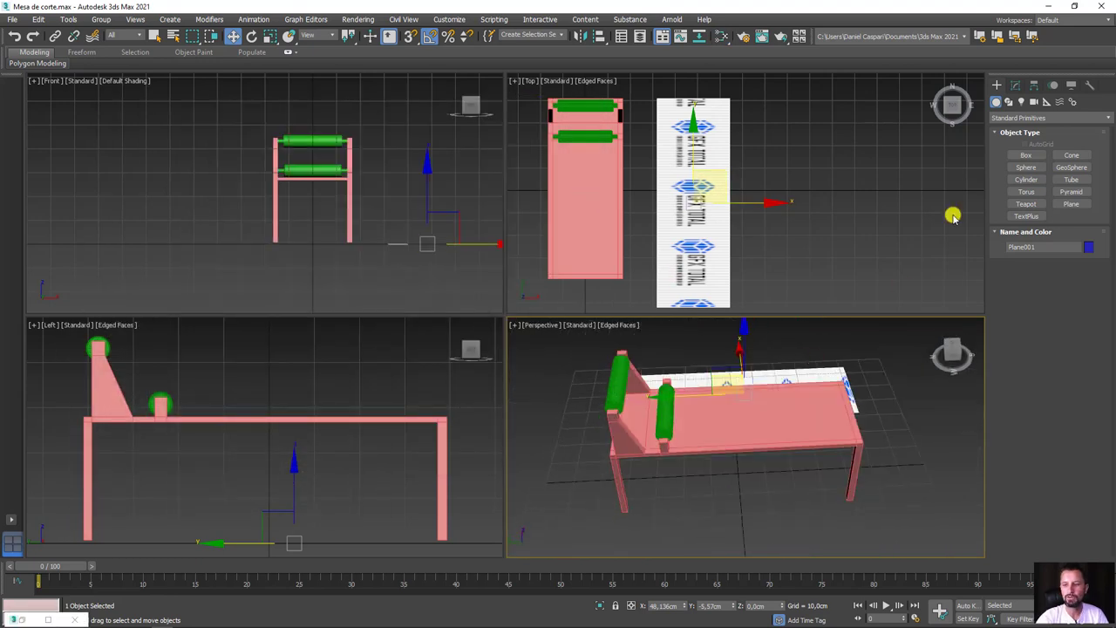
mouse_move(849, 366)
middle_mouse_down("alt")
mouse_move(873, 410)
mouse_move(823, 437)
middle_mouse_up("alt")
left_click(1015, 85)
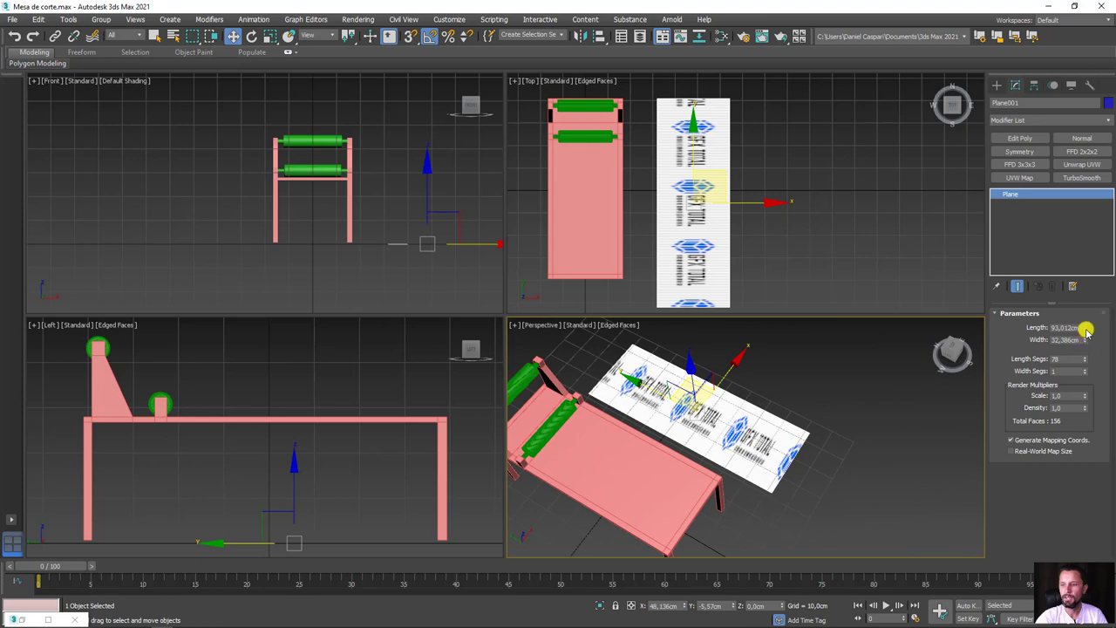
- Lengthen Plane001 in steps to about 1324 cm and slide it along the table
left_click_drag(1086, 330, 992, 236)
scroll(789, 377, "down", 5)
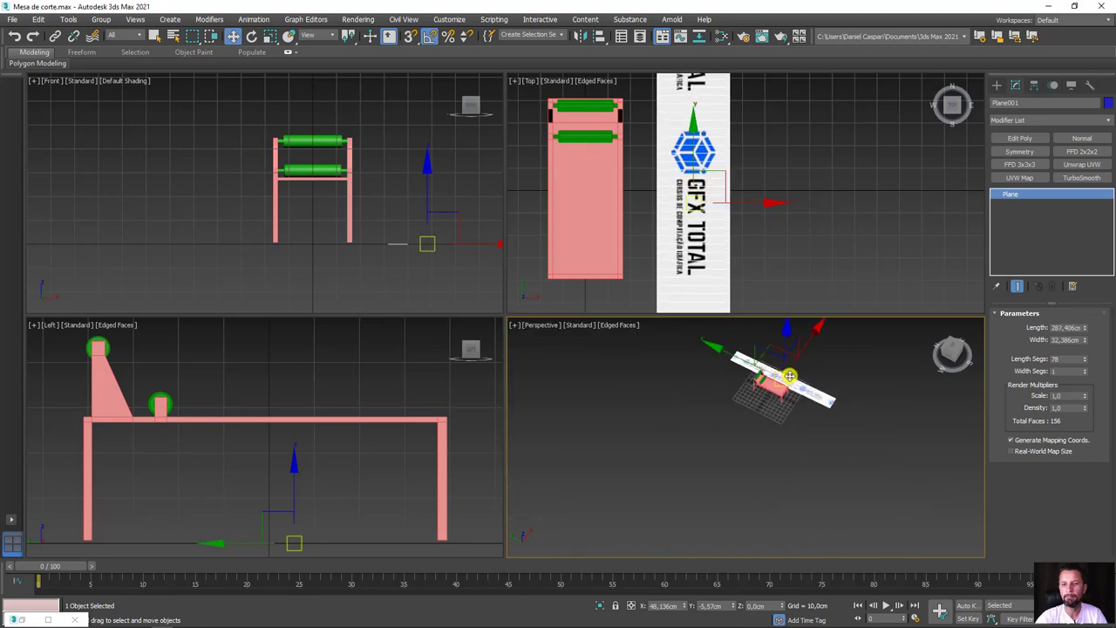
left_click(785, 368)
mouse_move(1084, 330)
left_mouse_down()
mouse_move(1052, 175)
mouse_move(991, 252)
left_mouse_up()
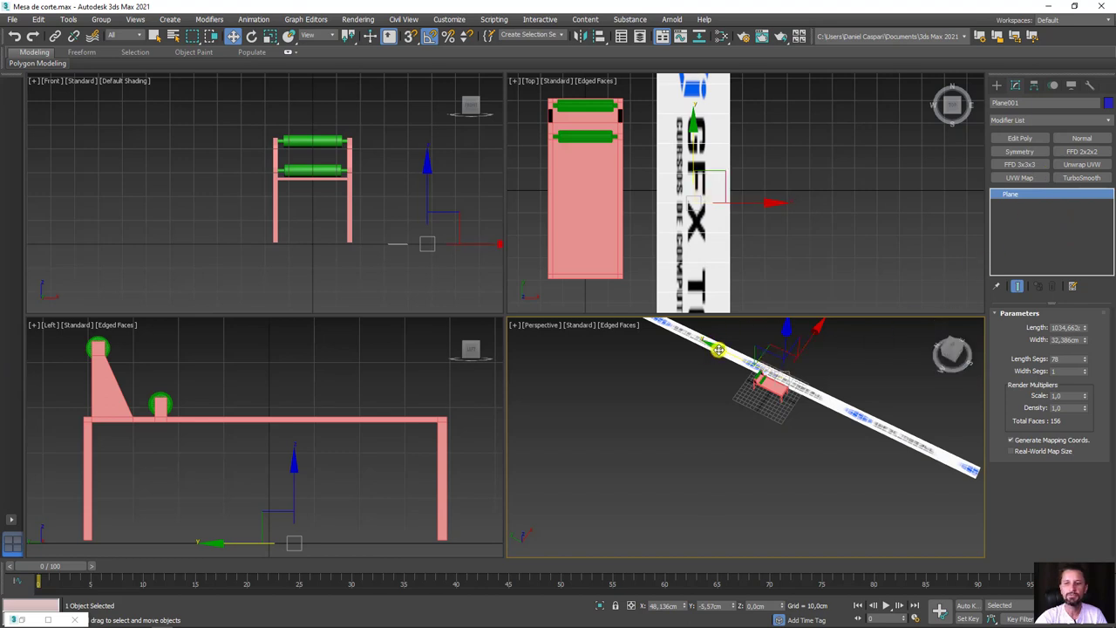
mouse_move(779, 362)
left_mouse_down()
mouse_move(922, 451)
mouse_move(759, 431)
left_mouse_up()
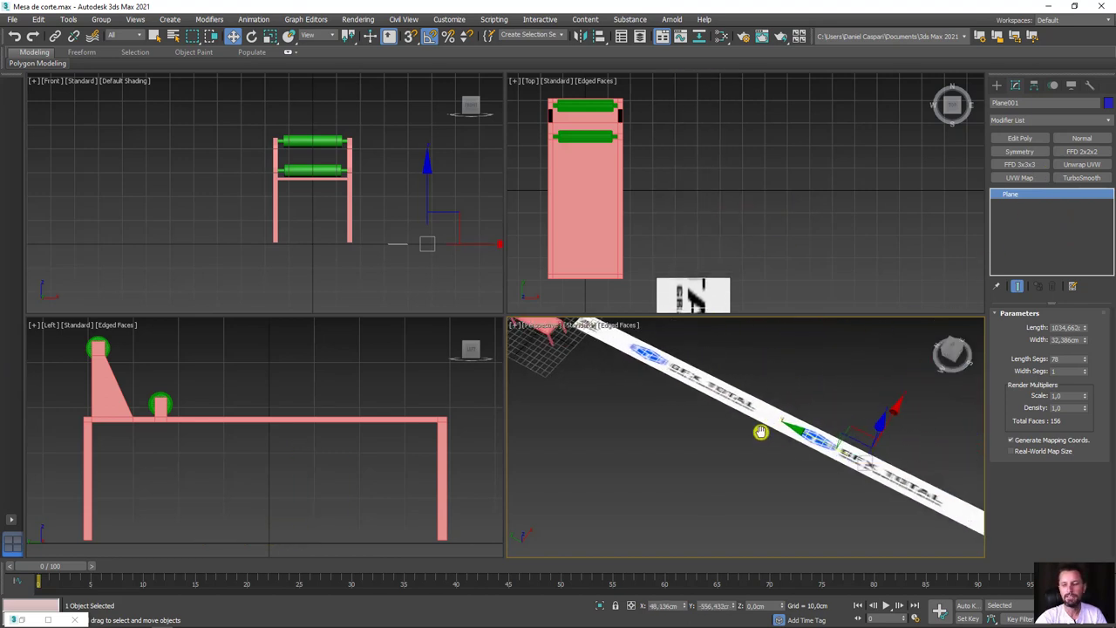
left_click_drag(1089, 328, 1012, 311)
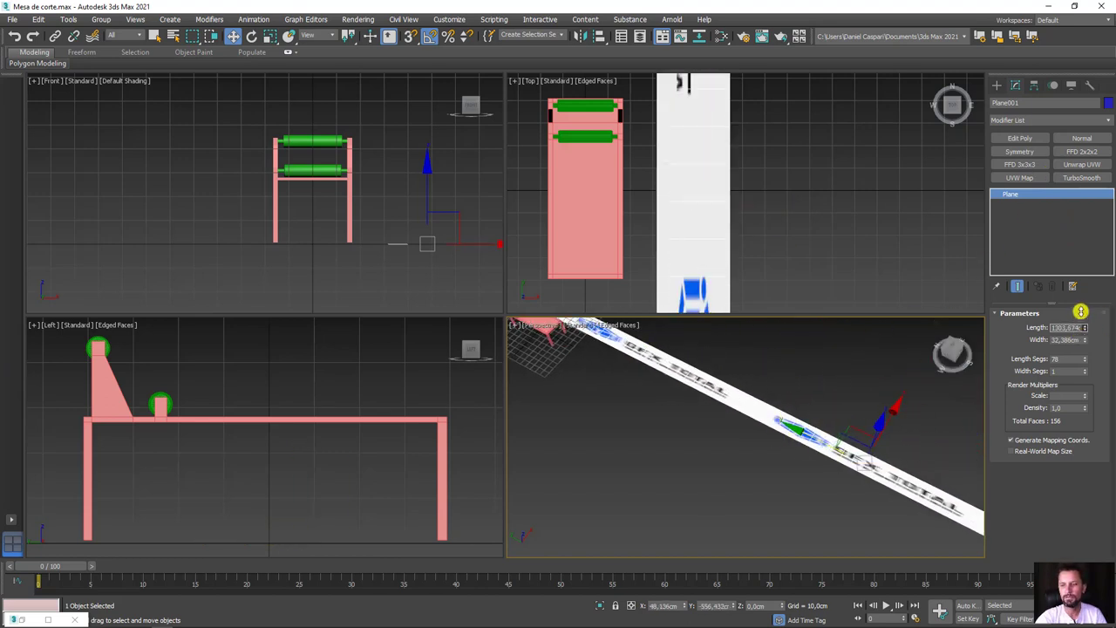
left_click_drag(800, 430, 850, 451)
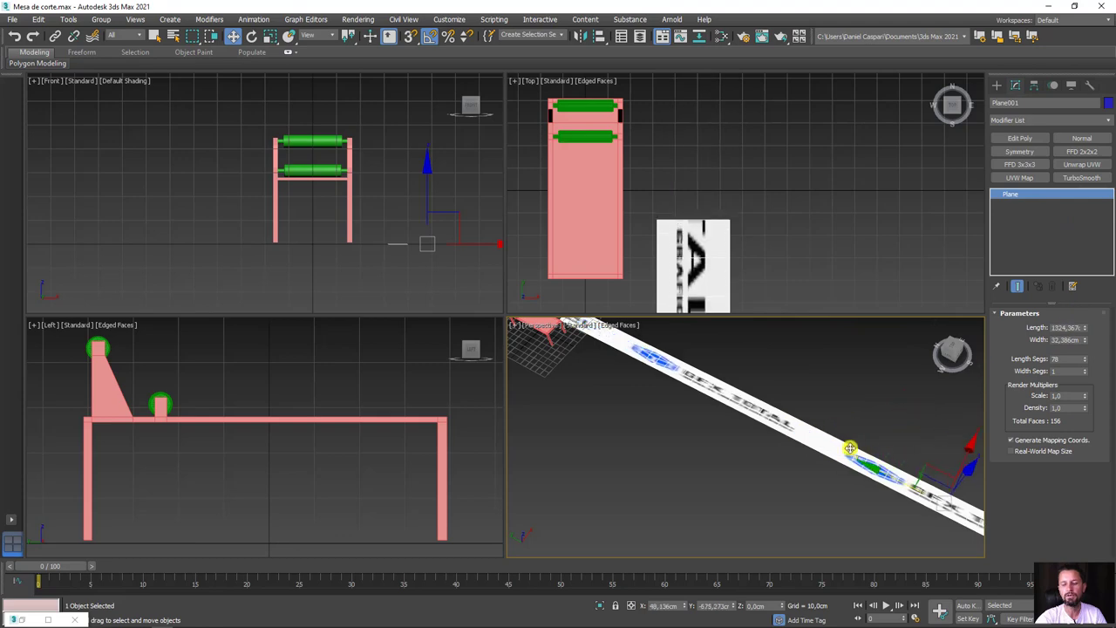
middle_click_drag(847, 456, 831, 397, "alt")
scroll(831, 397, "up", 5)
middle_click_drag(740, 407, 799, 451)
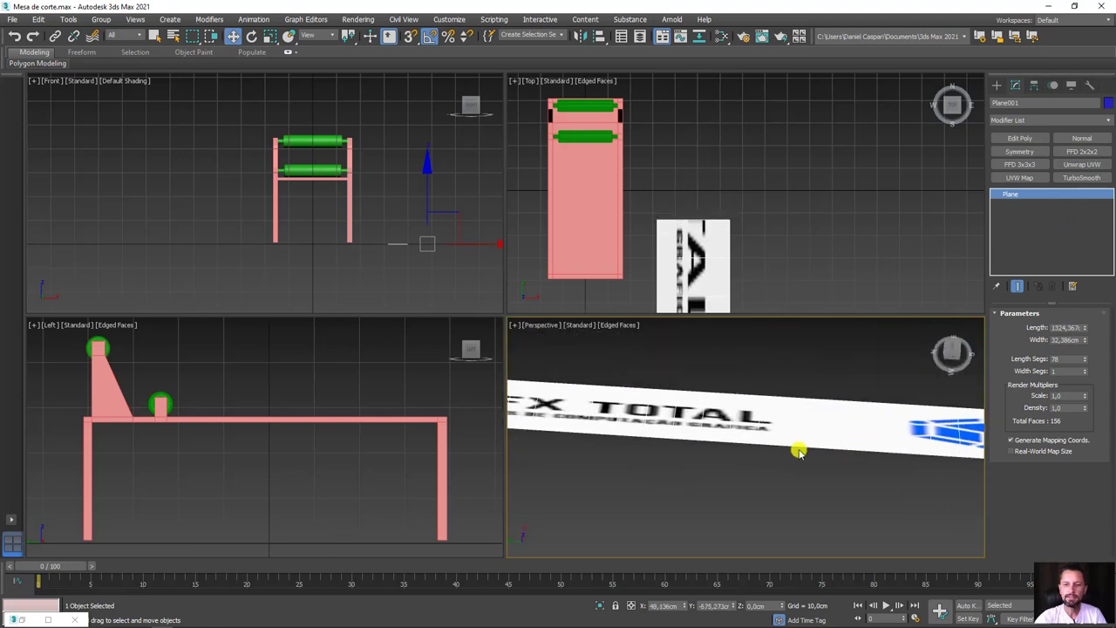
- Raise the bitmap's U tiling from 10 to 15, then close the material editor
left_click(723, 37)
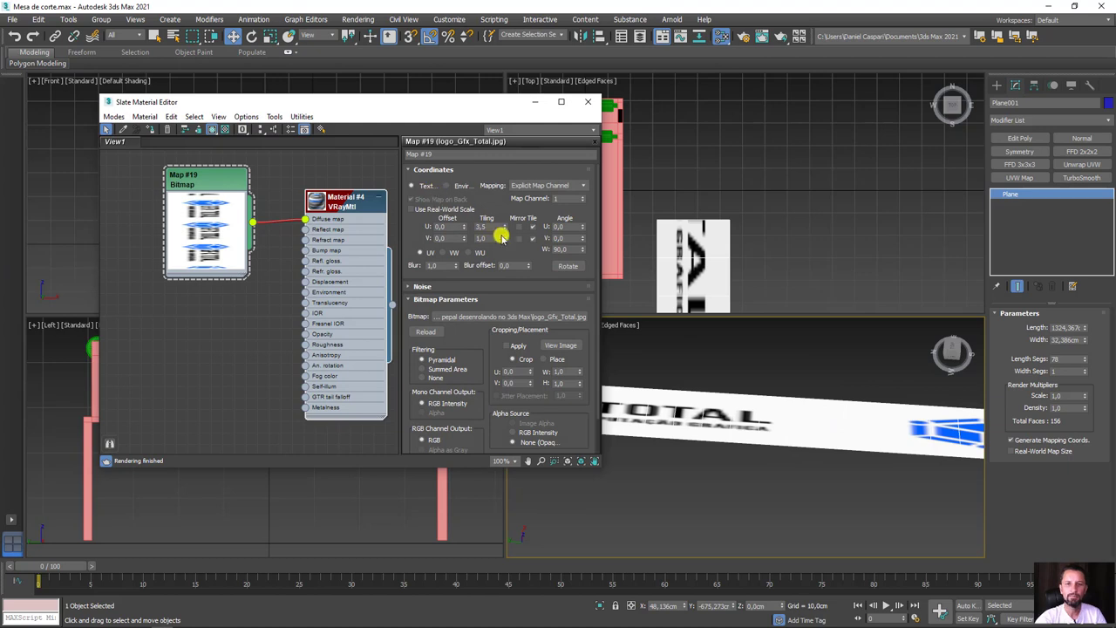
type("10")
key("Return")
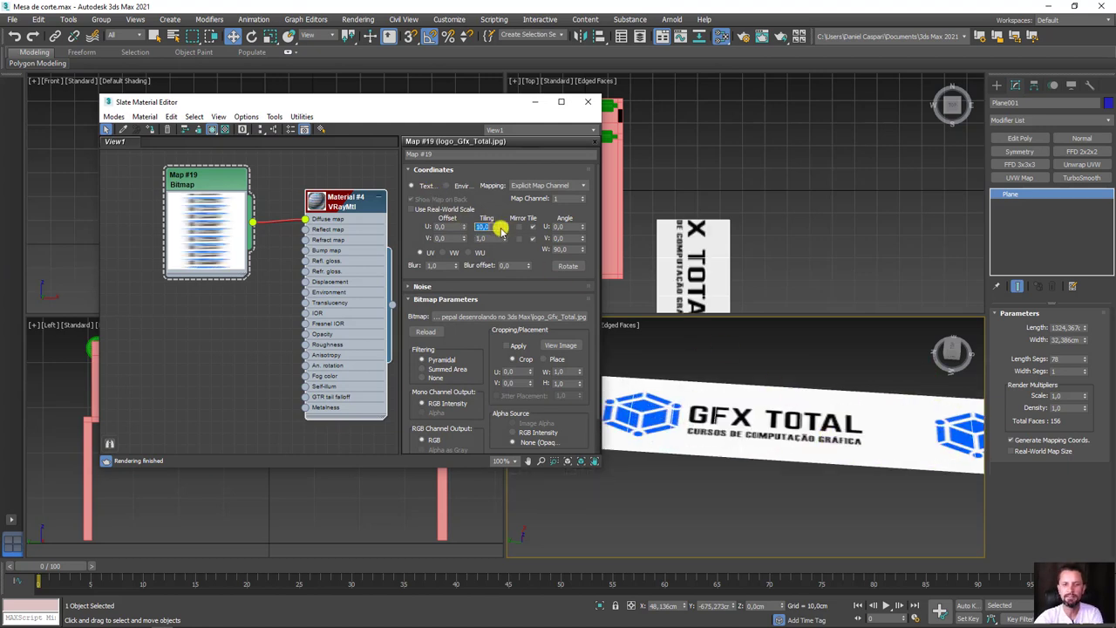
type("15")
key("Return")
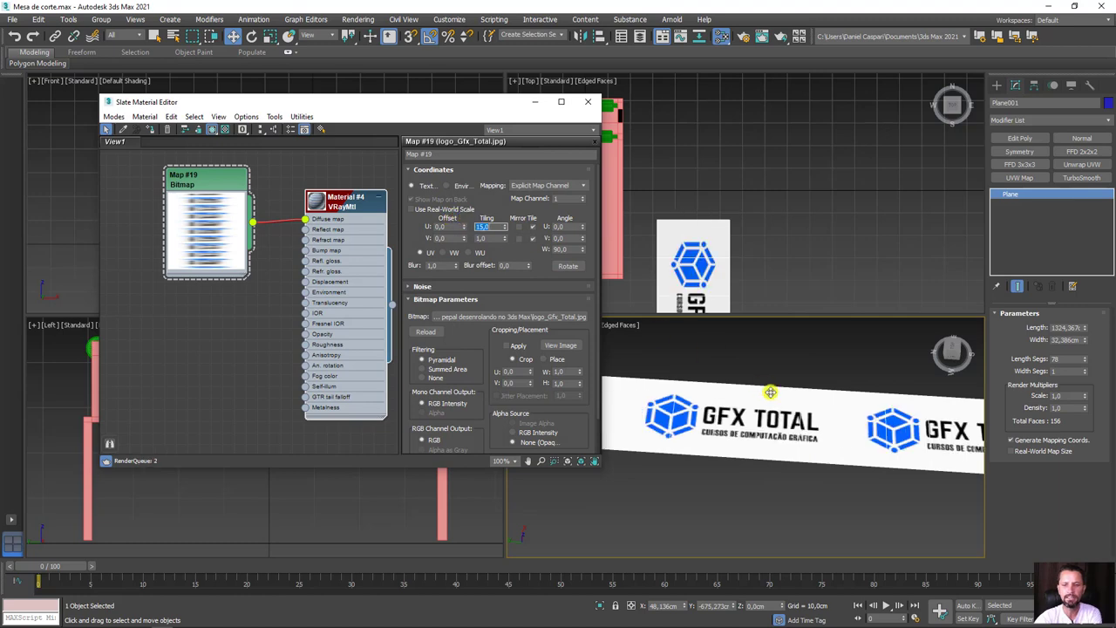
mouse_move(773, 392)
middle_mouse_down("alt")
mouse_move(748, 428)
mouse_move(770, 441)
mouse_move(740, 493)
mouse_move(737, 398)
middle_mouse_up("alt")
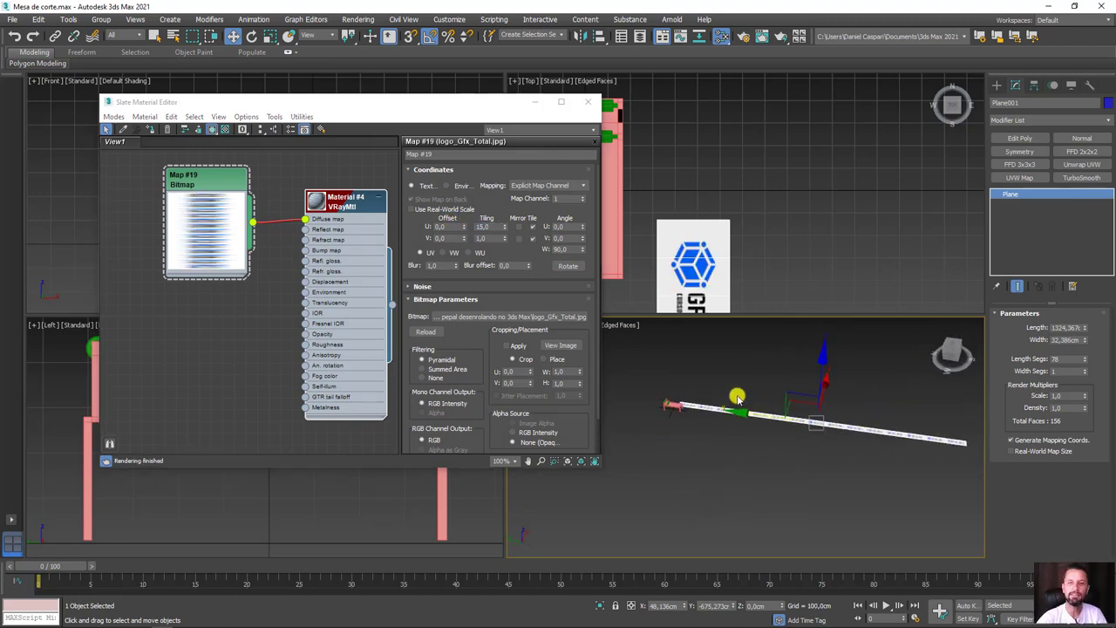
scroll(708, 396, "up", 3)
middle_click_drag(707, 396, 824, 415, "alt")
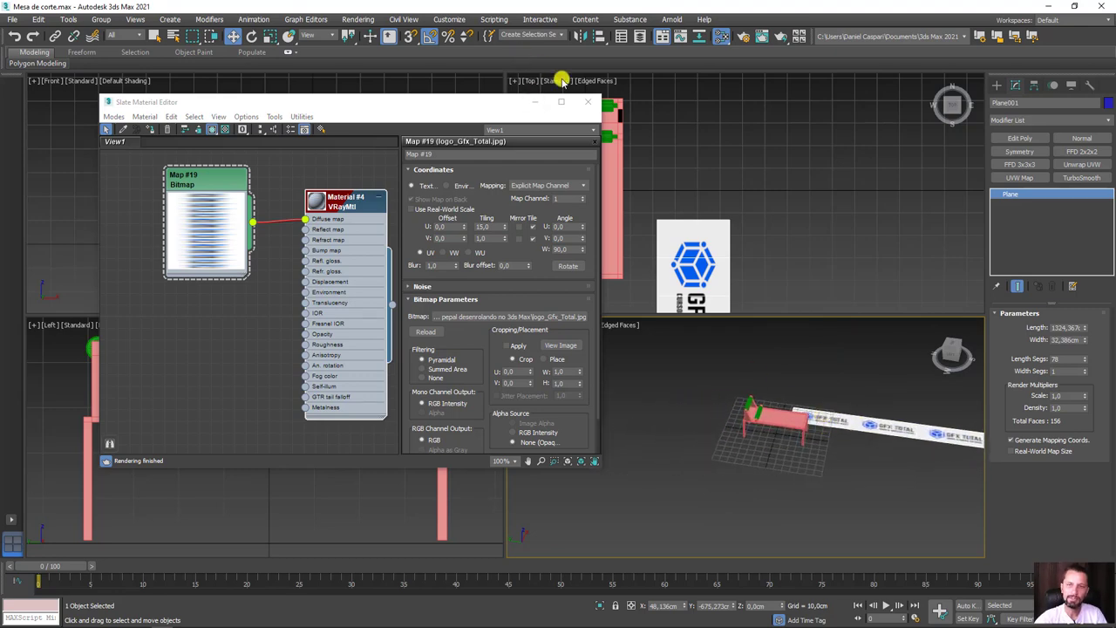
left_click(587, 102)
- Set Plane001's Length Segs to 1000 while viewing it in wireframe
middle_click_drag(881, 429, 722, 428)
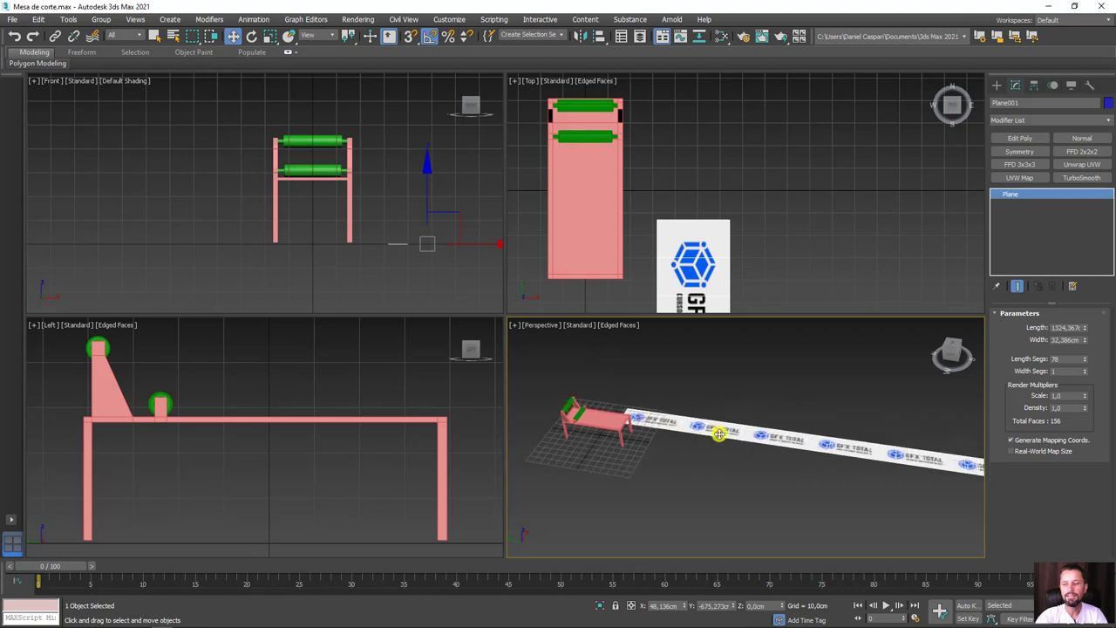
key("F3")
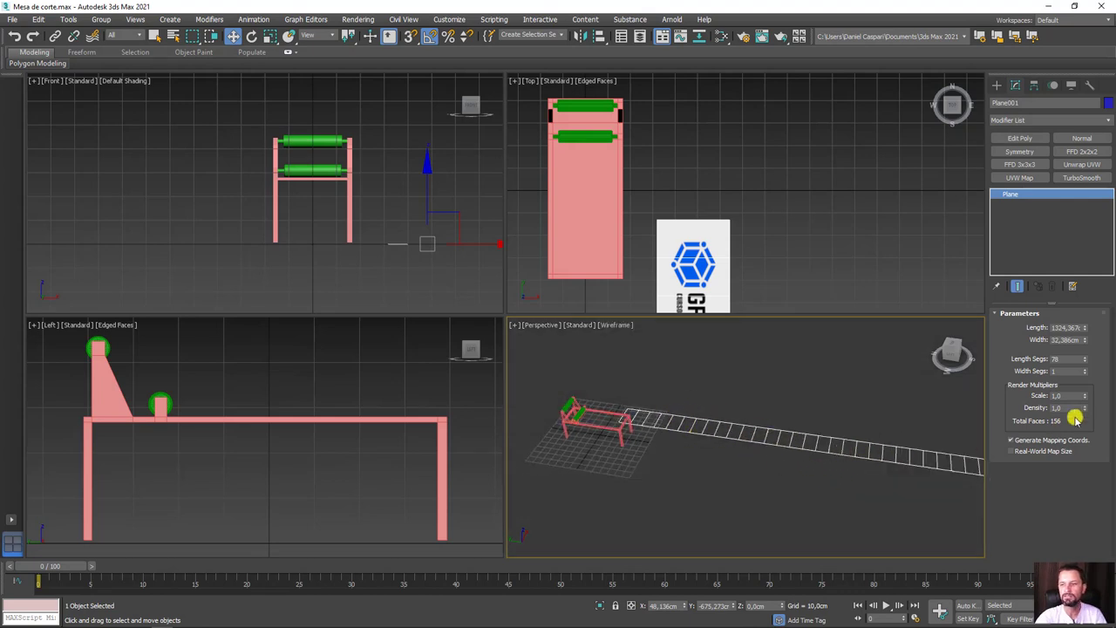
double_click(1053, 358)
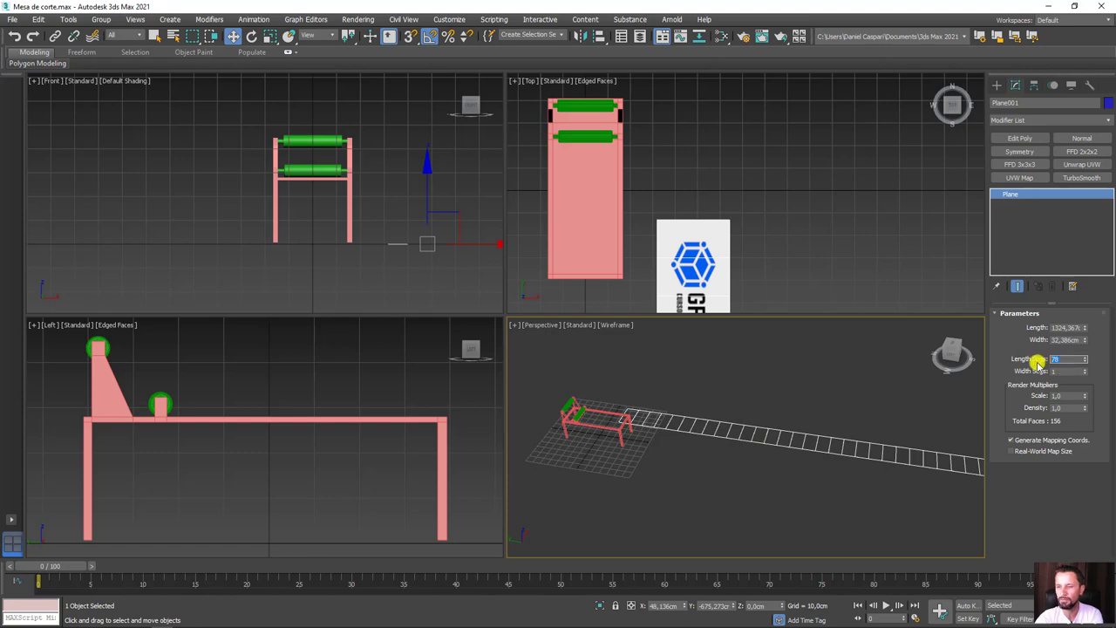
type("1000")
key("Return")
- Inspect the 2000-face strip's density, return to shaded view, and frame the rollers
scroll(742, 428, "up", 2)
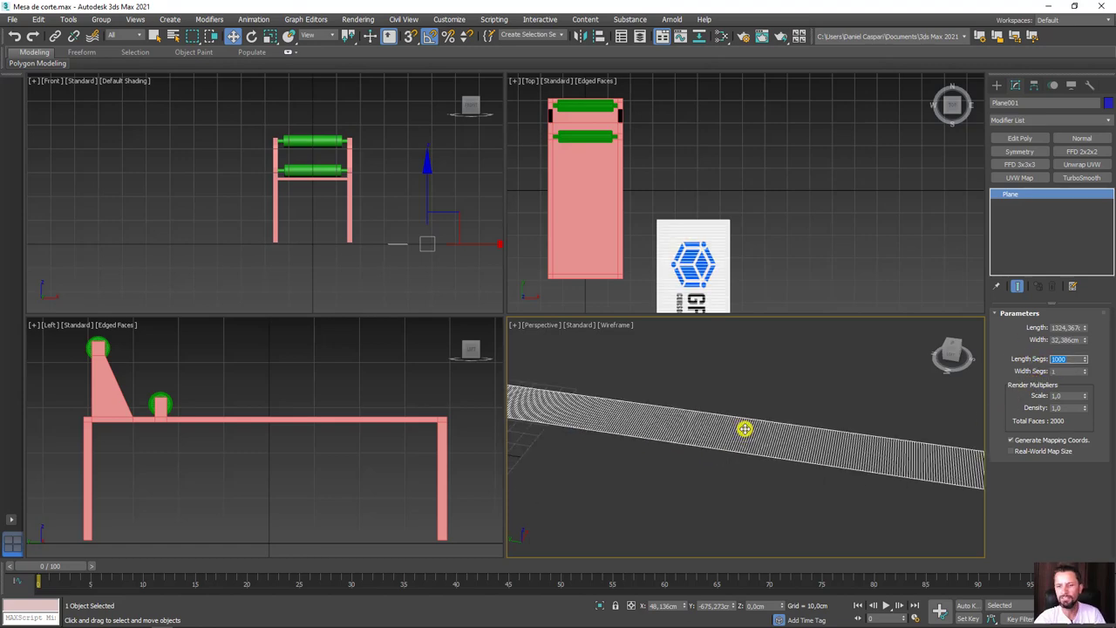
scroll(740, 439, "up", 3)
scroll(746, 433, "up", 3)
scroll(747, 433, "down", 4)
scroll(745, 431, "down", 3)
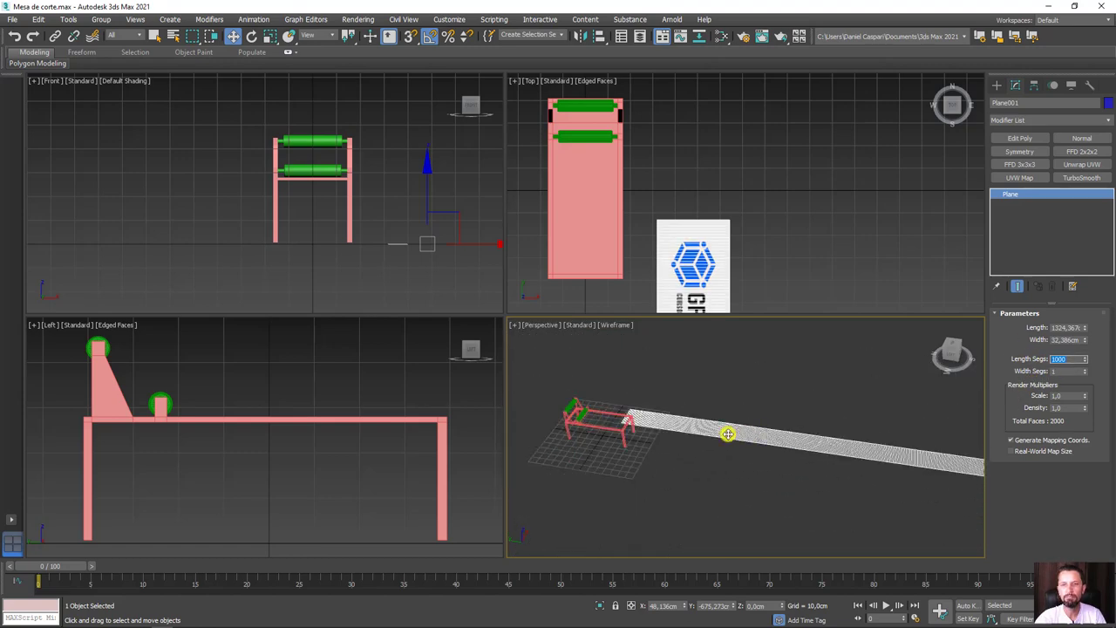
scroll(794, 450, "down", 2)
scroll(814, 451, "down", 2)
scroll(800, 397, "down", 2)
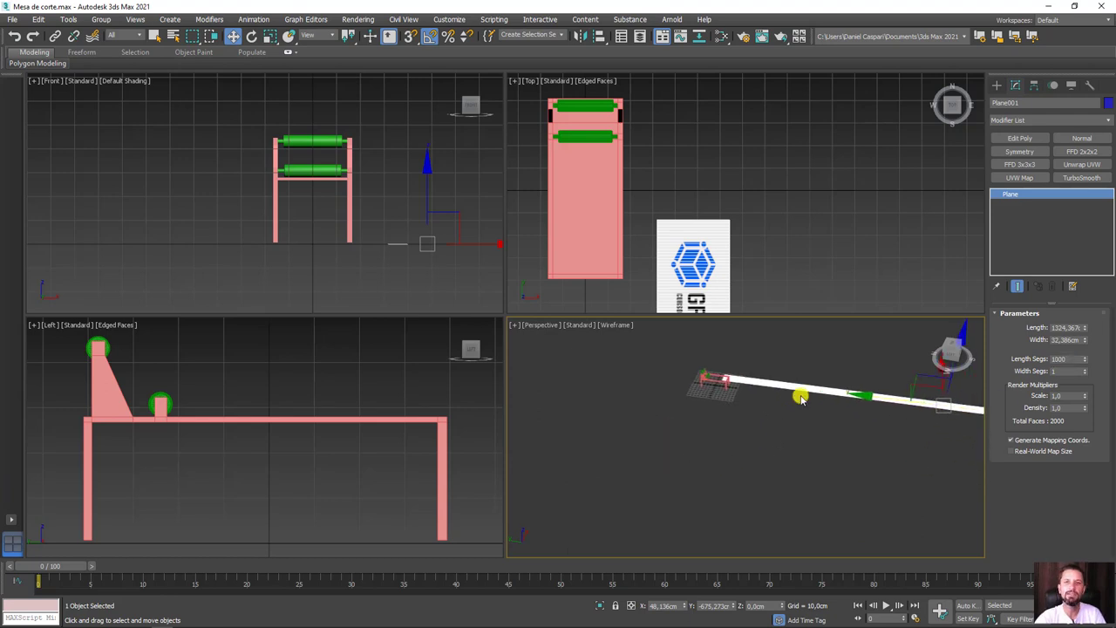
scroll(754, 402, "up", 2)
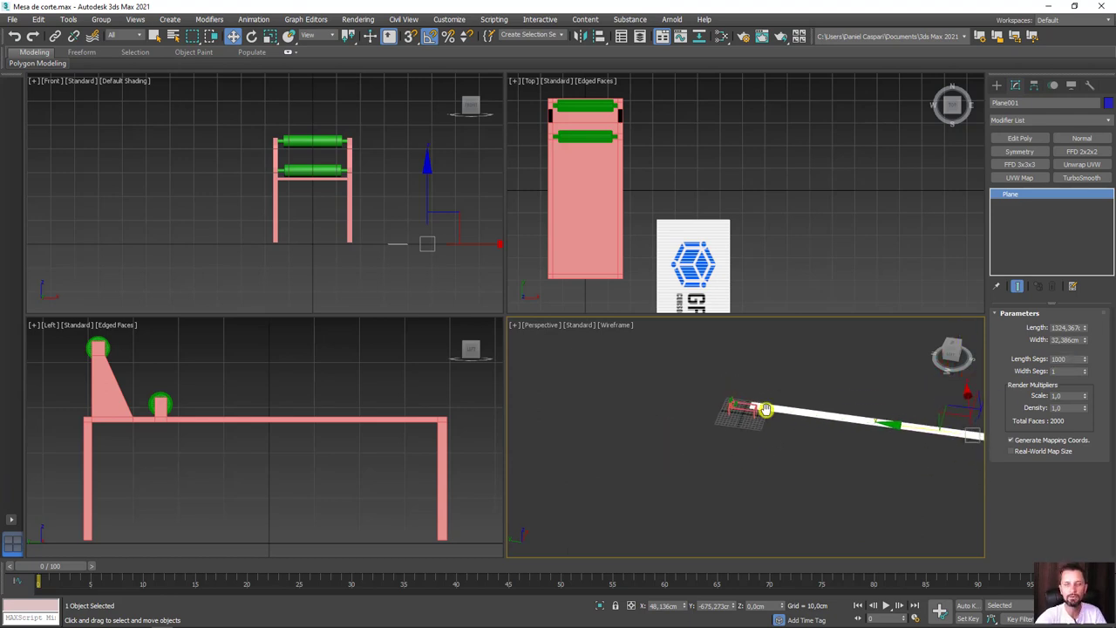
scroll(762, 408, "up", 2)
key("F3")
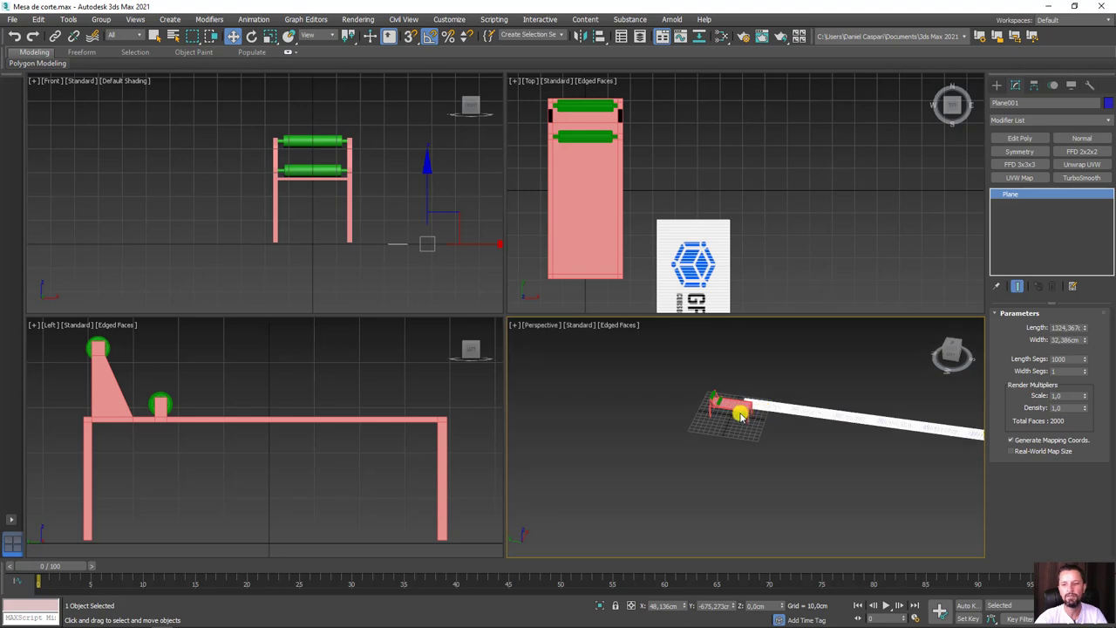
scroll(738, 407, "up", 3)
scroll(727, 364, "up", 2)
scroll(767, 491, "up", 1)
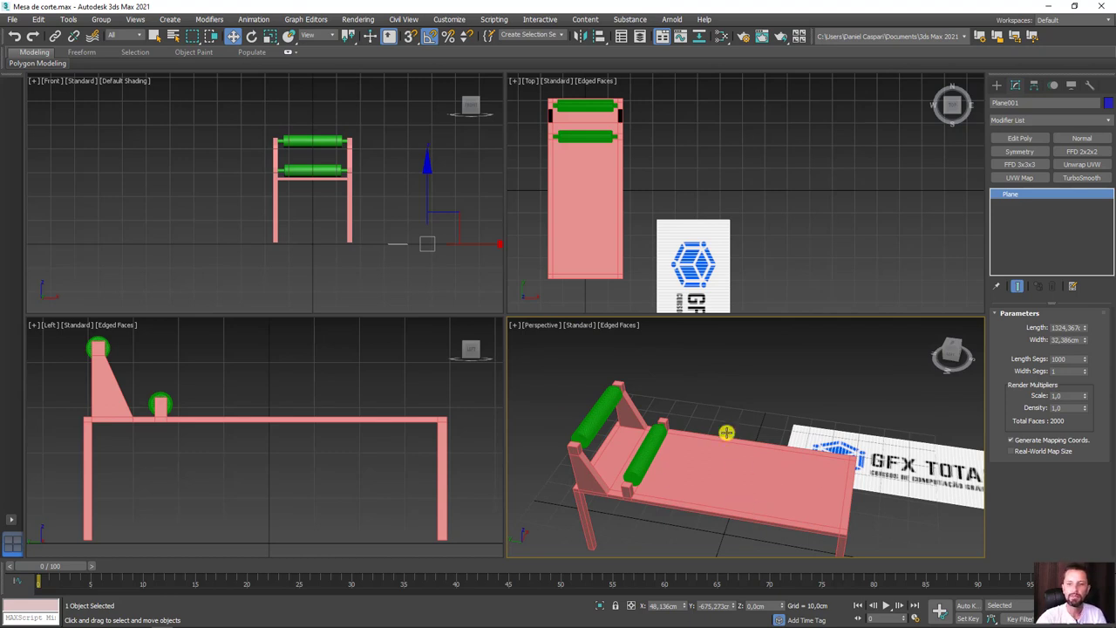
scroll(185, 421, "up", 3)
scroll(304, 396, "up", 1)
scroll(314, 404, "up", 2)
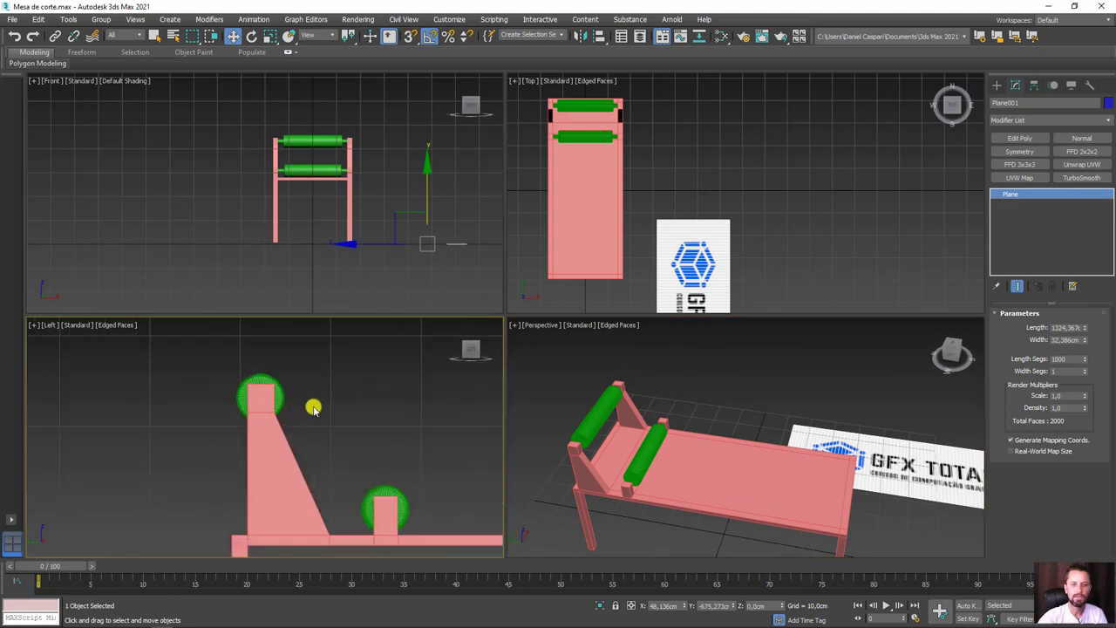
middle_click_drag(363, 425, 310, 441)
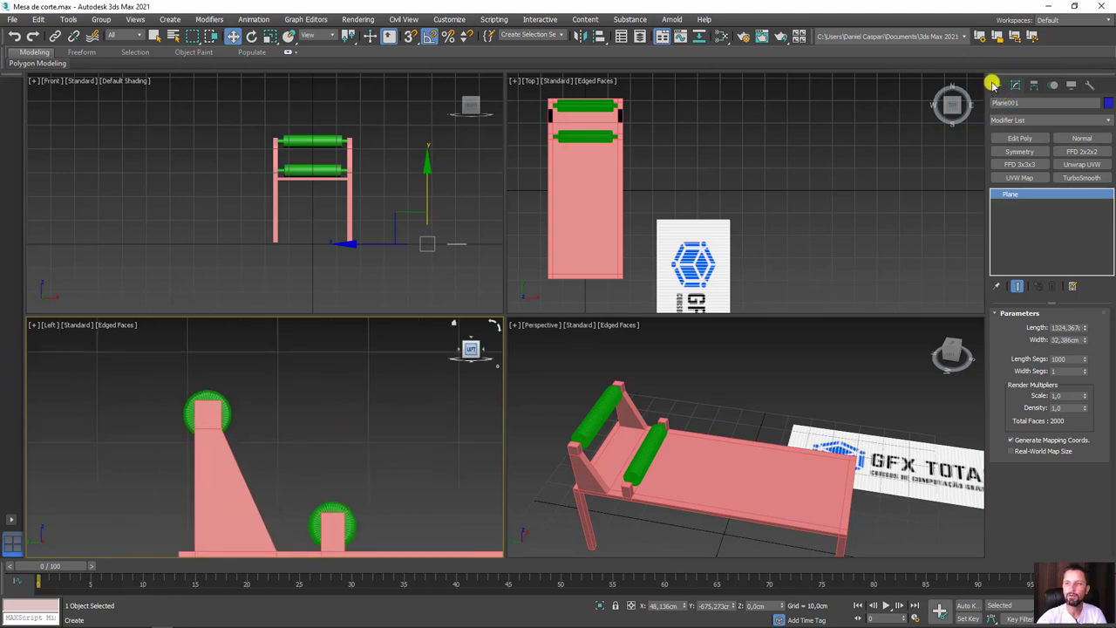
- Draw a spline helix around the upper roller in the Left view, radius 14.508 to 2.557 cm
left_click(994, 84)
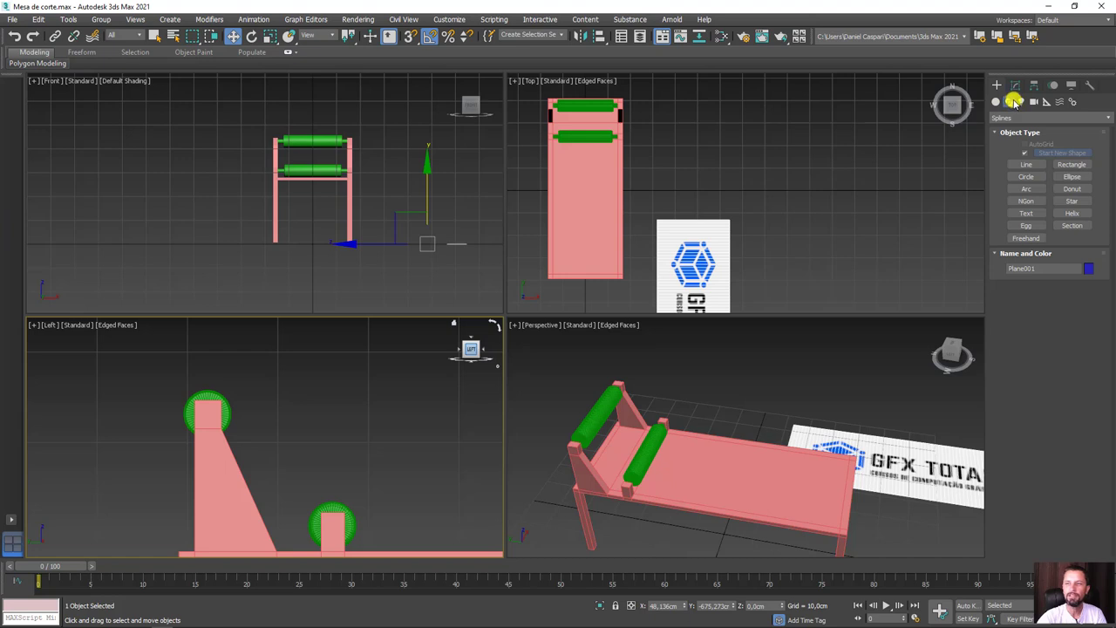
left_click(1022, 116)
left_click(1021, 117)
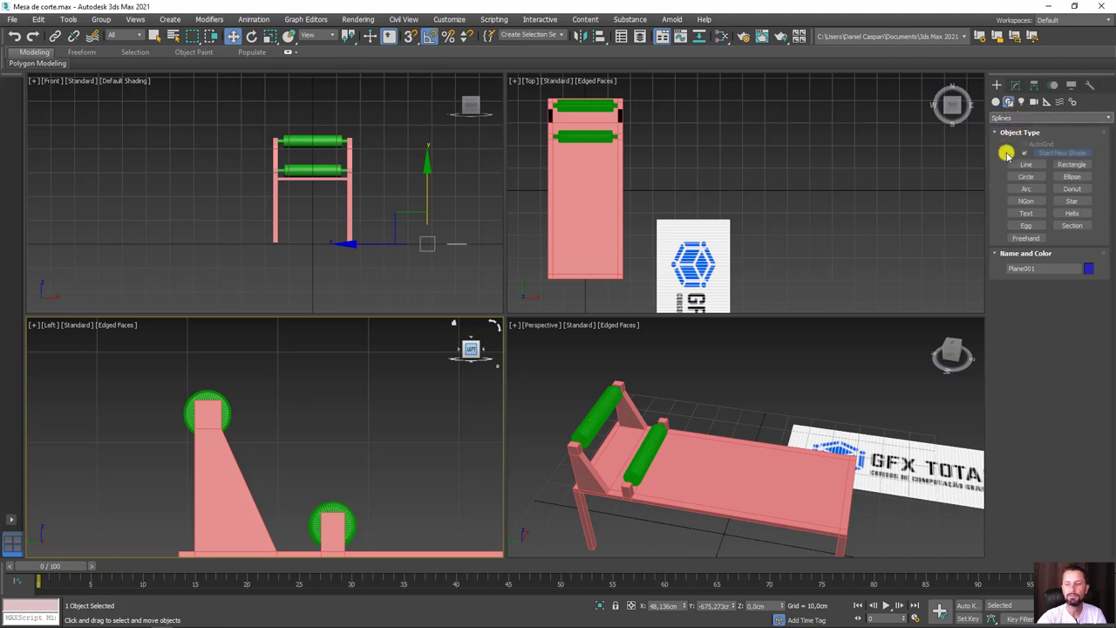
left_click(1072, 212)
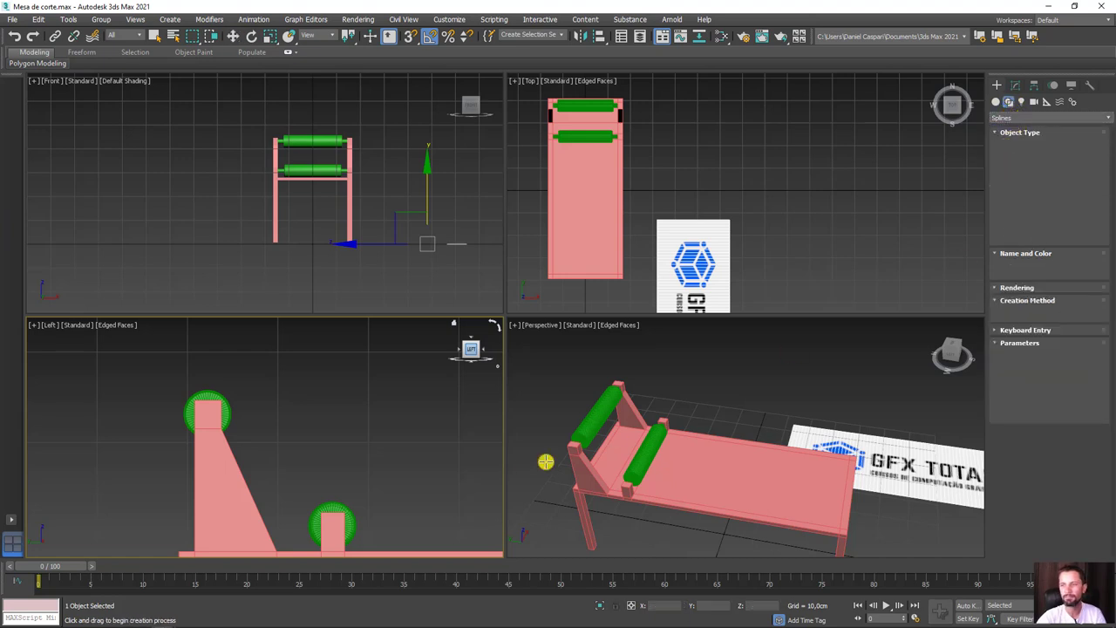
scroll(270, 433, "down", 2)
scroll(261, 415, "down", 2)
left_click_drag(258, 410, 312, 444)
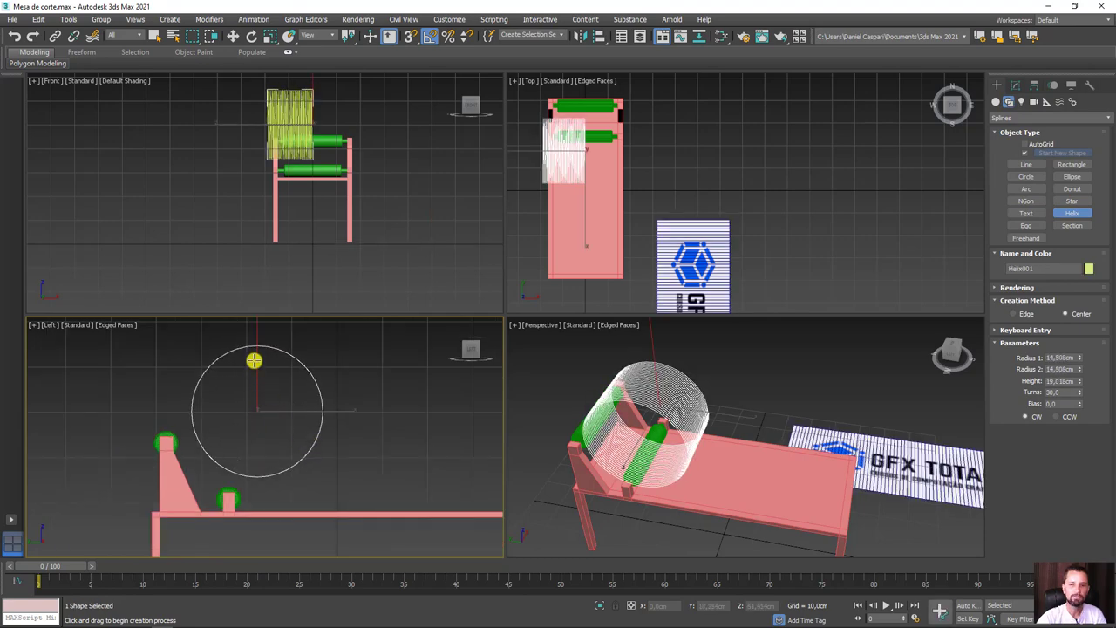
left_click(302, 416)
right_click(302, 416)
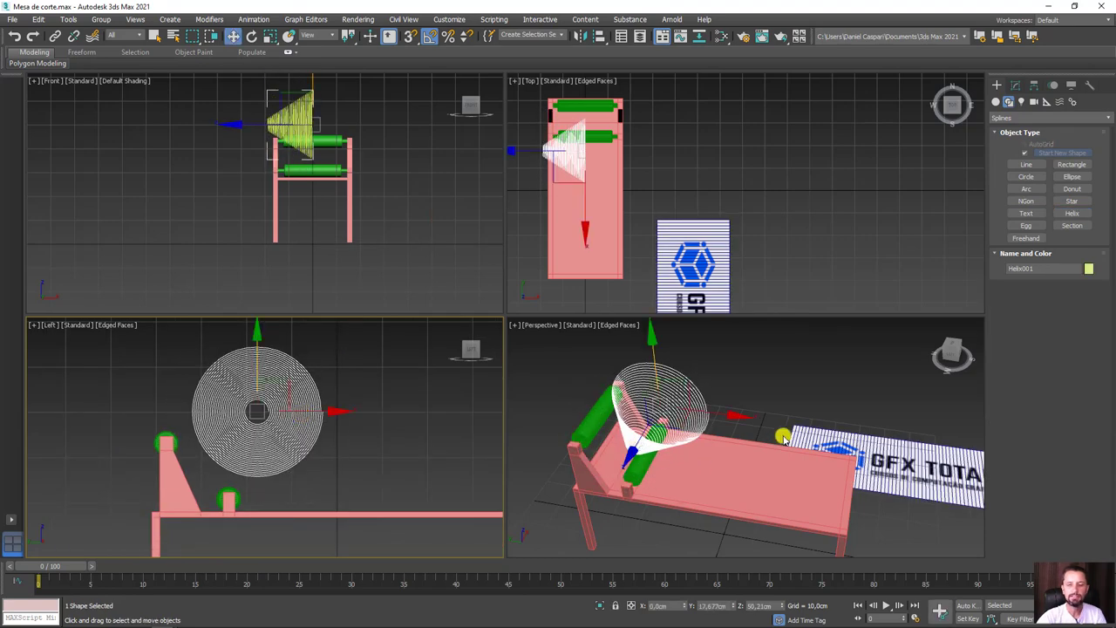
- Orbit the perspective view to inspect the 30-turn Helix001 beside the roller
scroll(784, 437, "up", 3)
middle_click_drag(783, 438, 981, 128, "alt")
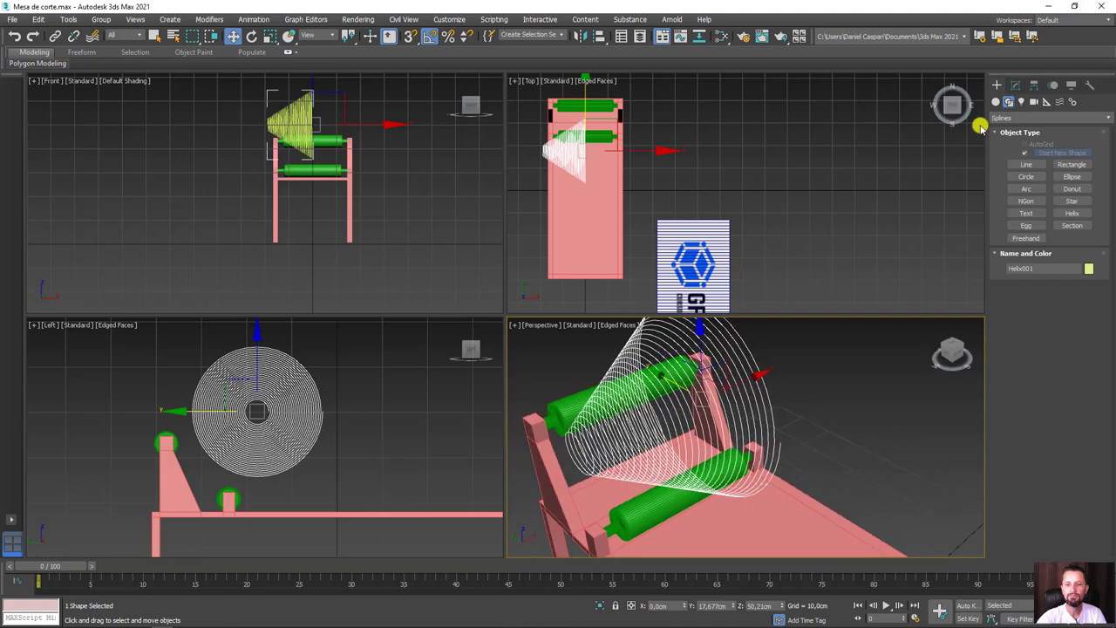
left_click(1015, 84)
middle_click_drag(792, 369, 855, 383, "alt")
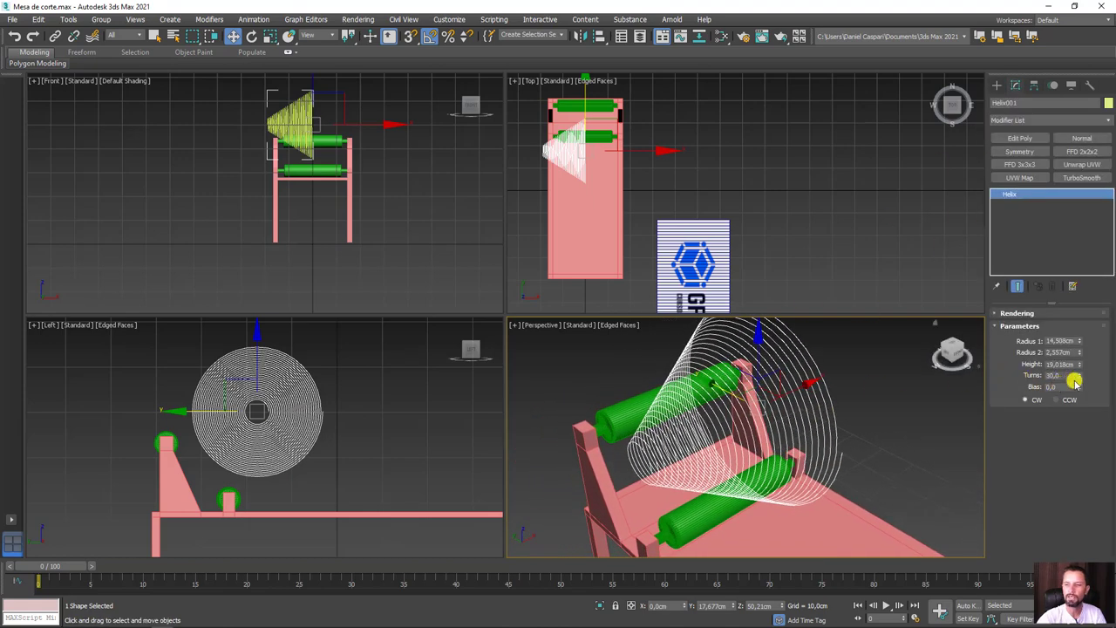
- Reduce the helix to 5.1 turns, lower its height, and keep clockwise winding
mouse_move(1081, 375)
left_mouse_down()
mouse_move(1052, 404)
mouse_move(1049, 428)
mouse_move(1056, 418)
mouse_move(990, 420)
left_mouse_up()
mouse_move(984, 417)
middle_mouse_down("alt")
mouse_move(805, 401)
mouse_move(872, 379)
middle_mouse_up("alt")
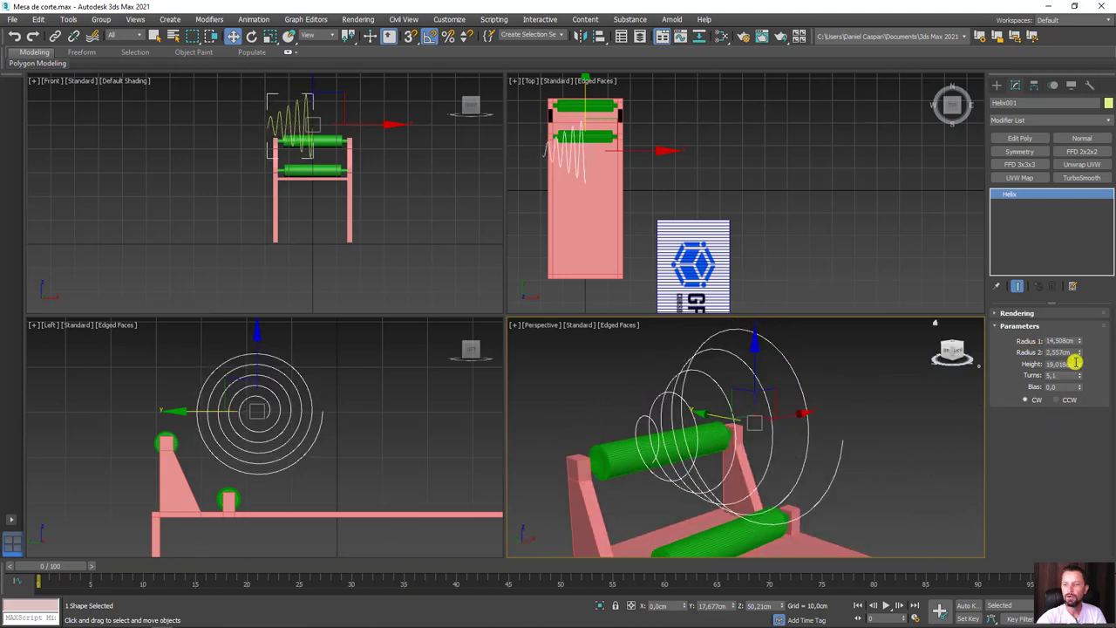
mouse_move(1079, 365)
left_mouse_down()
mouse_move(1074, 270)
mouse_move(1041, 369)
mouse_move(1081, 351)
mouse_move(1078, 323)
mouse_move(1081, 351)
left_mouse_up()
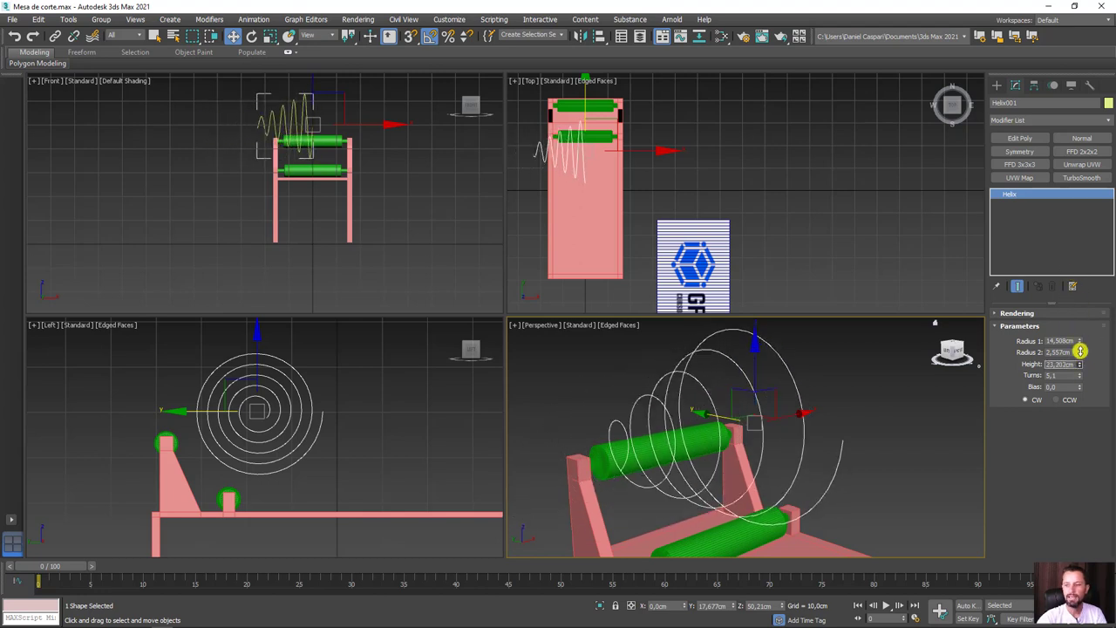
left_click(1058, 401)
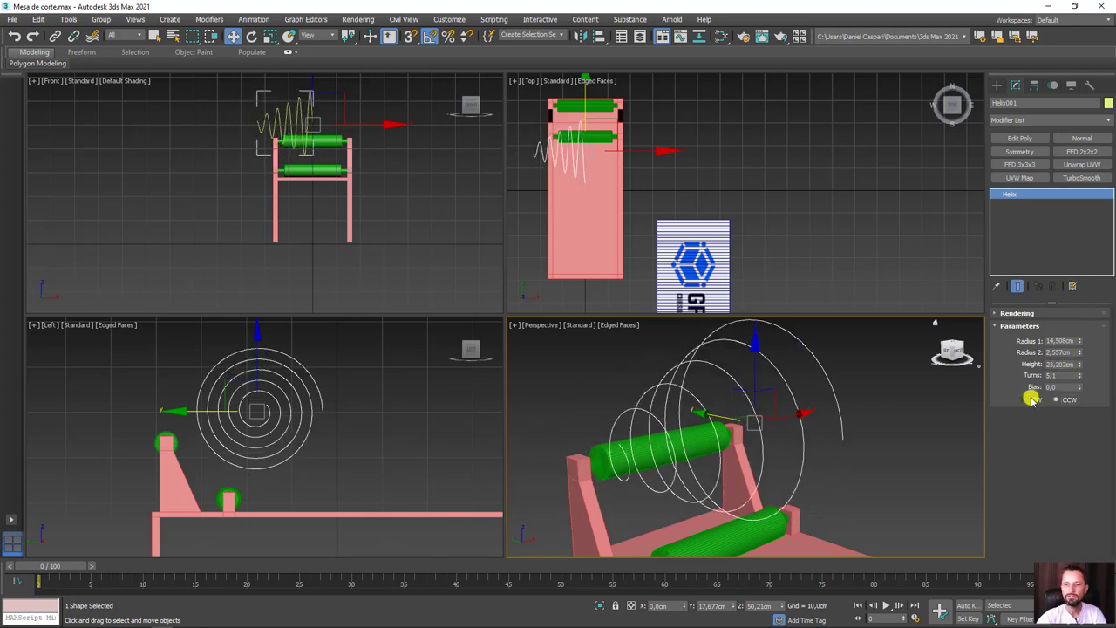
left_click(1031, 400)
mouse_move(885, 463)
middle_mouse_down("alt")
mouse_move(635, 369)
mouse_move(787, 341)
mouse_move(807, 423)
mouse_move(833, 439)
middle_mouse_up("alt")
middle_click_drag(888, 403, 904, 431)
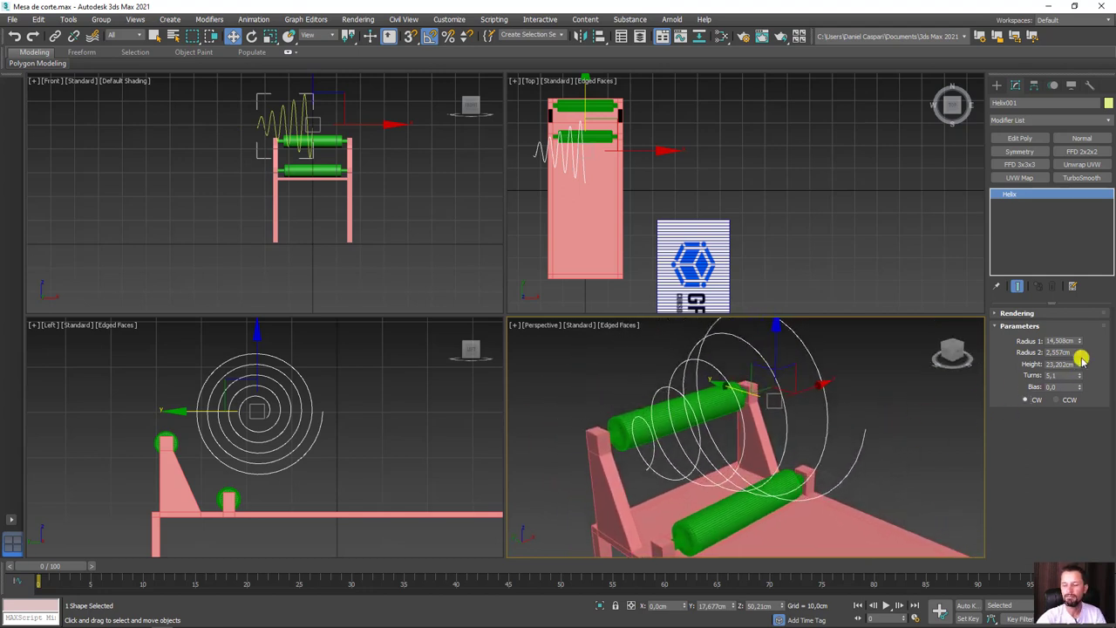
- Reset the helix Bias and Height to 0, leaving the winding clockwise
mouse_move(1081, 387)
left_mouse_down()
mouse_move(1069, 410)
mouse_move(1068, 347)
left_mouse_up()
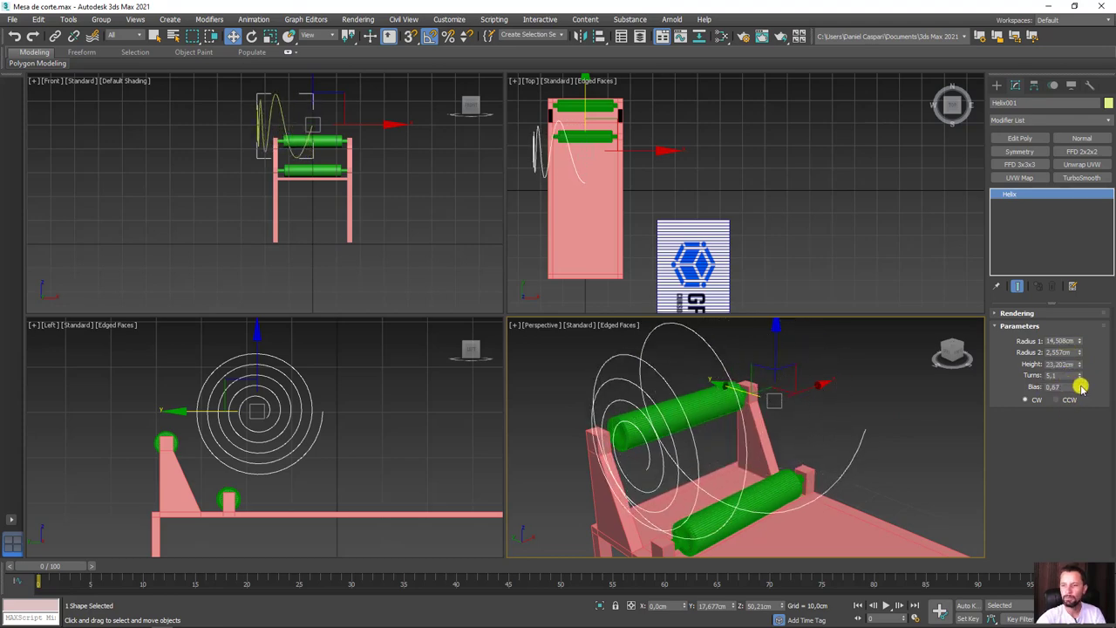
right_click(1080, 387)
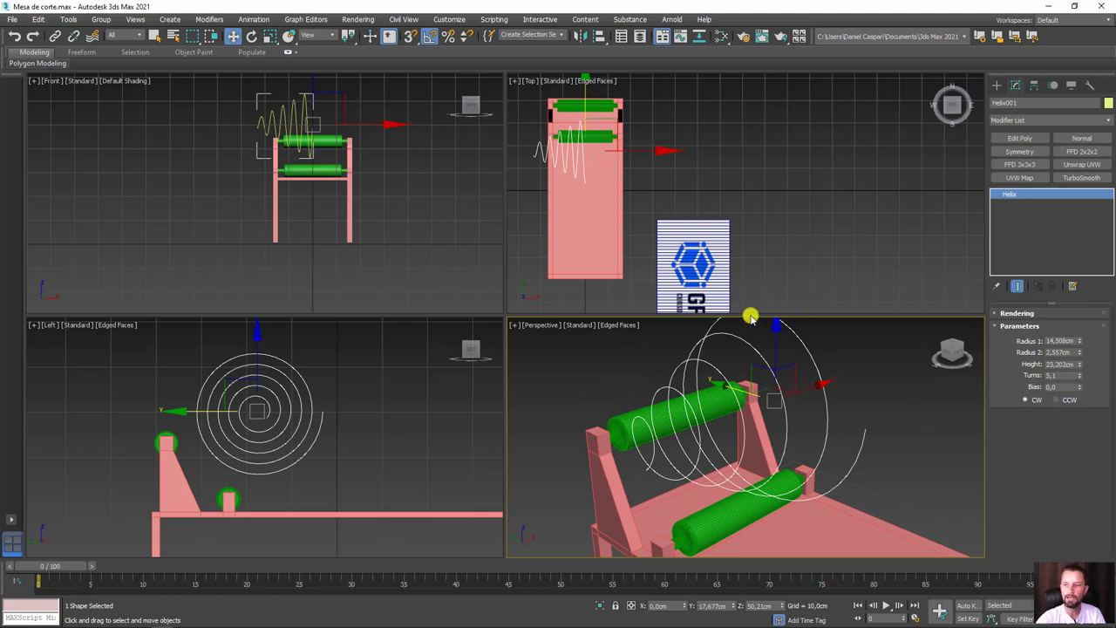
right_click(1078, 365)
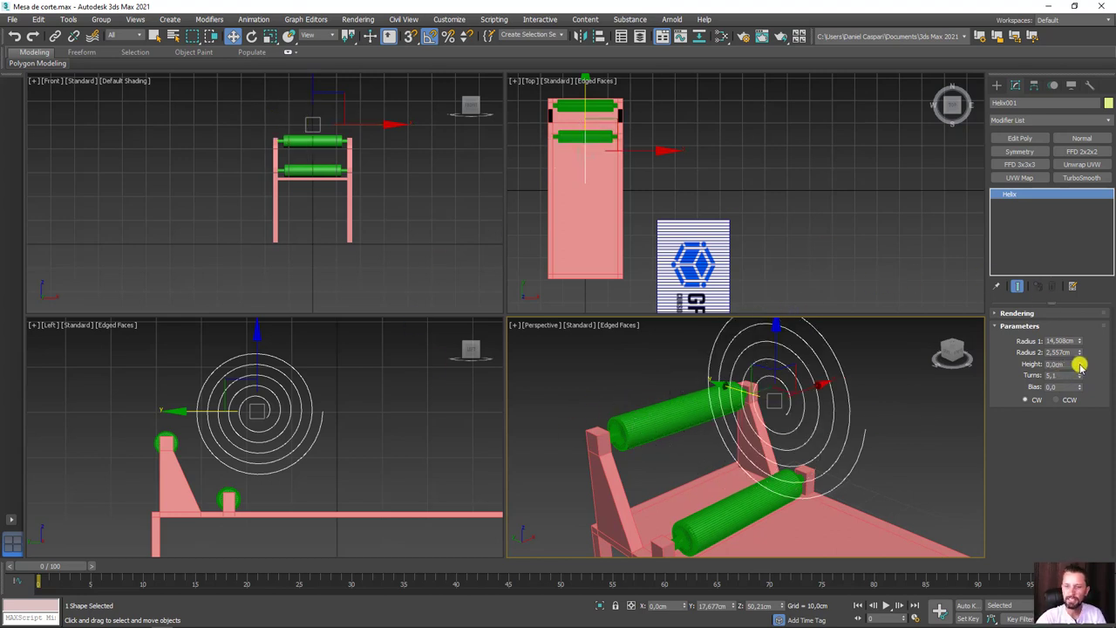
middle_click_drag(827, 394, 878, 387, "alt")
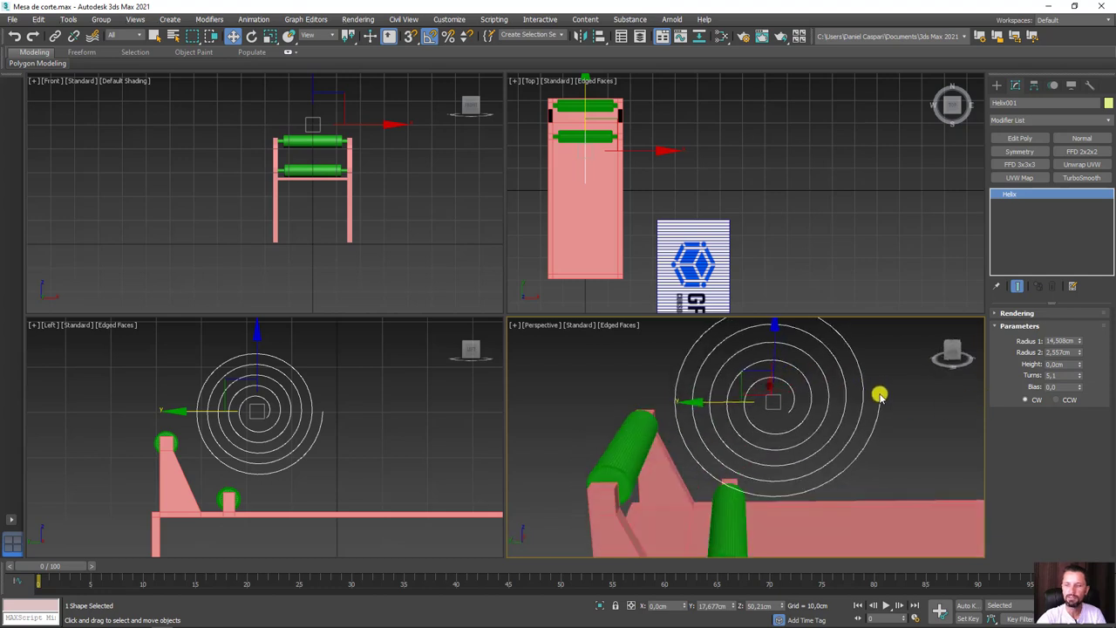
scroll(854, 388, "down", 3)
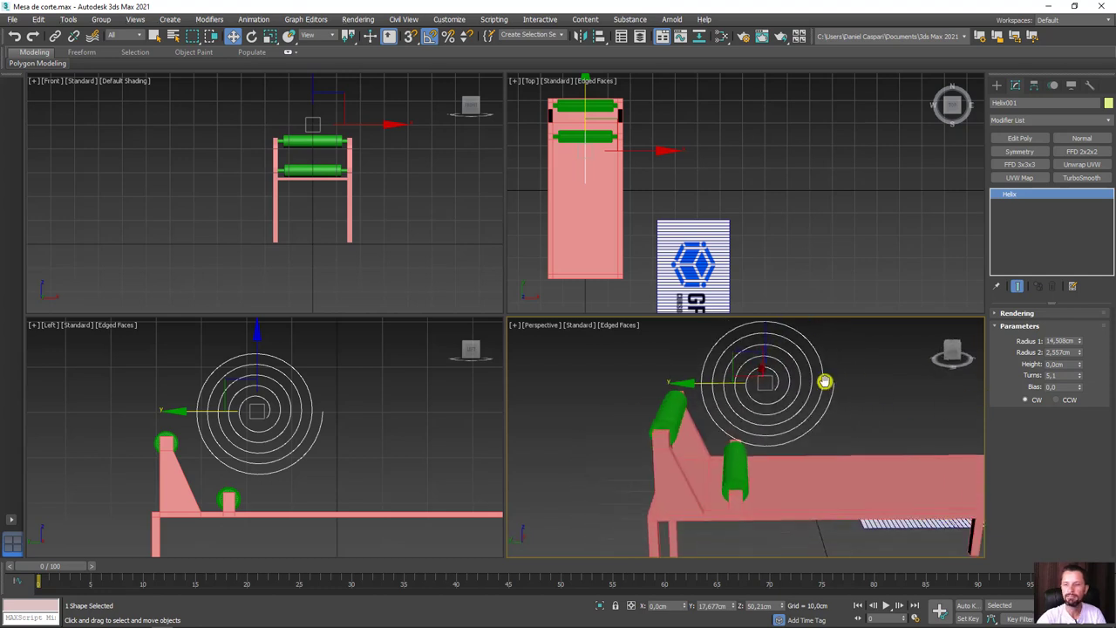
left_click(1058, 400)
left_click(1033, 400)
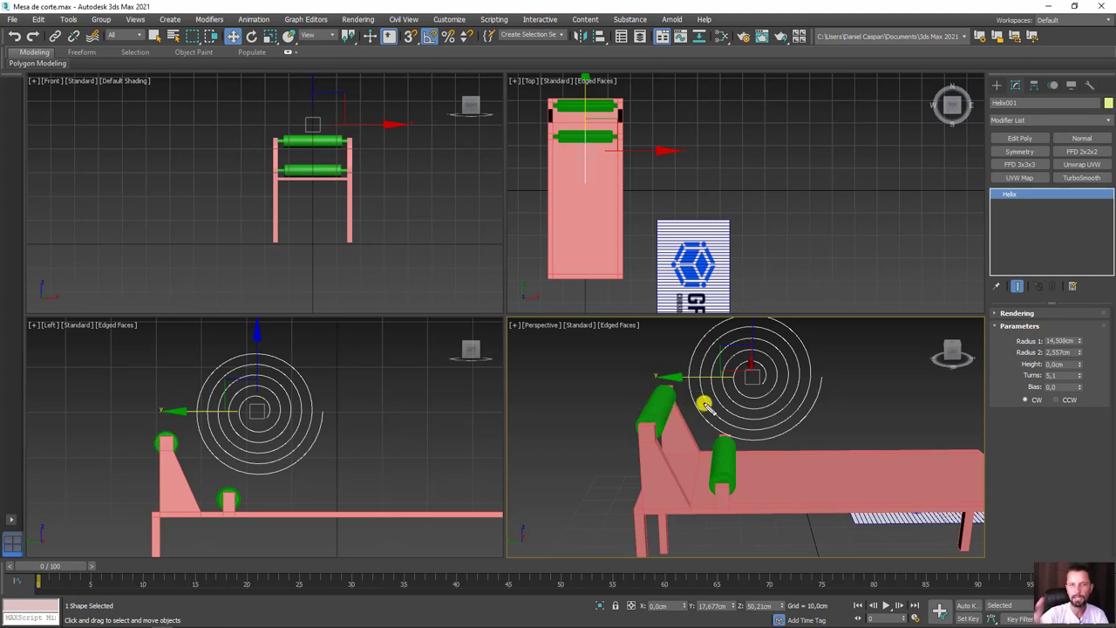
- Move the helix over the upper roller, raise Turns to 33.048, and enlarge Radius 2
scroll(410, 384, "up", 2)
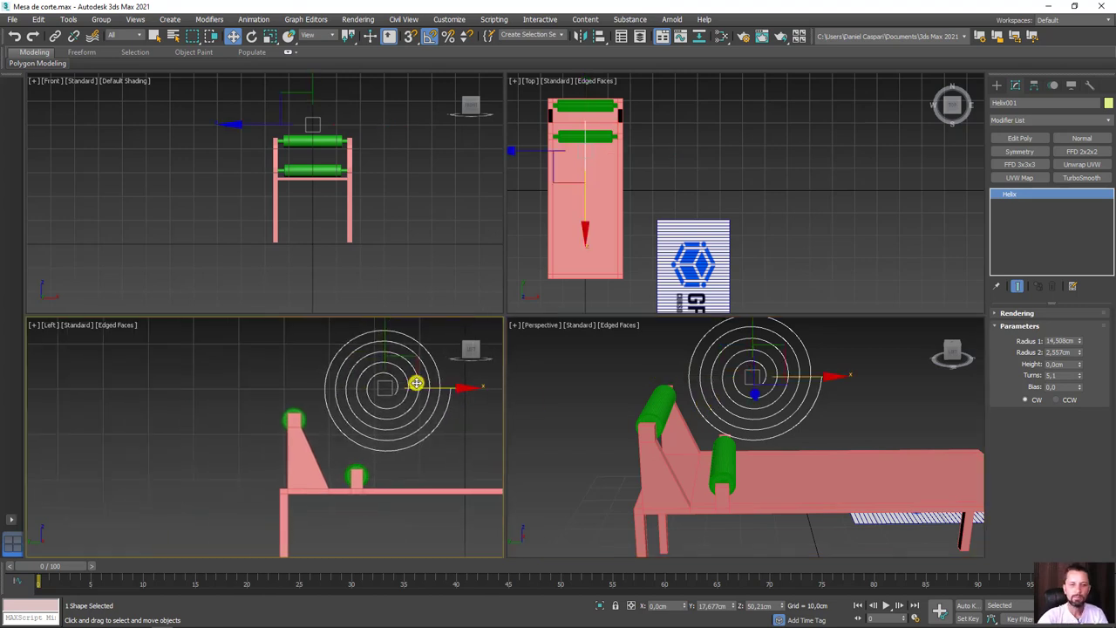
scroll(401, 370, "up", 2)
left_click_drag(407, 366, 281, 406)
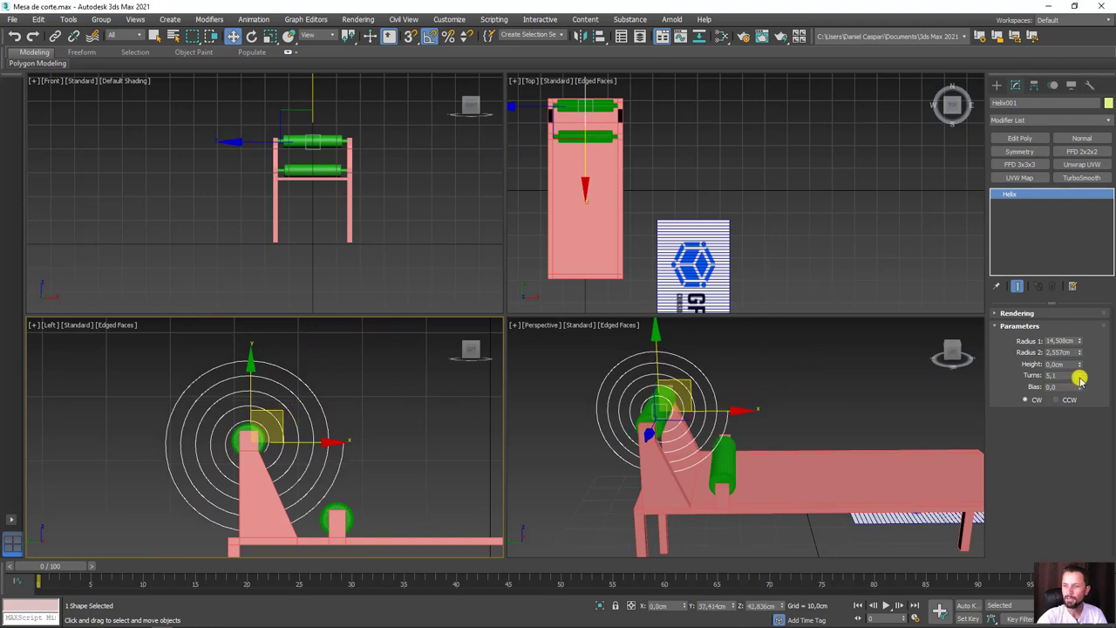
mouse_move(1079, 377)
left_mouse_down()
mouse_move(1079, 83)
mouse_move(1071, 153)
left_mouse_up()
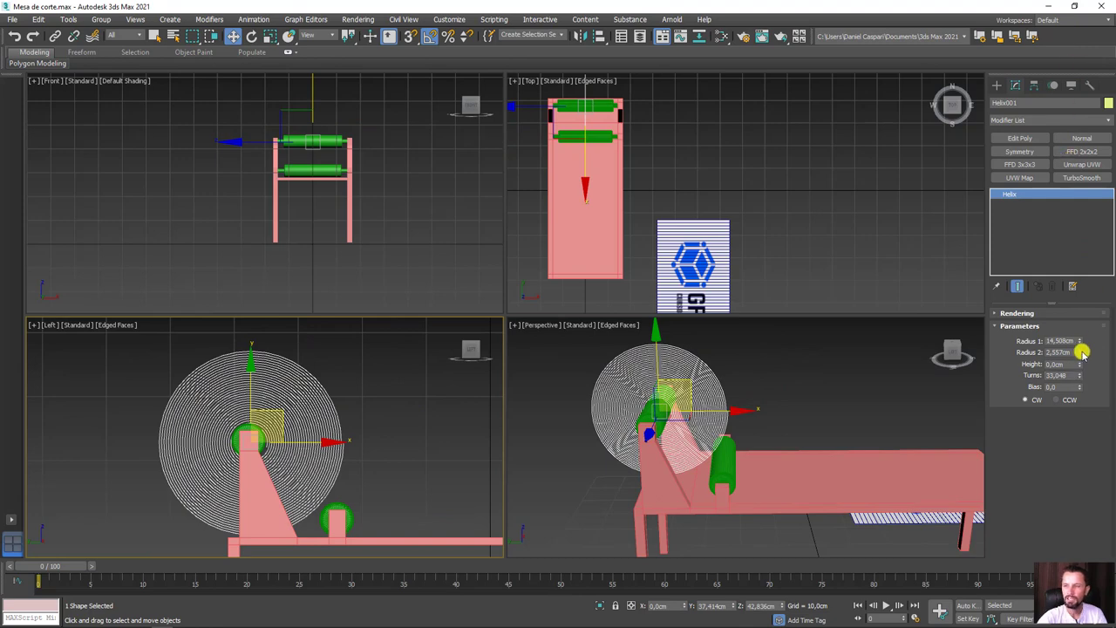
mouse_move(1081, 351)
left_mouse_down()
mouse_move(1072, 354)
mouse_move(1109, 337)
mouse_move(1043, 381)
left_mouse_up()
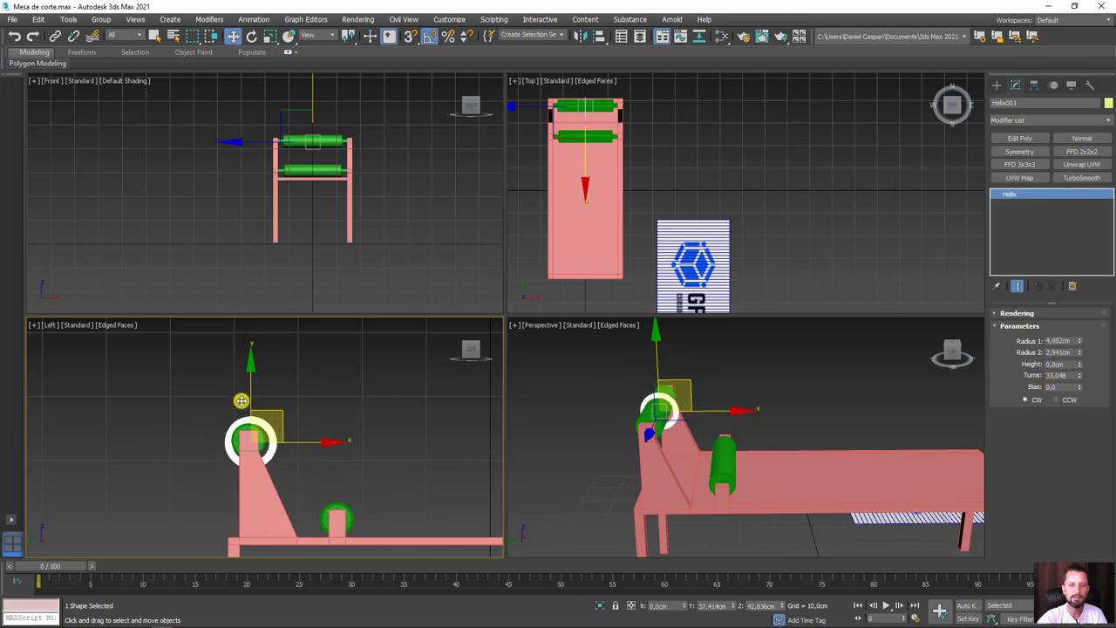
- Centre the helix on the upper roller and trim Radius 2 to 2.646 cm
scroll(242, 398, "up", 4)
scroll(251, 442, "up", 2)
middle_click_drag(309, 453, 359, 422)
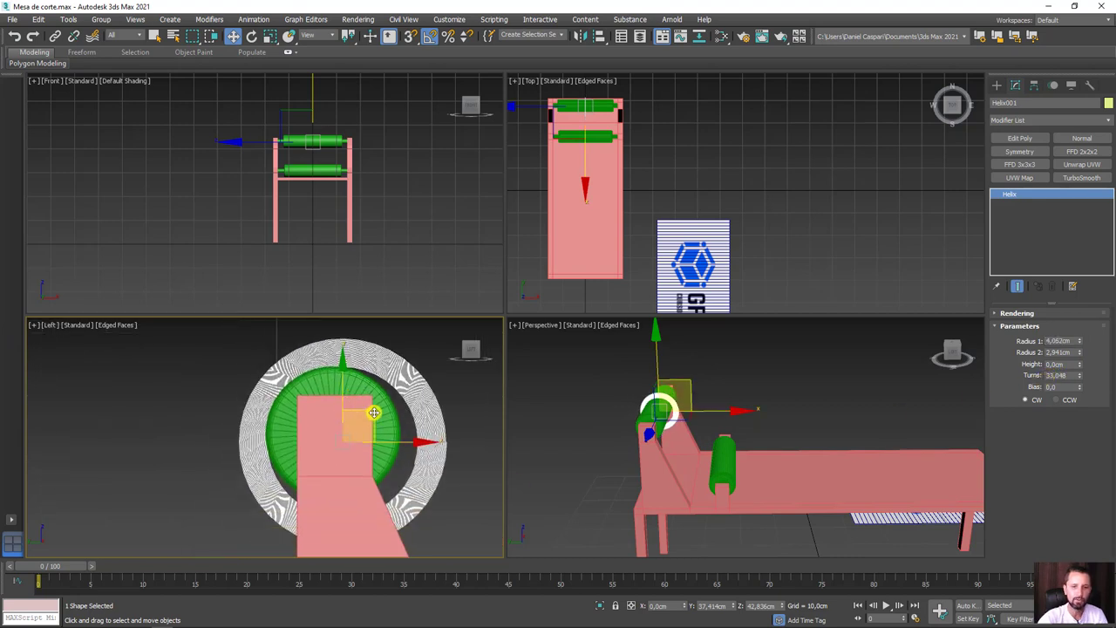
left_click_drag(373, 412, 365, 404)
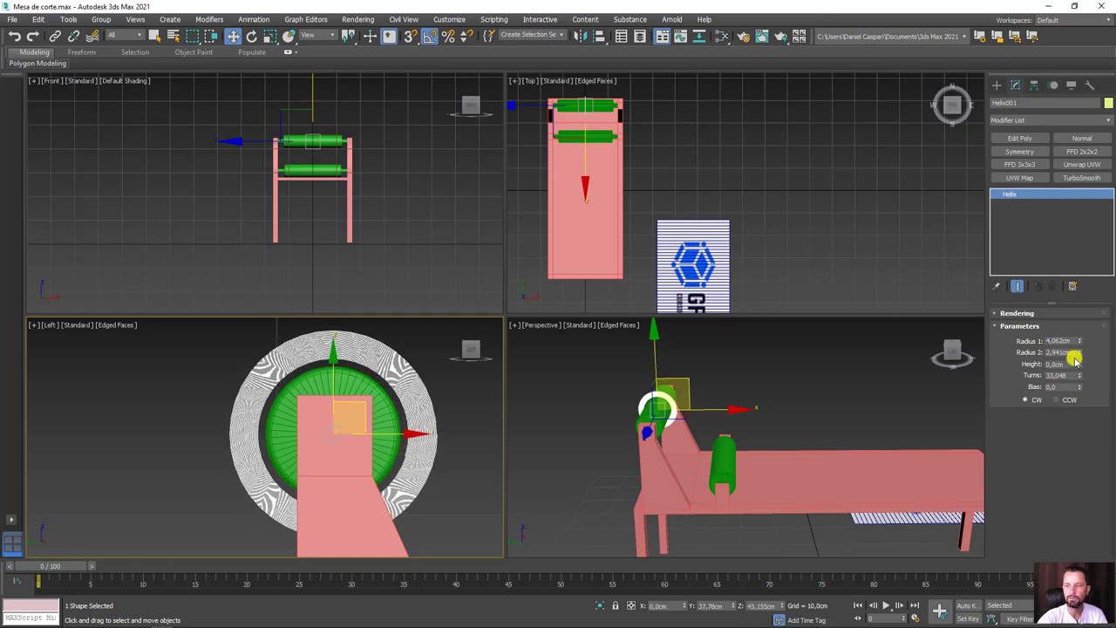
left_click_drag(1080, 352, 1065, 349)
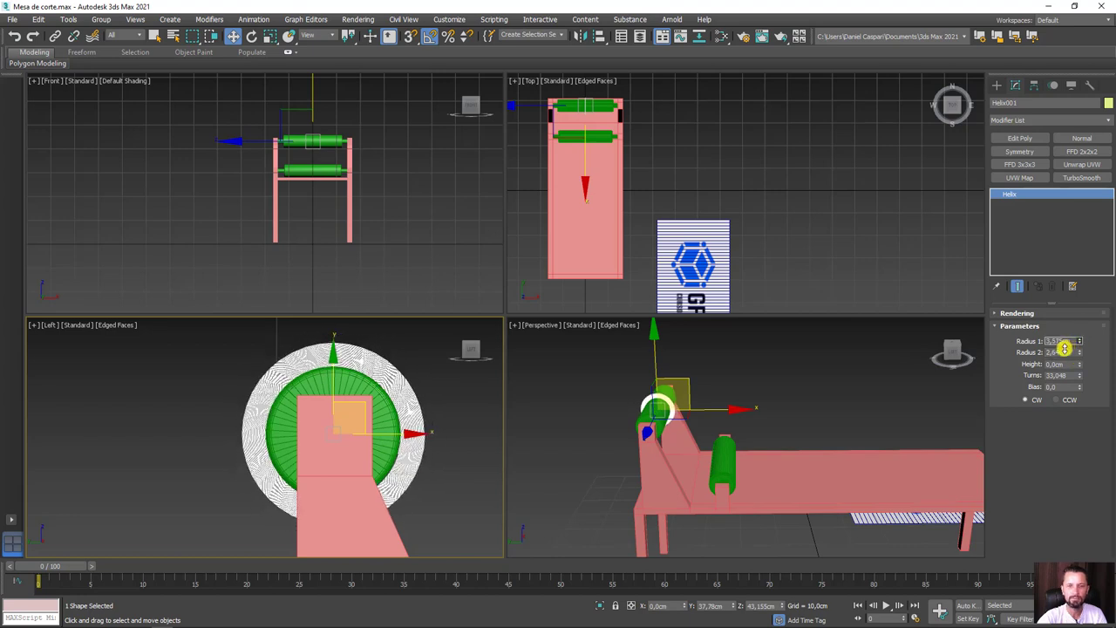
- Isolate both roller helixes to hide the table, leaving only the upper helix selected
scroll(376, 439, "up", 2)
scroll(311, 369, "up", 3)
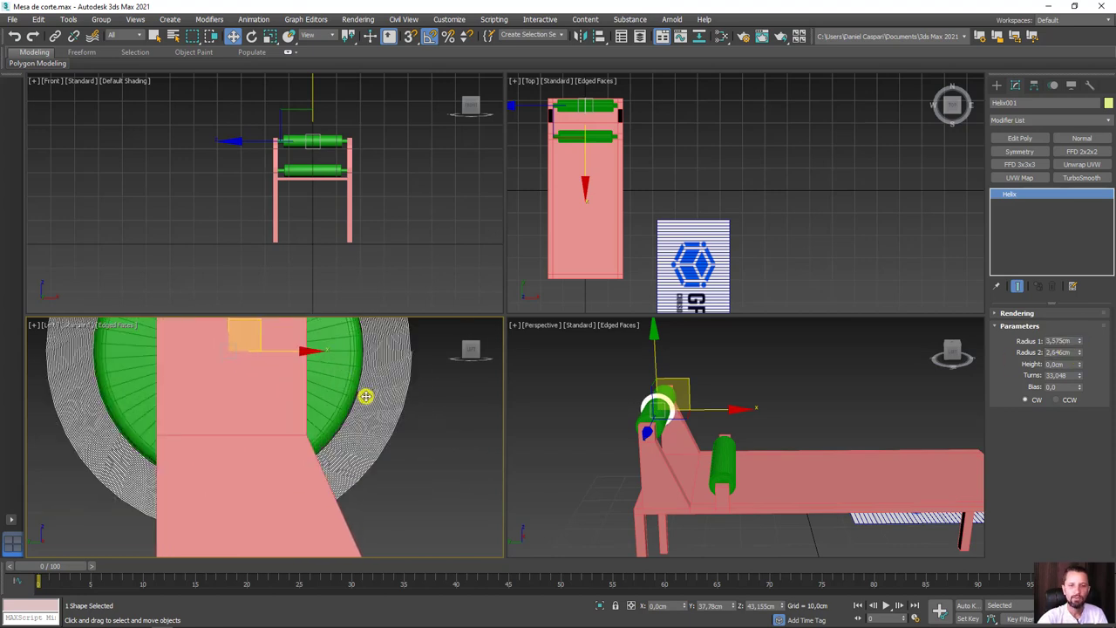
scroll(438, 362, "up", 2)
scroll(438, 362, "up", 2)
scroll(421, 398, "up", 2)
scroll(410, 402, "up", 1)
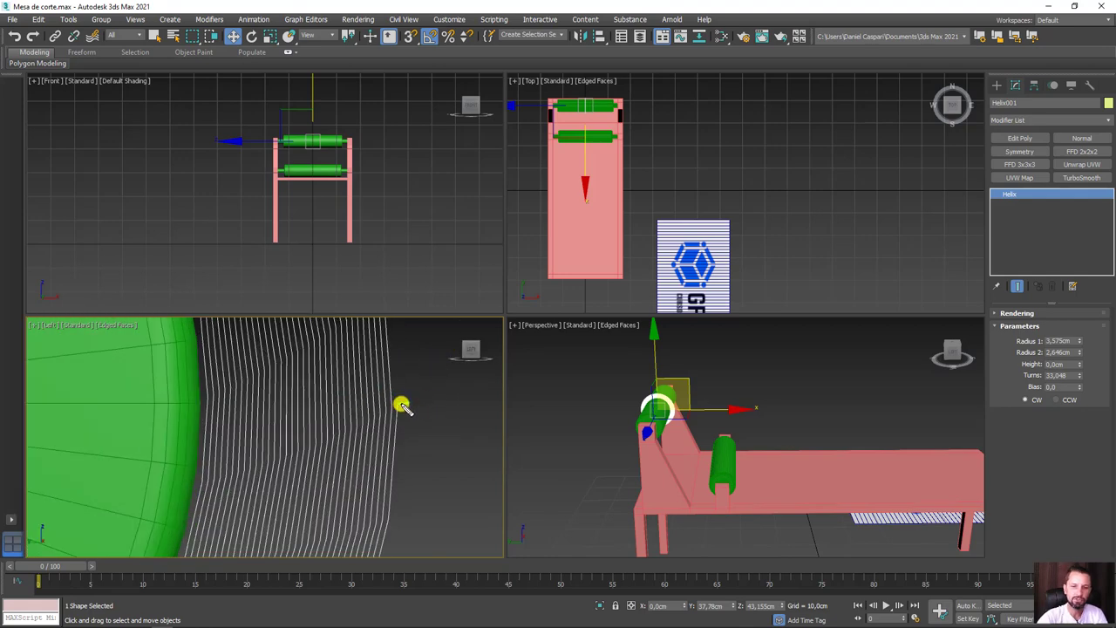
scroll(410, 427, "down", 5)
scroll(392, 440, "up", 1)
scroll(406, 417, "up", 1)
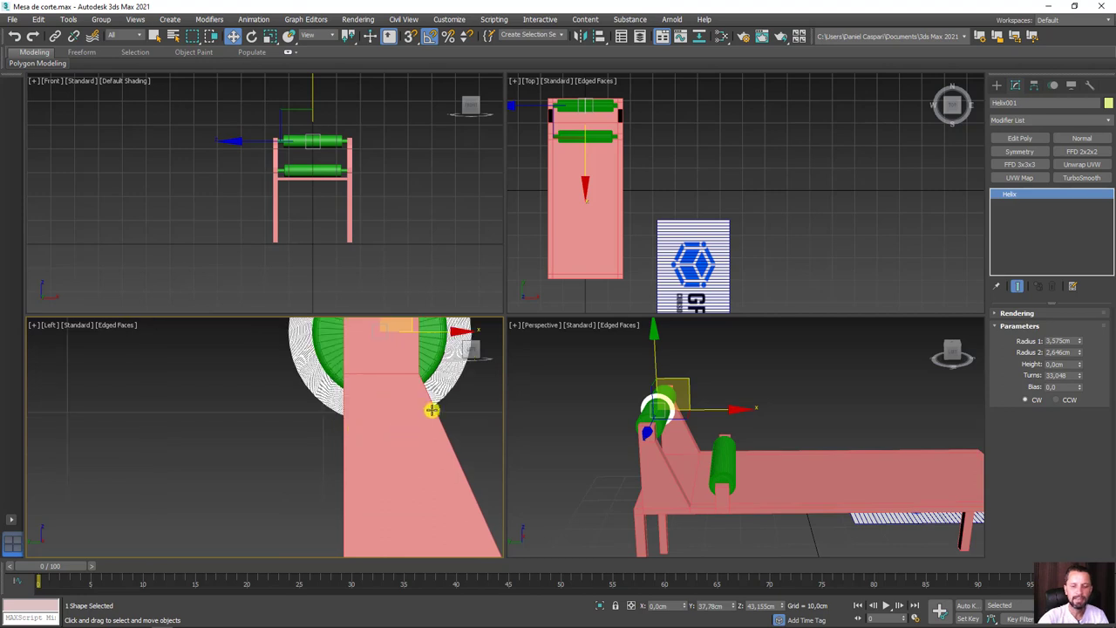
scroll(444, 396, "down", 2)
left_click(435, 382, "ctrl")
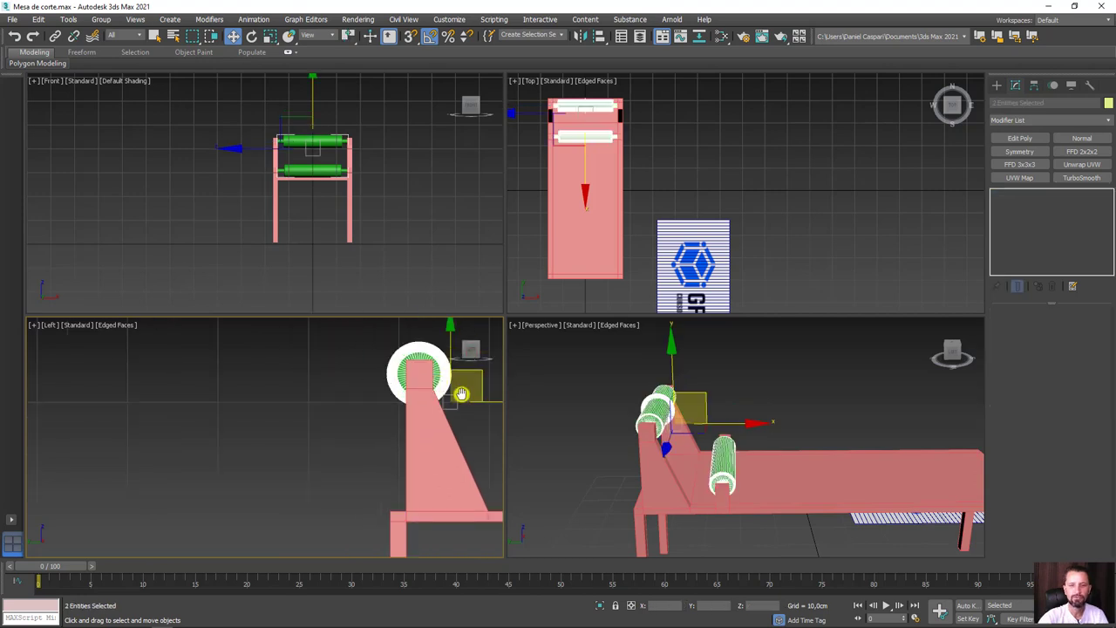
middle_click_drag(467, 392, 337, 456)
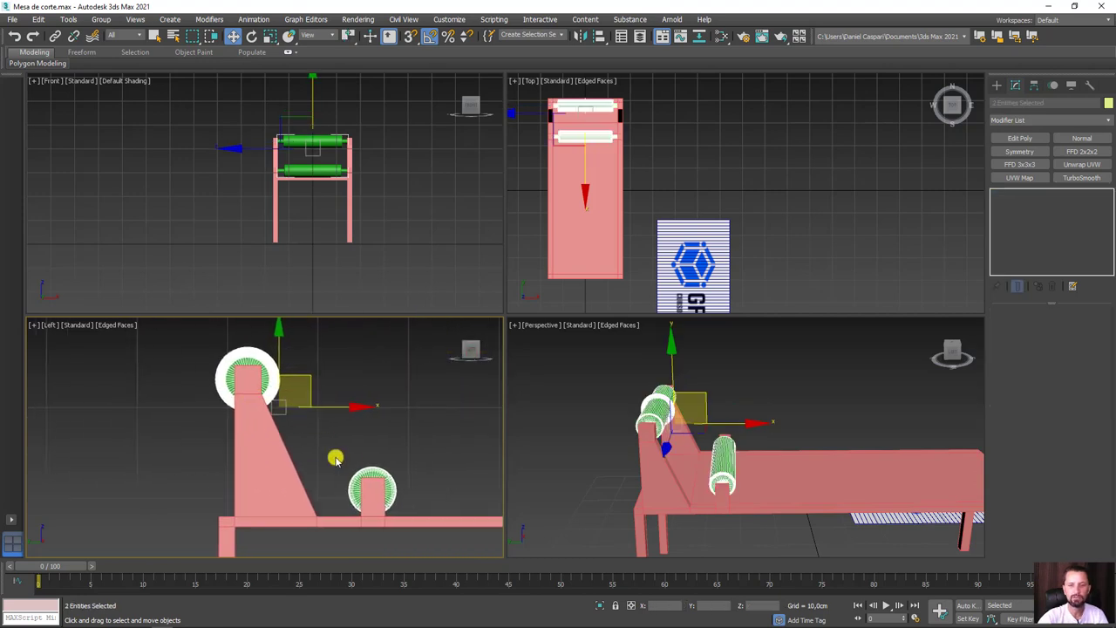
left_click(598, 605)
left_click(270, 410)
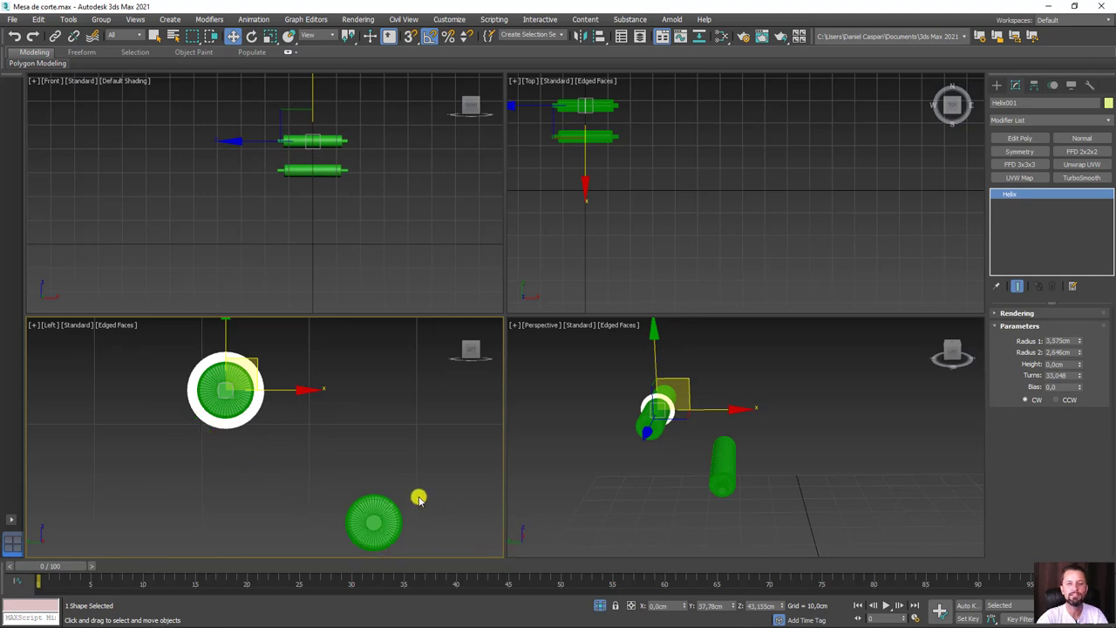
scroll(353, 395, "up", 2)
scroll(358, 393, "up", 3)
scroll(328, 457, "up", 2)
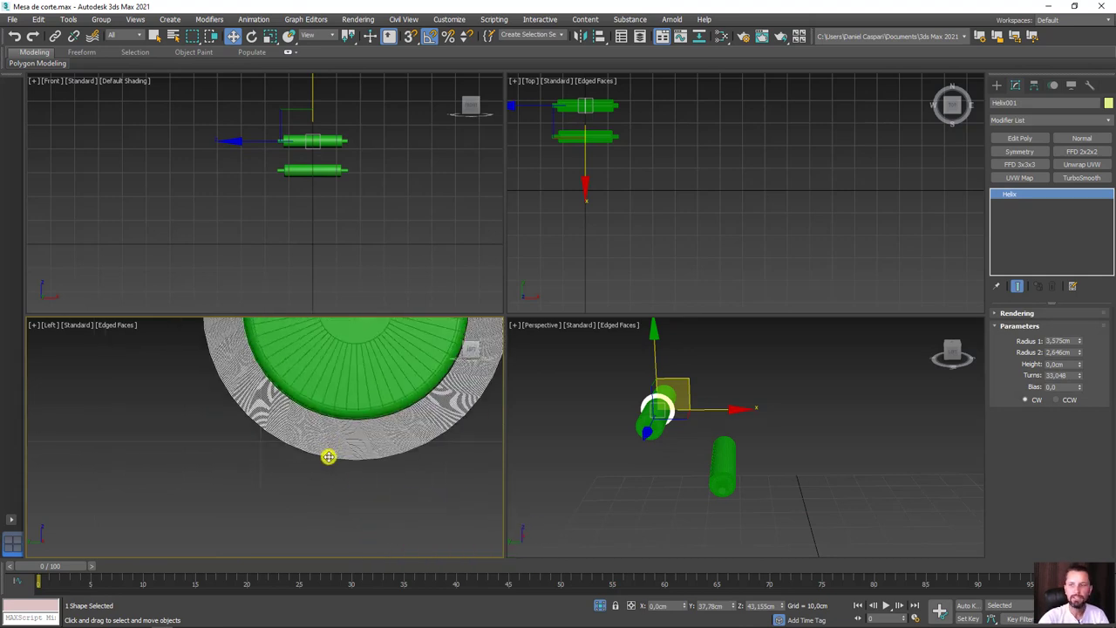
- Convert the upper-roller helix to an Editable Spline
left_click(321, 446)
left_click(319, 447)
right_click(319, 448)
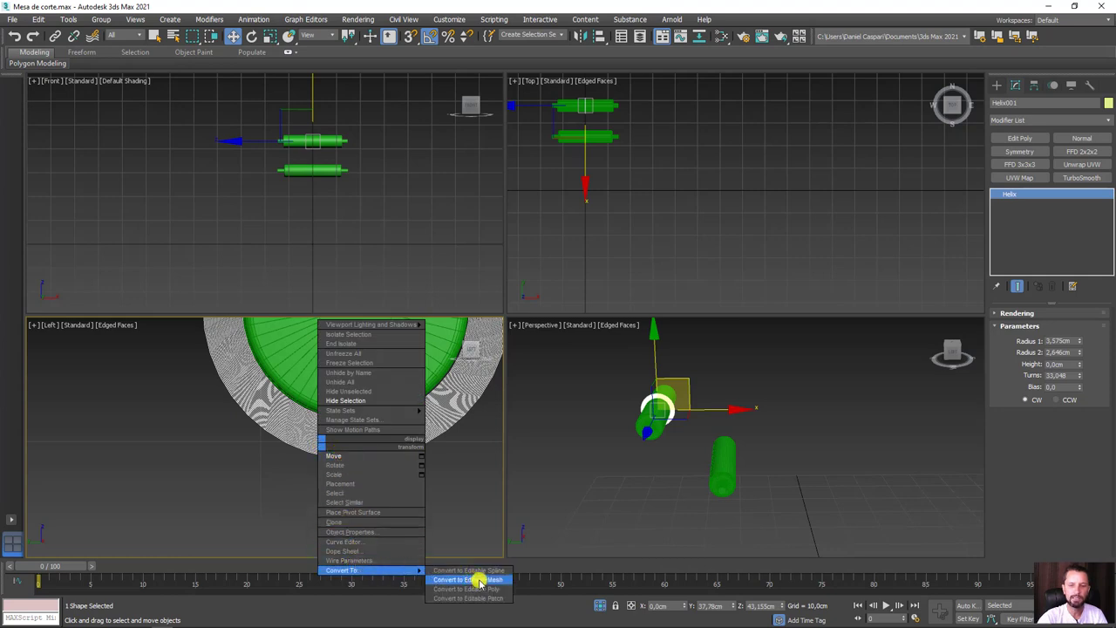
mouse_move(342, 571)
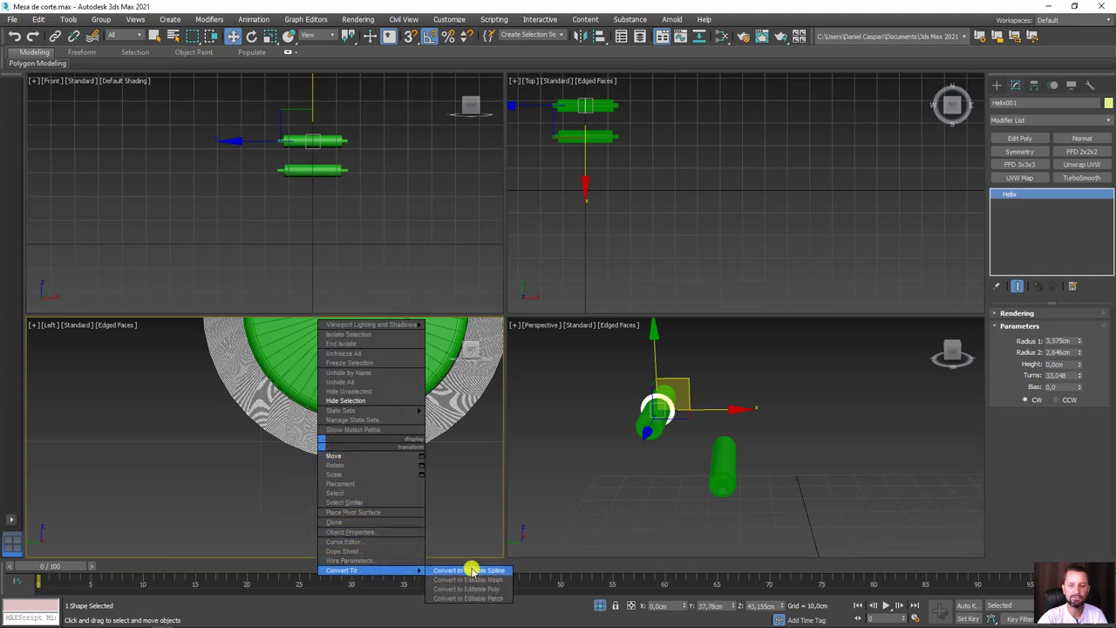
left_click(471, 570)
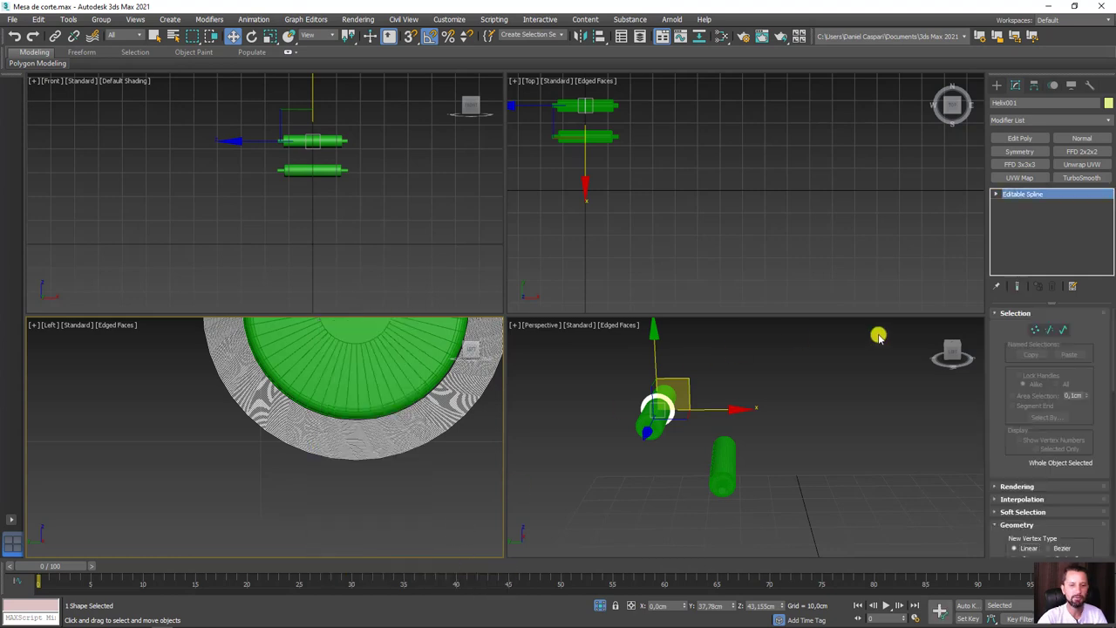
- At Spline sub-object level, select the stray 15-vertex spline piece and delete it
left_click(1051, 328)
scroll(293, 457, "up", 4)
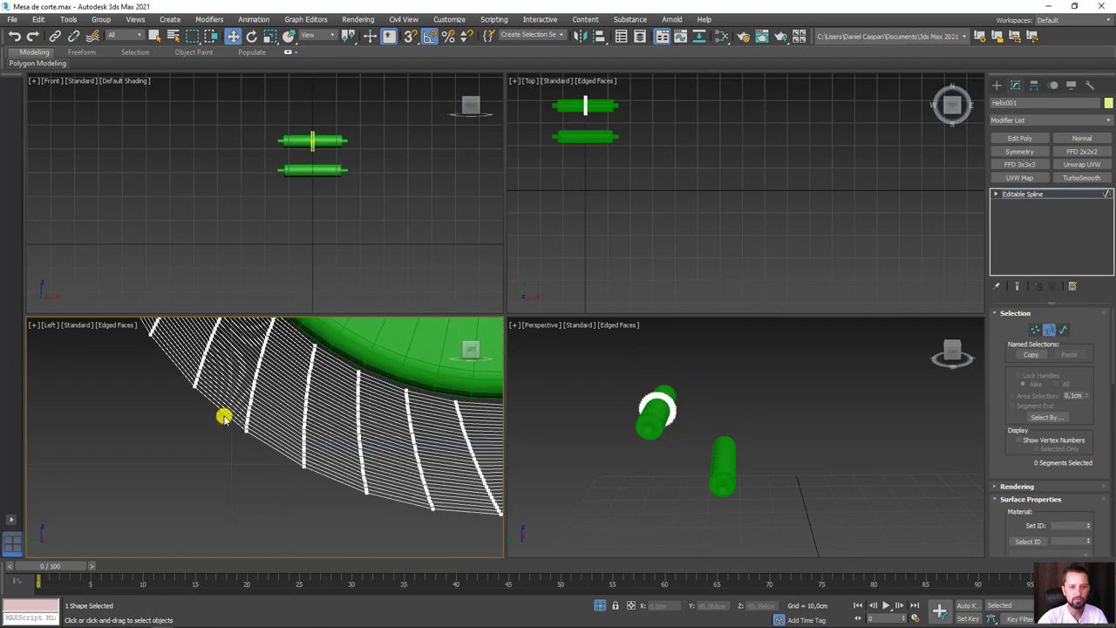
scroll(235, 420, "up", 3)
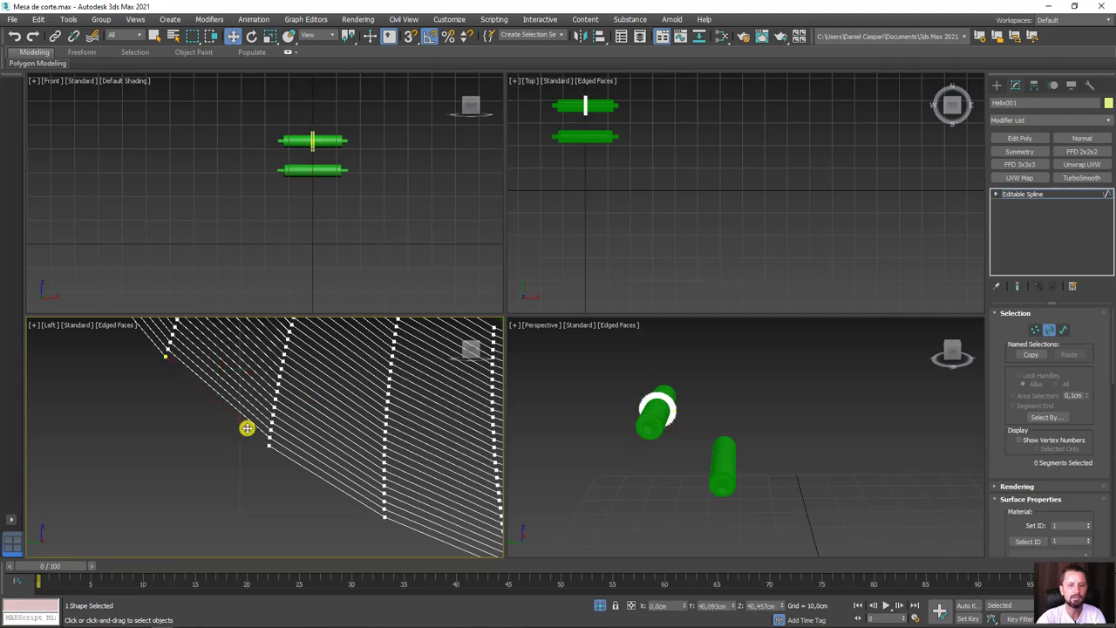
scroll(237, 427, "down", 4)
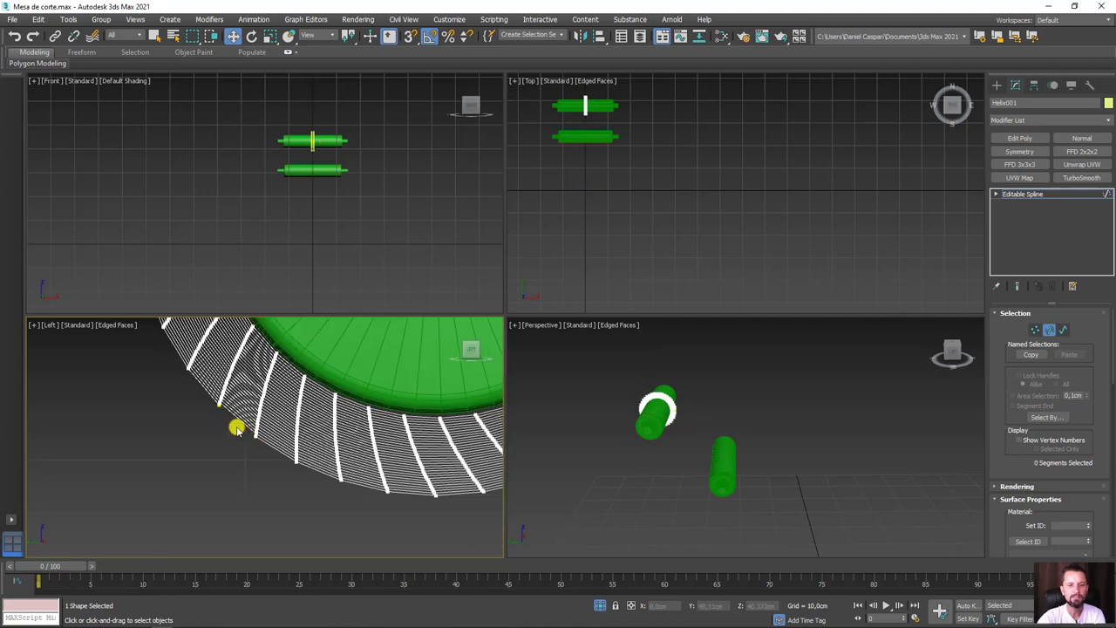
left_click(1066, 329)
scroll(281, 459, "up", 3)
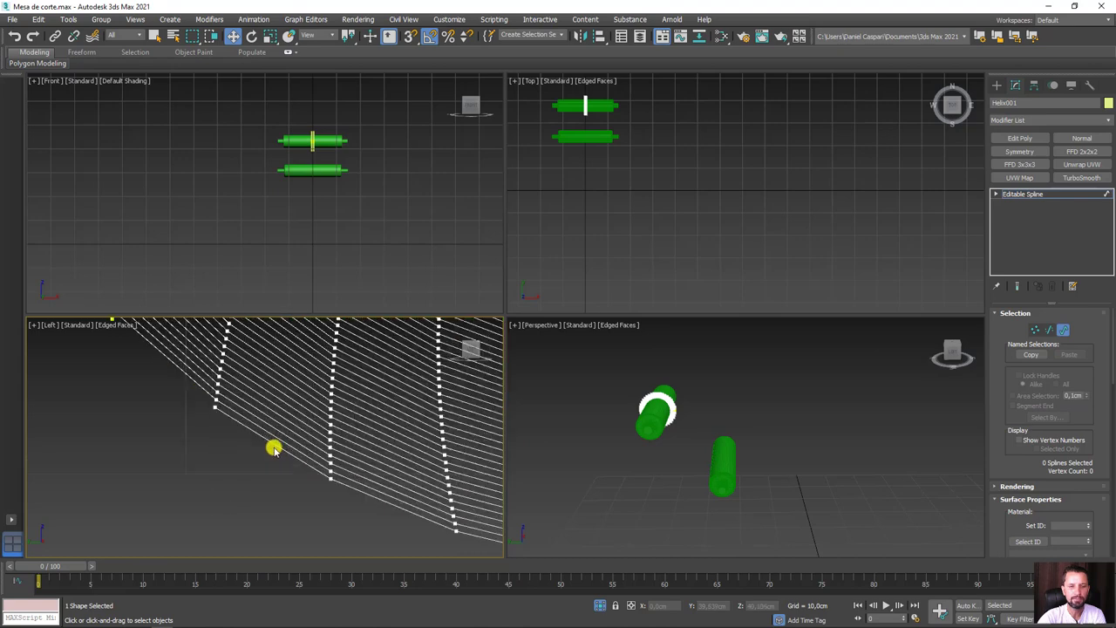
left_click(275, 447)
scroll(279, 447, "down", 3)
scroll(335, 440, "down", 3)
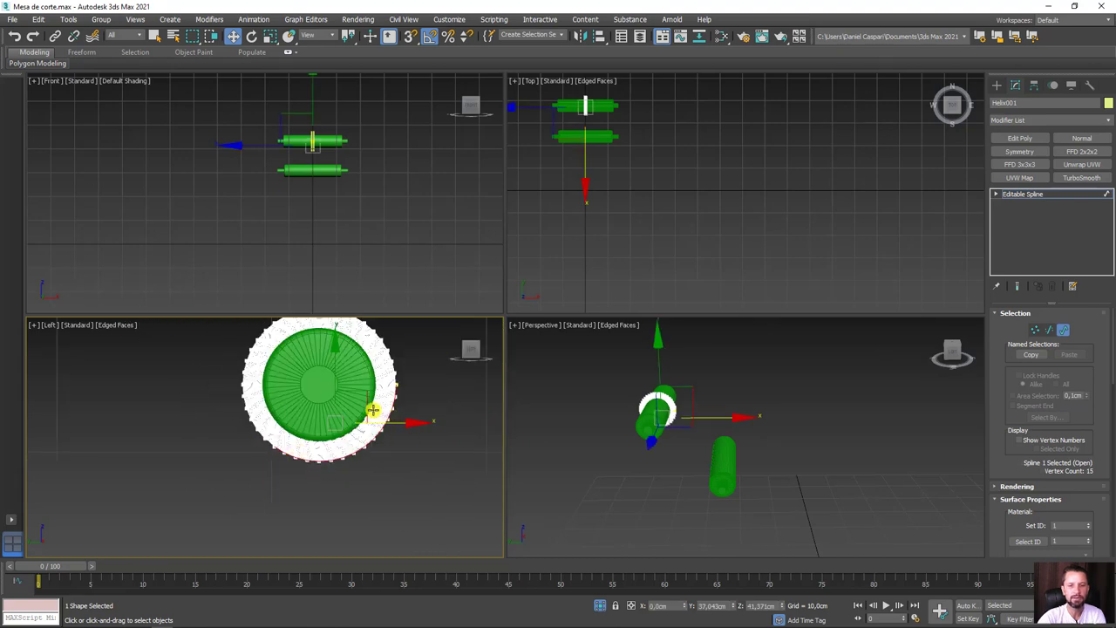
left_click_drag(372, 410, 441, 472)
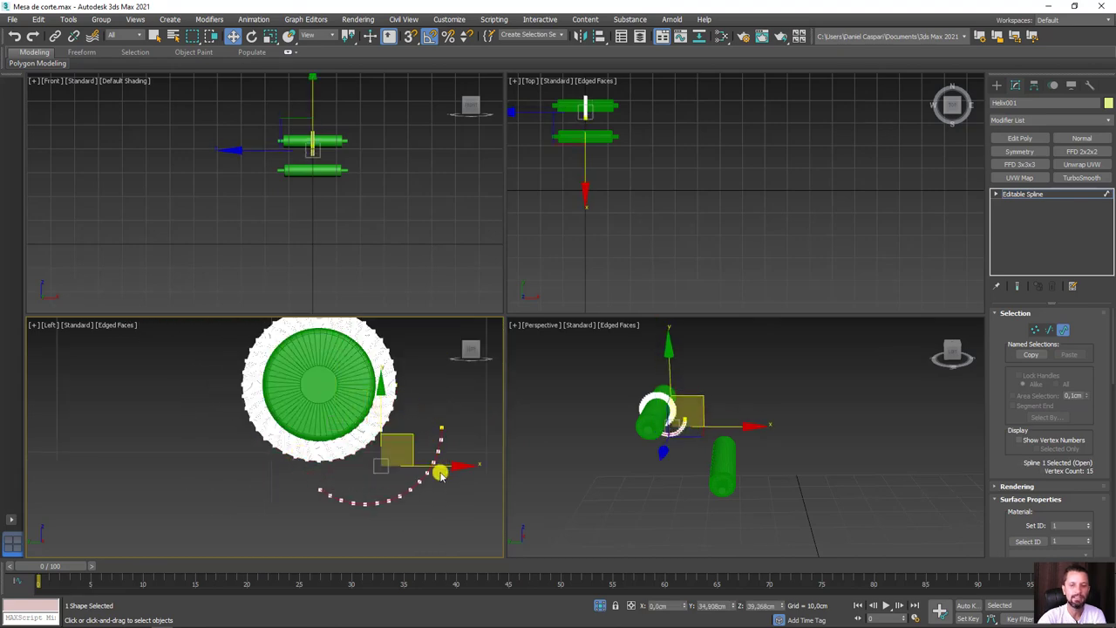
key("Delete")
scroll(276, 440, "up", 5)
scroll(235, 449, "up", 3)
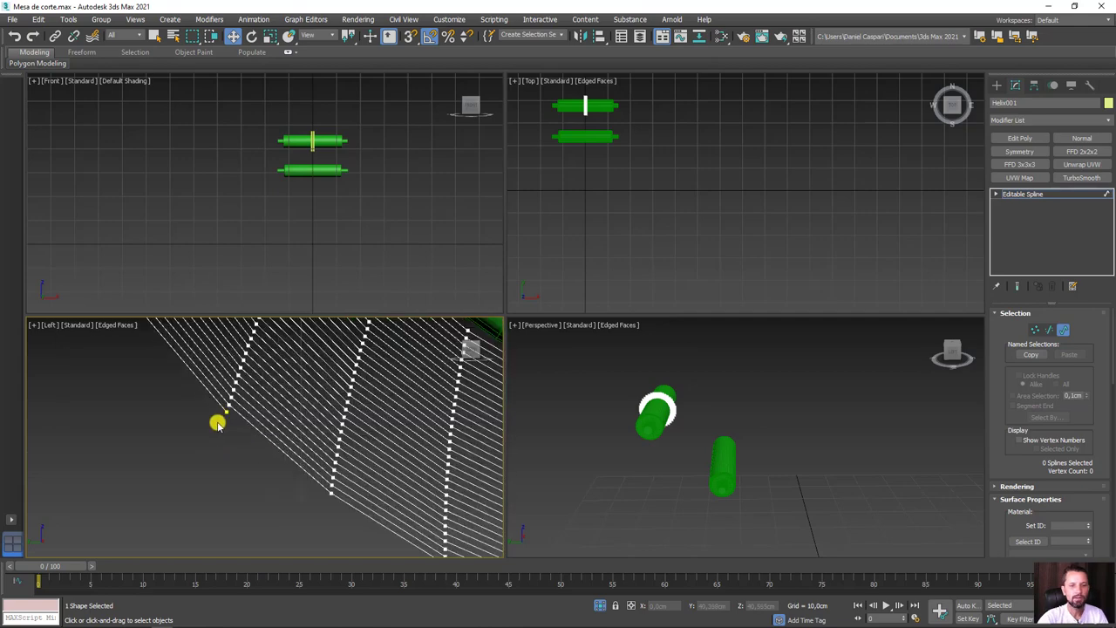
scroll(217, 421, "up", 3)
scroll(231, 418, "down", 5)
scroll(256, 424, "down", 3)
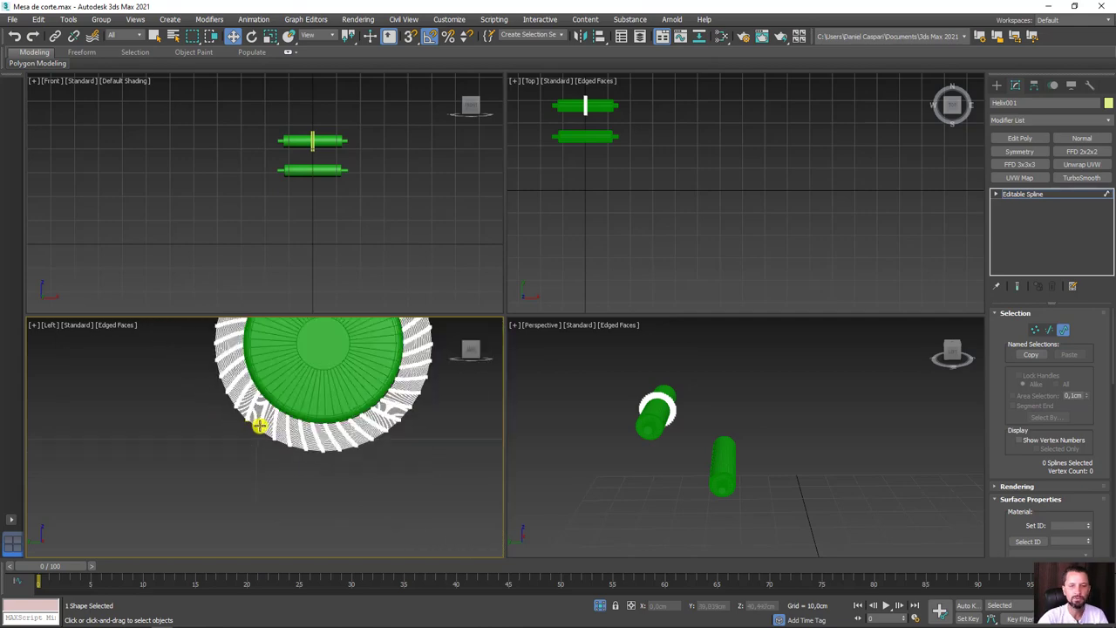
left_click_drag(1009, 456, 1029, 180)
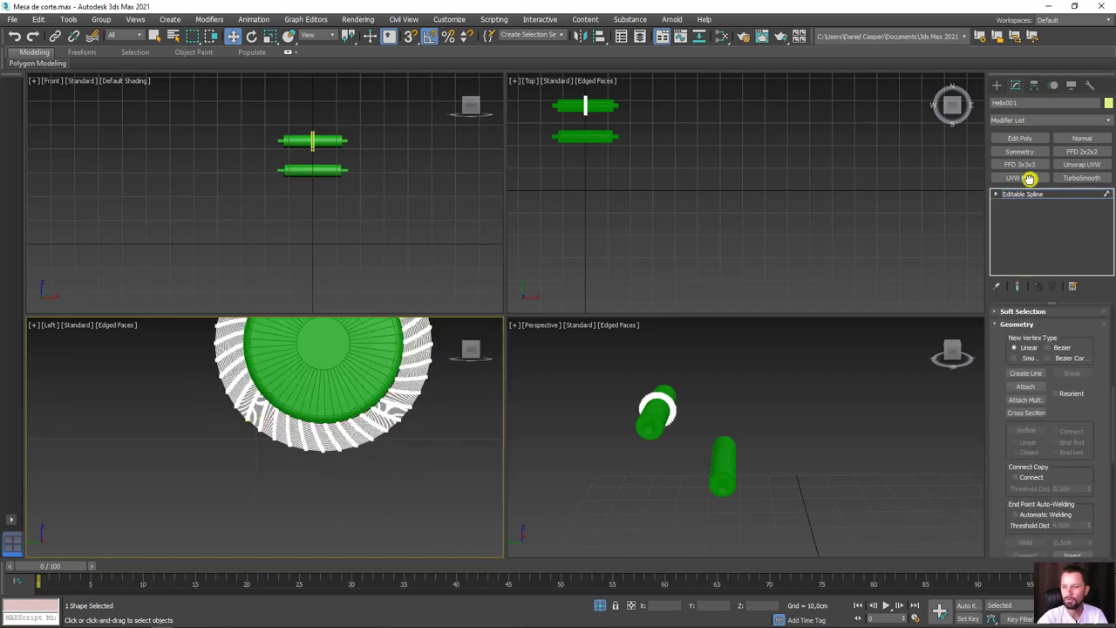
- Activate Create Line on the editable helix spline
left_click(1025, 373)
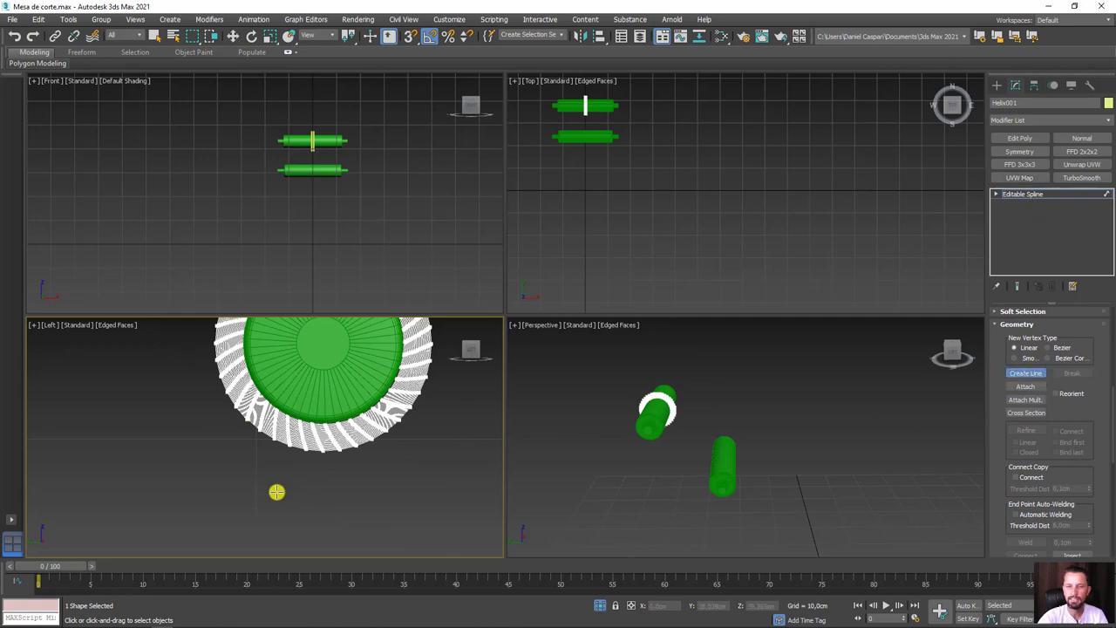
scroll(261, 440, "up", 2)
scroll(244, 388, "up", 3)
scroll(243, 382, "up", 2)
scroll(223, 373, "up", 2)
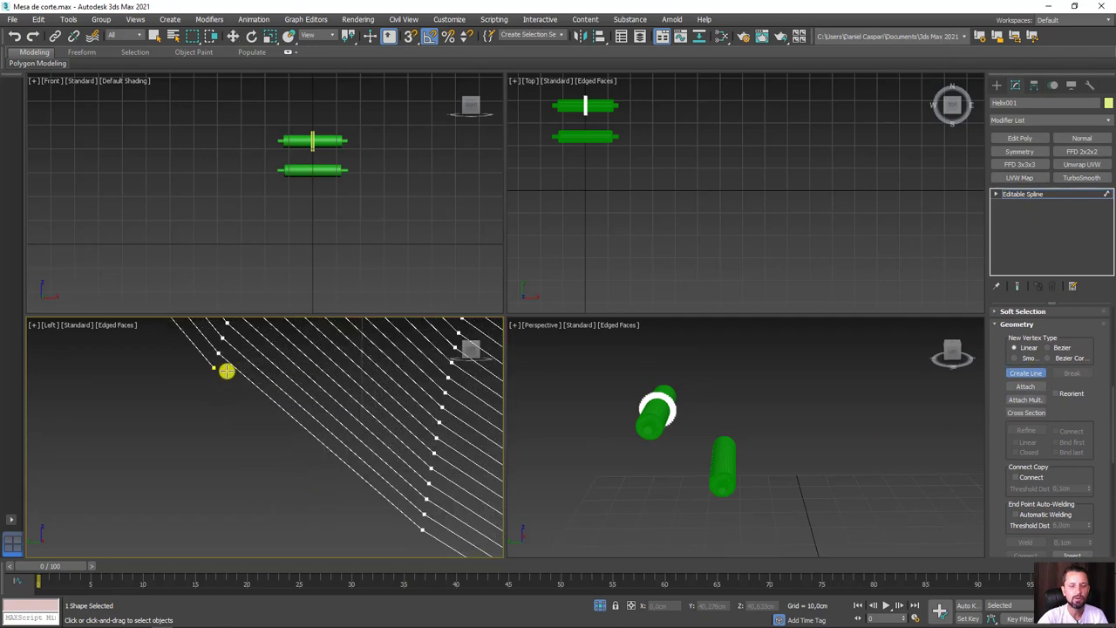
- Turn on Snaps set to Vertex and begin the line at the spiral's end vertex
left_click(410, 36)
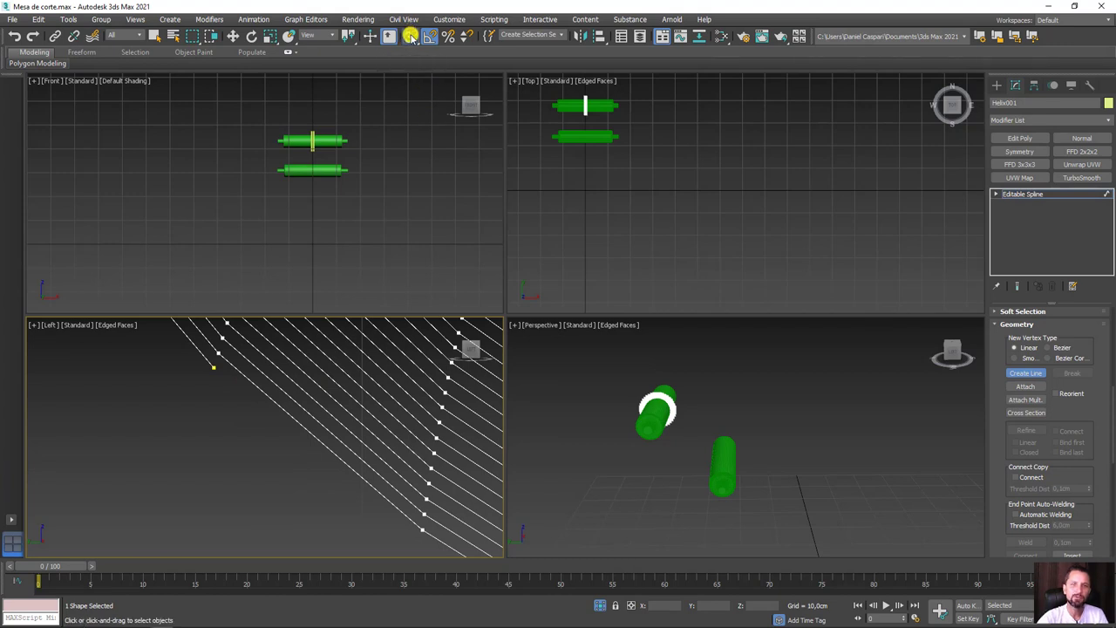
right_click(411, 36)
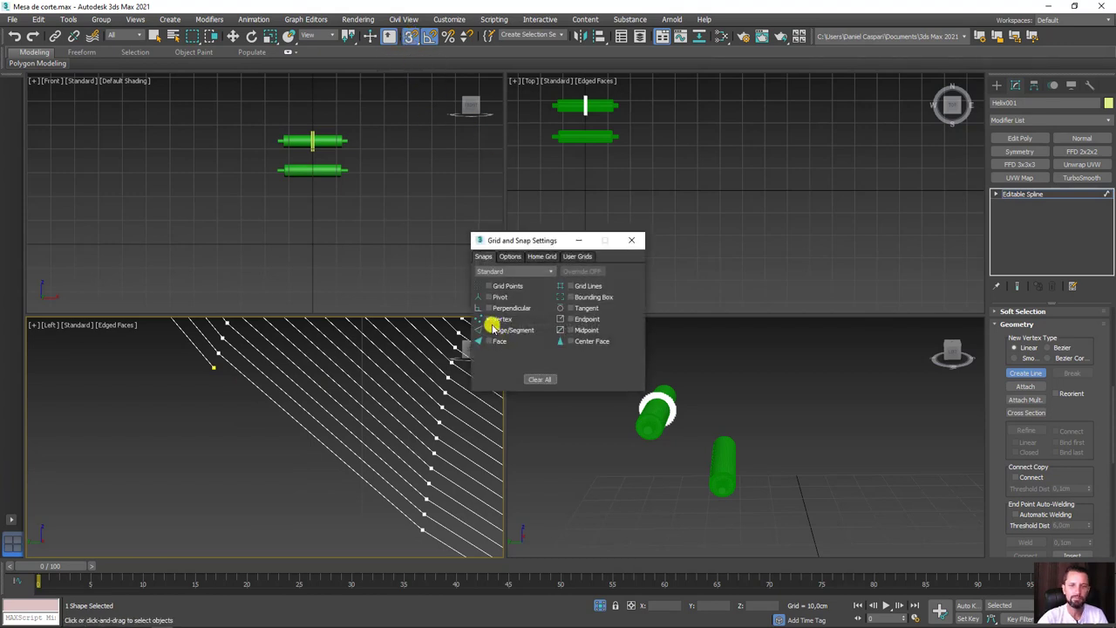
left_click(635, 242)
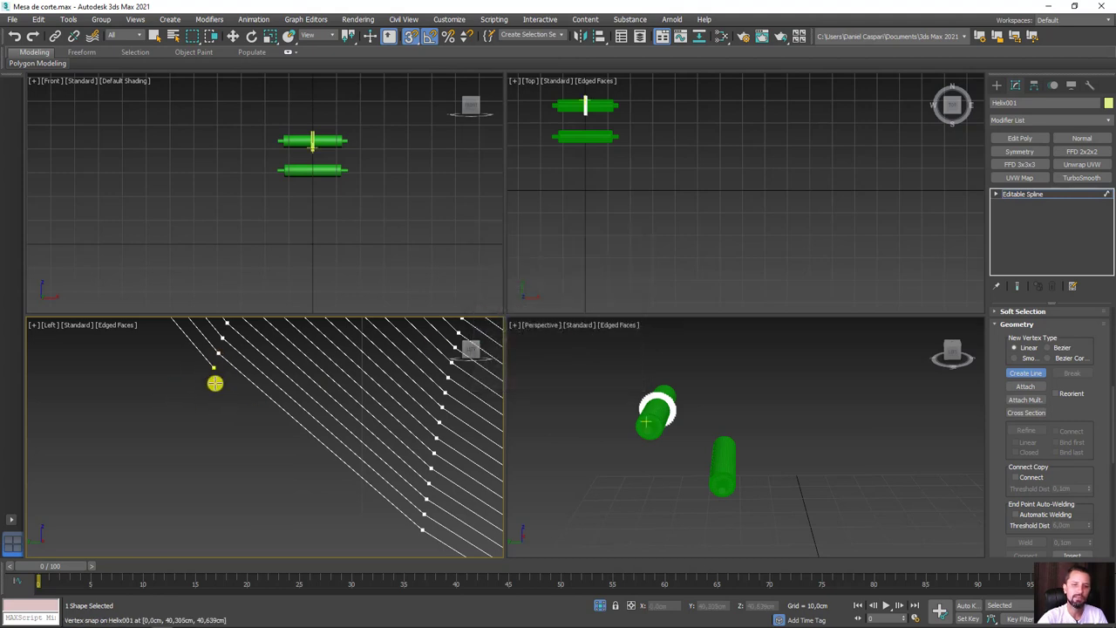
left_click(215, 368)
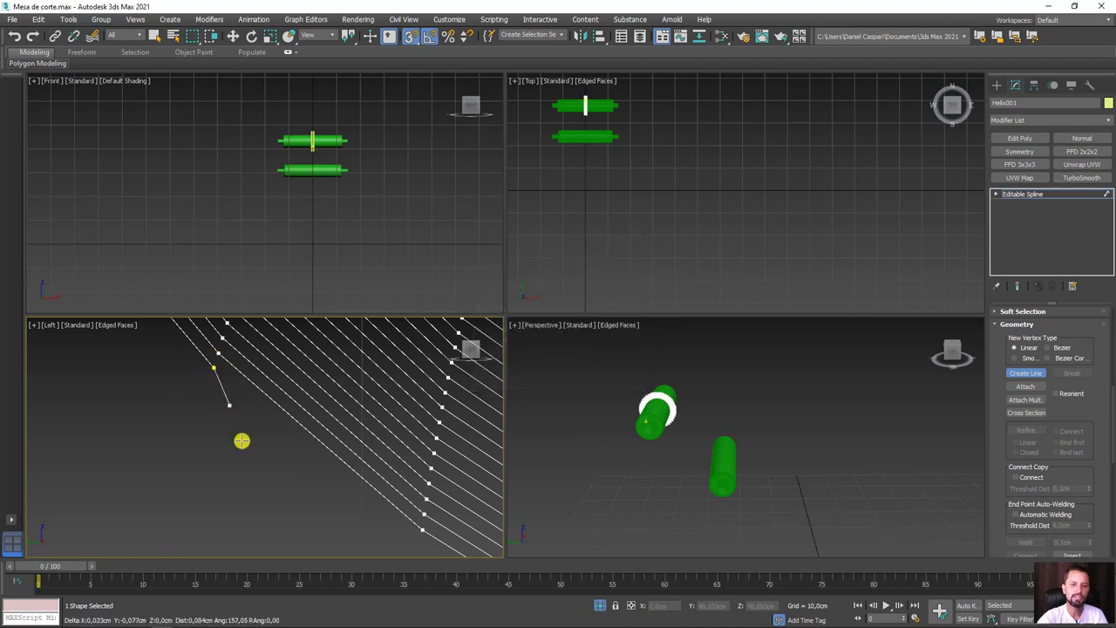
scroll(261, 486, "down", 5)
- With Snaps off, place the next line vertex just below the second green roller
middle_click_drag(403, 548, 226, 294)
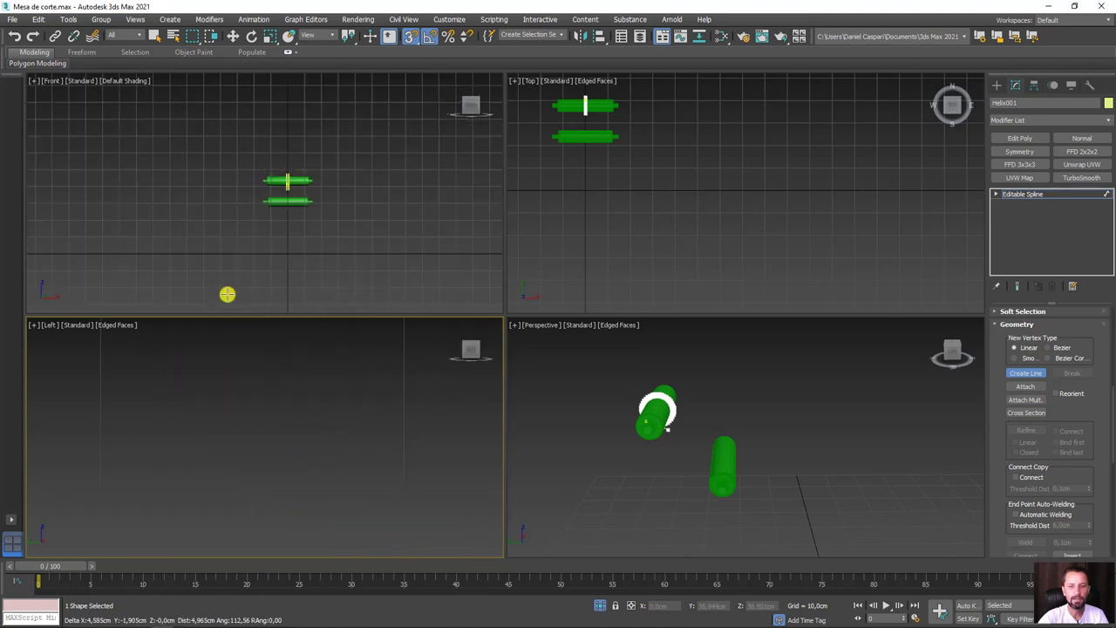
scroll(227, 294, "down", 2)
scroll(288, 396, "down", 3)
scroll(289, 463, "down", 1)
mouse_move(327, 477)
middle_mouse_down()
mouse_move(349, 491)
mouse_move(314, 498)
middle_mouse_up()
scroll(349, 511, "up", 3)
scroll(297, 500, "up", 1)
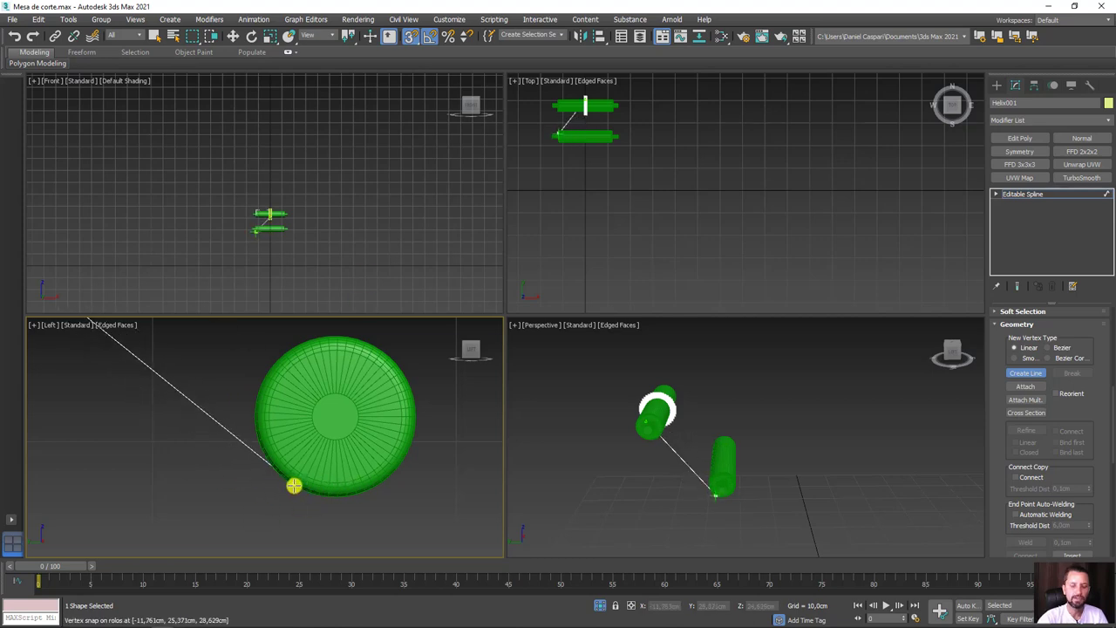
key("s")
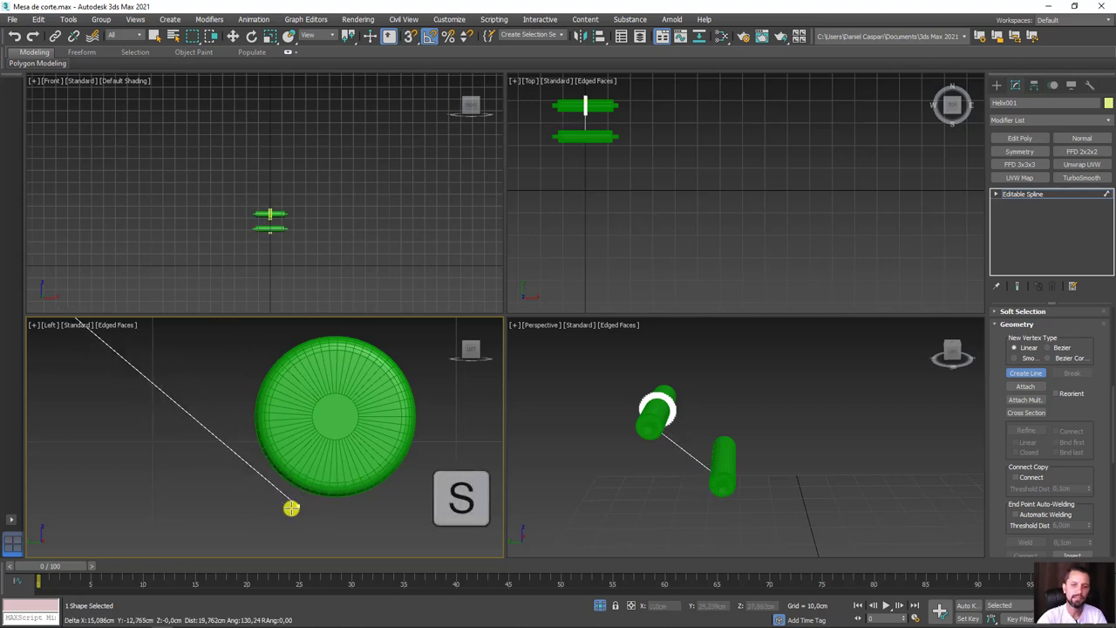
left_click(289, 503)
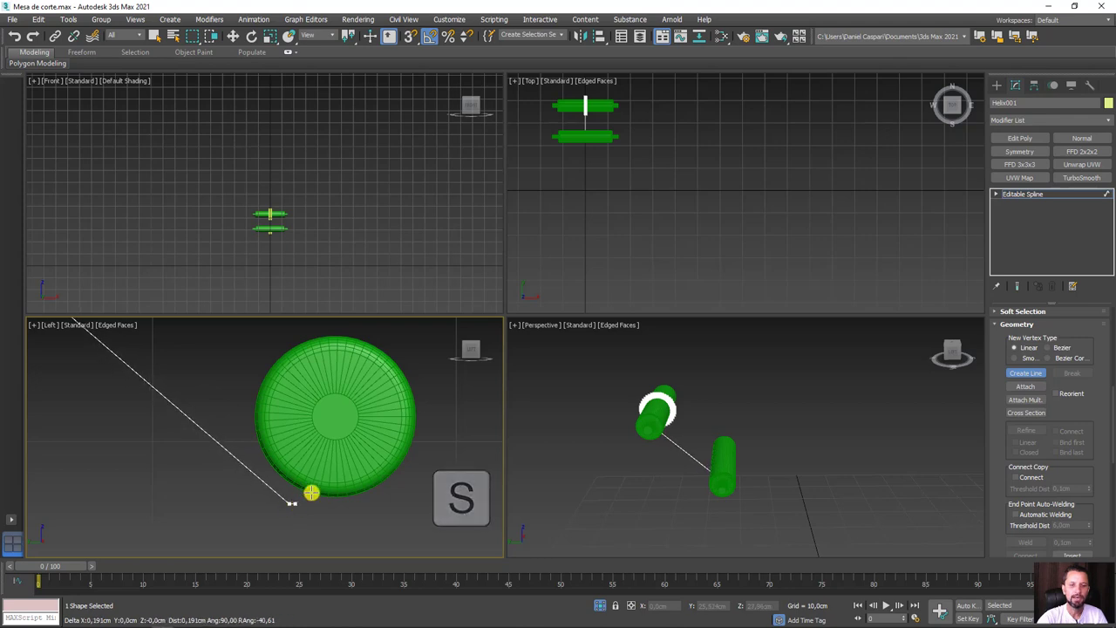
- Extend the line horizontally to the far right with Shift and finish it
key("shift")
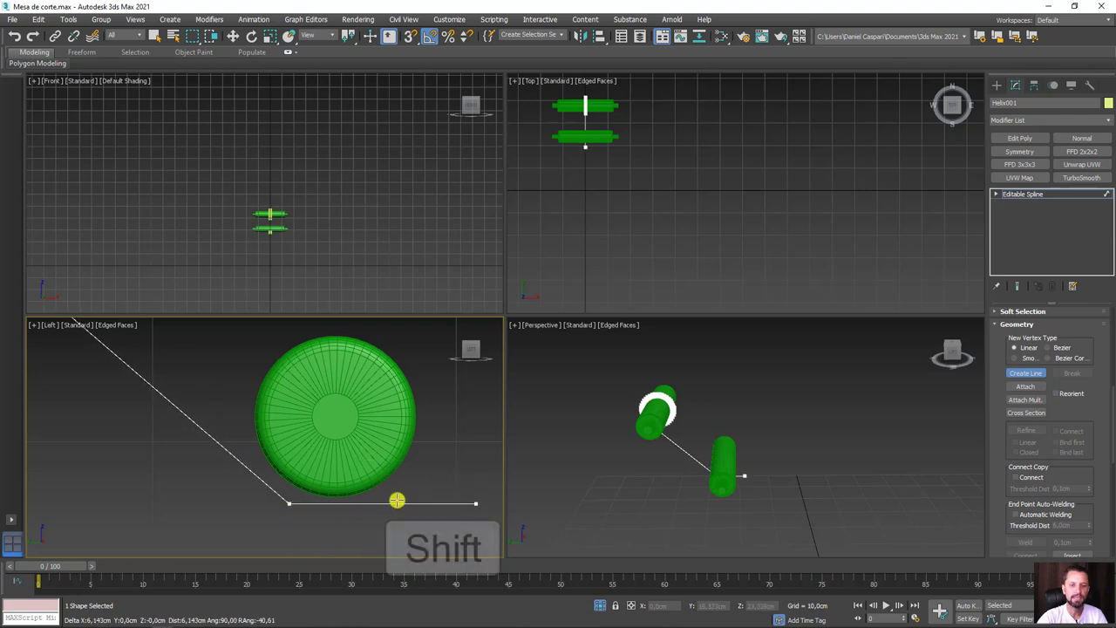
scroll(418, 494, "down", 5)
middle_click_drag(399, 498, 303, 475)
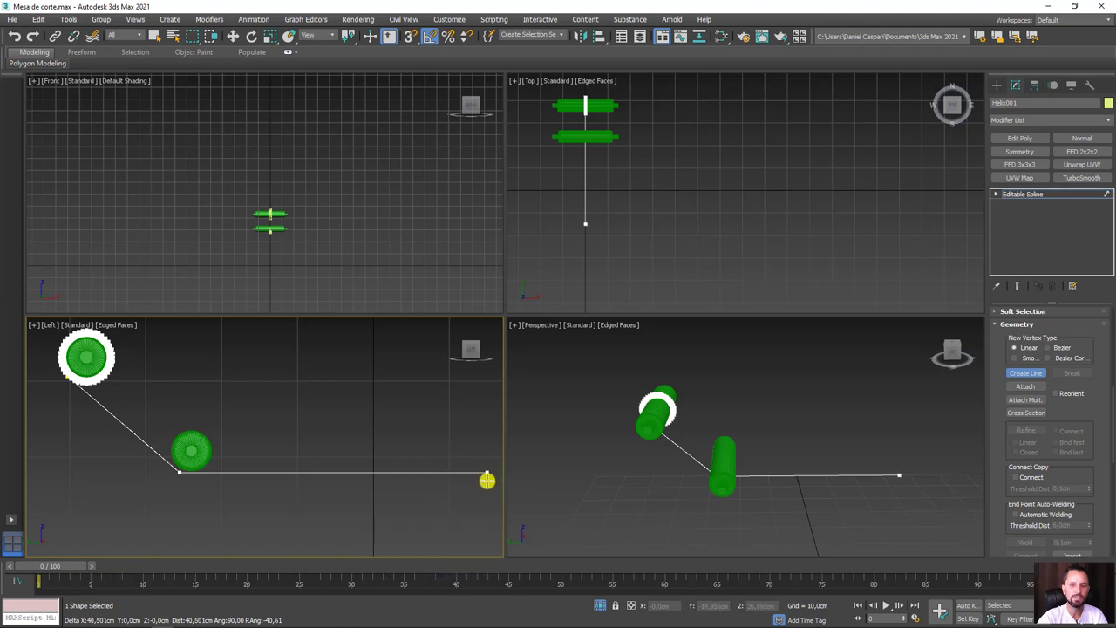
left_click(487, 475)
right_click(486, 466)
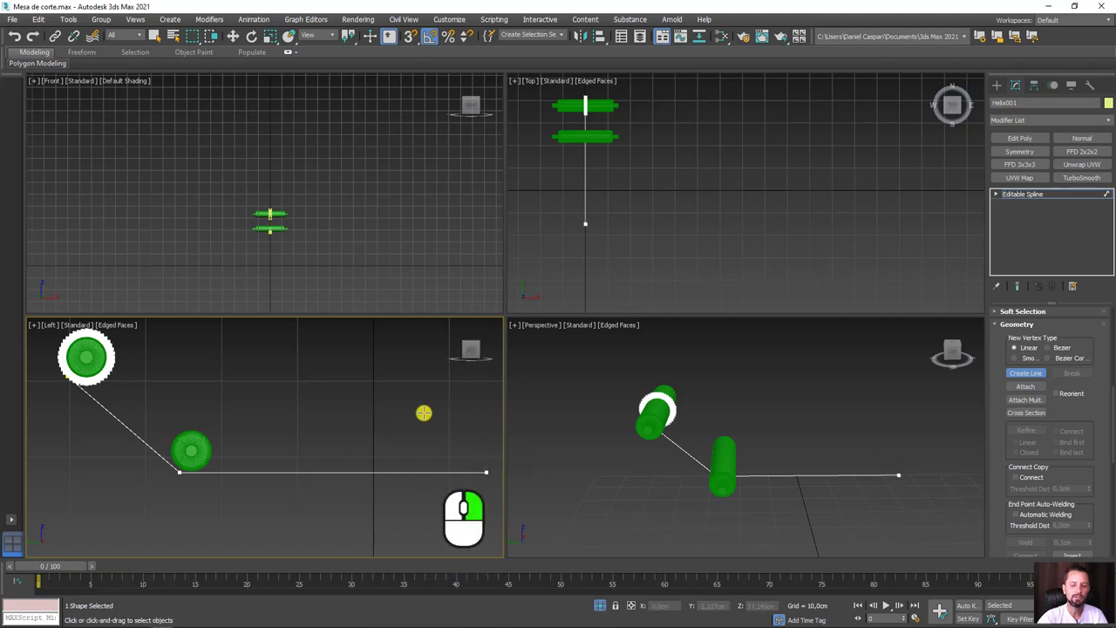
- Inspect the new path in Perspective and return to the Editable Spline level
middle_click_drag(783, 519, 752, 524)
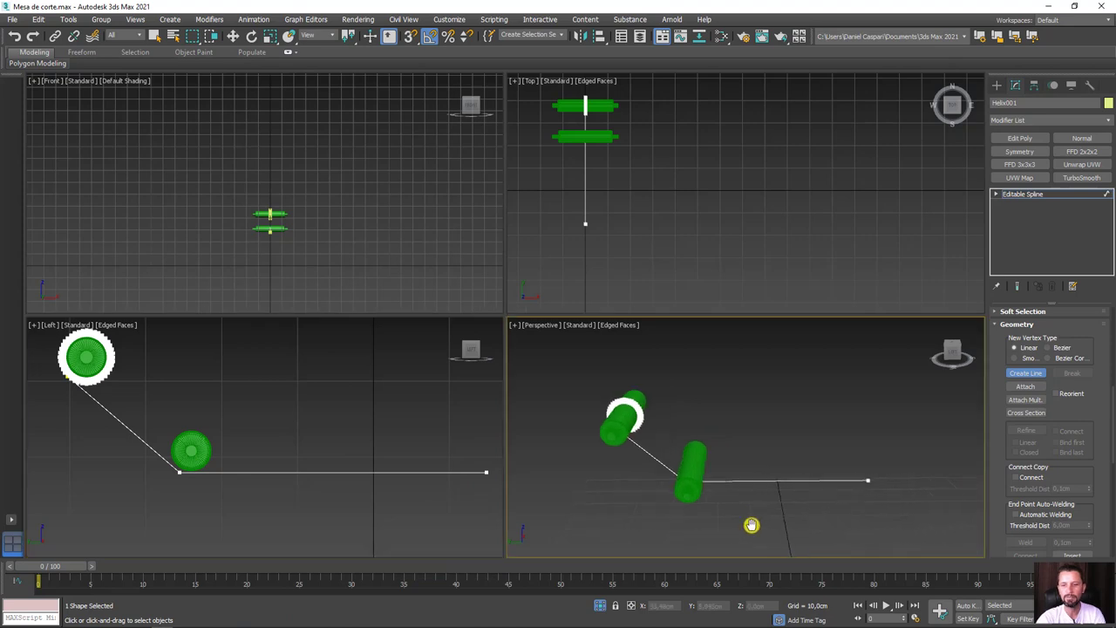
mouse_move(877, 511)
middle_mouse_down("alt")
mouse_move(756, 517)
mouse_move(751, 479)
mouse_move(827, 369)
middle_mouse_up("alt")
scroll(844, 498, "up", 5)
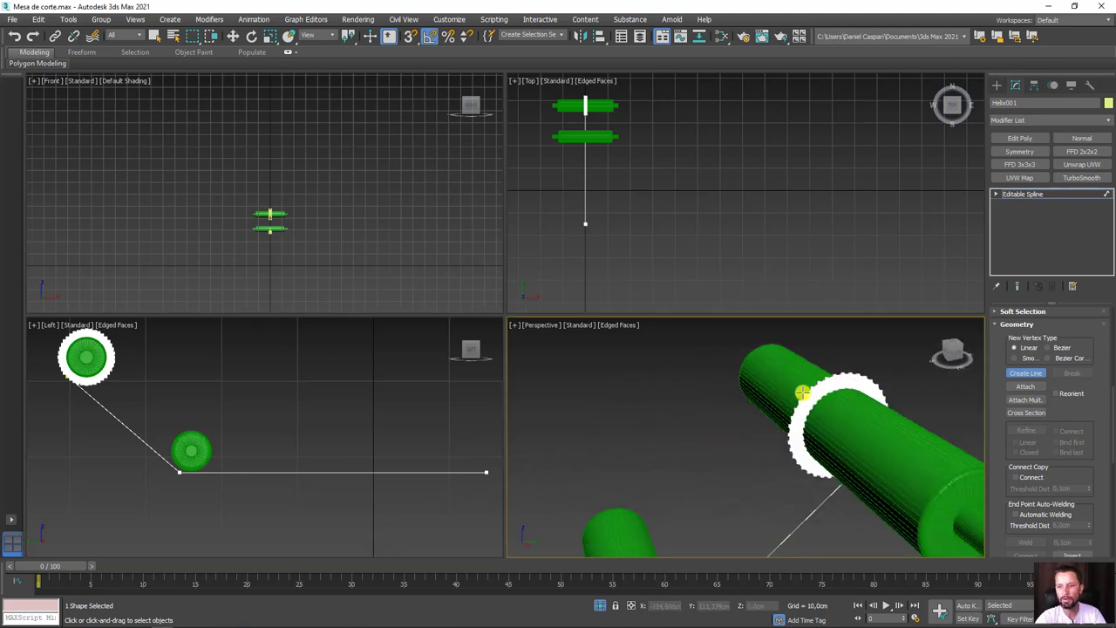
left_click(1027, 195)
scroll(728, 404, "down", 5)
mouse_move(727, 404)
middle_mouse_down("alt")
mouse_move(723, 463)
mouse_move(792, 444)
mouse_move(759, 458)
middle_mouse_up("alt")
middle_click_drag(224, 478, 354, 436)
scroll(345, 433, "up", 5)
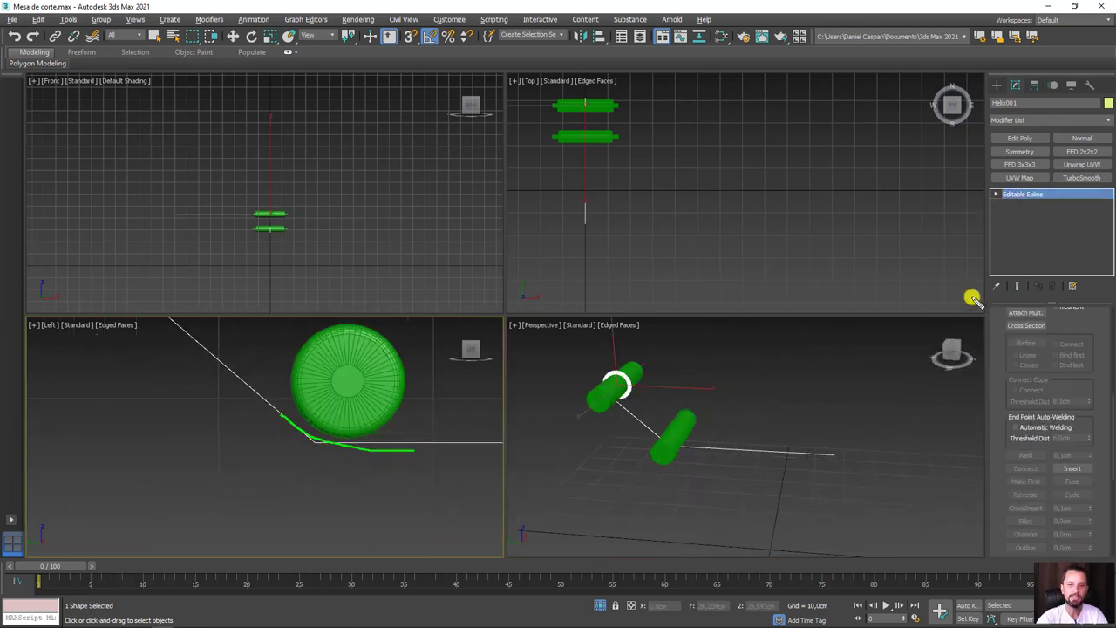
- At Vertex sub-object level, delete the stray end vertex of the path
left_click(1006, 202)
left_click(999, 194)
left_click(1019, 204)
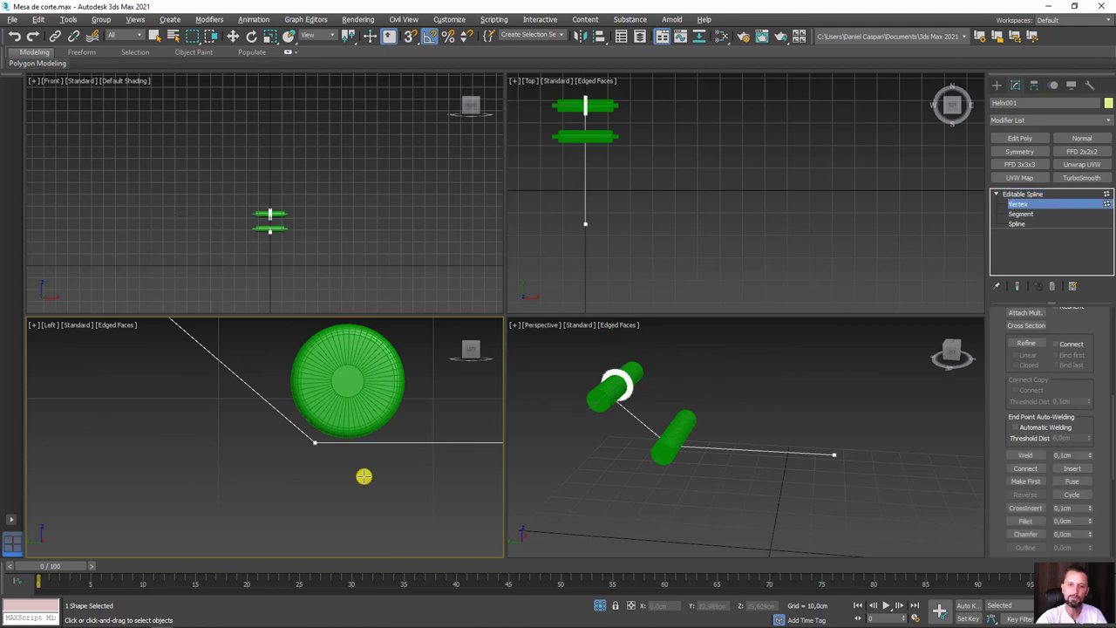
left_click(359, 478)
key("Delete")
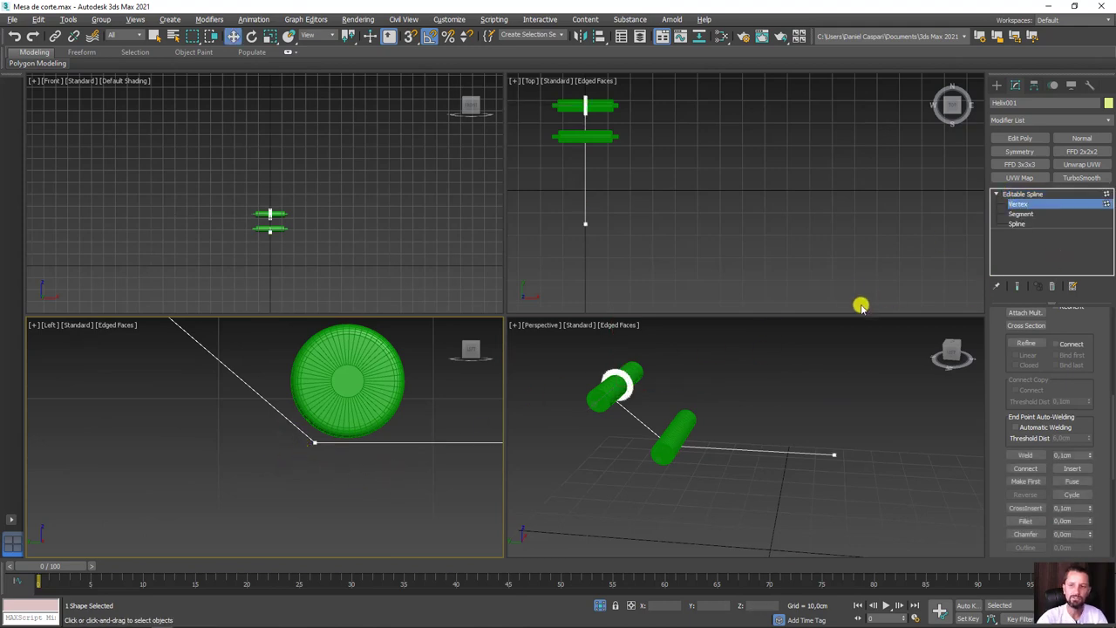
- Fillet the corner vertex beneath the second roller to about 1.9 cm
right_click(343, 467)
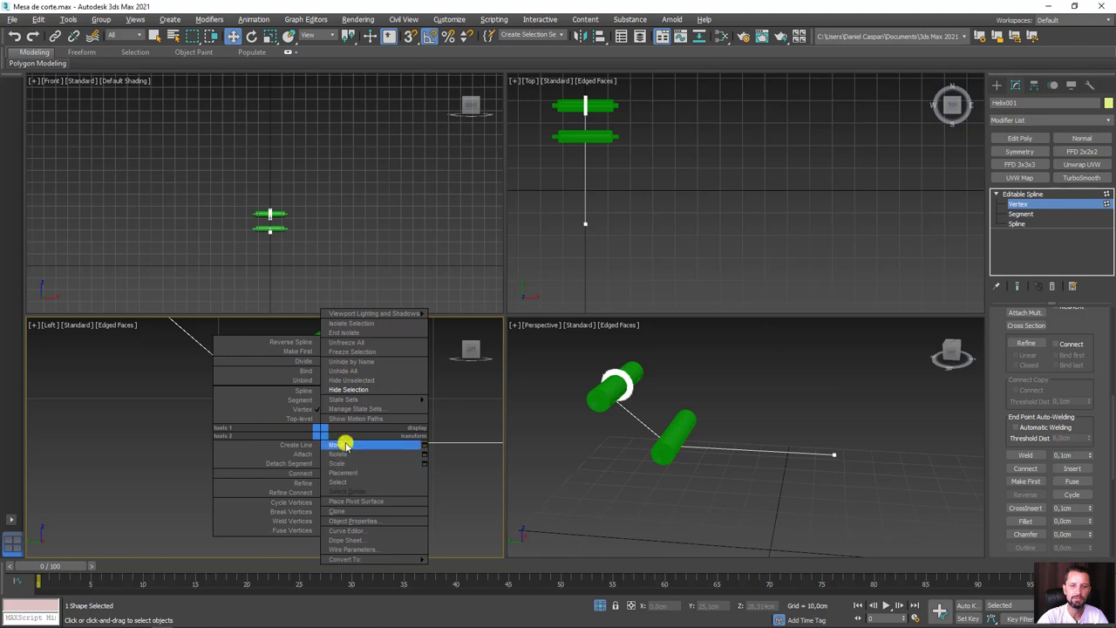
left_click(343, 444)
left_click(312, 442)
scroll(261, 420, "up", 3)
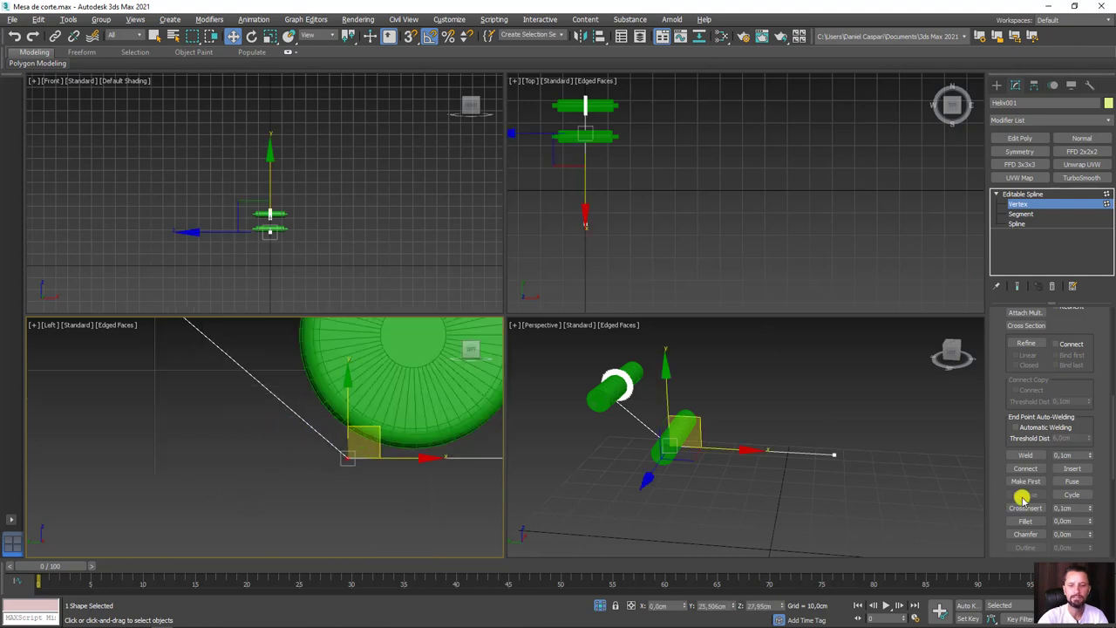
scroll(997, 506, "down", 2)
left_click(1026, 469)
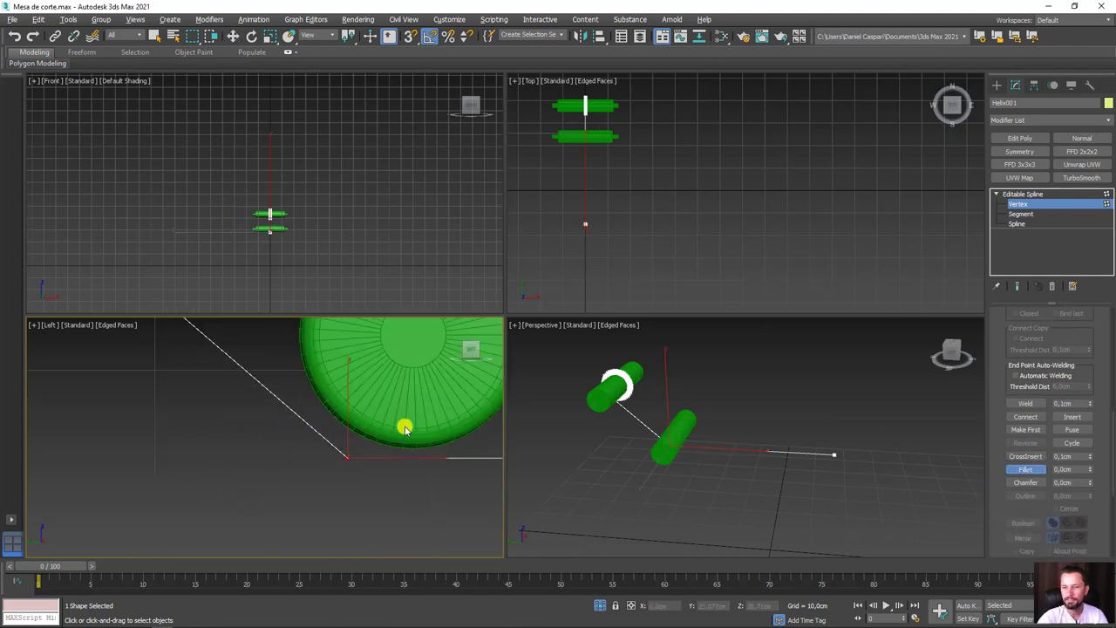
left_click_drag(346, 457, 380, 365)
left_click_drag(389, 378, 399, 373)
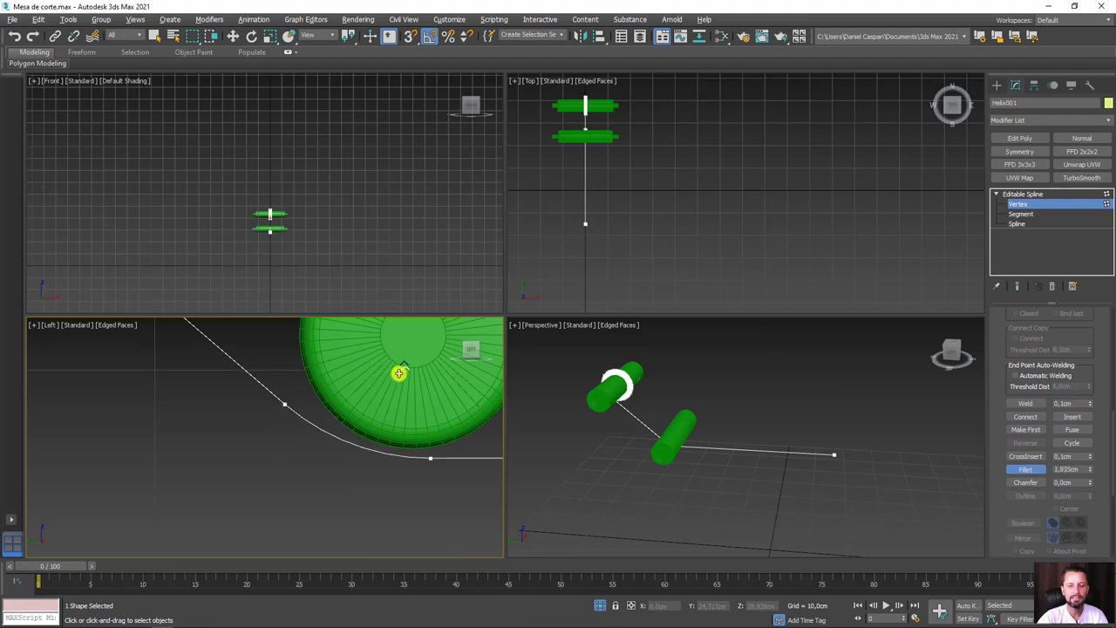
key("w")
- Nudge the lower fillet vertex so the curve hugs the roller, then exit vertex editing
scroll(398, 384, "down", 5)
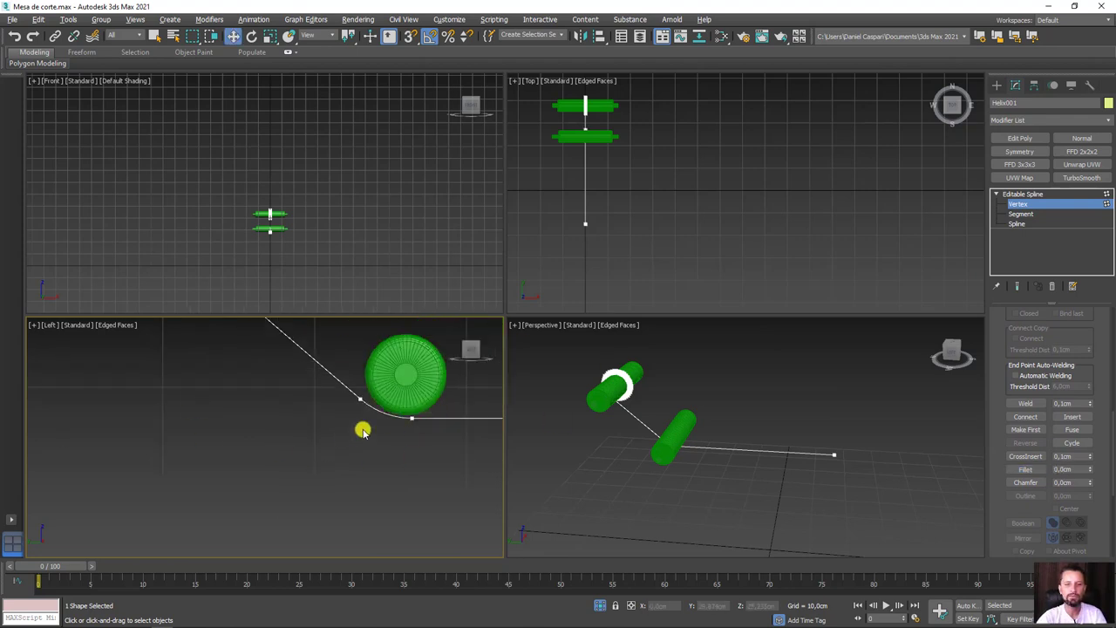
scroll(361, 429, "up", 3)
left_click_drag(364, 412, 328, 350)
scroll(337, 382, "up", 2)
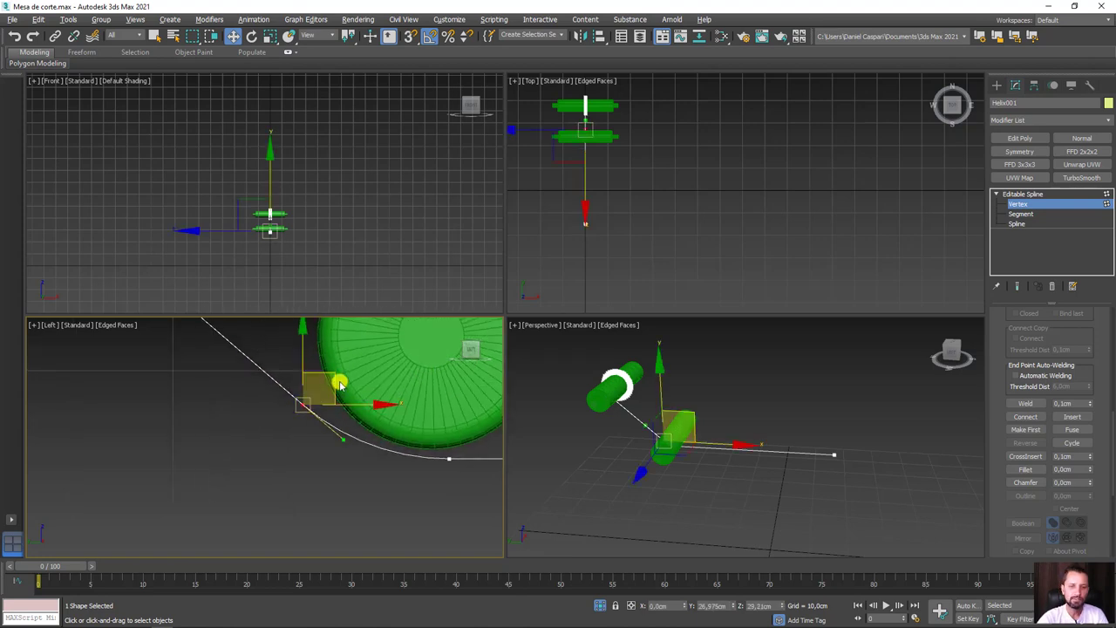
left_click(445, 458)
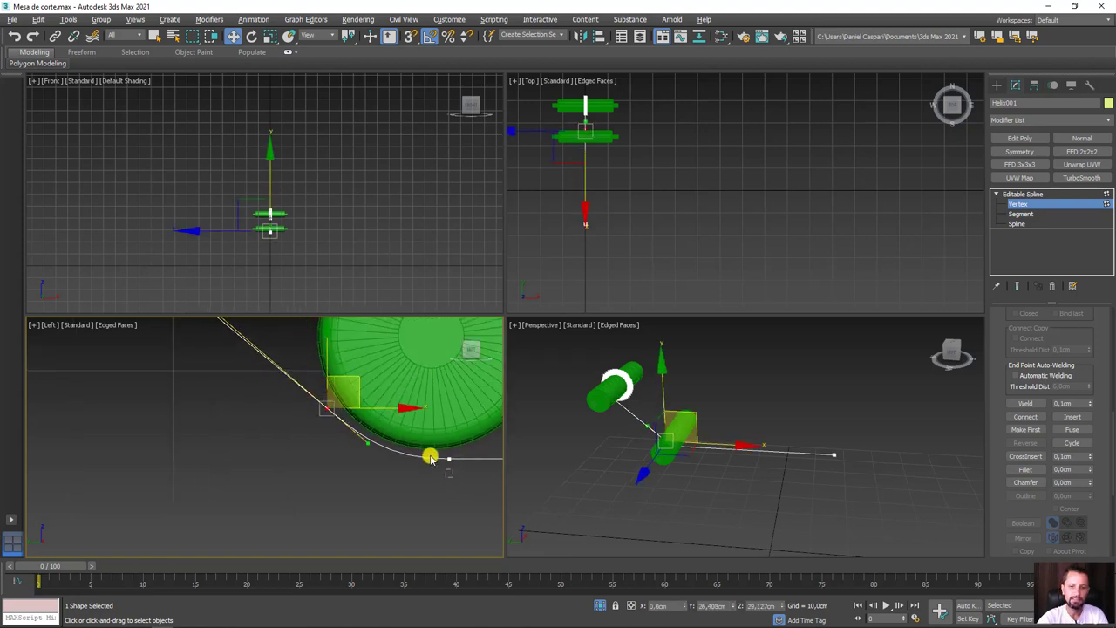
middle_click_drag(389, 462, 249, 454)
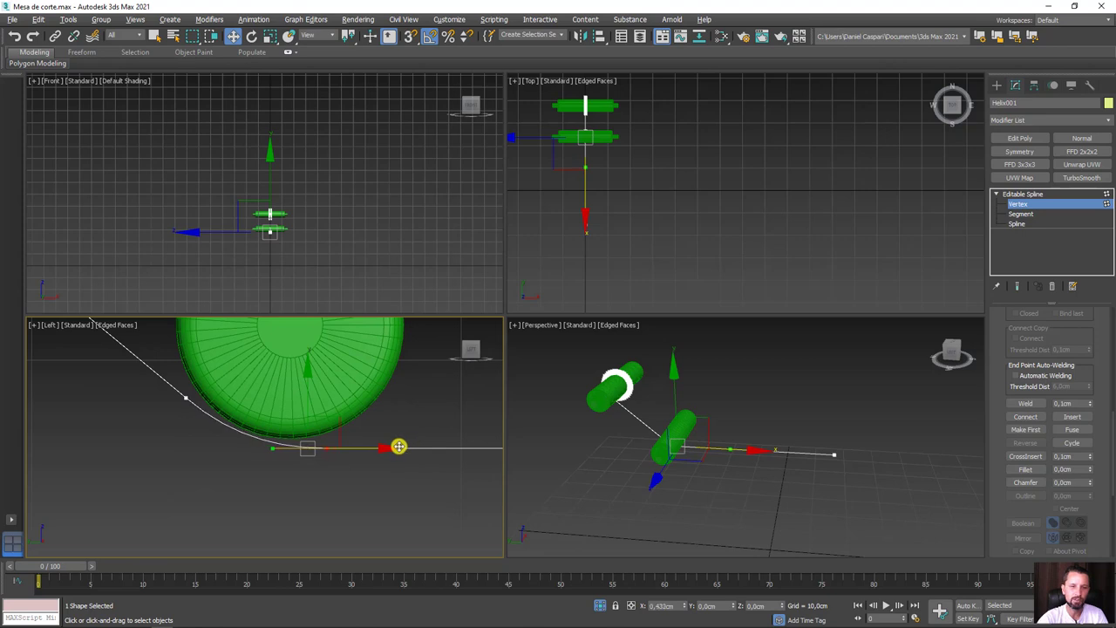
left_click_drag(389, 450, 397, 449)
left_click(299, 480)
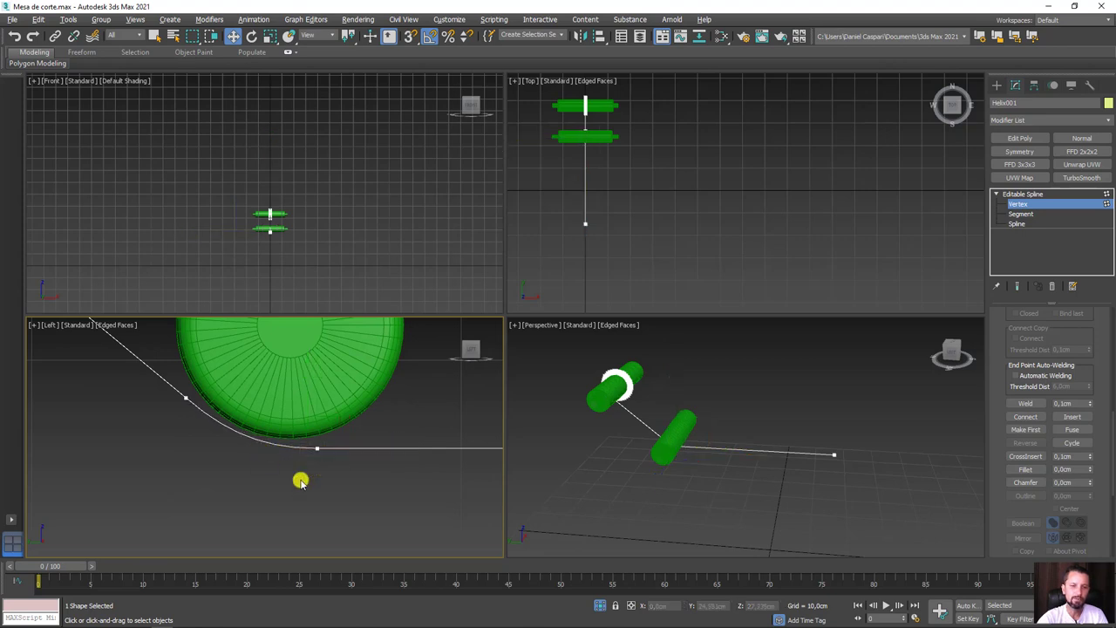
left_click_drag(287, 436, 288, 437)
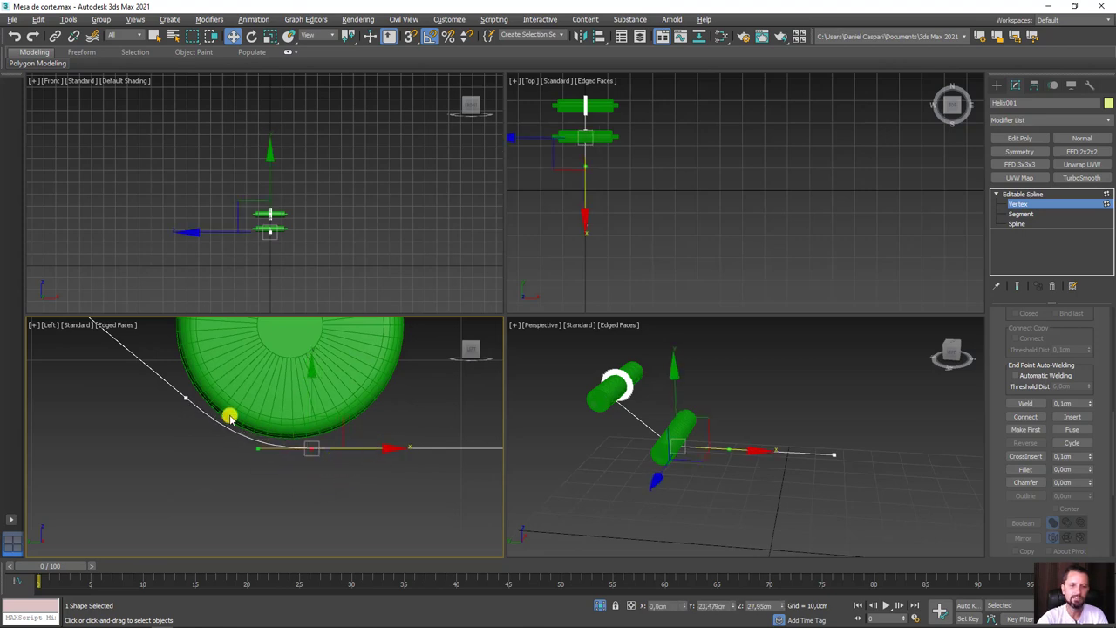
left_click(819, 372)
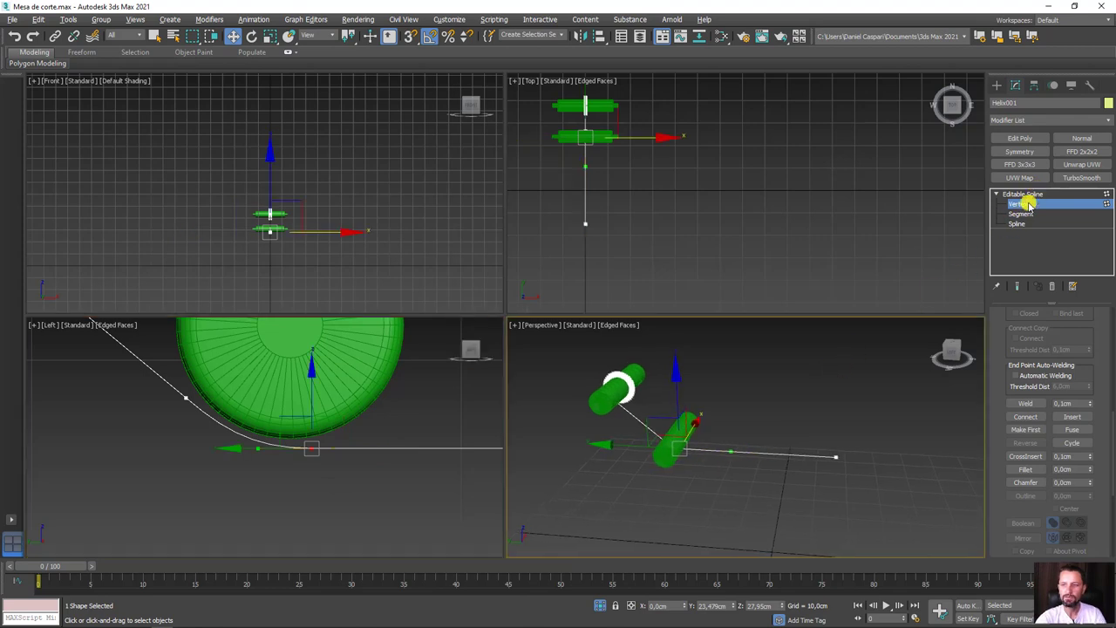
left_click(1003, 193)
left_click(996, 193)
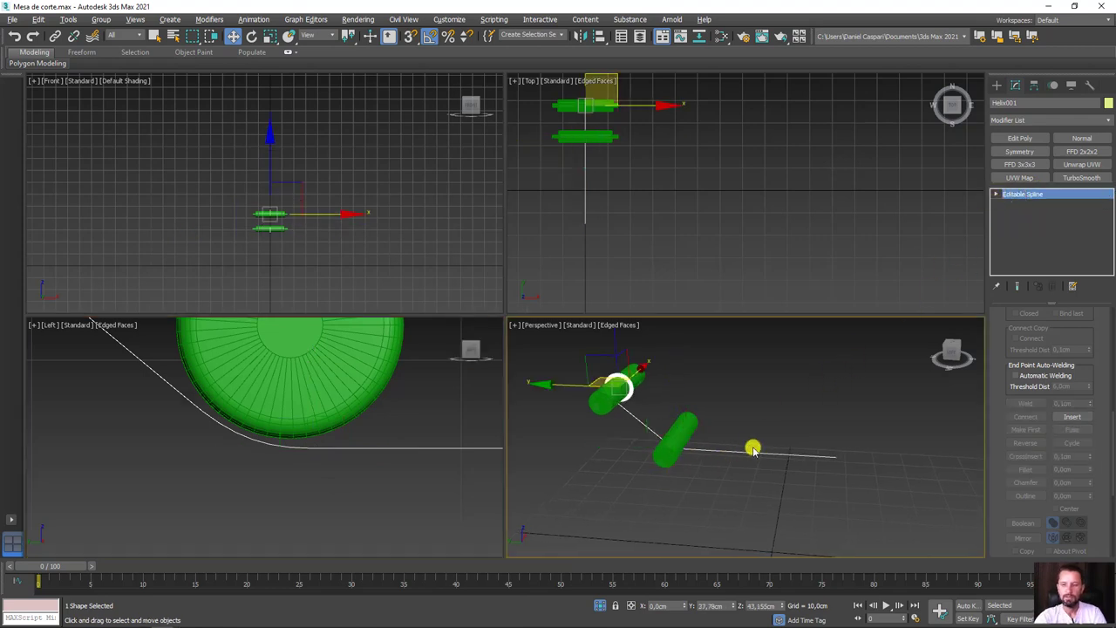
mouse_move(753, 449)
middle_mouse_down("alt")
mouse_move(803, 436)
mouse_move(734, 486)
mouse_move(668, 459)
mouse_move(575, 461)
middle_mouse_up("alt")
left_click(600, 605)
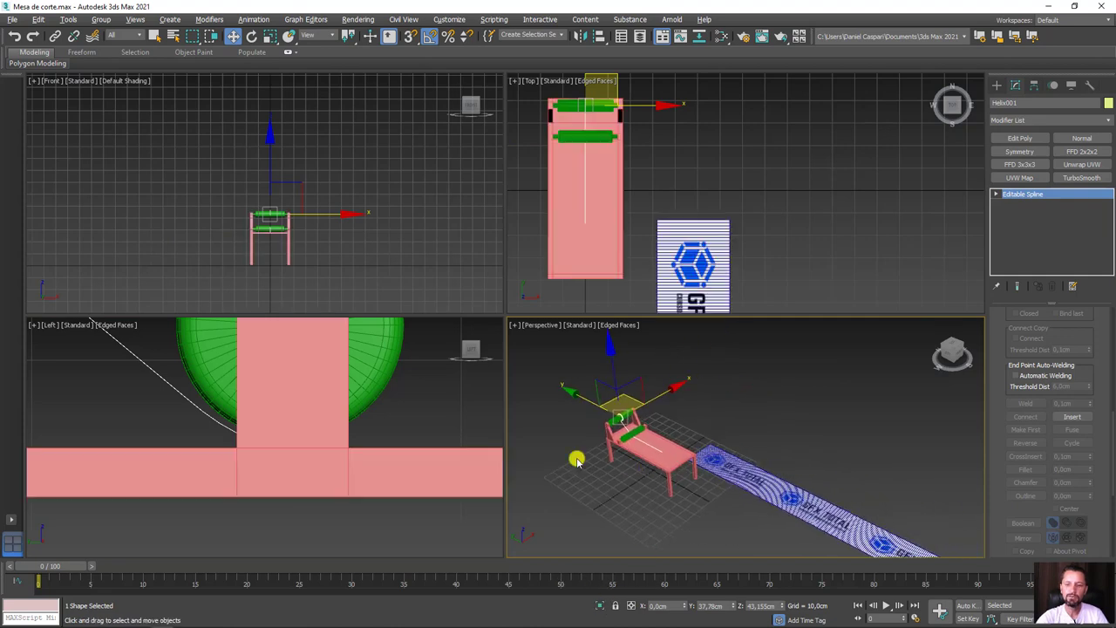
left_click(791, 520)
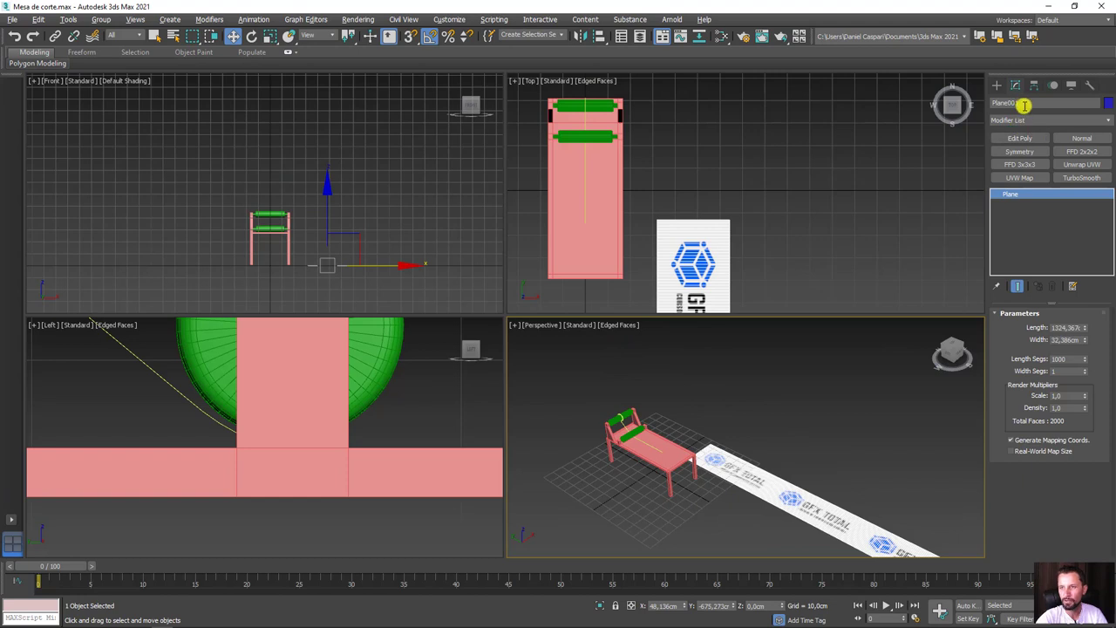
left_click_drag(1025, 106, 973, 106)
type("papel")
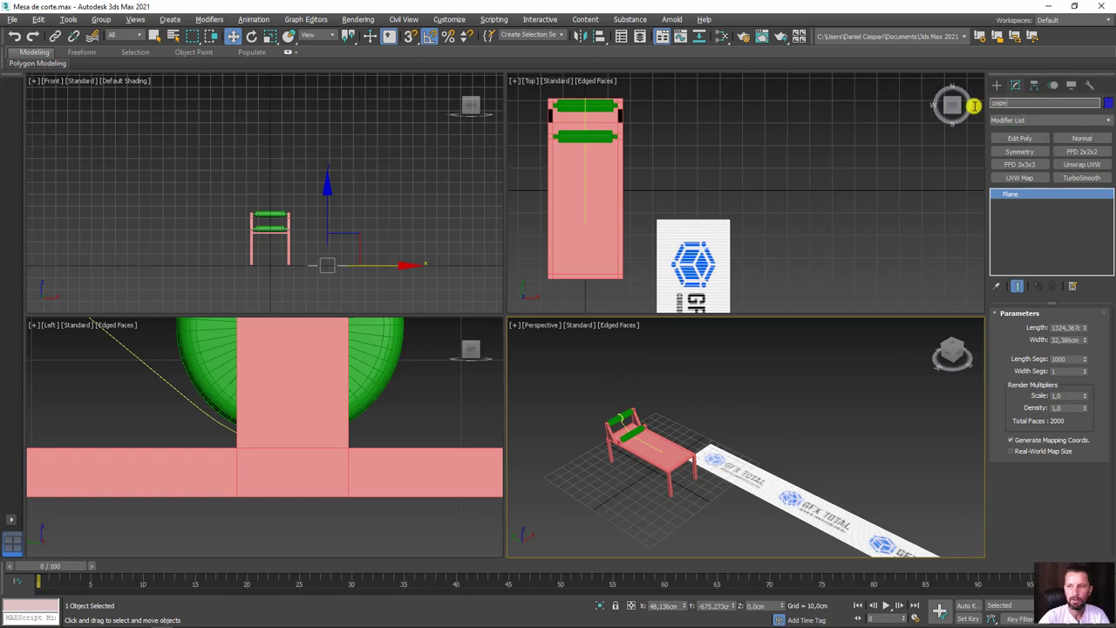
mouse_move(884, 466)
middle_mouse_down()
mouse_move(758, 448)
mouse_move(821, 443)
middle_mouse_up()
middle_click_drag(732, 407, 788, 419, "alt")
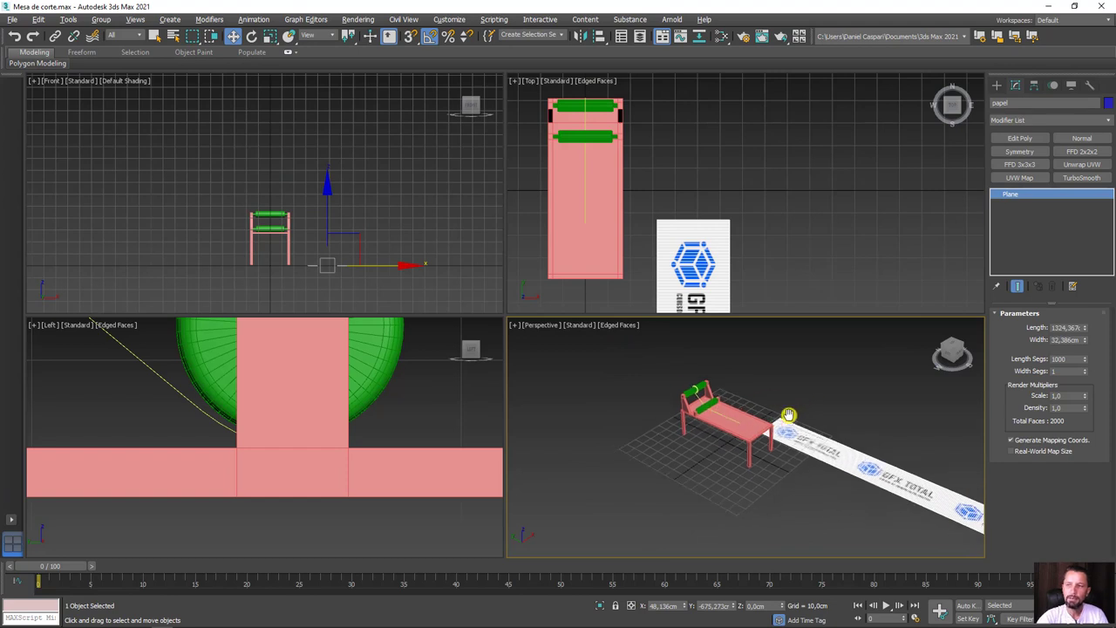
- Add PathDeform (WSM) to the papel plane and pick Helix001 as its path
left_click(1033, 119)
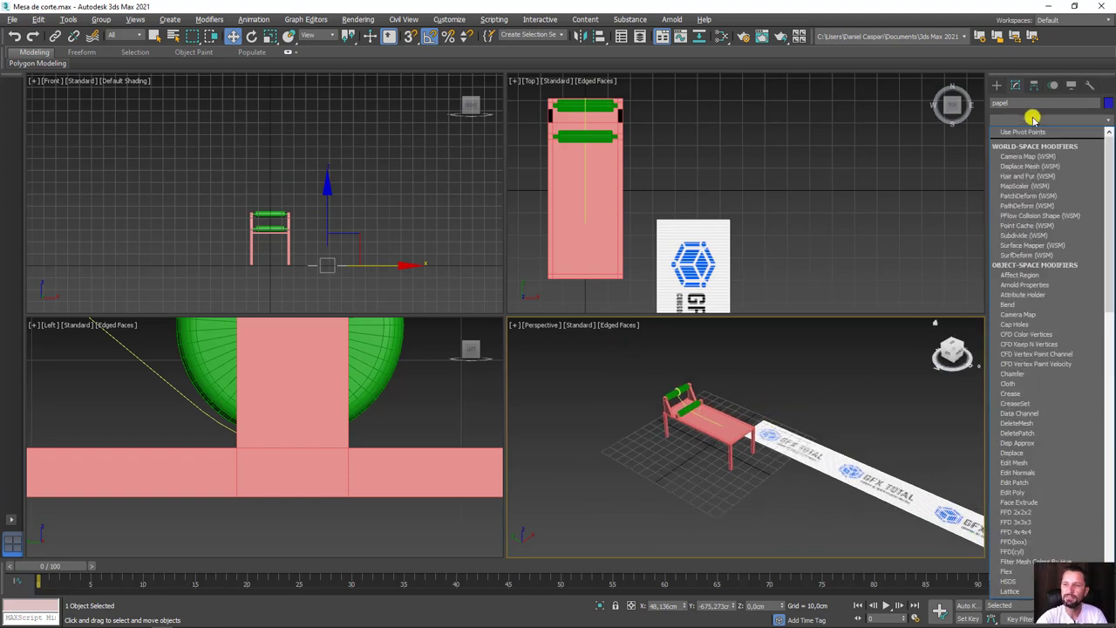
left_click(1019, 205)
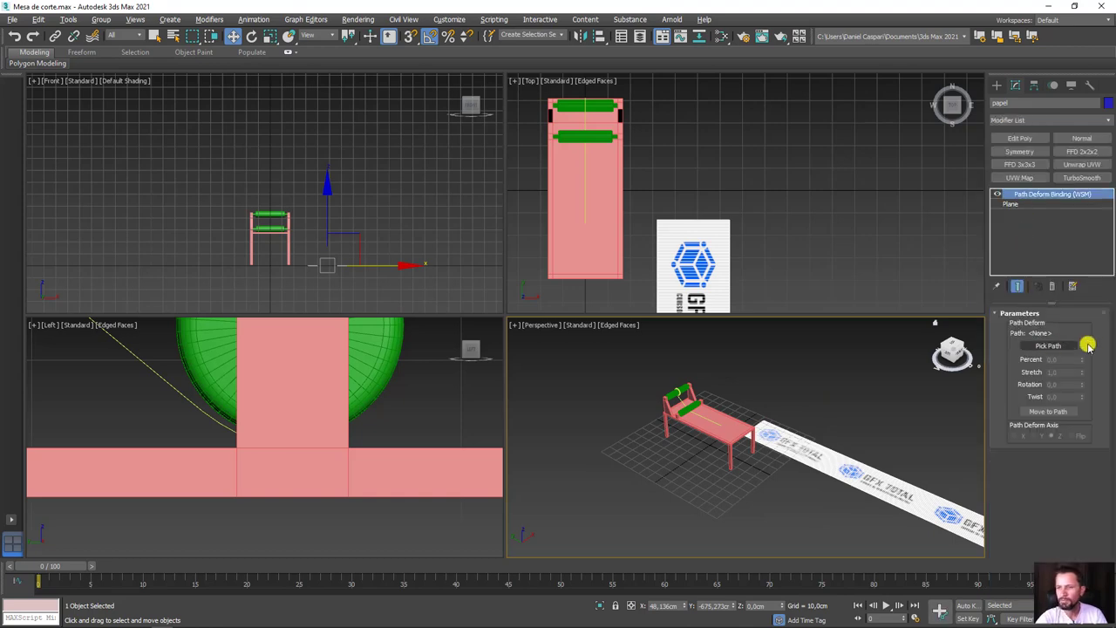
left_click(1047, 346)
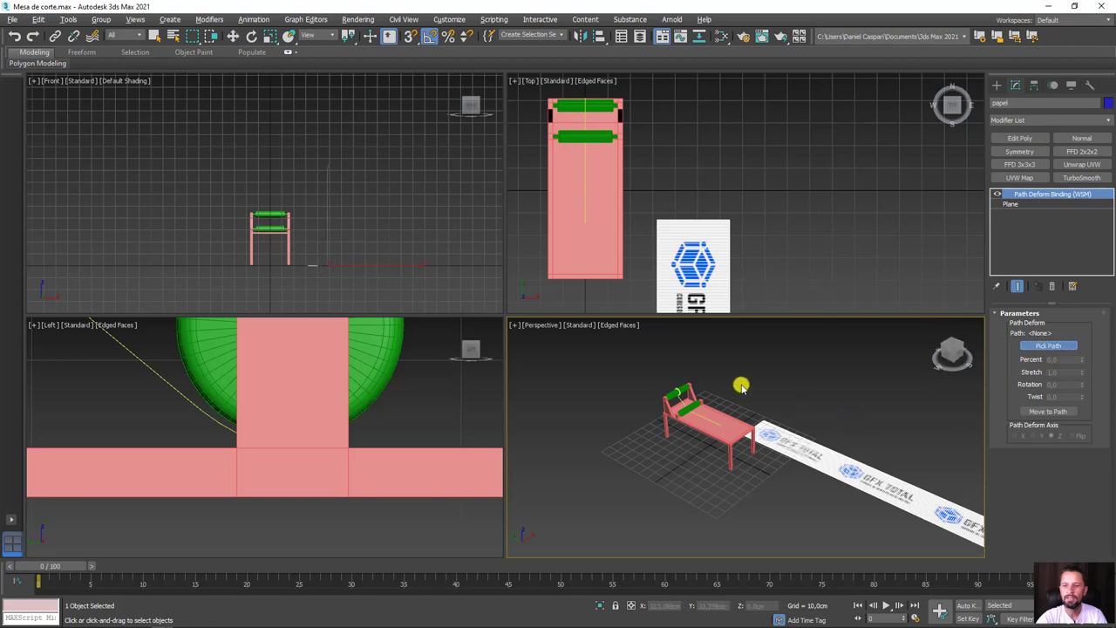
scroll(829, 381, "up", 2)
scroll(824, 382, "up", 3)
scroll(723, 375, "up", 4)
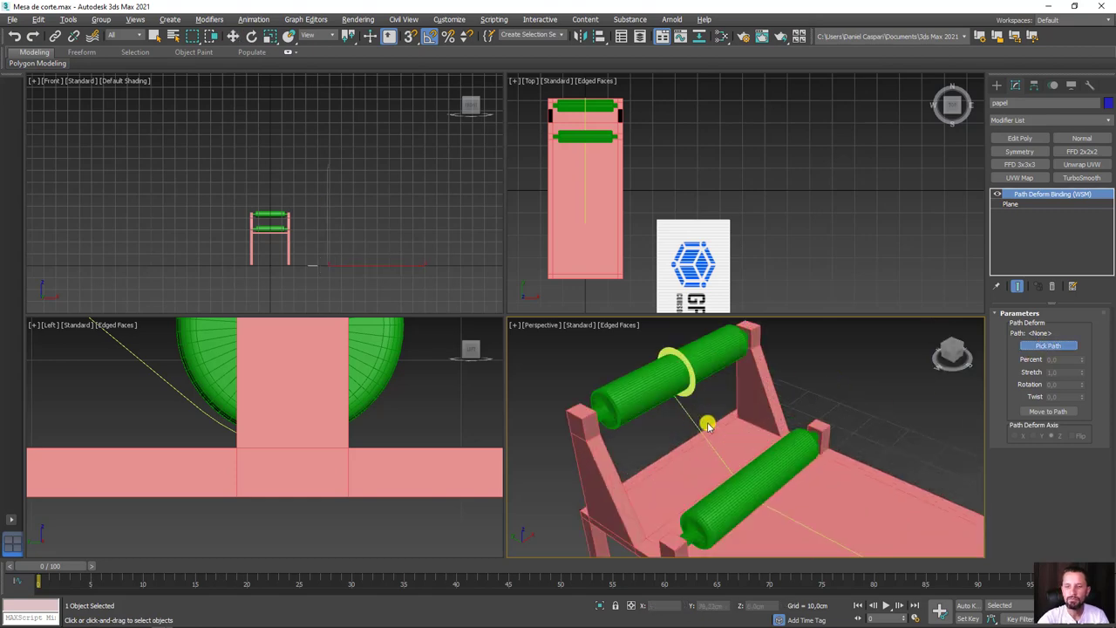
left_click(690, 413)
- Reframe the view to see the bench and the deformed paper strip together
scroll(691, 412, "down", 5)
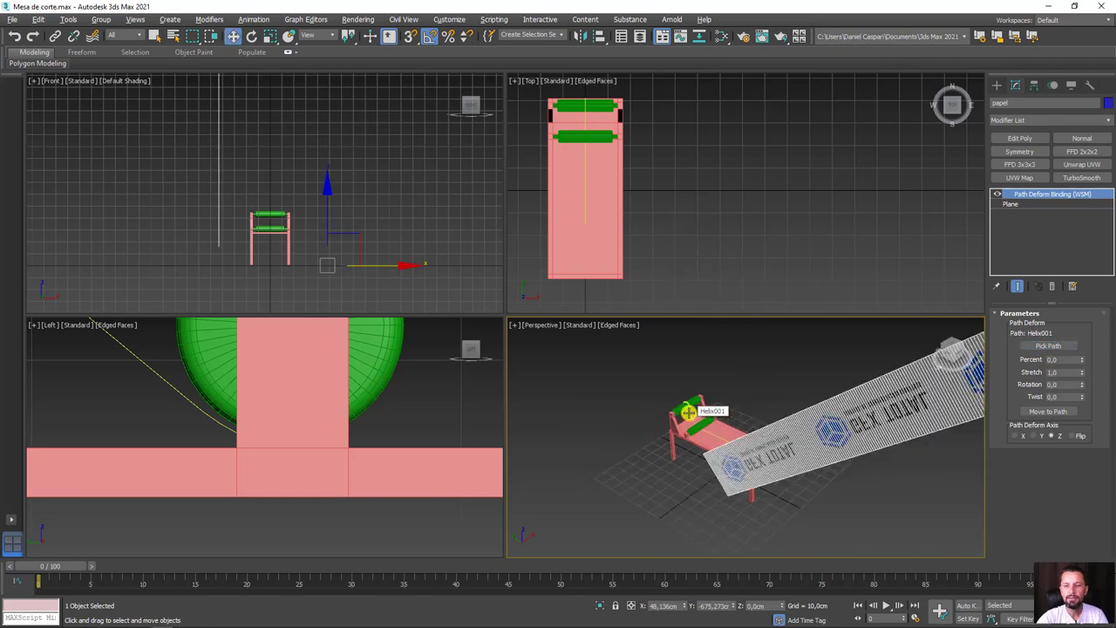
scroll(724, 436, "down", 2)
middle_click_drag(767, 404, 768, 439)
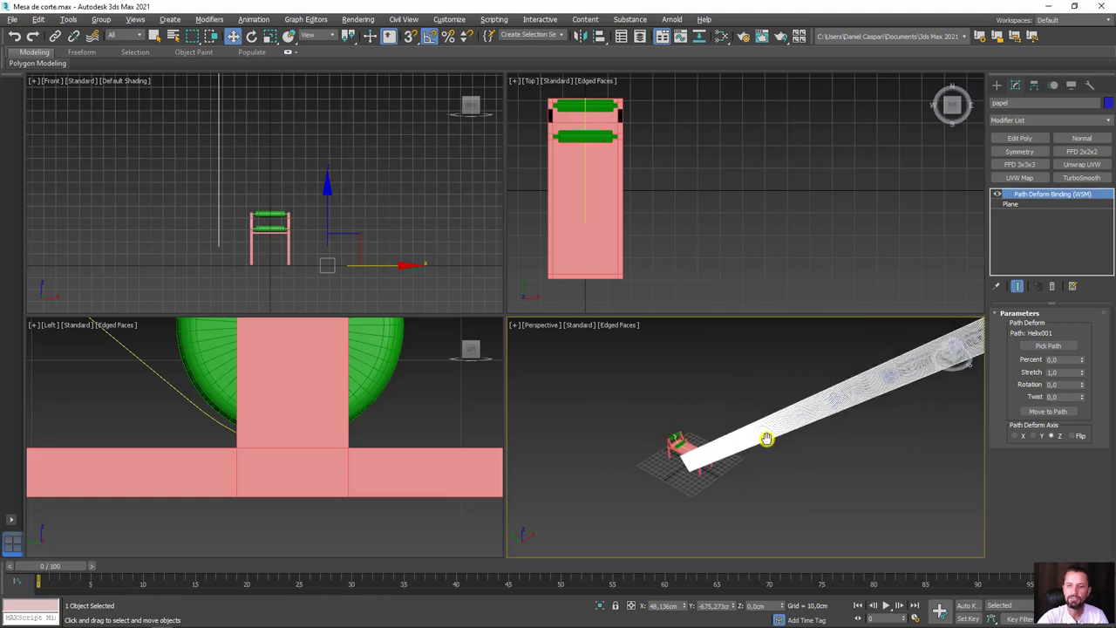
scroll(805, 438, "up", 4)
scroll(741, 486, "up", 2)
scroll(792, 349, "down", 3)
mouse_move(792, 349)
middle_mouse_down("alt")
mouse_move(740, 416)
mouse_move(847, 428)
middle_mouse_up("alt")
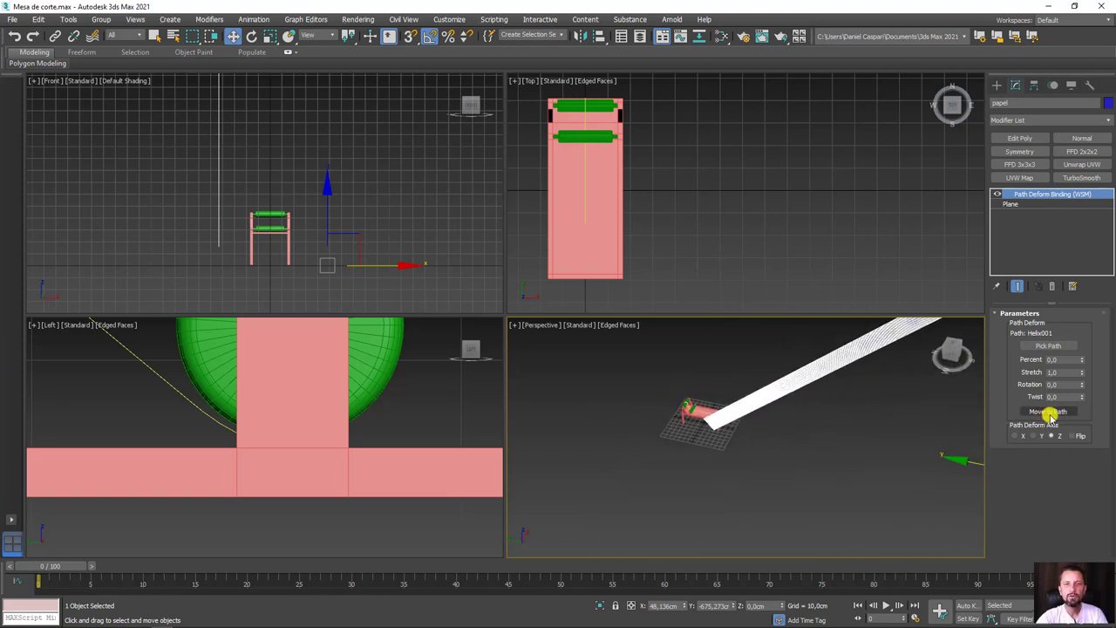
- Snap the paper onto the helix path with Move to Path and orbit to inspect it
left_click(1051, 413)
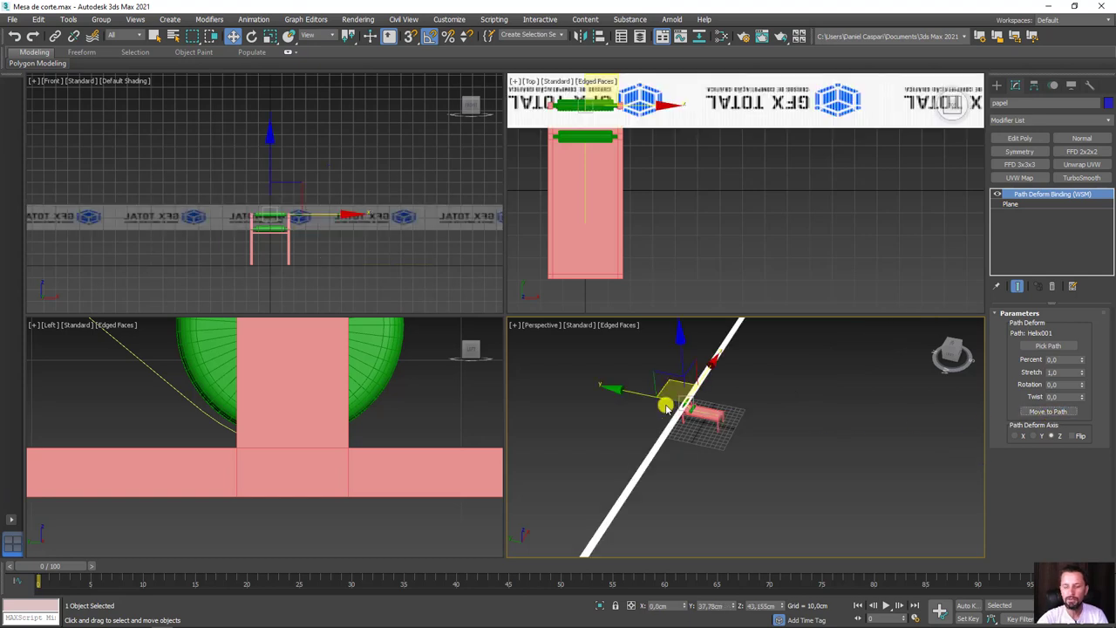
mouse_move(666, 407)
middle_mouse_down("alt")
mouse_move(697, 398)
mouse_move(751, 409)
middle_mouse_up("alt")
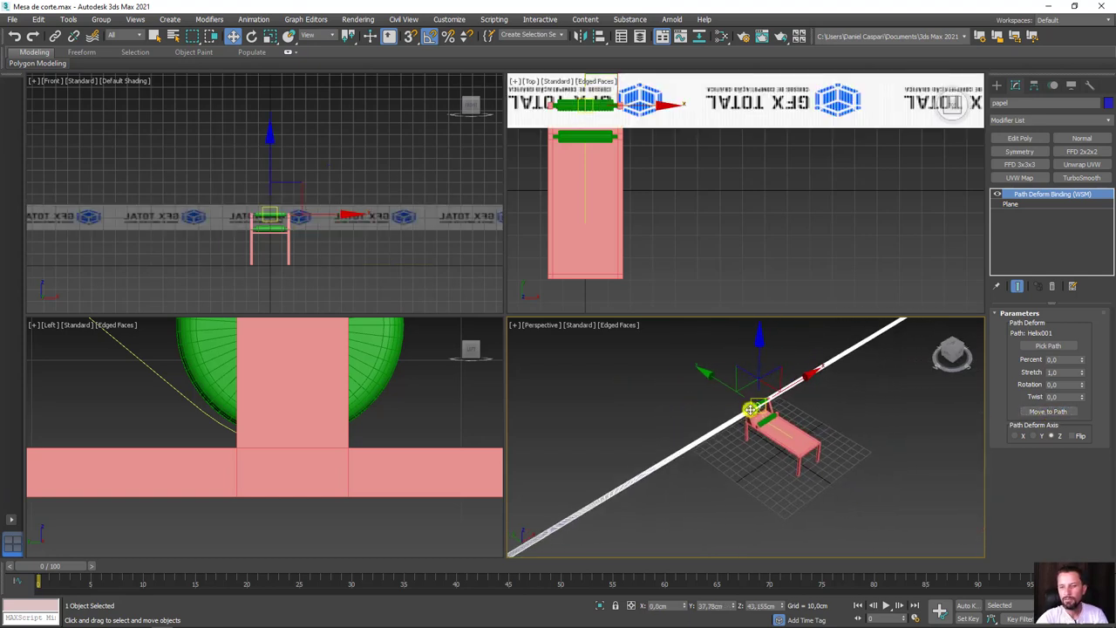
scroll(750, 409, "up", 2)
scroll(750, 409, "up", 4)
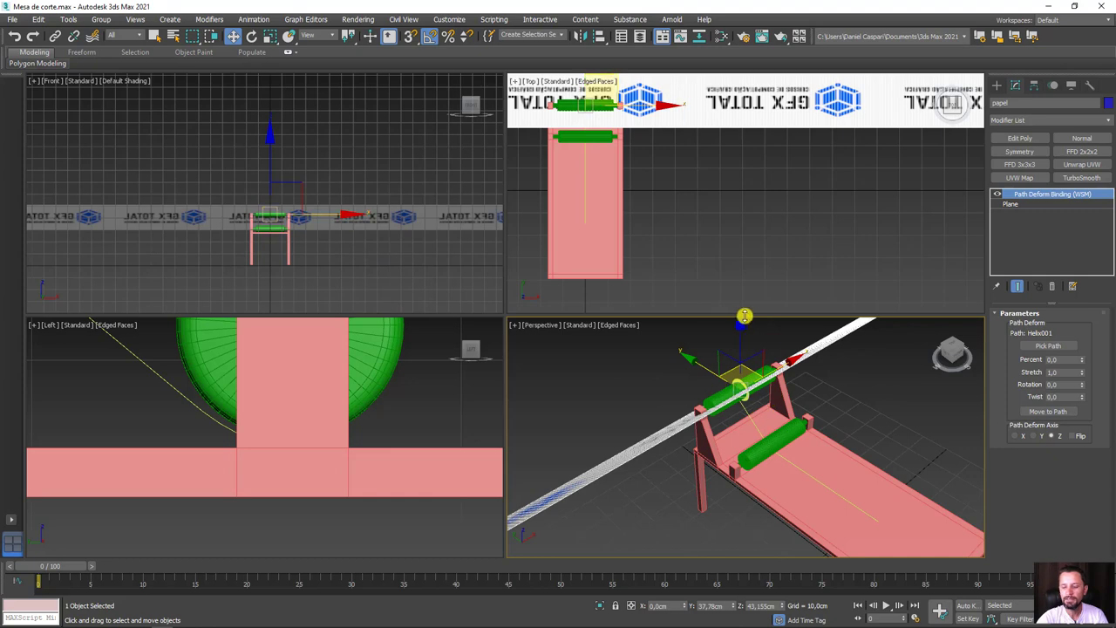
middle_click_drag(744, 316, 874, 465, "alt")
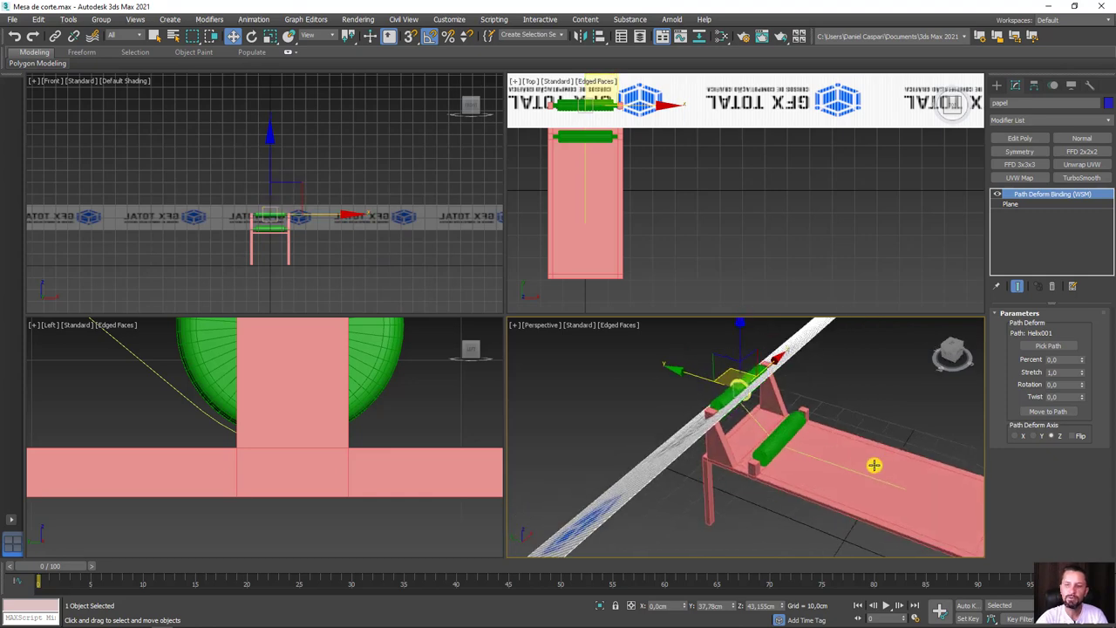
- Set the Path Deform axis to Y so the strip wraps the top green roller
left_click(1036, 435)
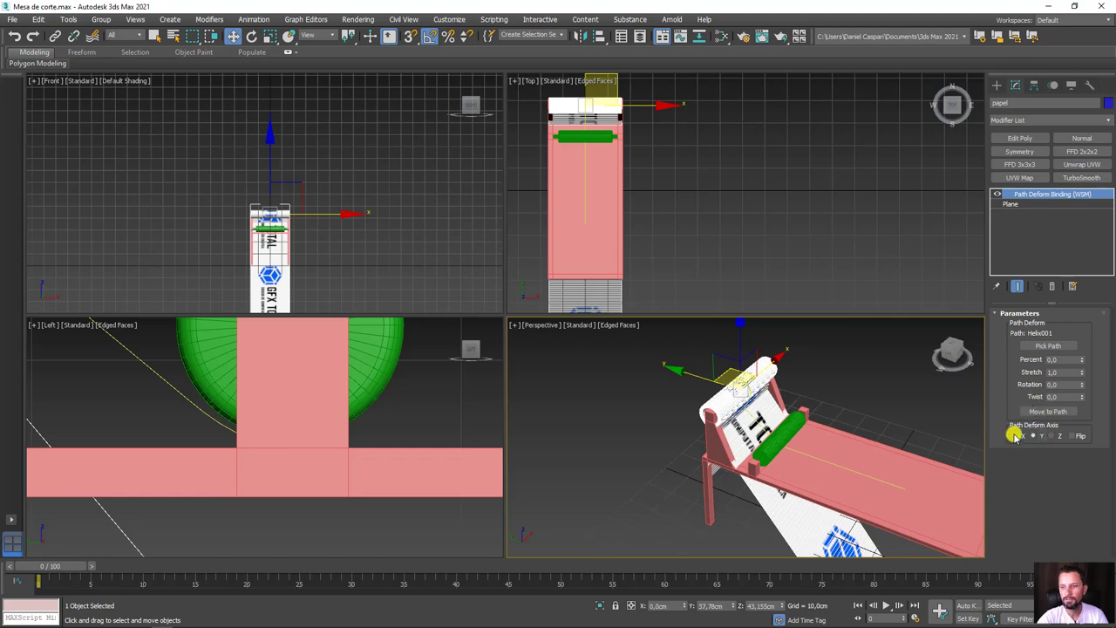
left_click(1014, 436)
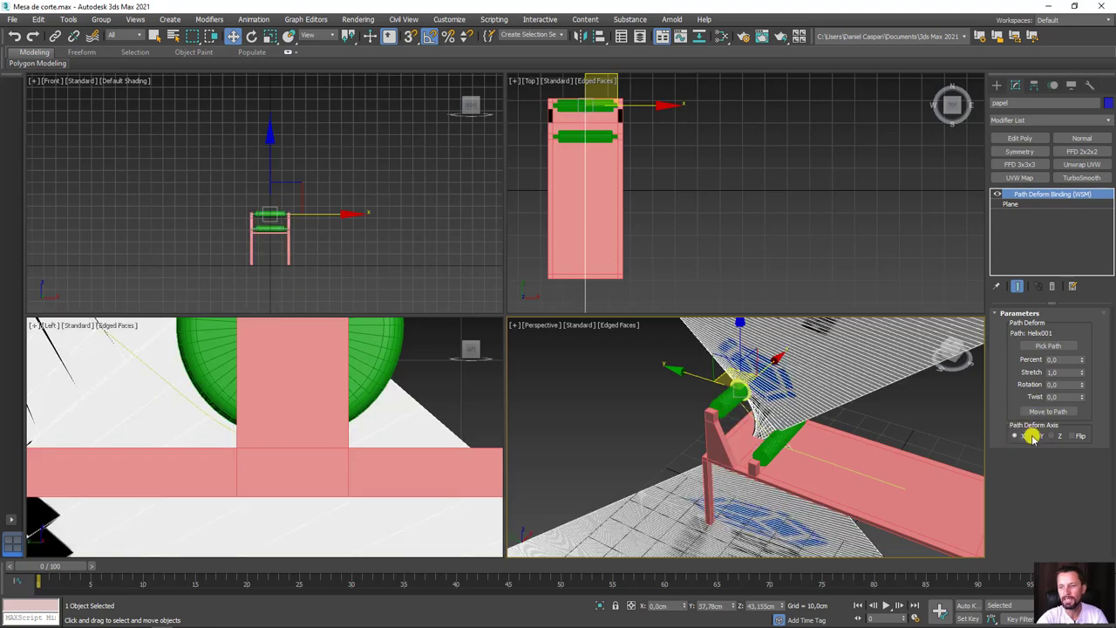
left_click(1034, 436)
middle_click_drag(746, 437, 715, 436, "alt")
middle_click_drag(750, 392, 810, 404, "alt")
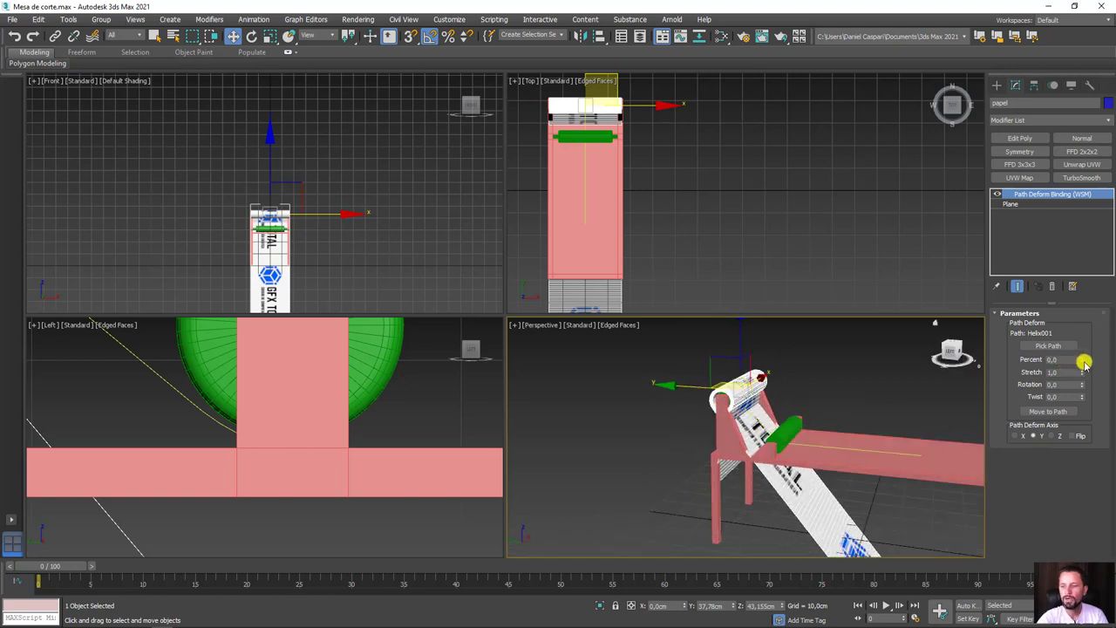
- Slide the paper along the path, then halve the Plane's Length to about 662 cm
mouse_move(1084, 359)
left_mouse_down()
mouse_move(1080, 484)
mouse_move(1105, 441)
mouse_move(1089, 387)
mouse_move(1101, 376)
mouse_move(8, 369)
mouse_move(32, 354)
mouse_move(19, 361)
left_mouse_up()
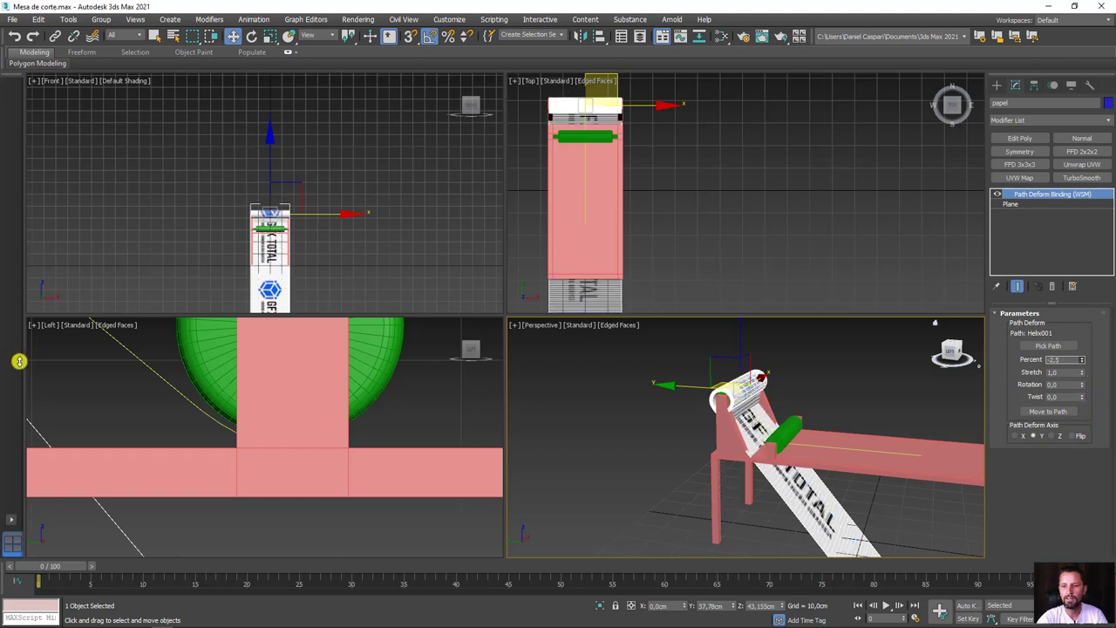
scroll(698, 423, "up", 5)
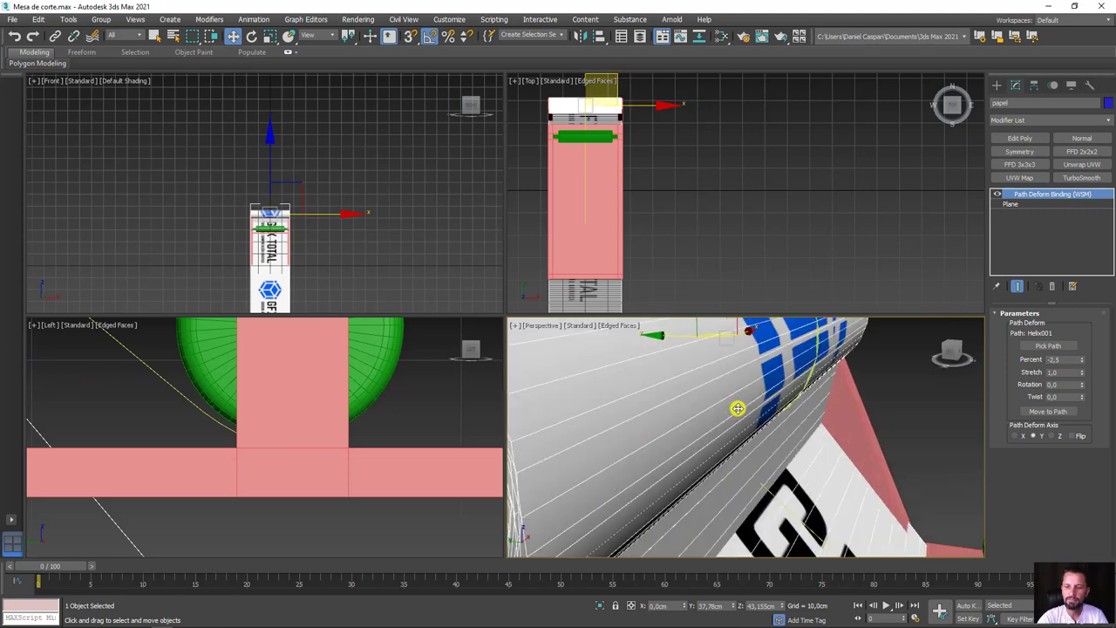
scroll(715, 440, "down", 3)
scroll(829, 475, "down", 2)
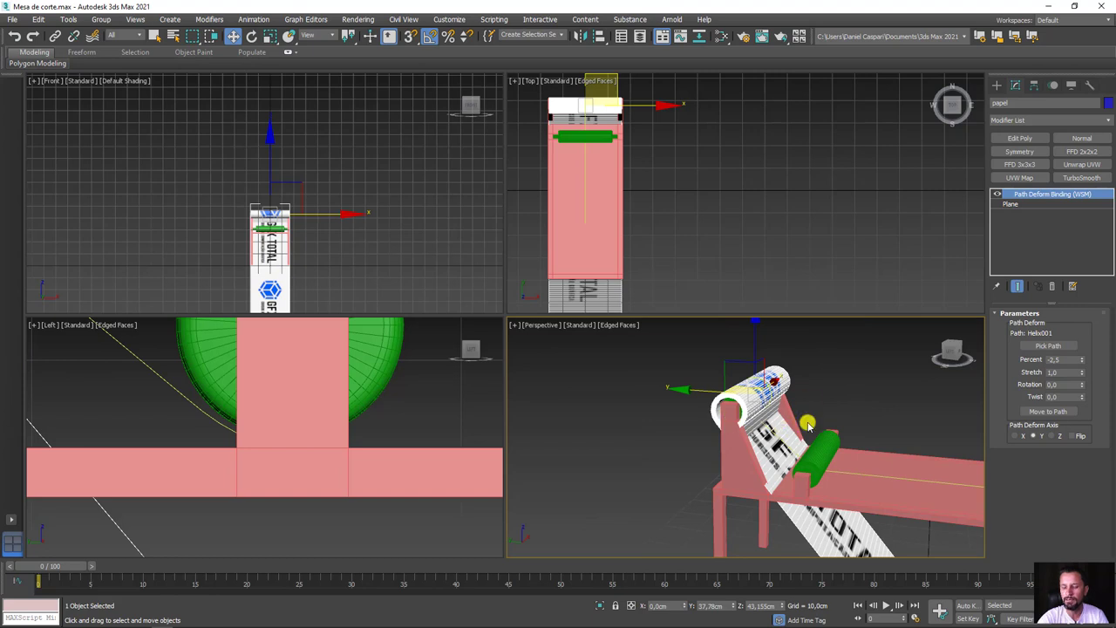
left_click(1011, 204)
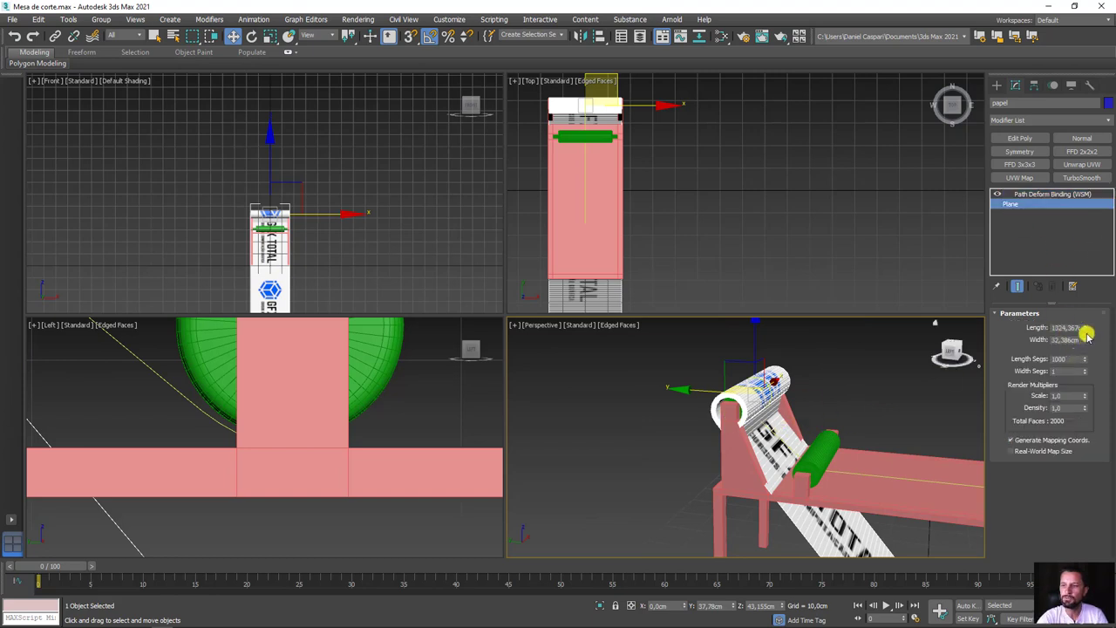
left_click_drag(1085, 329, 1081, 353)
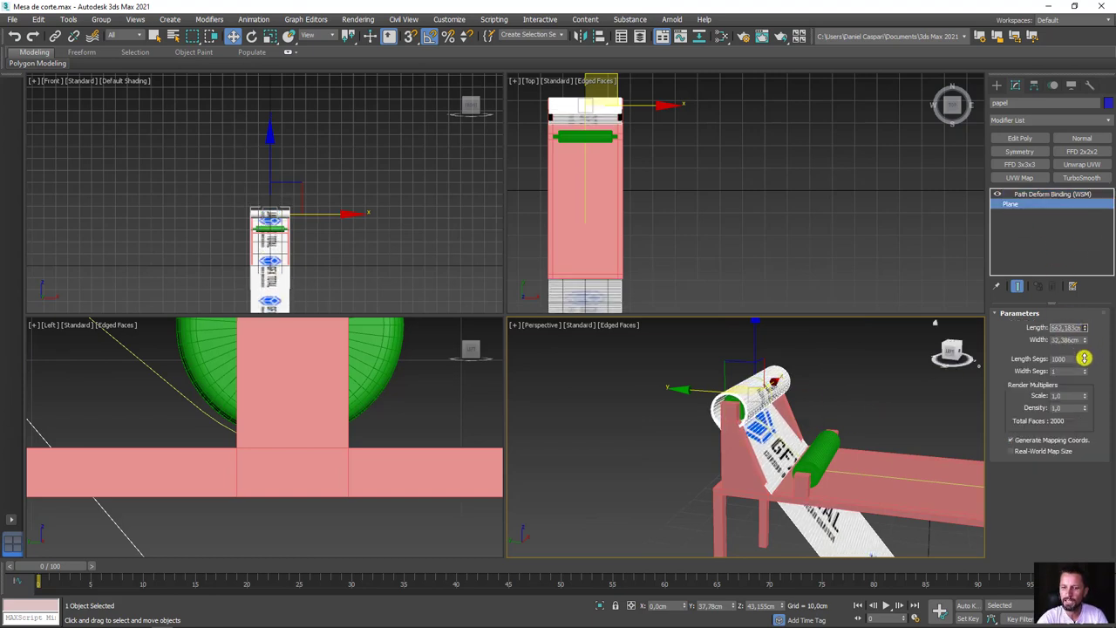
- Set the Path Deform Binding Percent to 47,5 and recentre the paper roll in view
left_click(1038, 194)
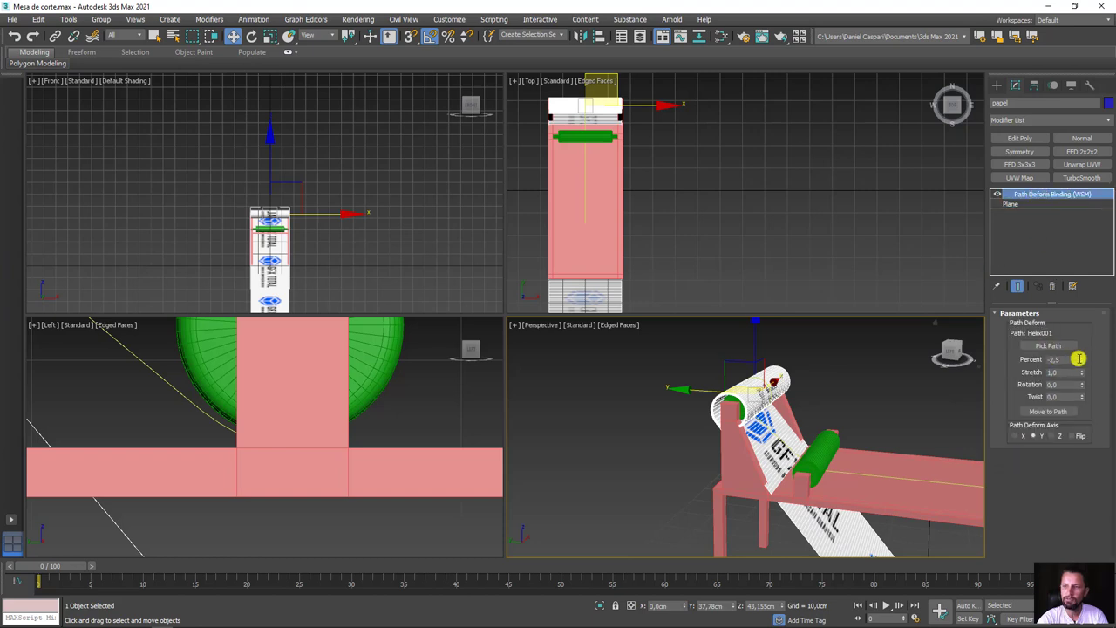
mouse_move(1082, 360)
left_mouse_down()
mouse_move(1076, 416)
mouse_move(1079, 337)
mouse_move(1097, 314)
mouse_move(16, 303)
left_mouse_up()
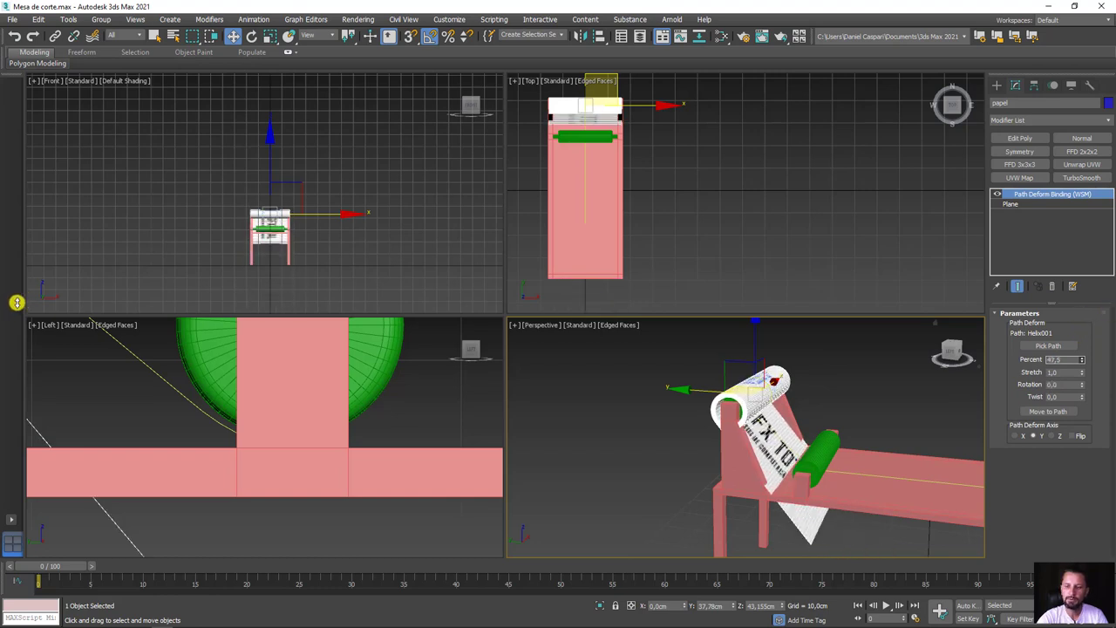
mouse_move(759, 466)
middle_mouse_down()
mouse_move(755, 451)
mouse_move(718, 445)
mouse_move(691, 419)
middle_mouse_up()
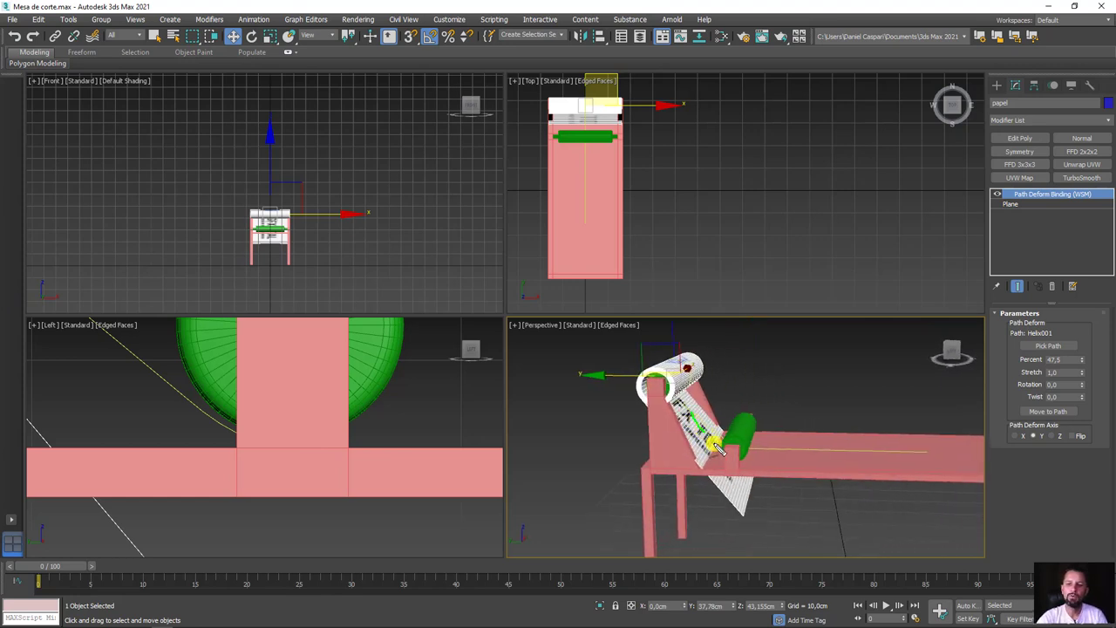
left_click_drag(717, 448, 798, 464)
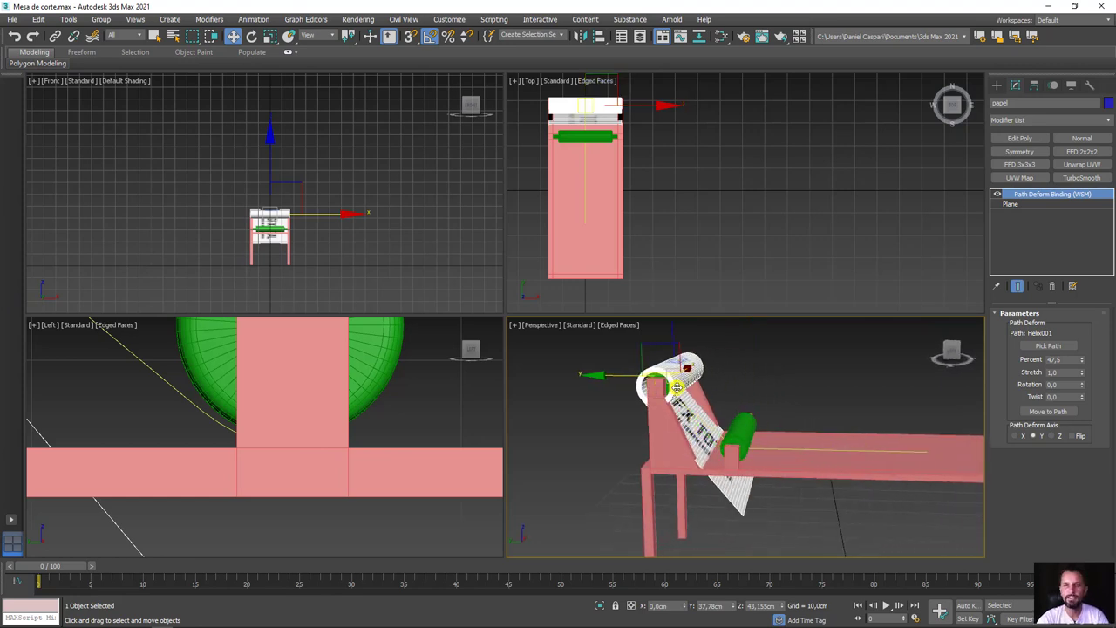
scroll(671, 414, "up", 3)
scroll(758, 472, "up", 3)
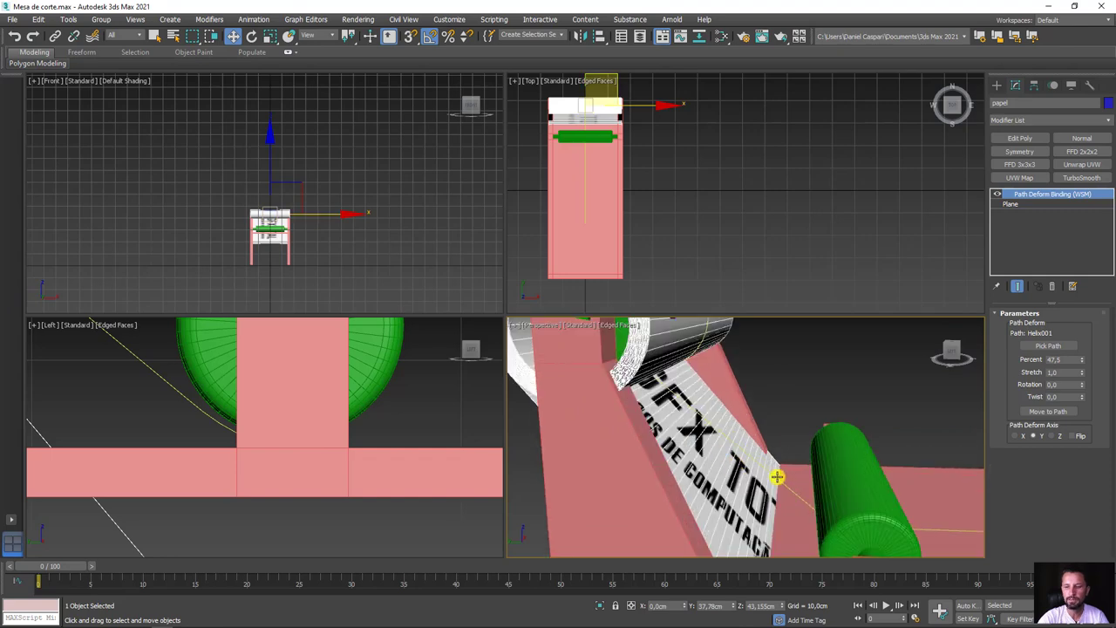
- Select Helix001, isolate it and enter Vertex sub-object mode
left_click(774, 477)
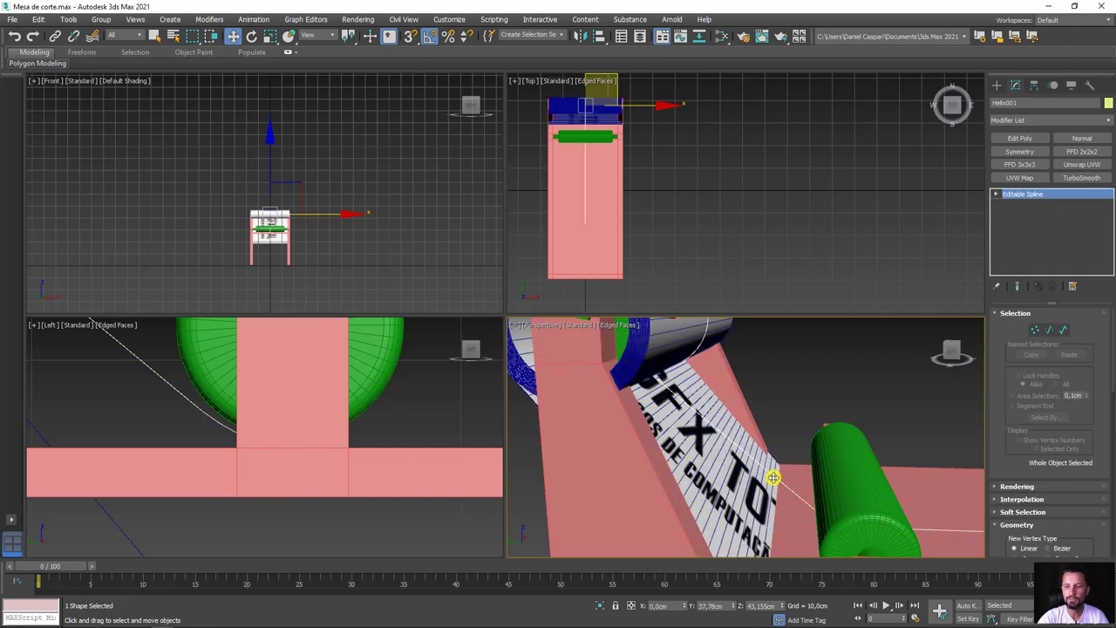
left_click(598, 607)
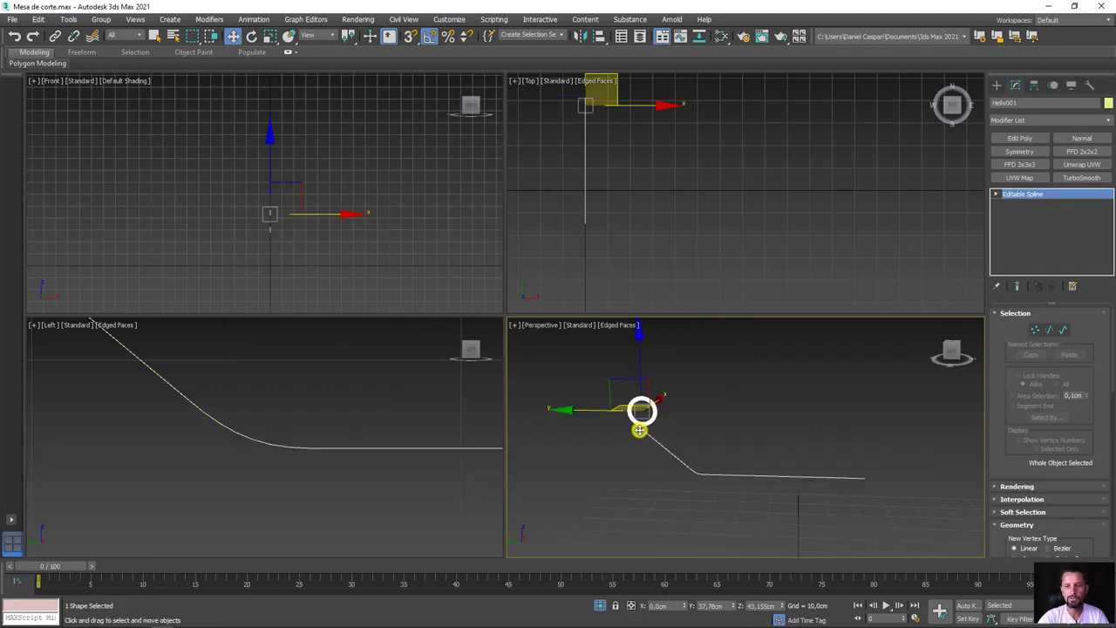
left_click(1033, 329)
scroll(637, 419, "up", 3)
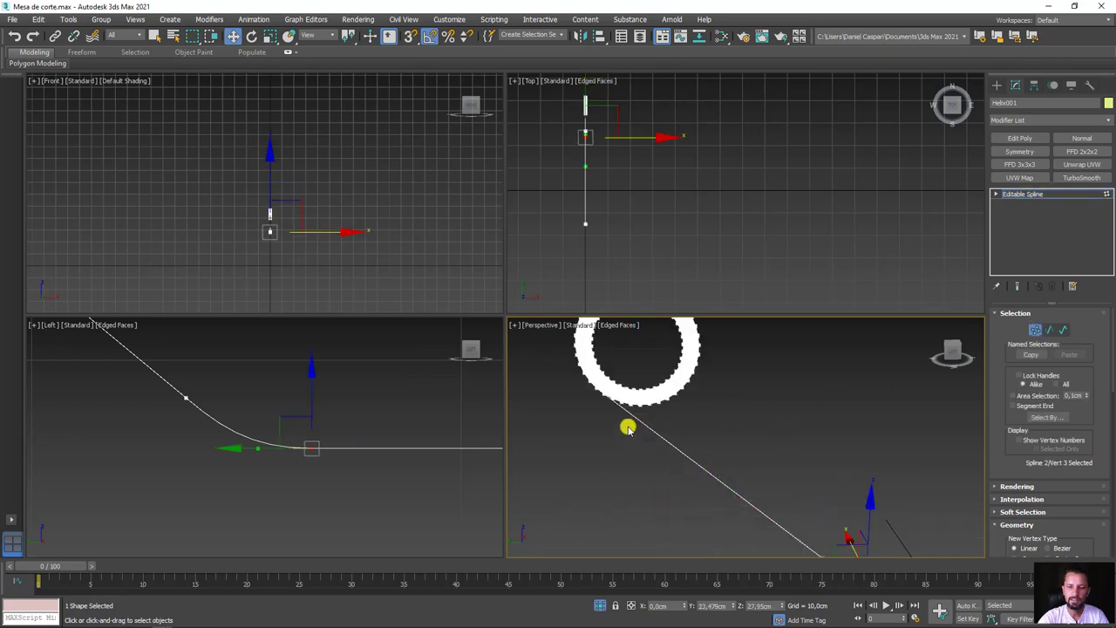
scroll(628, 428, "up", 3)
scroll(611, 396, "up", 3)
scroll(663, 403, "up", 3)
scroll(707, 391, "up", 3)
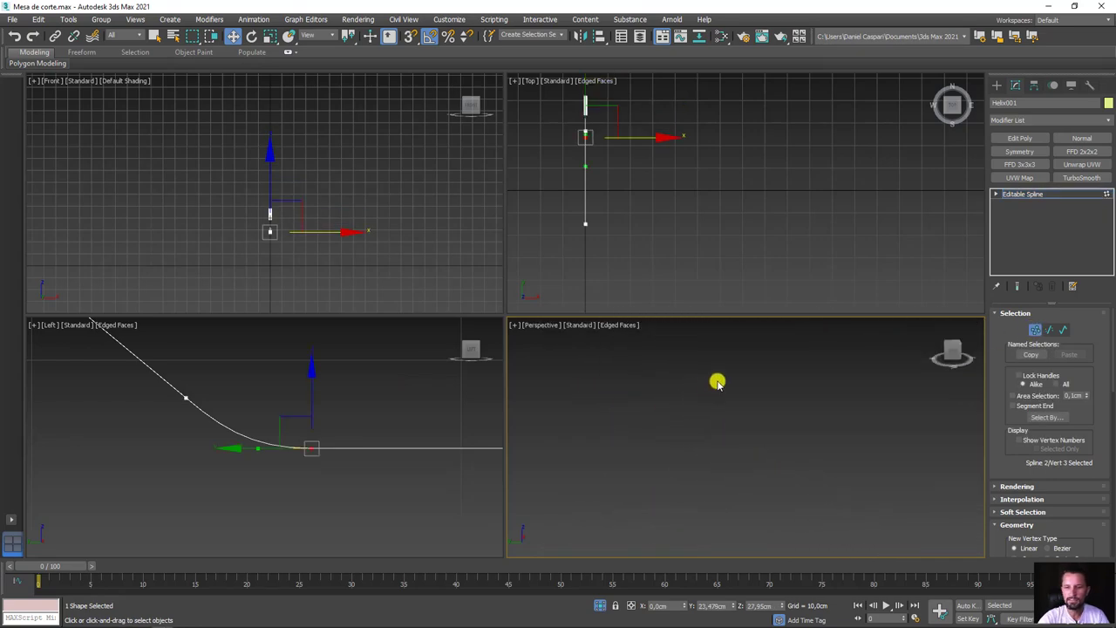
middle_click_drag(712, 397, 703, 404)
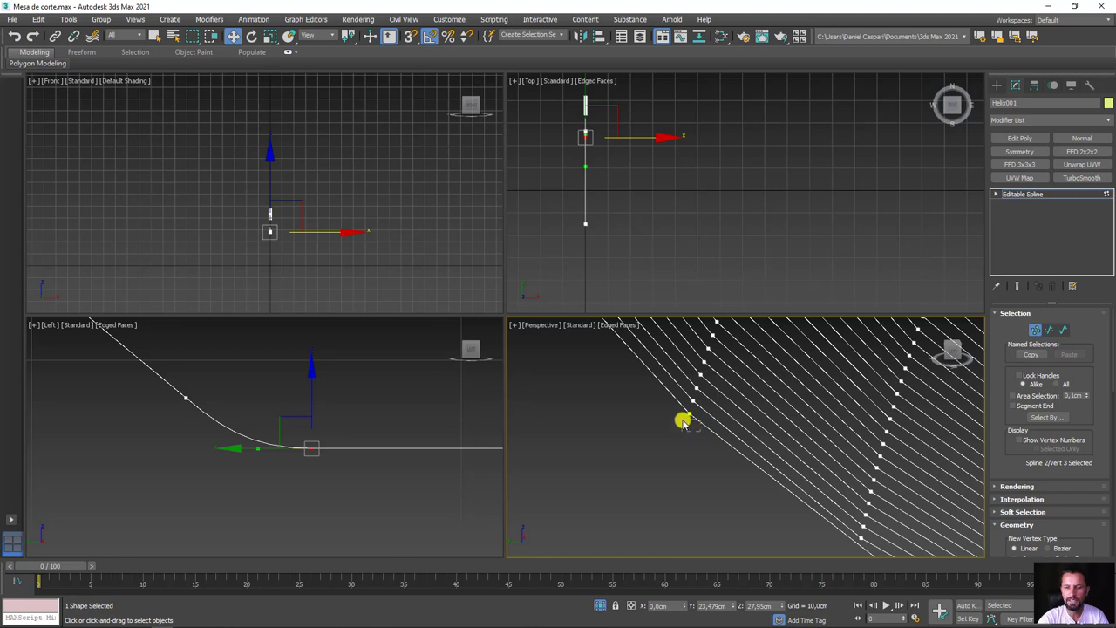
- Box-select the two overlapping end vertices, Weld them, and exit Vertex mode
left_click(690, 415)
left_click(677, 390)
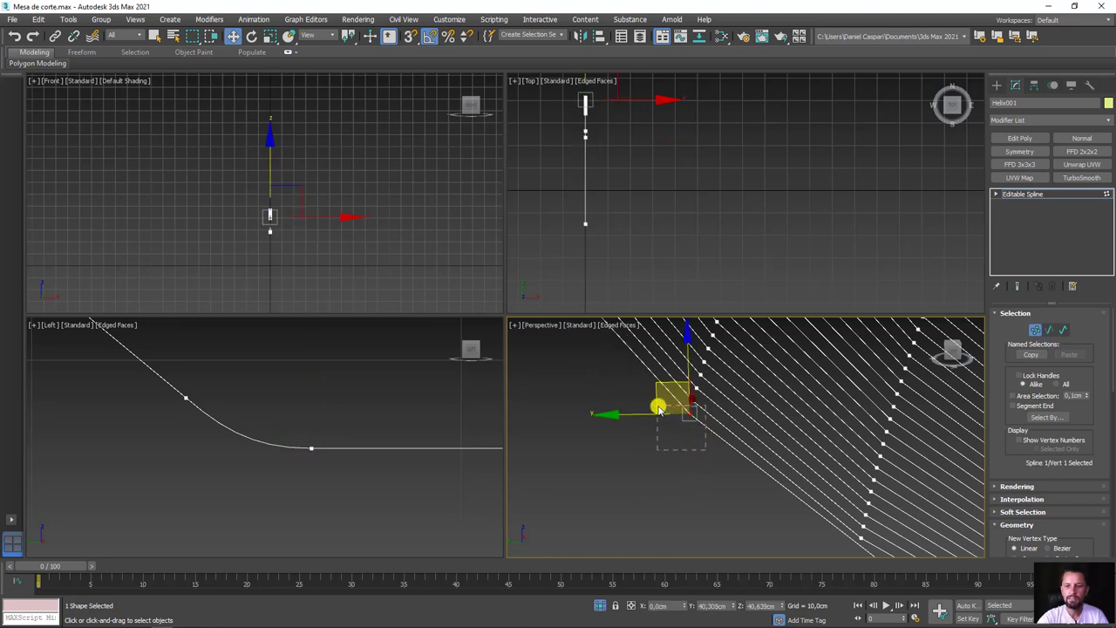
left_click_drag(706, 450, 659, 407)
left_click_drag(1006, 457, 1006, 236)
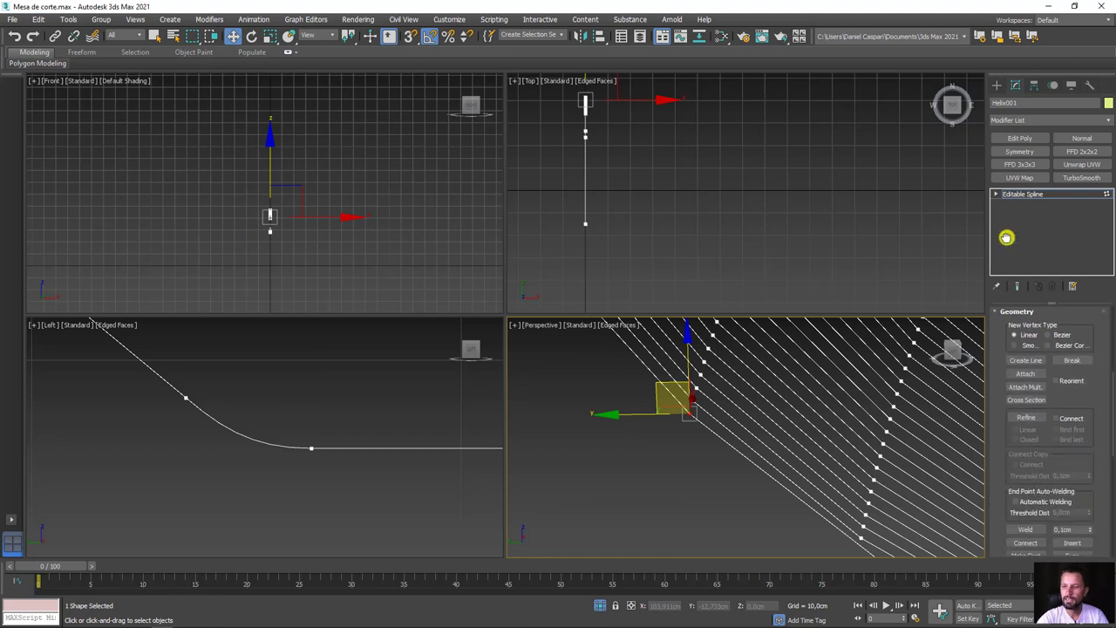
scroll(1078, 435, "up", 3)
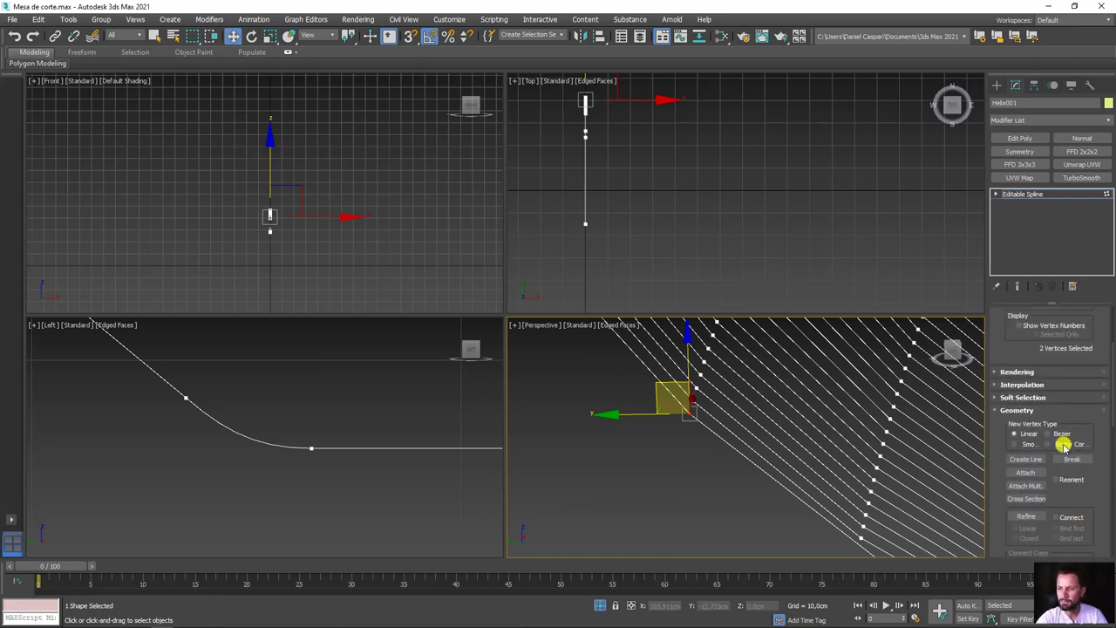
left_click(998, 408)
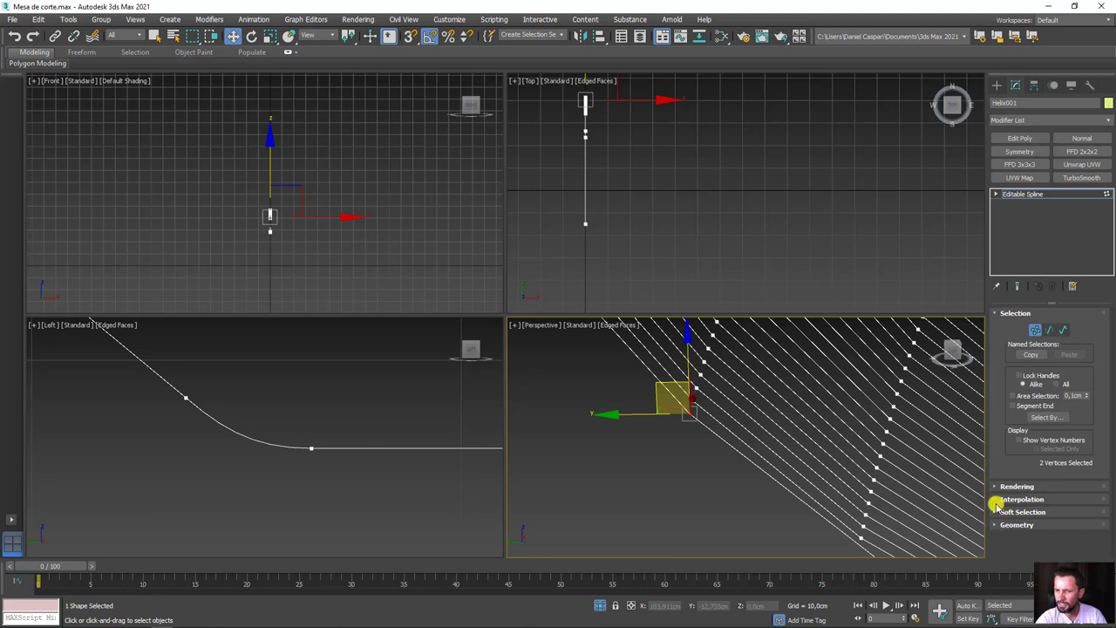
left_click(1016, 524)
scroll(1003, 480, "down", 8)
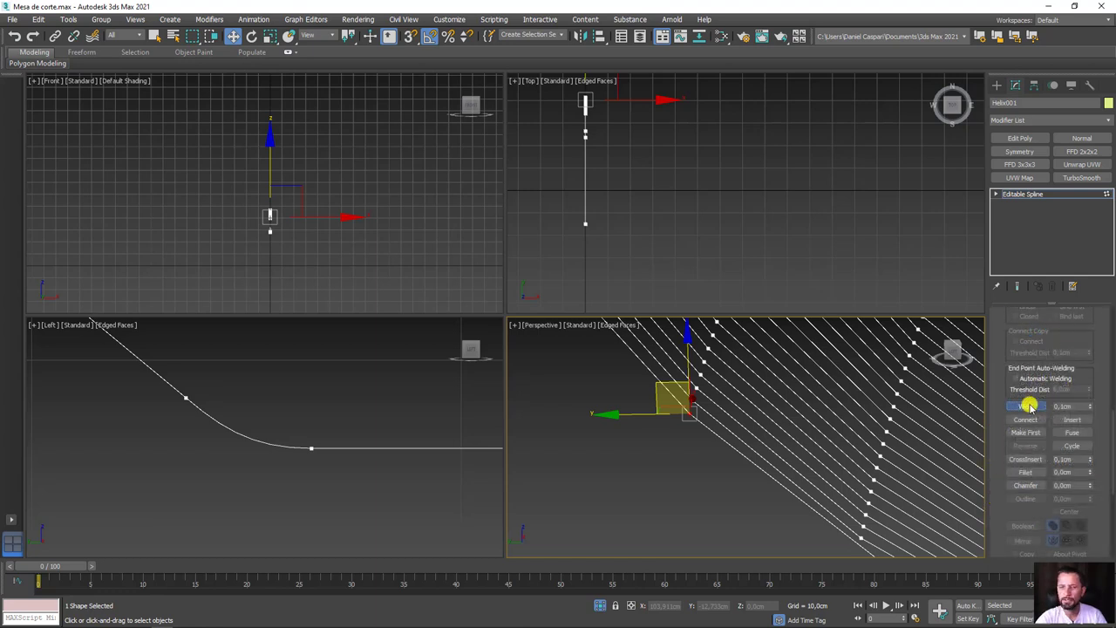
left_click(1029, 406)
scroll(656, 449, "up", 5)
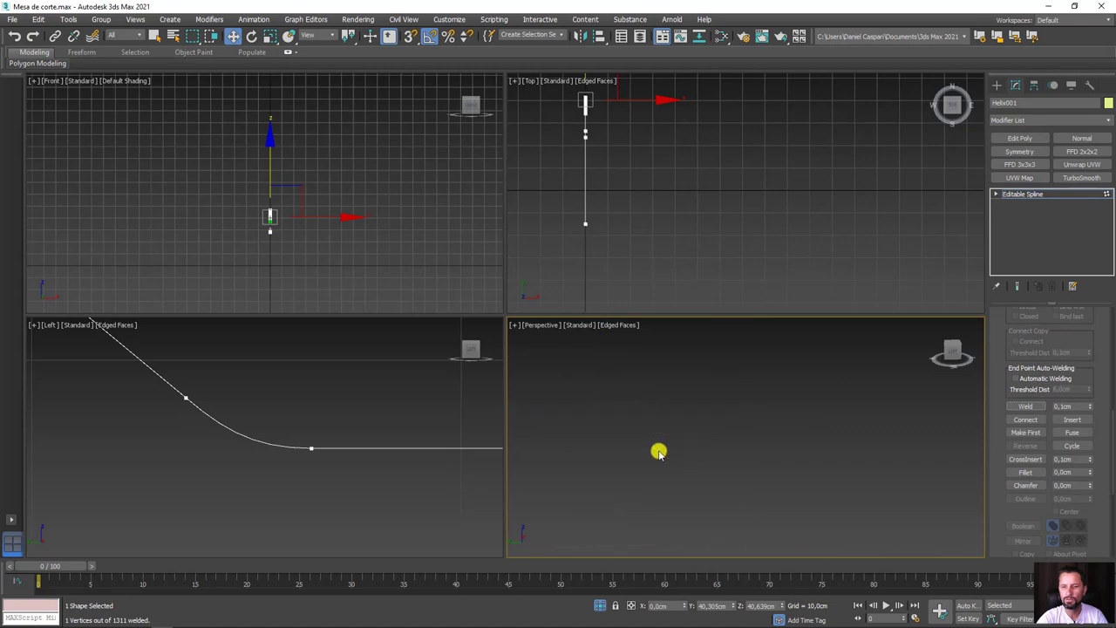
left_click(1047, 194)
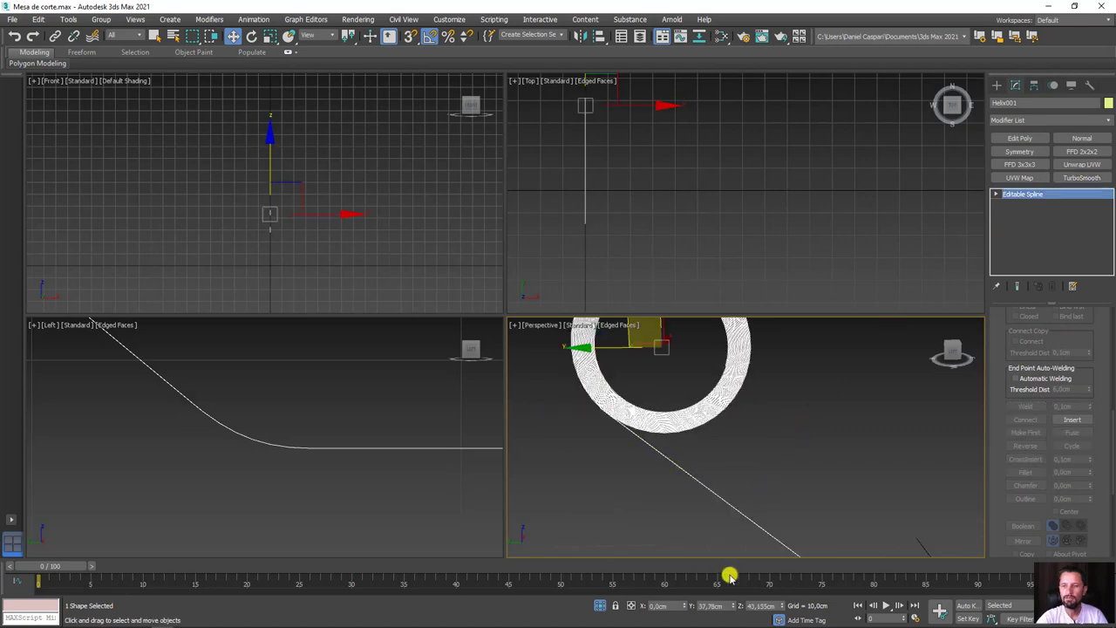
- End isolation, select papel and set its Plane Width to 22,022 cm
left_click(600, 605)
scroll(708, 475, "down", 8)
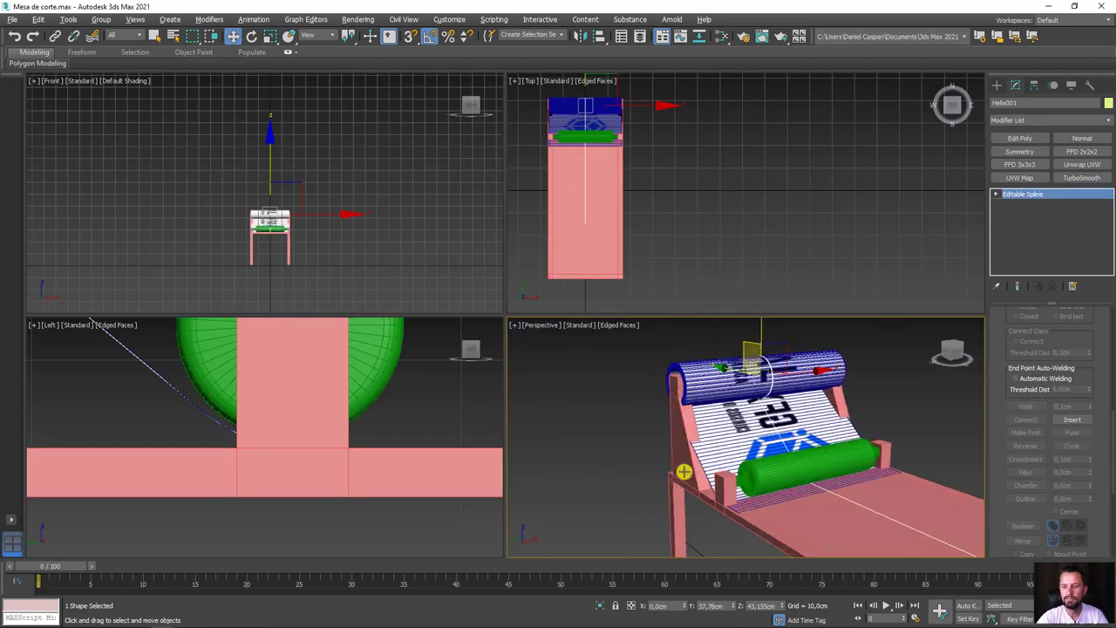
middle_click_drag(704, 484, 787, 460, "alt")
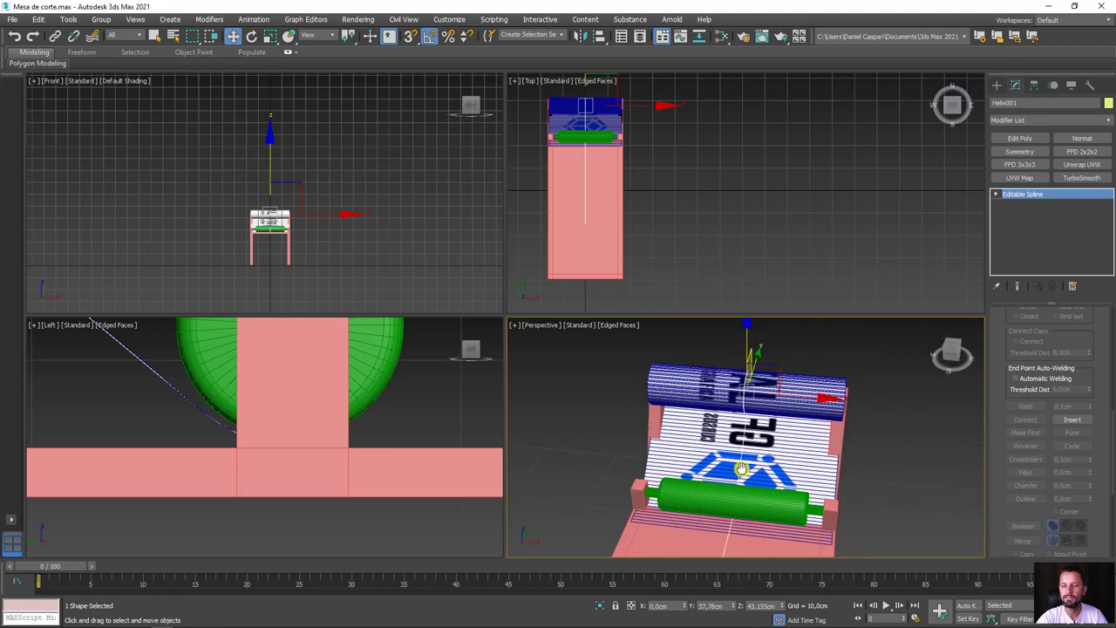
left_click(790, 460)
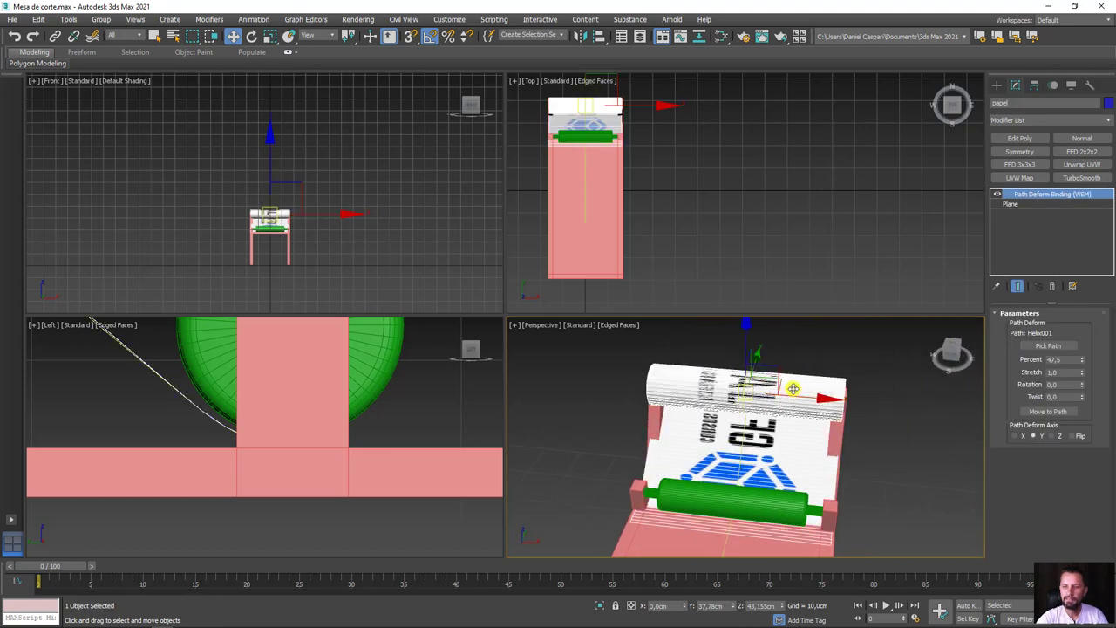
key("r")
key("r")
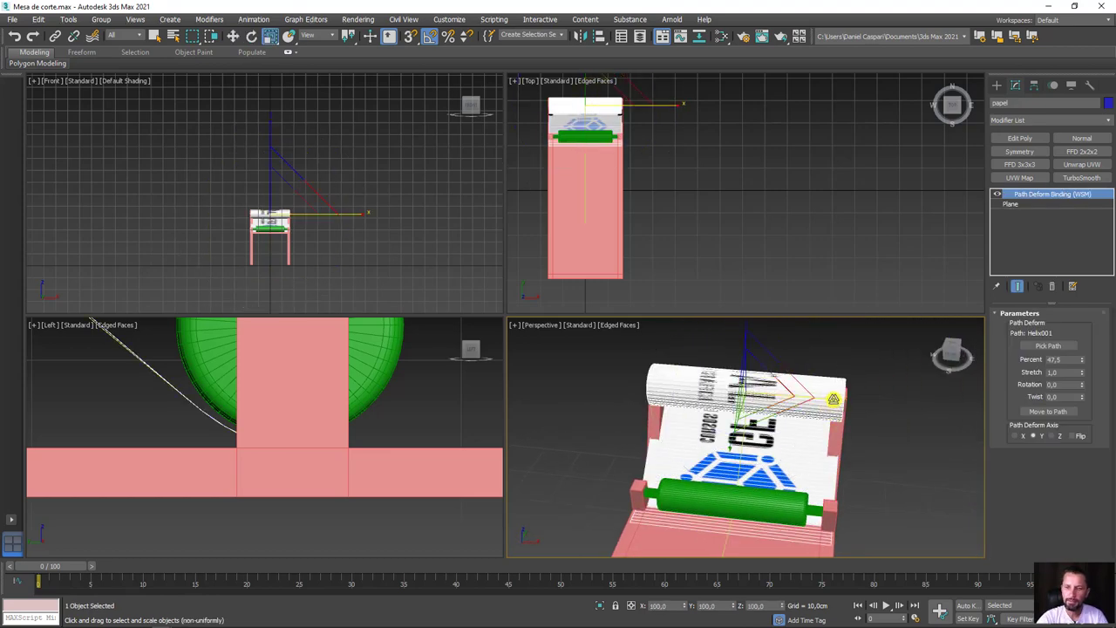
left_click(1015, 203)
left_click_drag(1084, 339, 1055, 357)
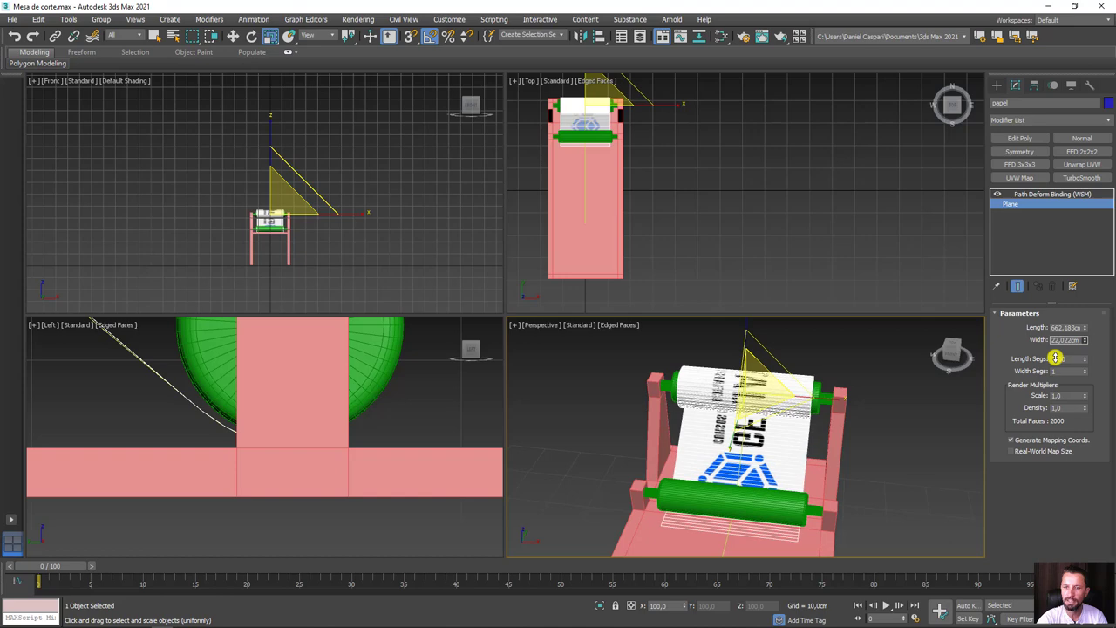
mouse_move(808, 477)
middle_mouse_down("alt")
mouse_move(875, 490)
mouse_move(842, 496)
middle_mouse_up("alt")
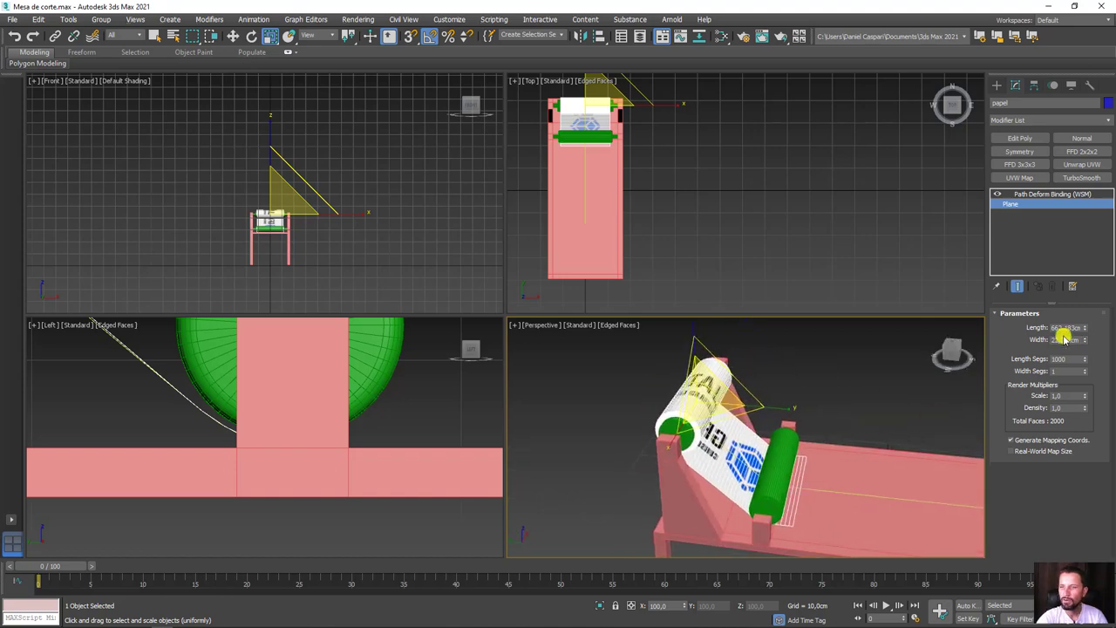
- Raise the Path Deform Percent to 55,5 and switch the view to Wireframe
left_click(1049, 195)
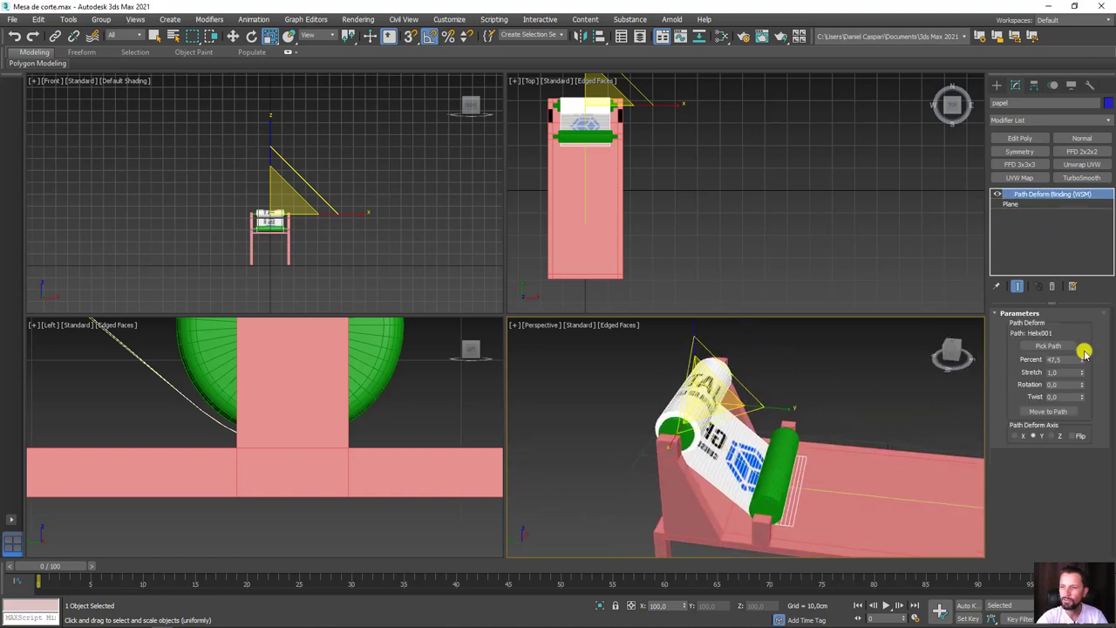
left_click_drag(1084, 354, 1101, 350)
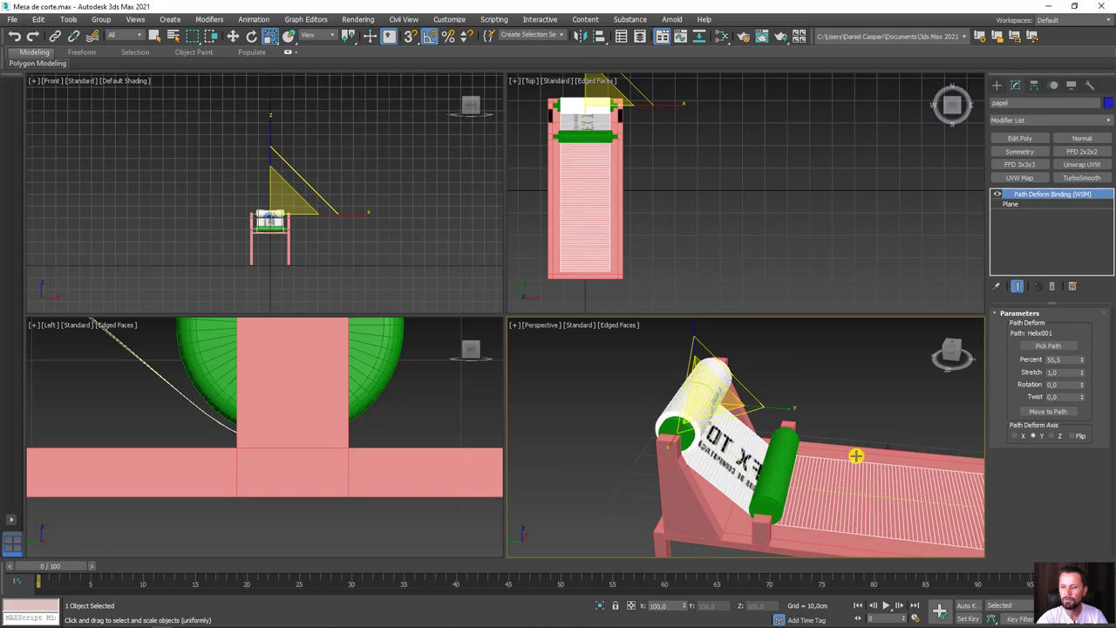
mouse_move(857, 456)
middle_mouse_down("alt")
mouse_move(775, 436)
mouse_move(811, 459)
mouse_move(694, 439)
mouse_move(723, 438)
mouse_move(760, 462)
mouse_move(738, 426)
mouse_move(788, 428)
middle_mouse_up("alt")
key("F3")
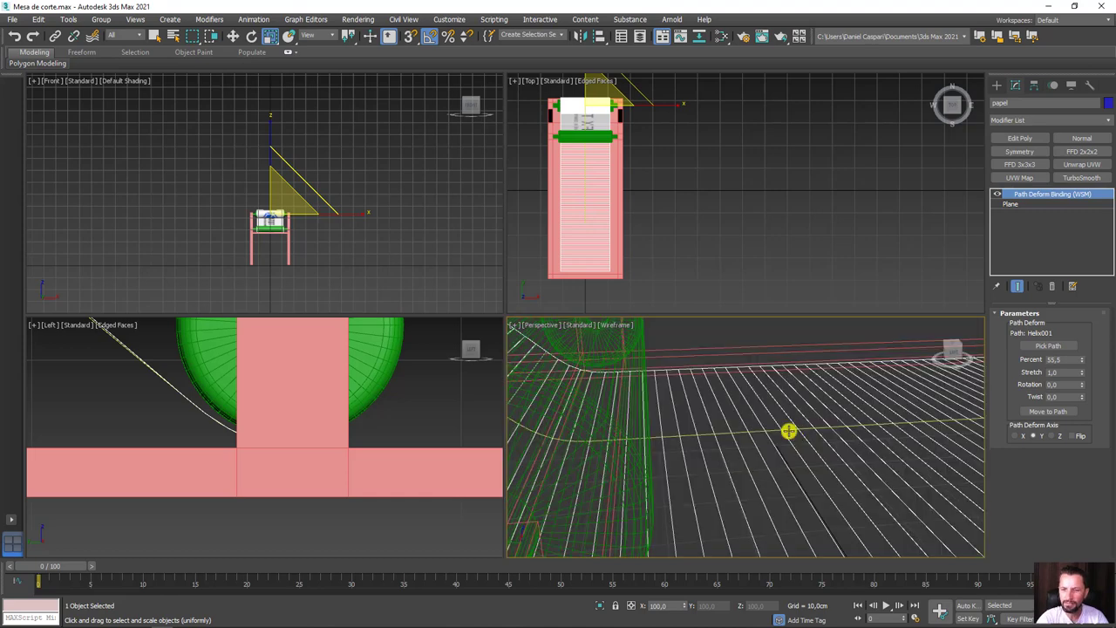
- Select Helix001 and move three of its vertices near the roller
left_click(809, 428)
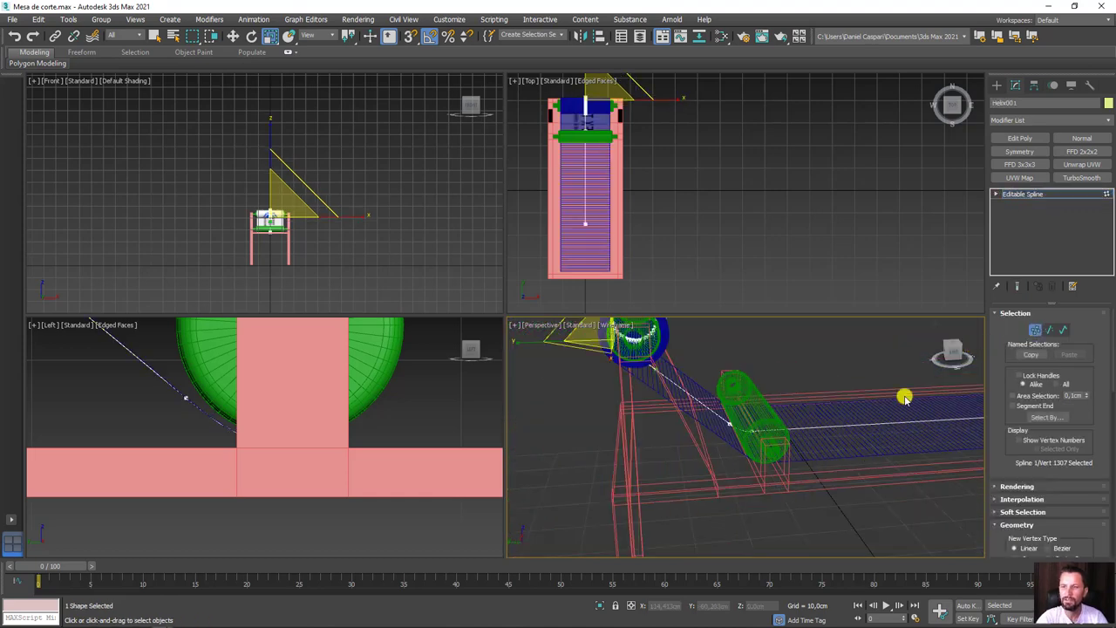
mouse_move(905, 397)
middle_mouse_down("alt")
mouse_move(720, 406)
mouse_move(835, 481)
middle_mouse_up("alt")
left_click(619, 394)
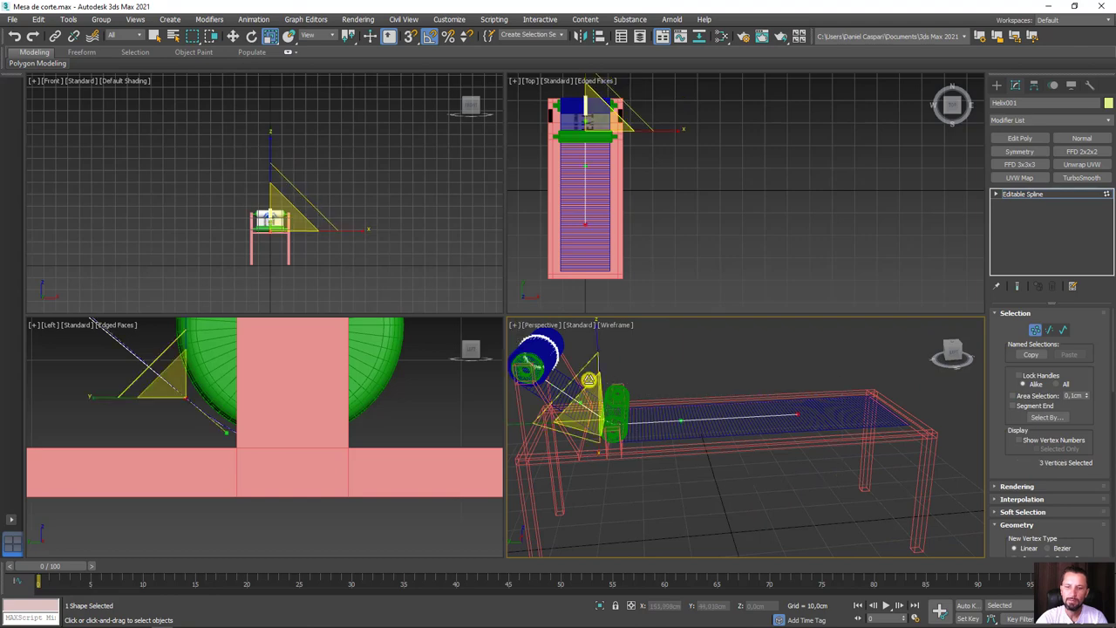
key("F3")
middle_click_drag(674, 413, 628, 393, "alt")
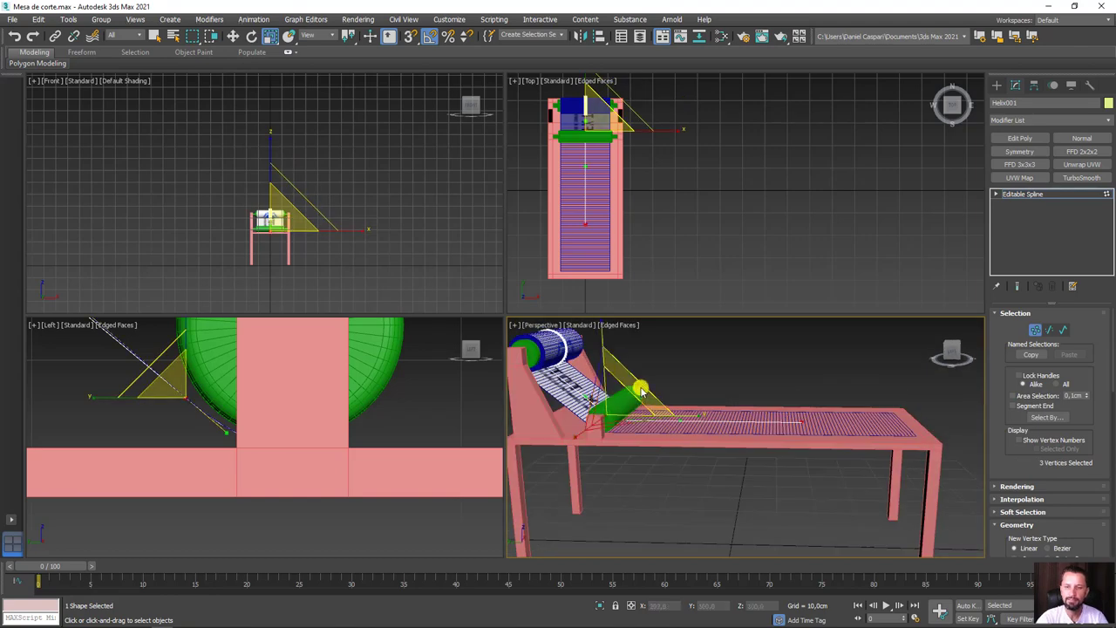
key("w")
scroll(585, 372, "up", 3)
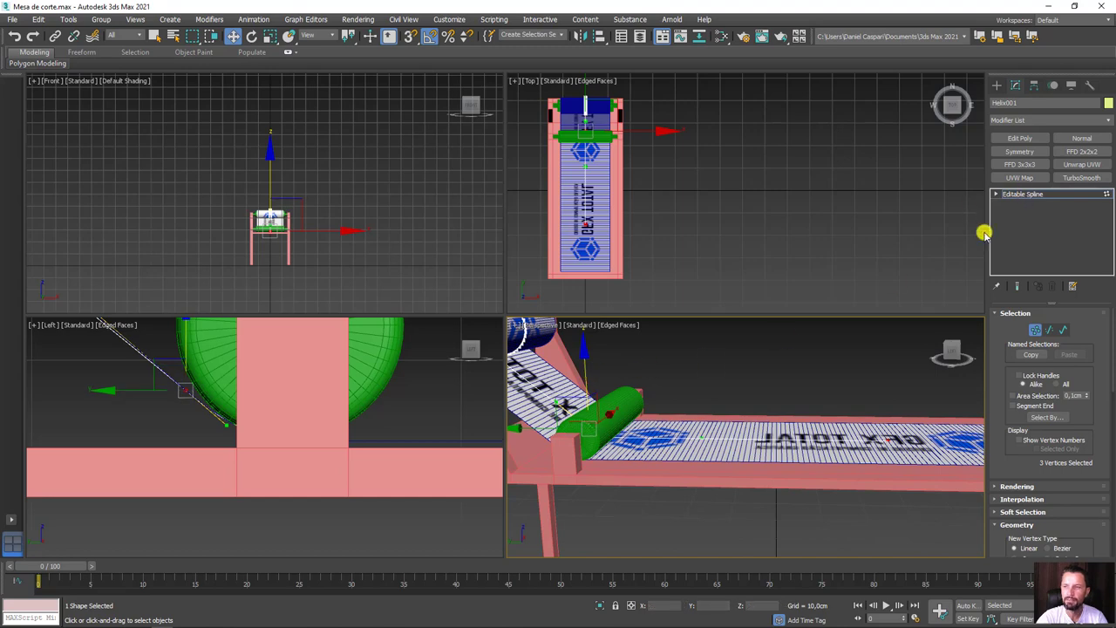
- Reselect the paper, set its Path Deform Percent to 55,5, and bring up the Slate Material Editor
left_click(777, 419)
middle_click_drag(777, 401, 647, 377, "alt")
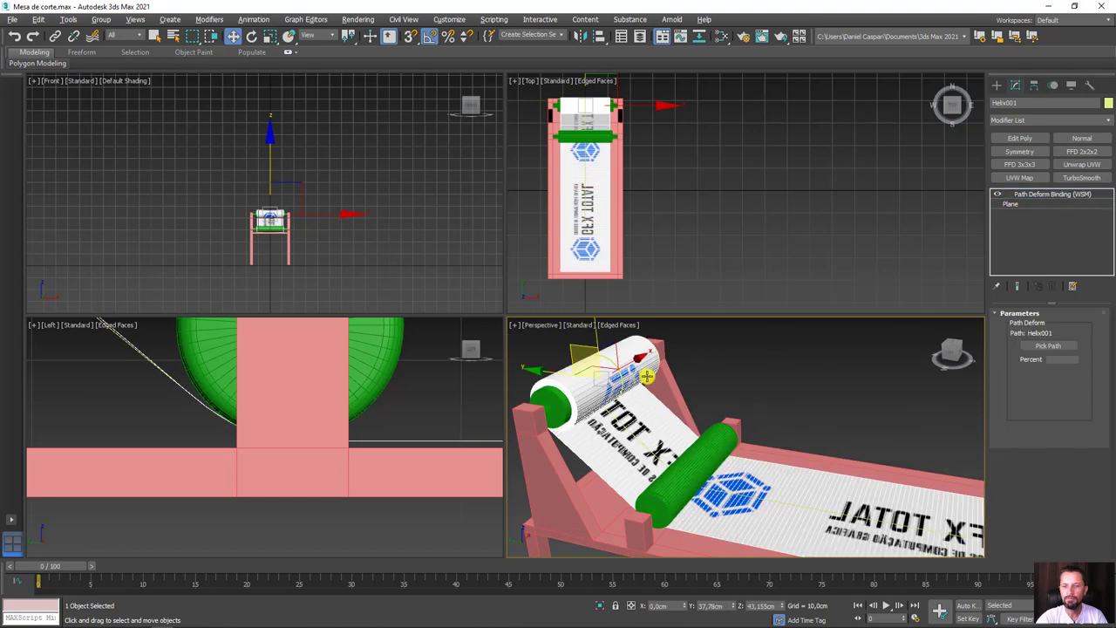
mouse_move(1082, 360)
left_mouse_down()
mouse_move(1096, 354)
mouse_move(1078, 357)
left_mouse_up()
middle_click_drag(822, 462, 960, 425, "alt")
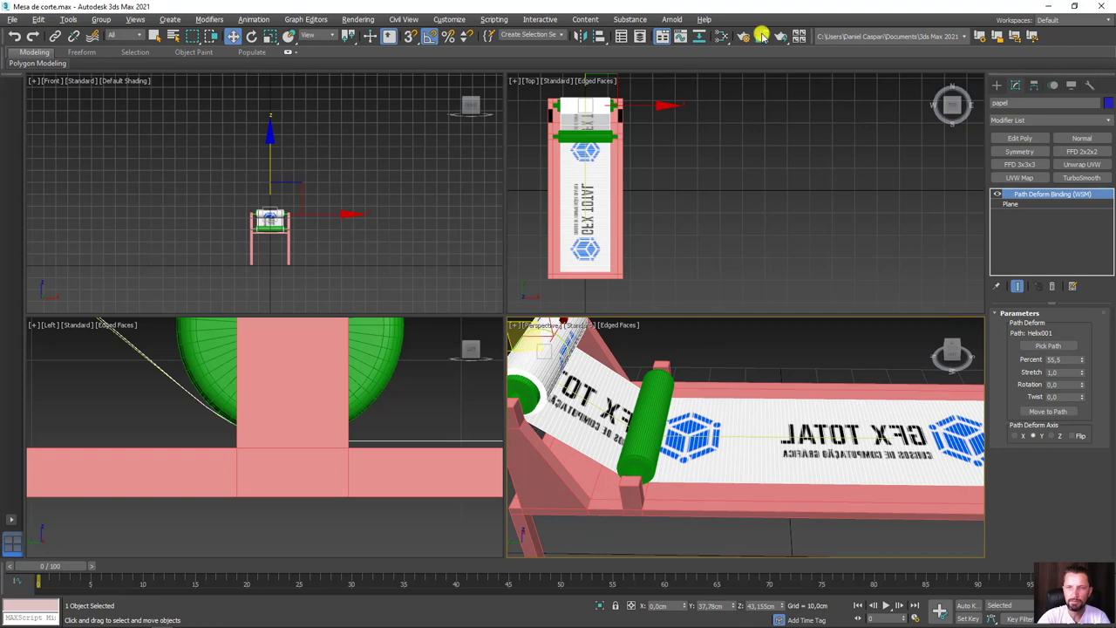
left_click(722, 37)
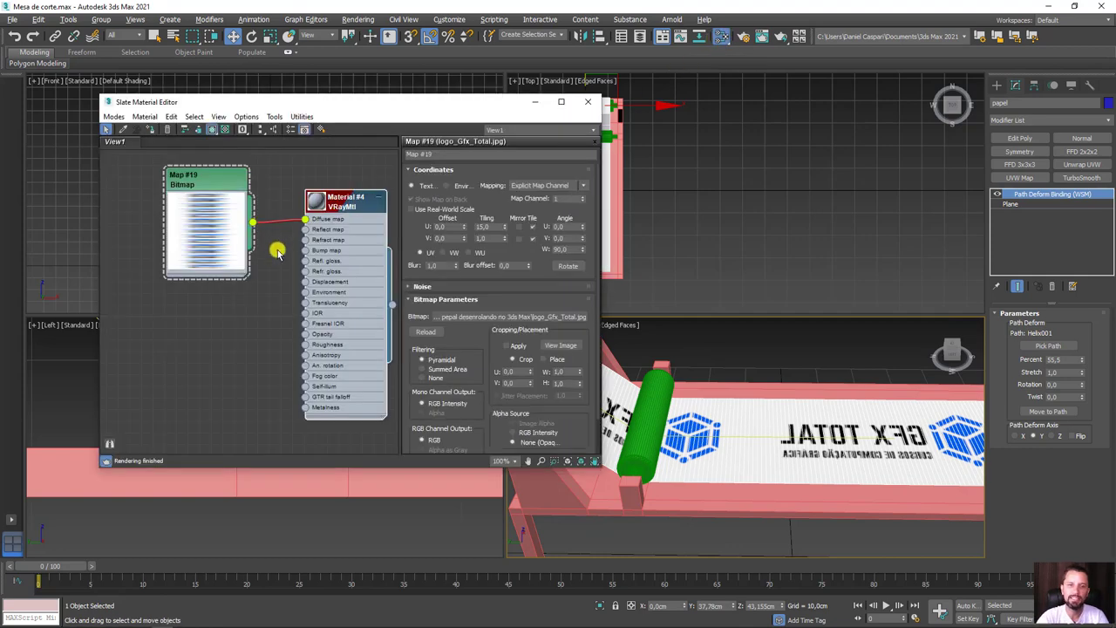
- Open the logo bitmap's Coordinates and test 90° U, V and W angles, resetting each
left_click(201, 181)
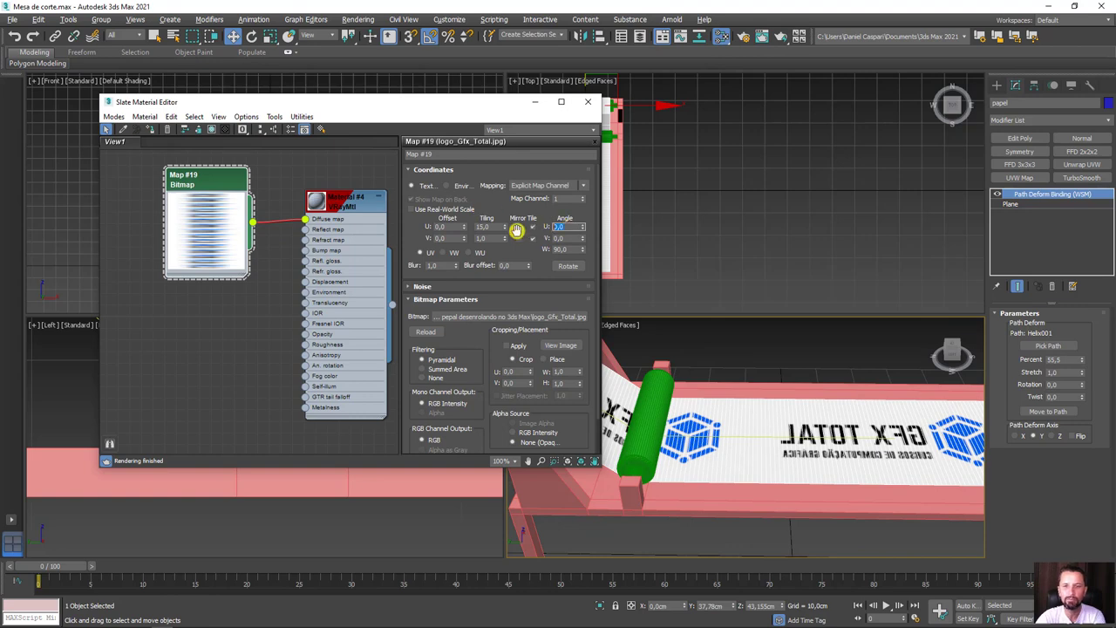
type("90")
key("Return")
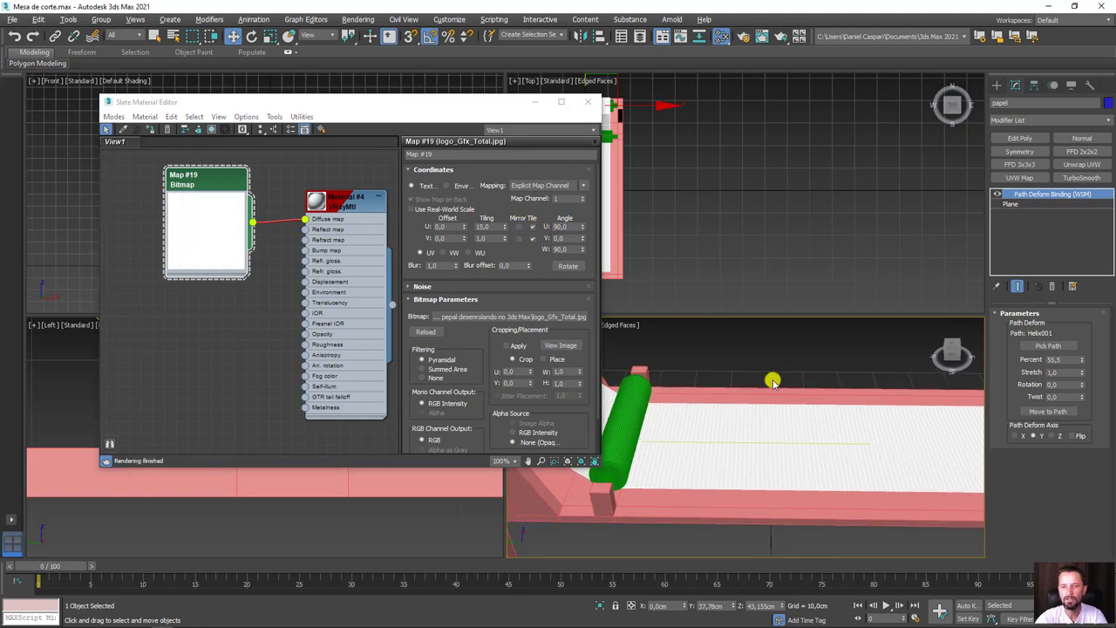
right_click(580, 227)
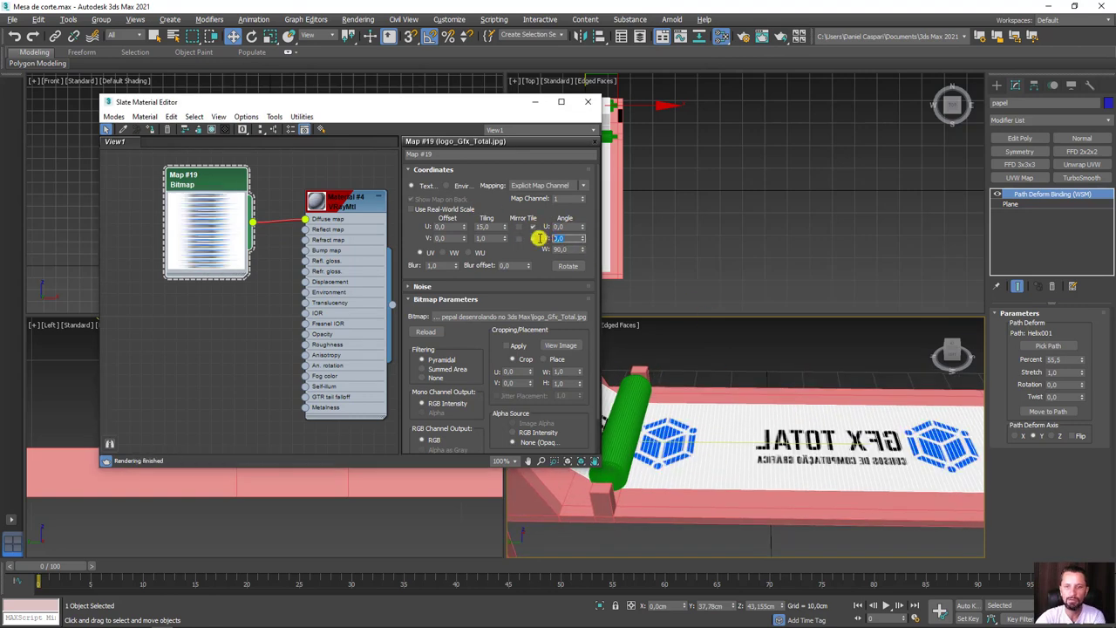
type("90")
key("Return")
middle_click_drag(904, 387, 759, 427, "alt")
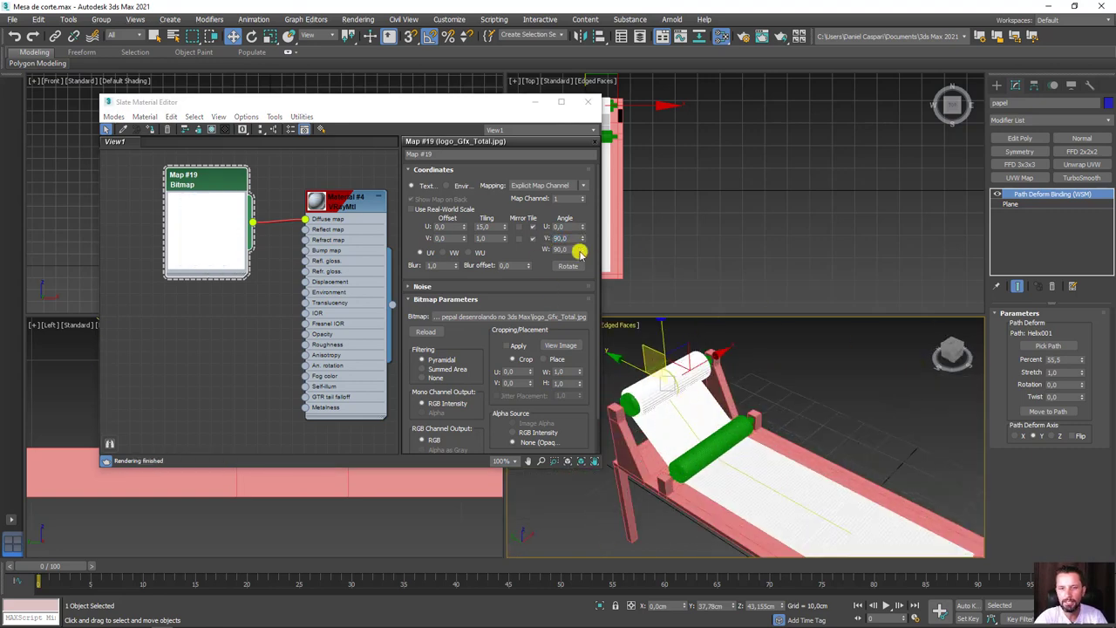
key("Return")
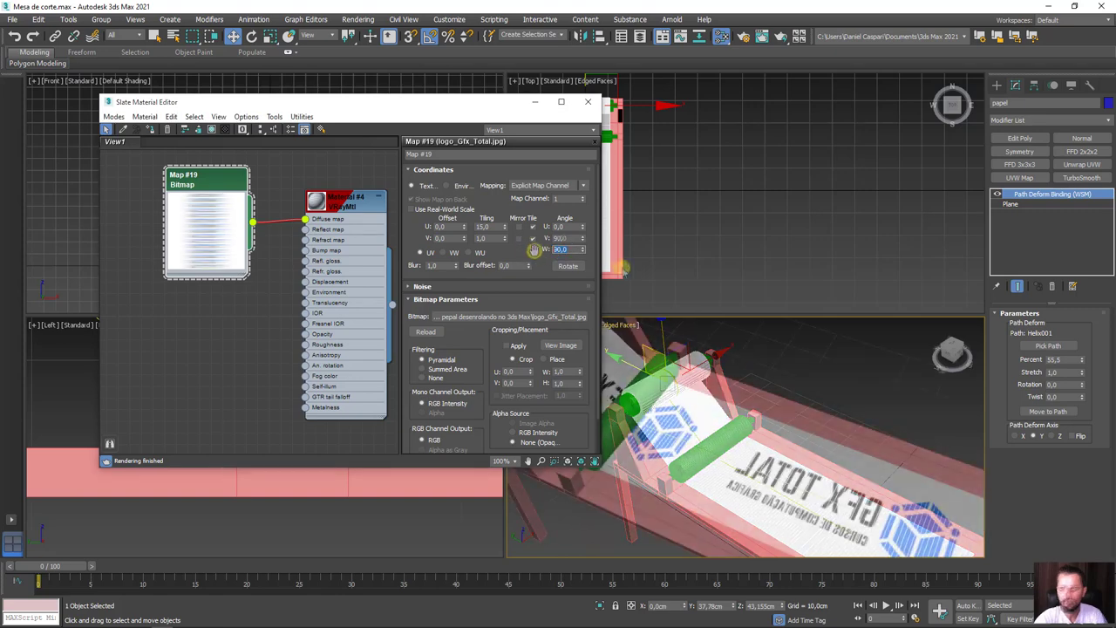
left_click_drag(584, 239, 636, 216)
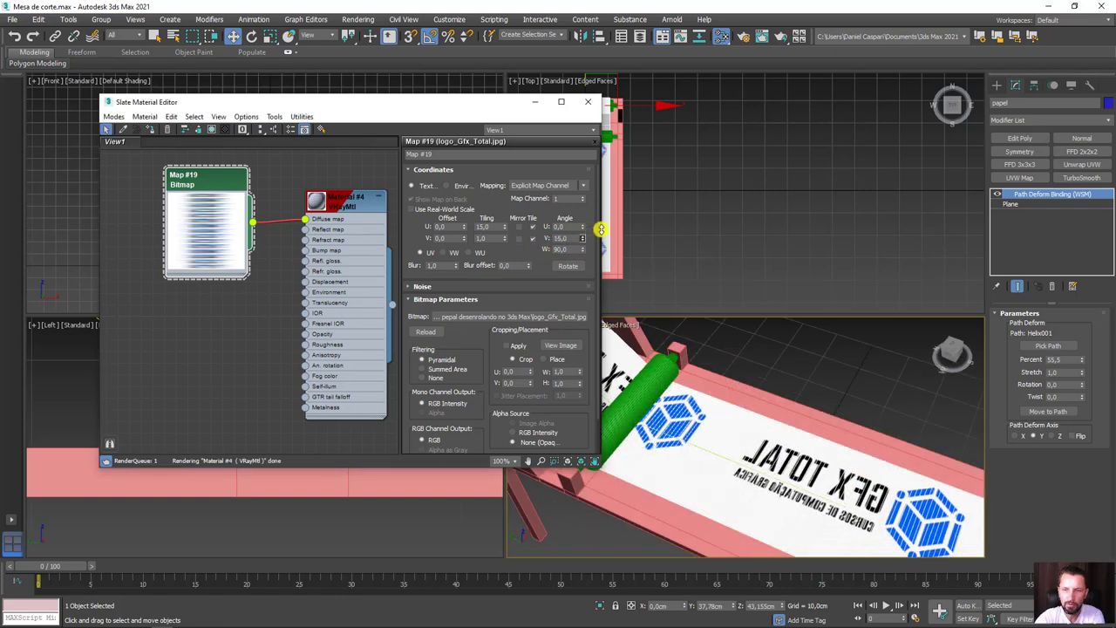
right_click(582, 238)
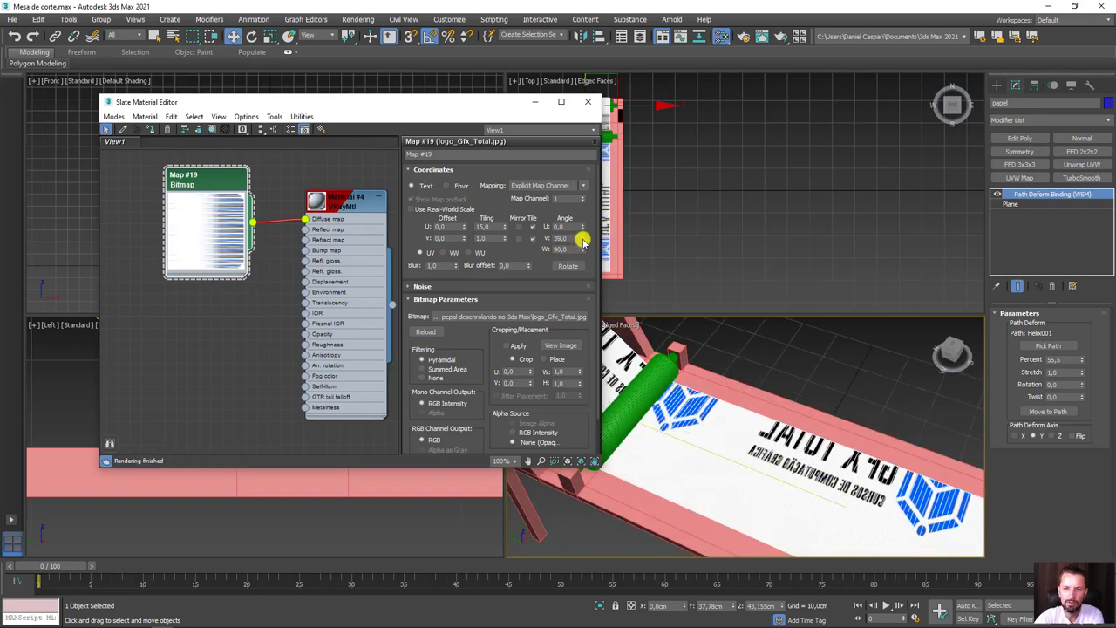
left_click_drag(586, 226, 546, 254)
right_click(581, 225)
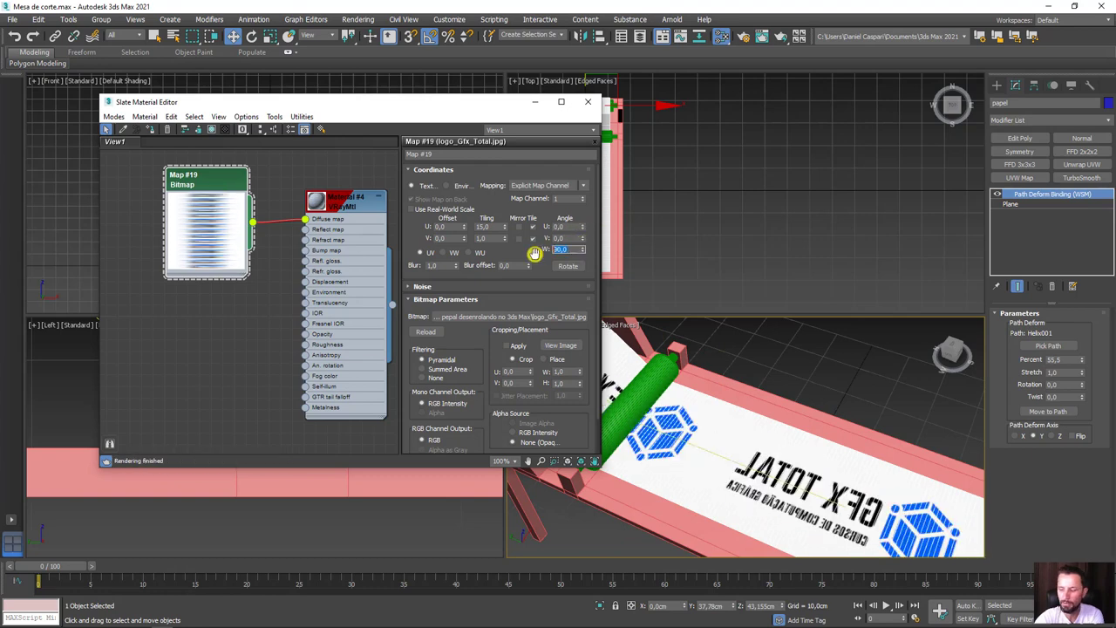
- Set the bitmap's W angle to -90 and V angle to 180, then close the Material Editor
type("-90")
key("Return")
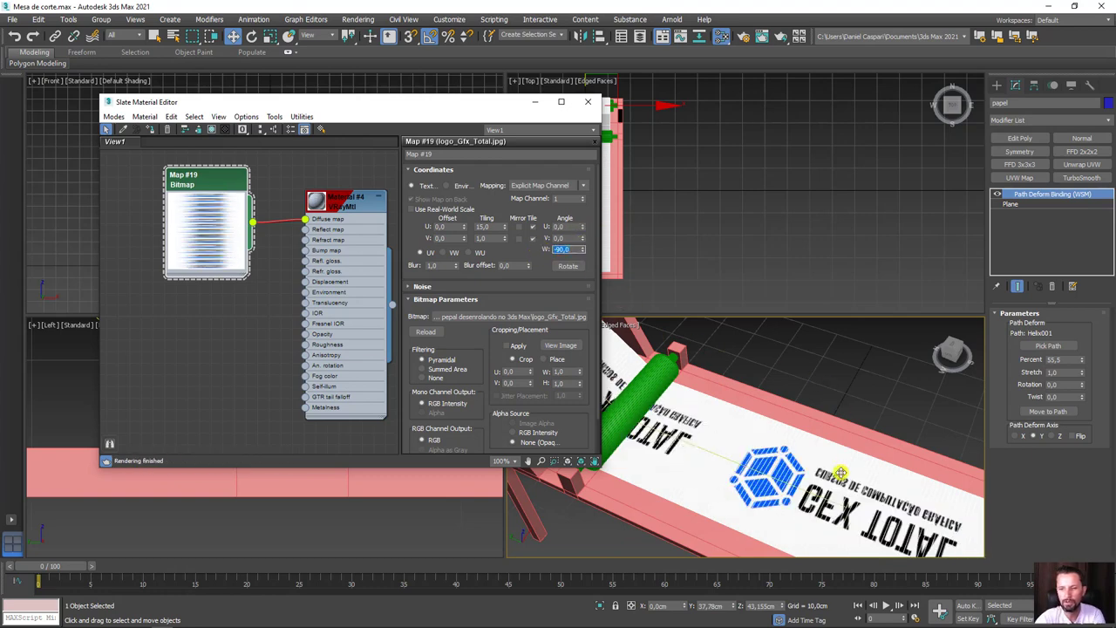
scroll(734, 444, "down", 3)
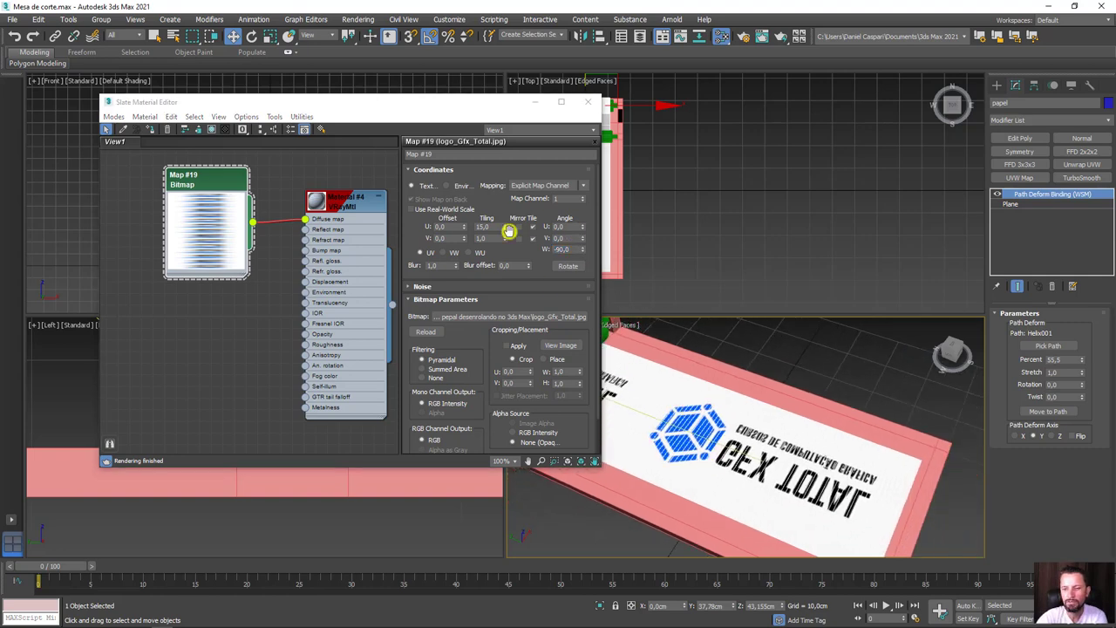
left_click_drag(569, 227, 525, 220)
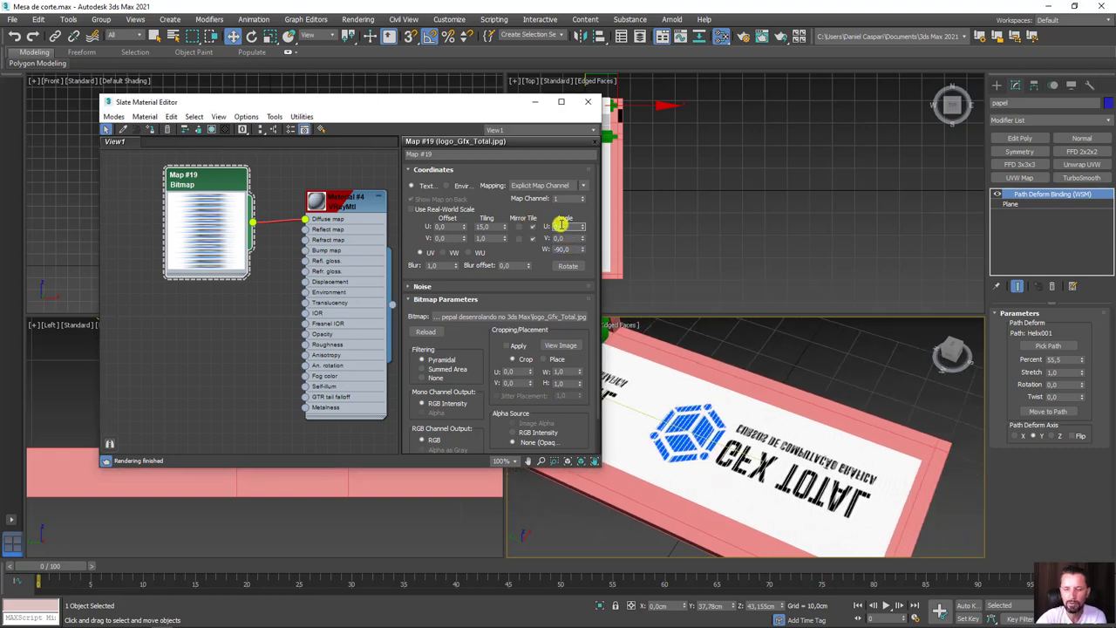
type("180")
key("Return")
type("180")
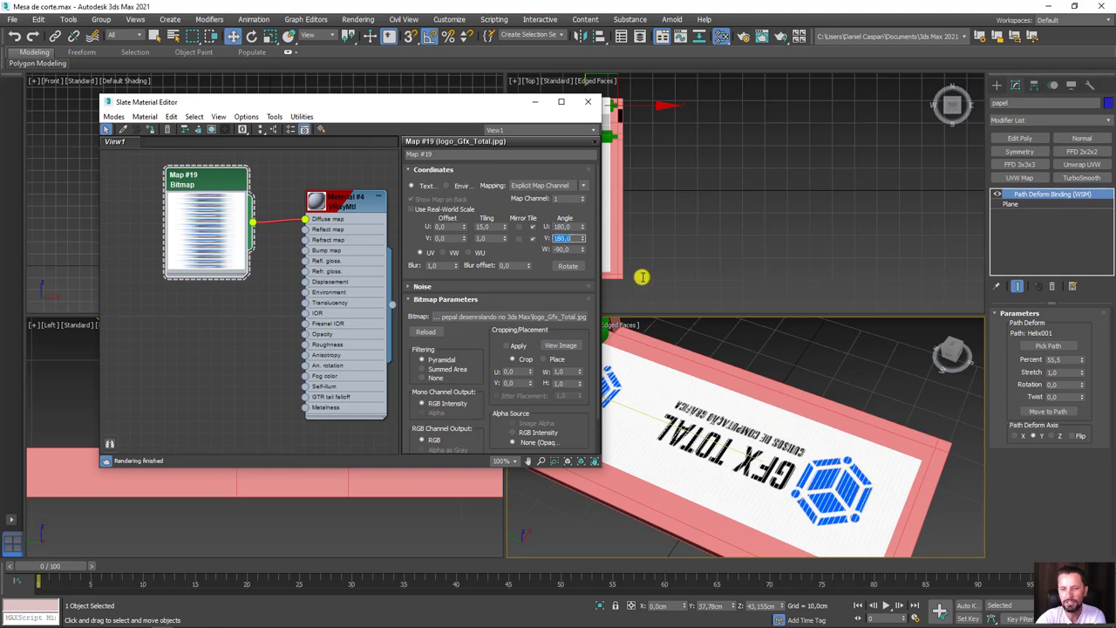
right_click(582, 226)
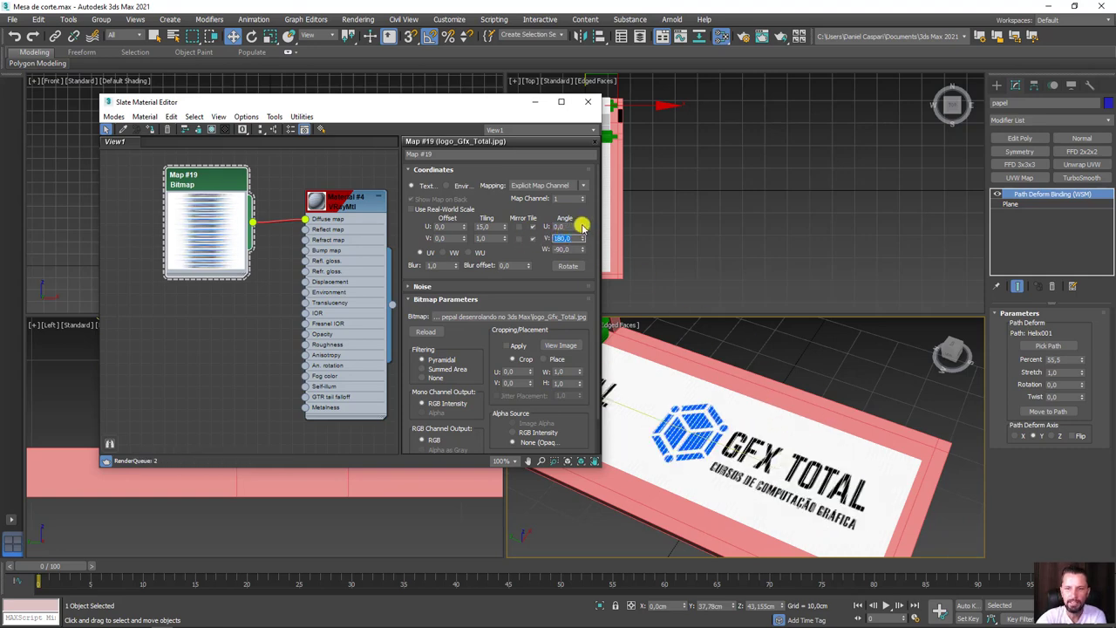
mouse_move(815, 455)
middle_mouse_down("alt")
mouse_move(688, 460)
mouse_move(663, 436)
middle_mouse_up("alt")
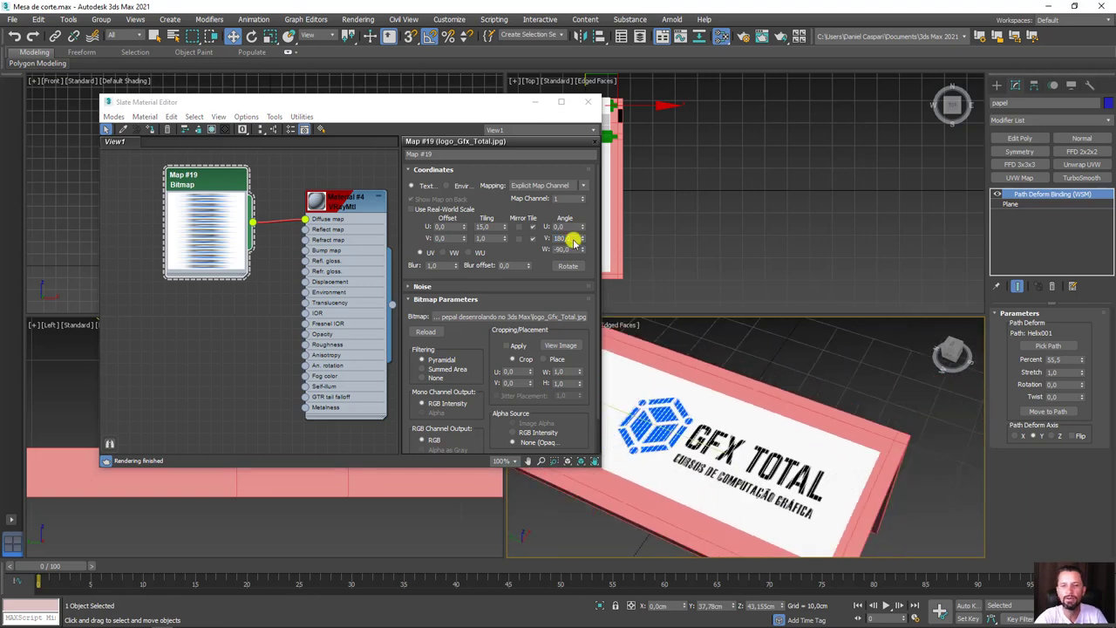
left_click(585, 101)
- Maximize the Perspective viewport and drag Path Deform Percent back down to 47,5
scroll(733, 464, "down", 3)
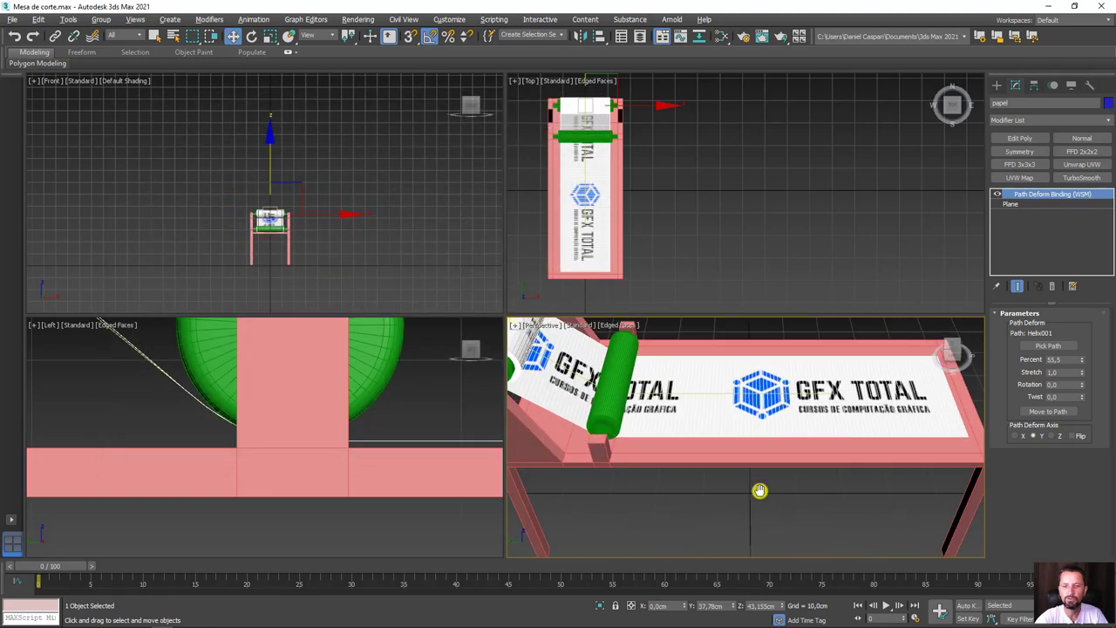
mouse_move(724, 453)
middle_mouse_down("alt")
mouse_move(733, 464)
mouse_move(749, 428)
middle_mouse_up("alt")
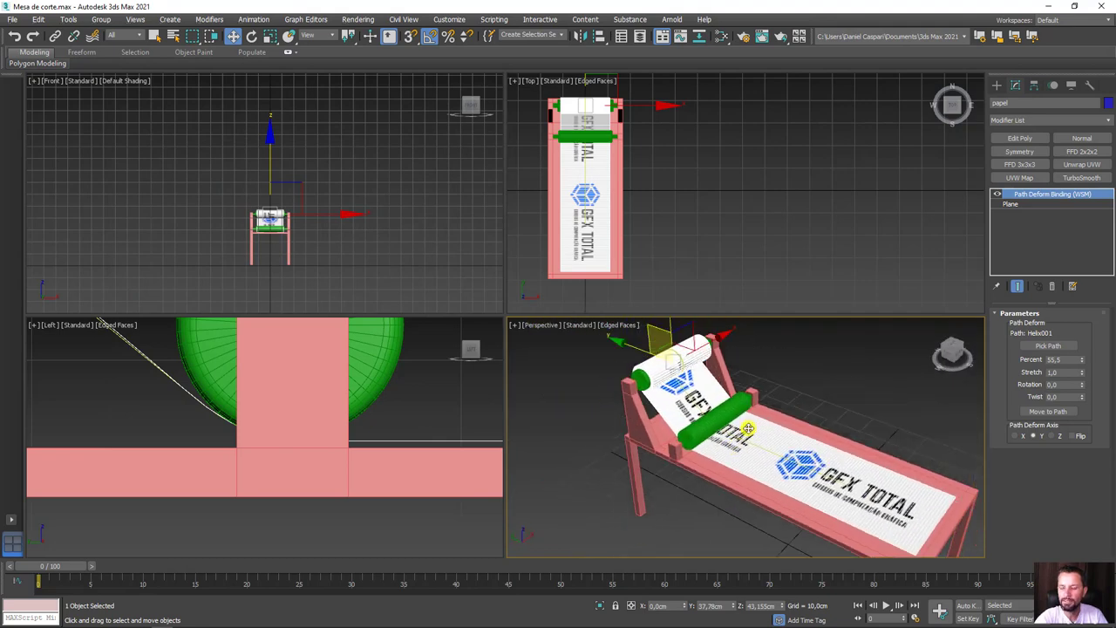
middle_click_drag(862, 513, 420, 278, "alt")
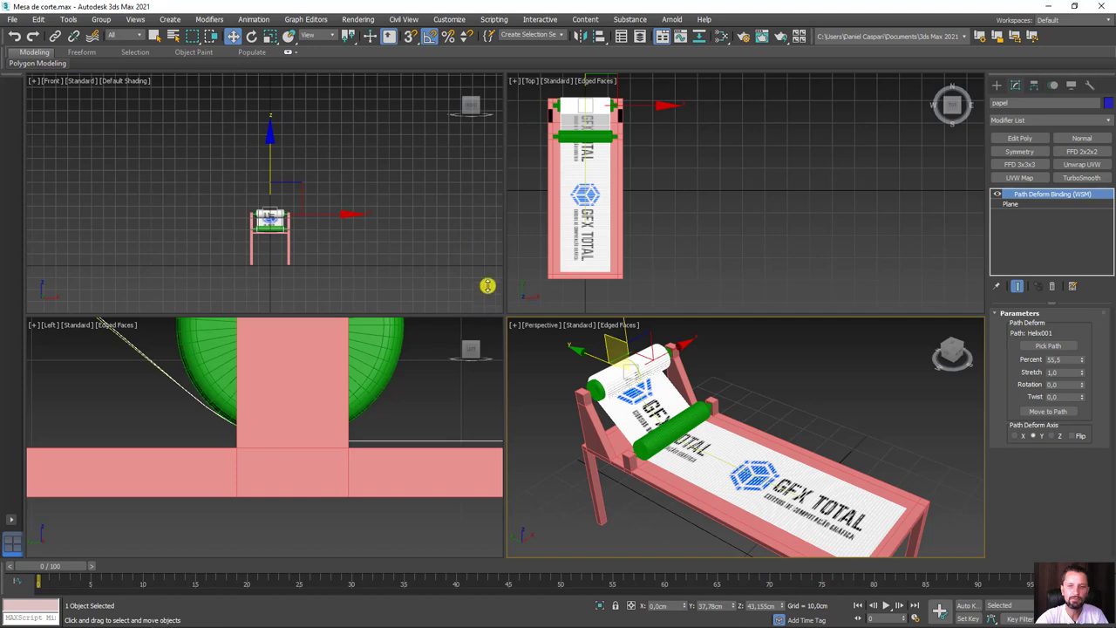
left_click_drag(488, 286, 488, 281)
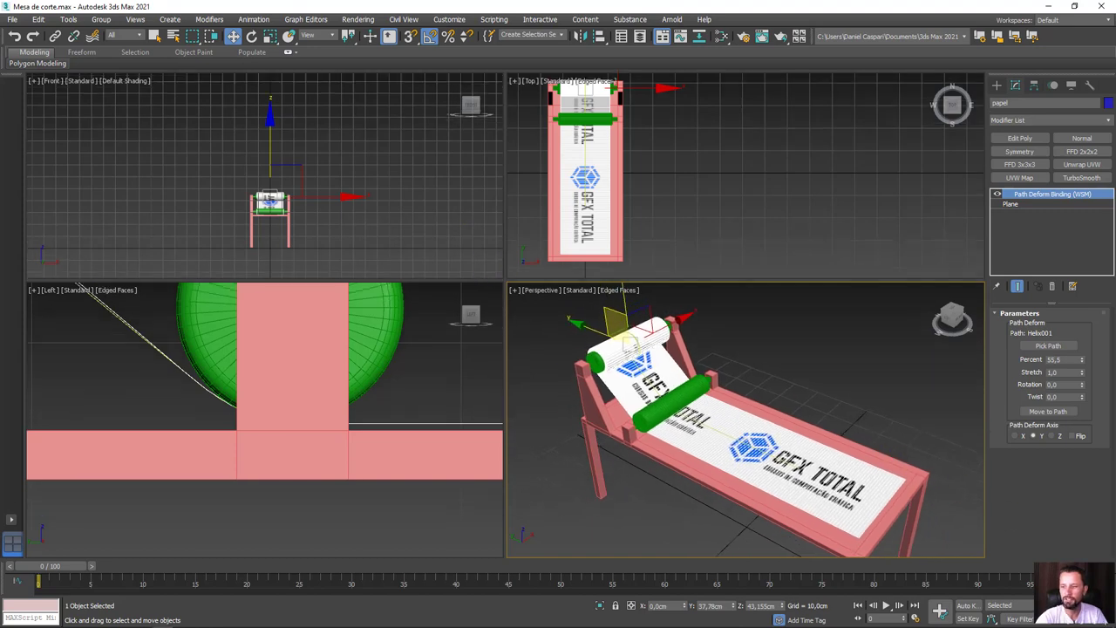
key("alt+w")
scroll(698, 396, "down", 1)
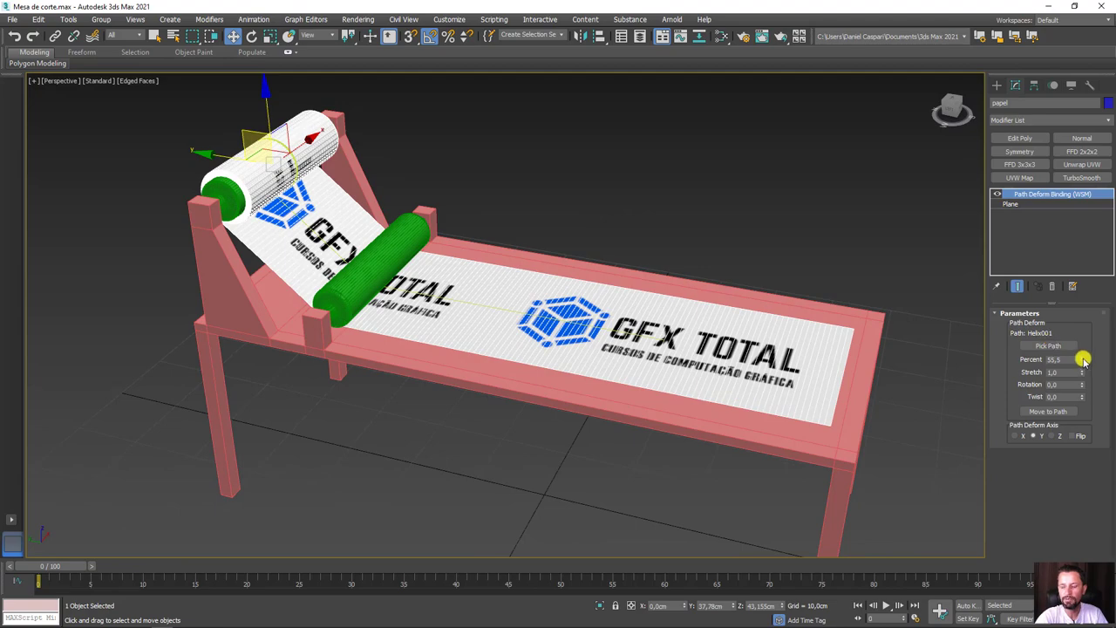
mouse_move(1082, 360)
left_mouse_down()
mouse_move(1069, 265)
mouse_move(1064, 372)
left_mouse_up()
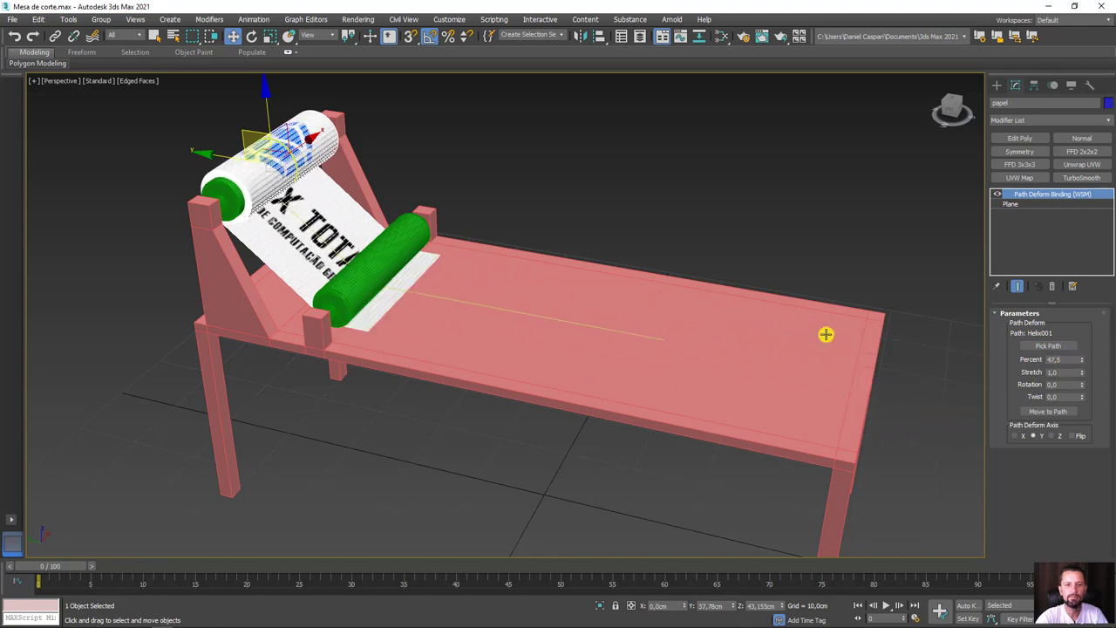
scroll(375, 281, "up", 2)
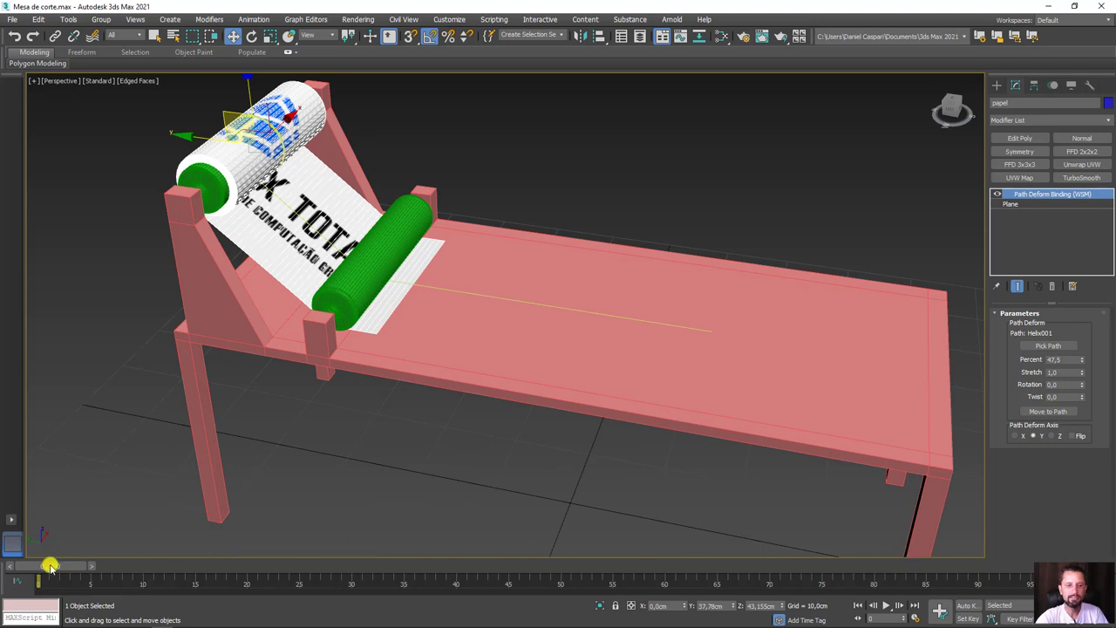
mouse_move(50, 567)
left_mouse_down()
mouse_move(1003, 567)
mouse_move(486, 567)
mouse_move(3, 590)
left_mouse_up()
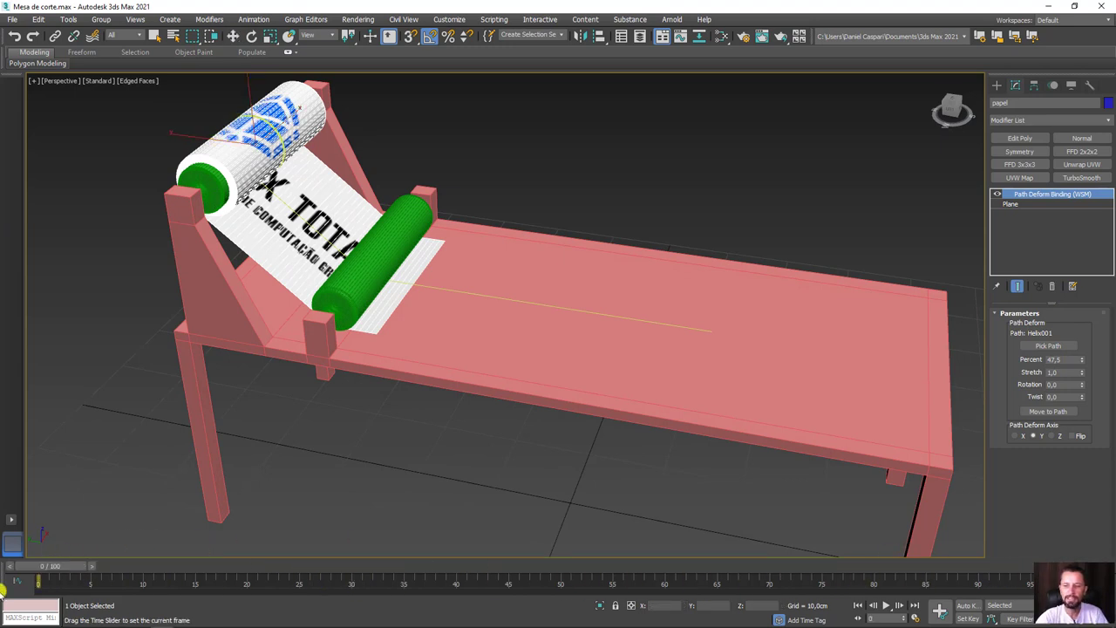
- Set the timeline End Time to 500 frames in Time Configuration
key("w")
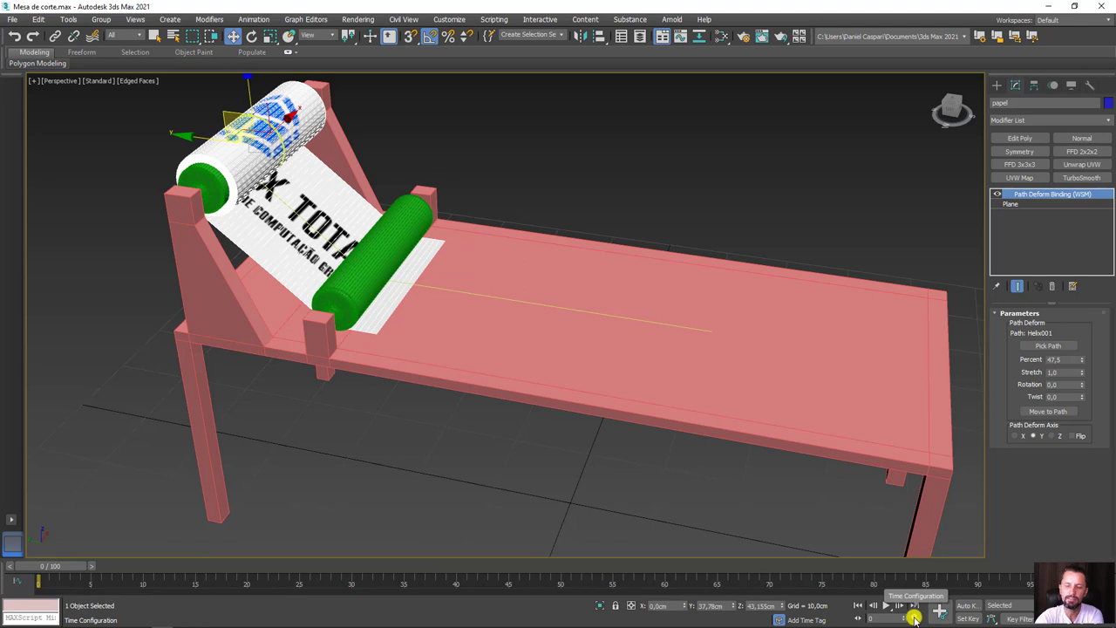
left_click(914, 617)
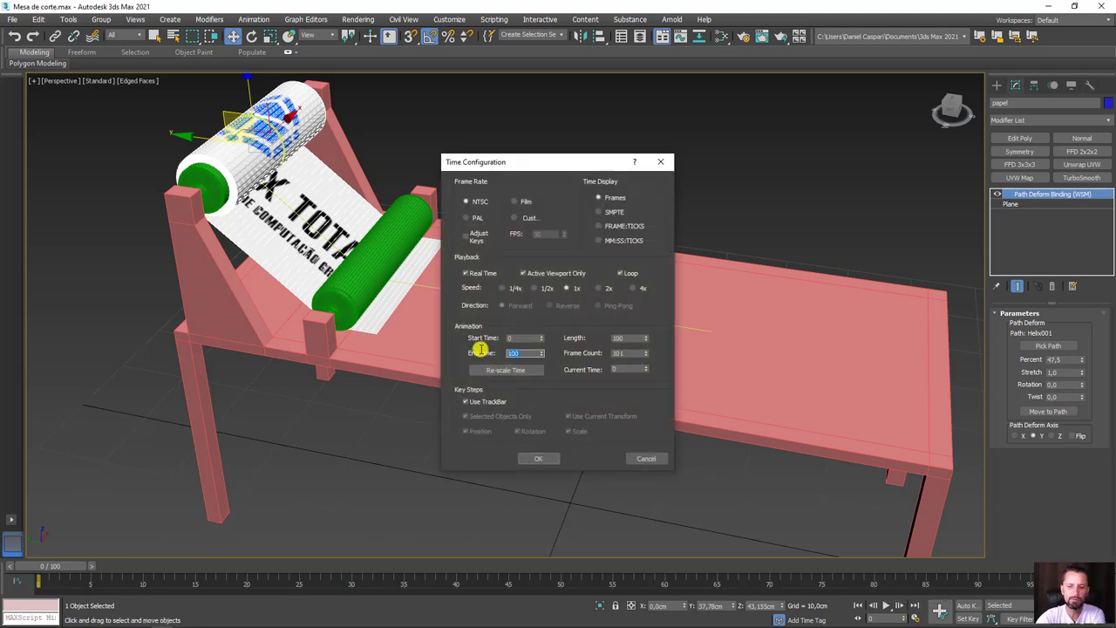
type("00")
key("Return")
left_click(539, 458)
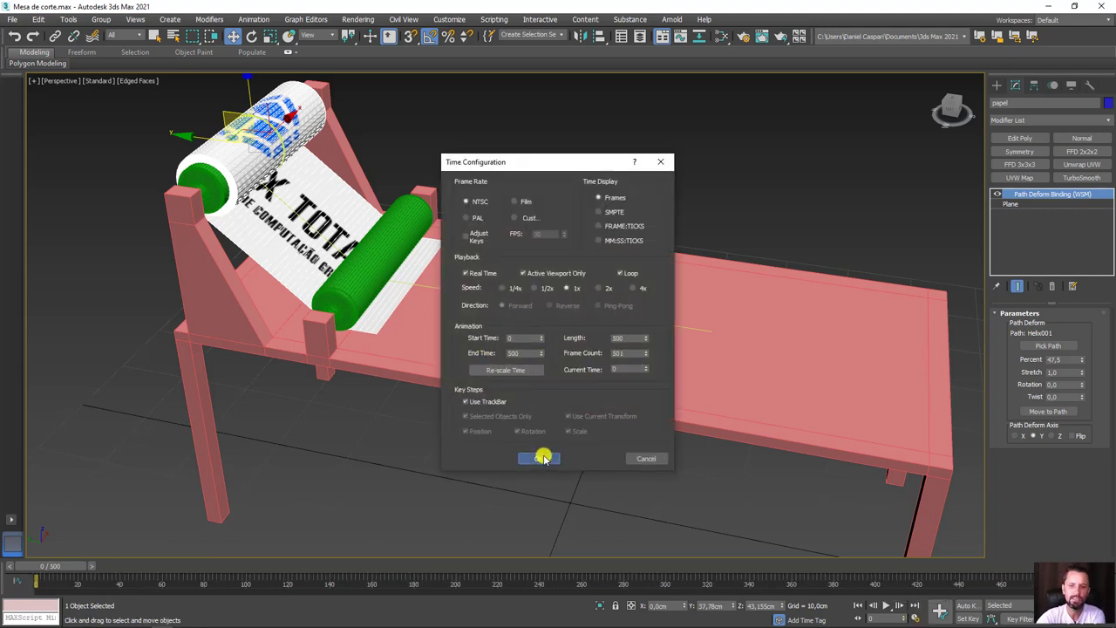
- With Auto Key, keyframe Percent to about 139 at frame 500, then scrub to preview
left_click(967, 605)
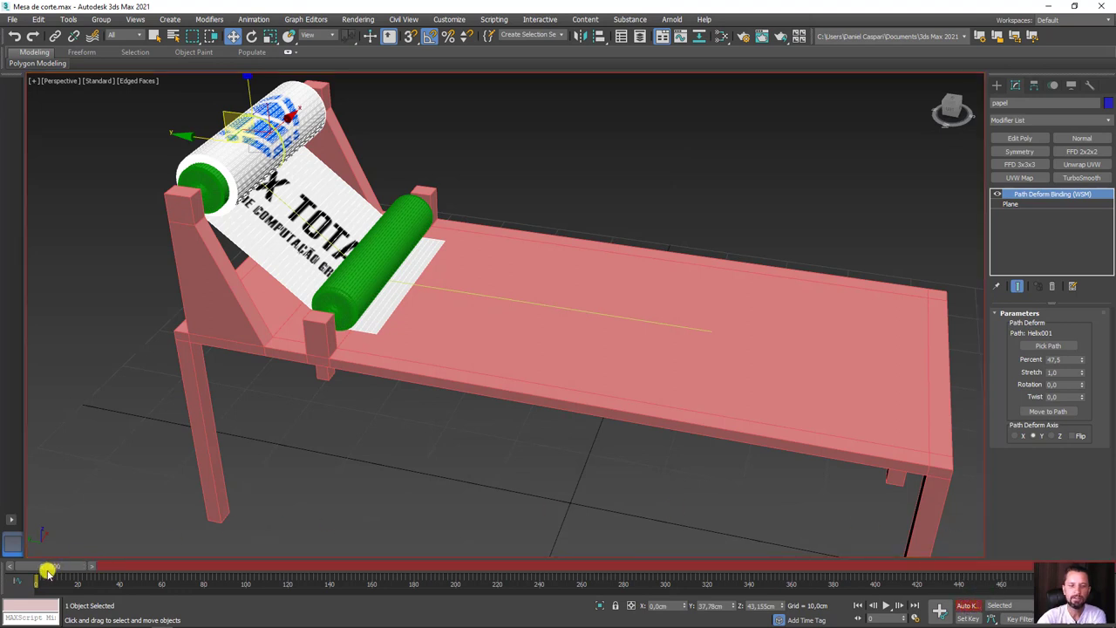
left_click_drag(46, 570, 1094, 564)
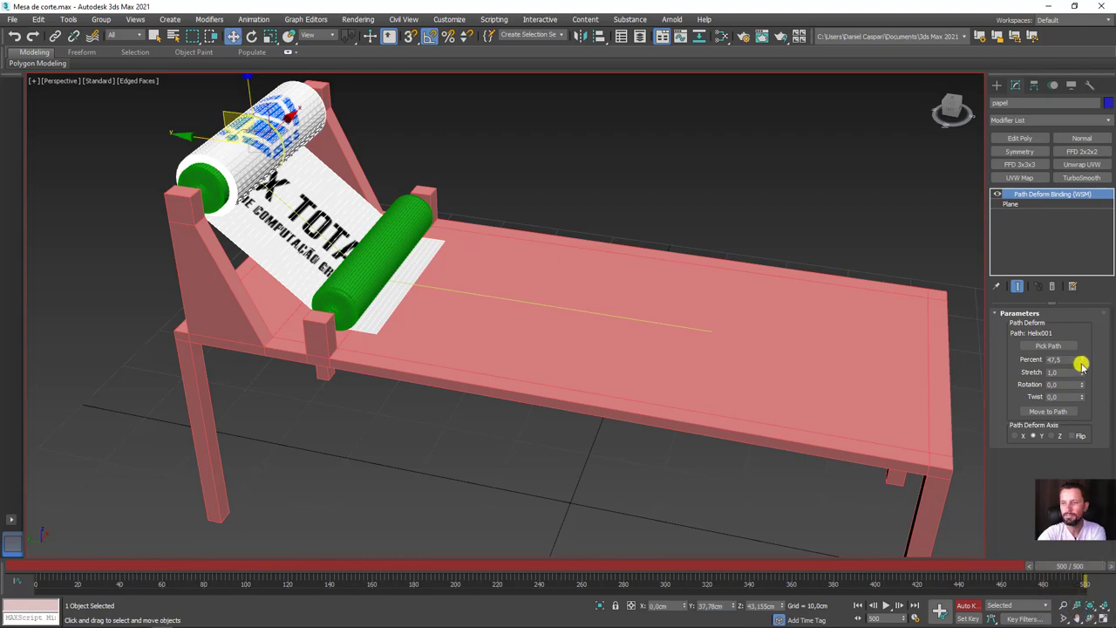
mouse_move(1081, 360)
left_mouse_down()
mouse_move(1108, 319)
mouse_move(1110, 290)
mouse_move(18, 281)
mouse_move(45, 267)
mouse_move(35, 250)
mouse_move(48, 252)
left_mouse_up()
middle_click_drag(164, 214, 632, 304, "alt")
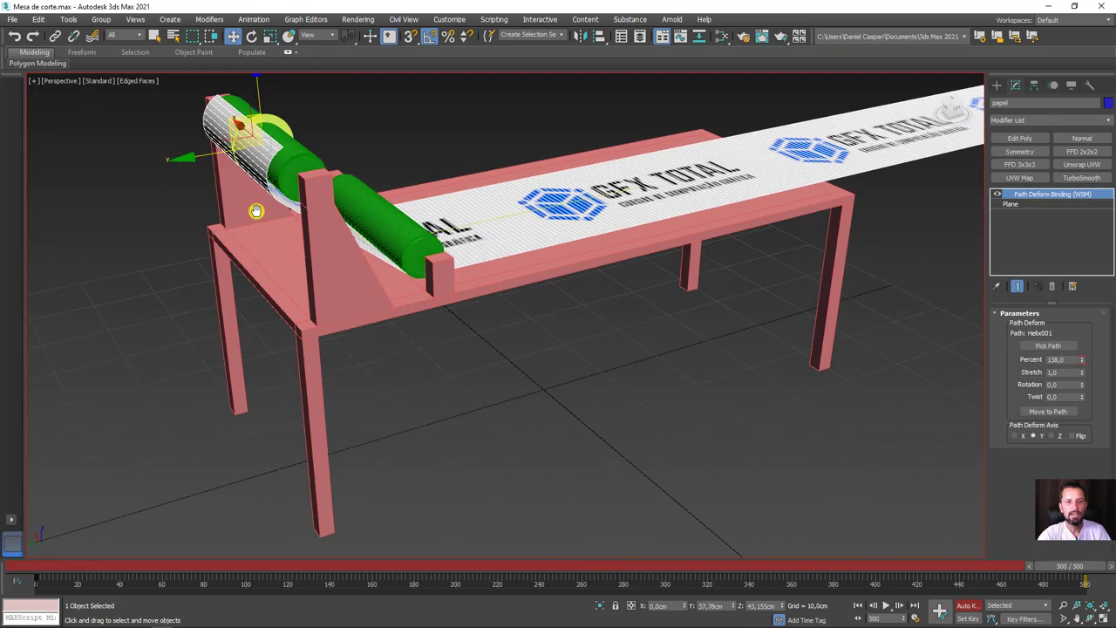
left_click(1082, 357)
mouse_move(708, 360)
middle_mouse_down("alt")
mouse_move(466, 274)
mouse_move(508, 262)
mouse_move(457, 277)
mouse_move(576, 349)
mouse_move(610, 402)
middle_mouse_up("alt")
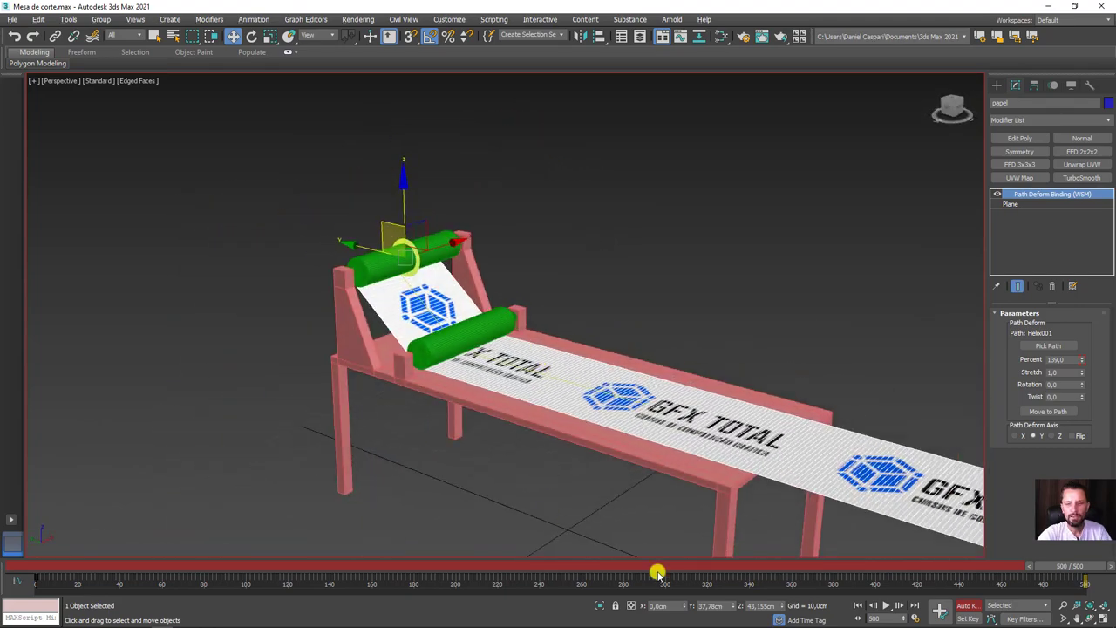
left_click(968, 606)
mouse_move(1089, 565)
left_mouse_down()
mouse_move(730, 530)
mouse_move(208, 538)
mouse_move(879, 530)
mouse_move(444, 546)
mouse_move(1059, 549)
mouse_move(8, 541)
left_mouse_up()
- Select the Helix001 spline and hide it with Hide Selection
key("w")
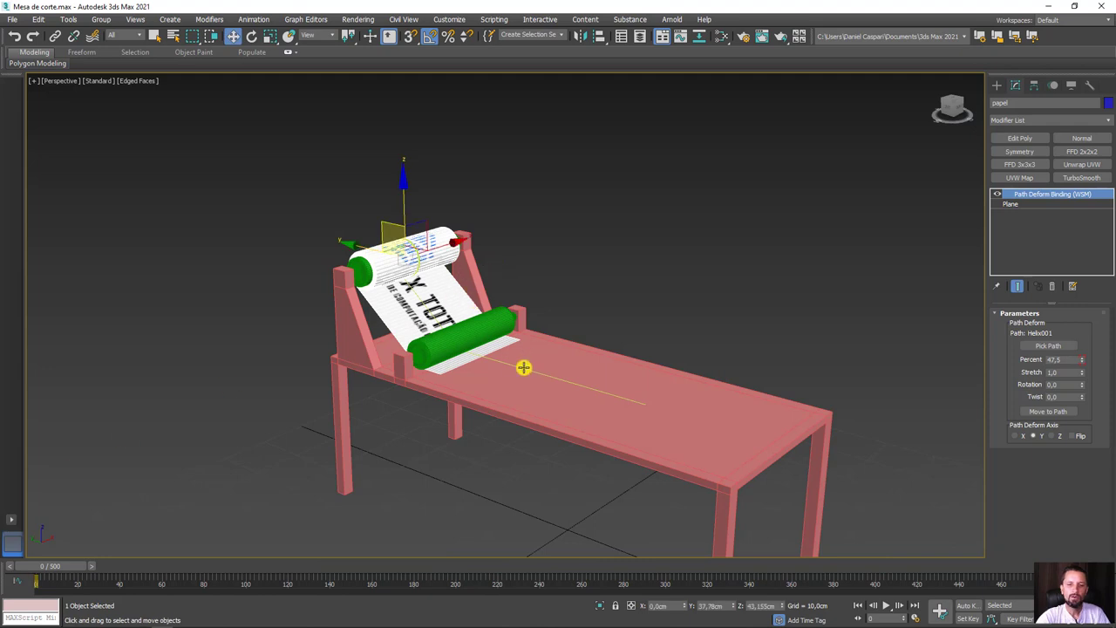
left_click(515, 367)
right_click(514, 368)
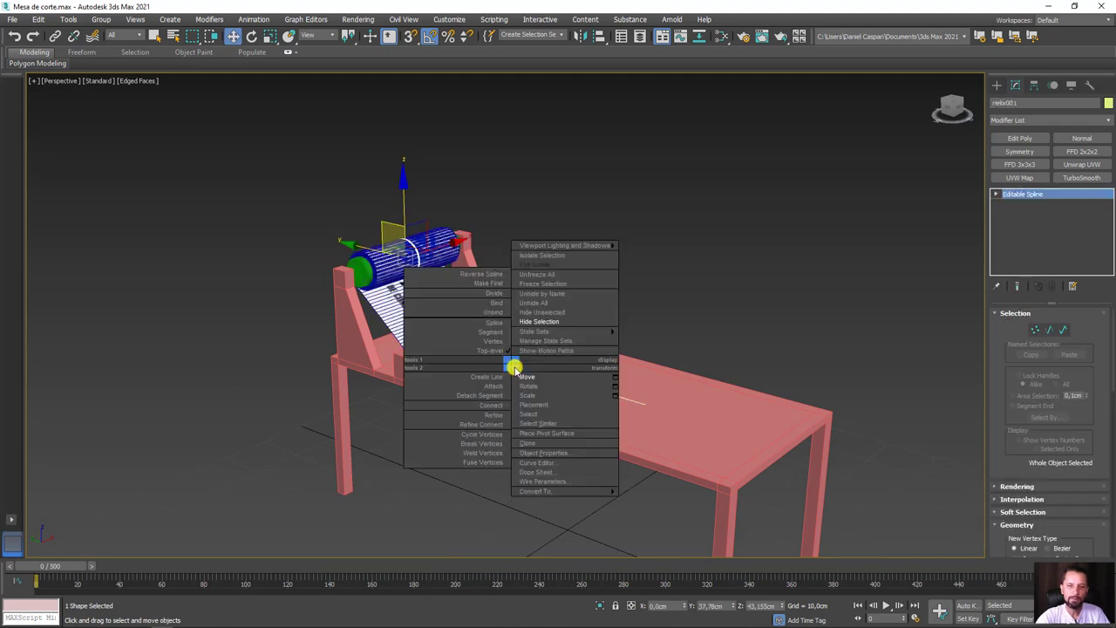
left_click(552, 322)
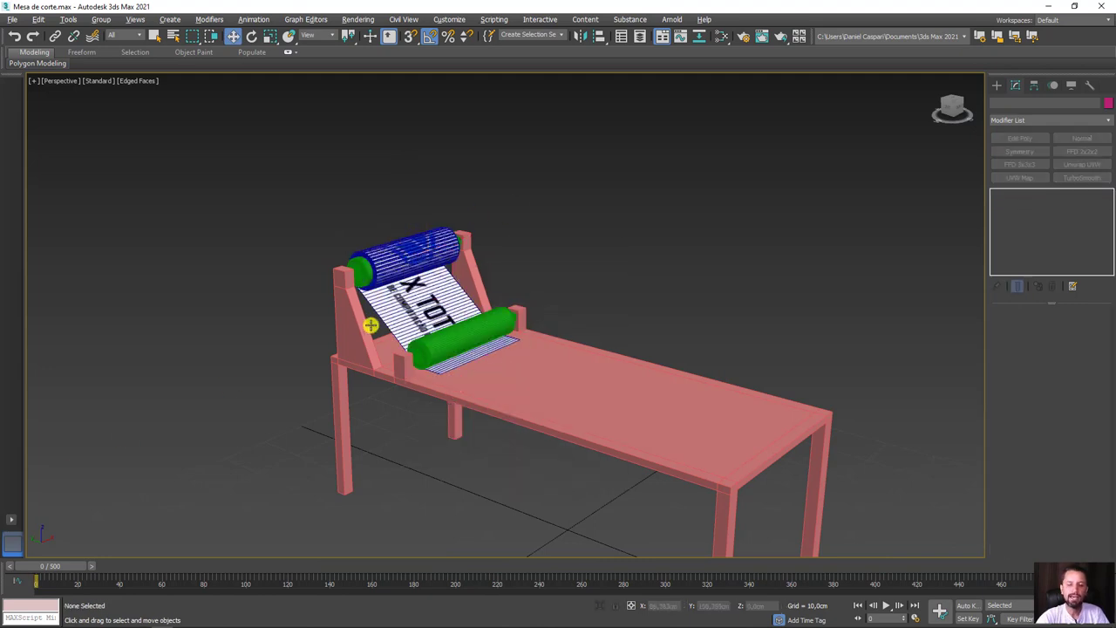
scroll(371, 325, "up", 1)
scroll(367, 287, "up", 5)
scroll(387, 301, "up", 2)
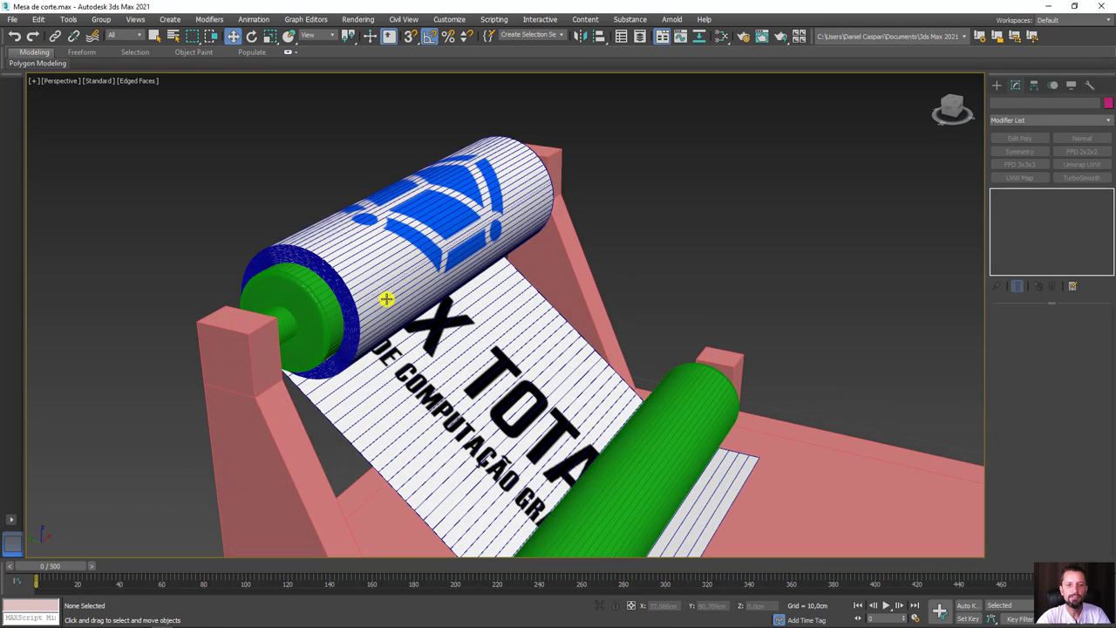
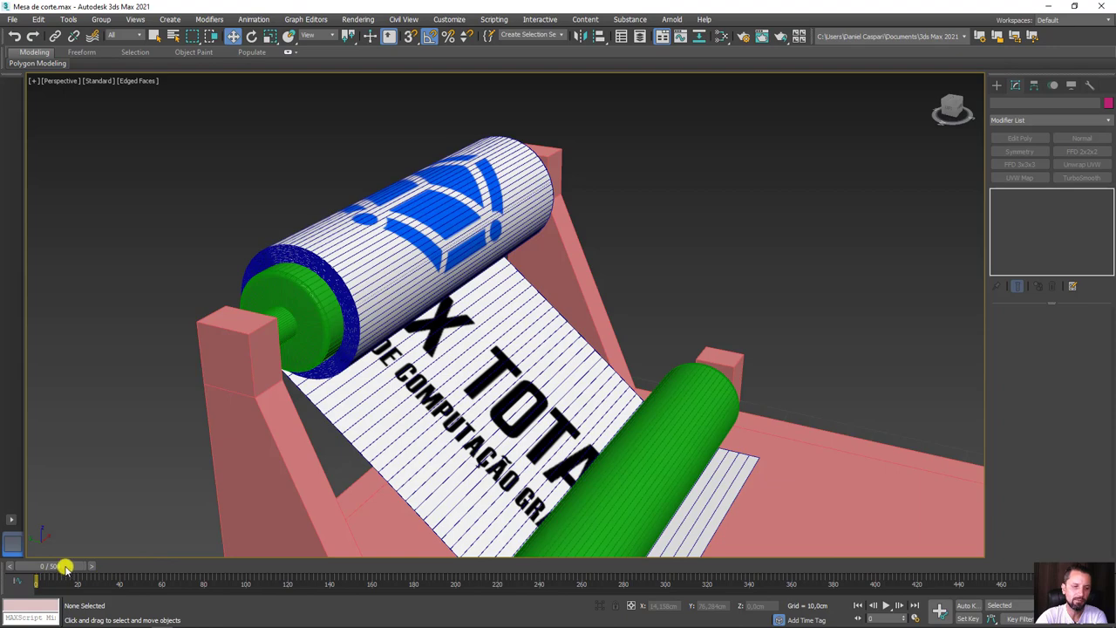
- Scrub the timeline to preview the paper unrolling and showing the logo
mouse_move(66, 567)
left_mouse_down()
mouse_move(406, 566)
mouse_move(440, 553)
left_mouse_up()
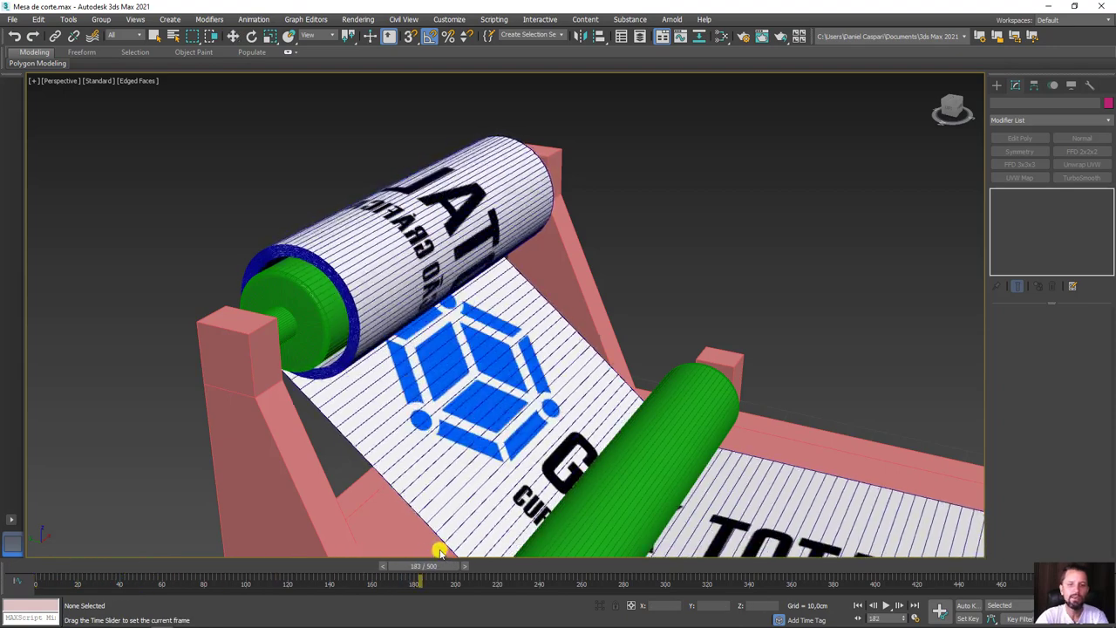
key("w")
scroll(402, 281, "up", 2)
scroll(456, 229, "up", 2)
scroll(463, 216, "up", 2)
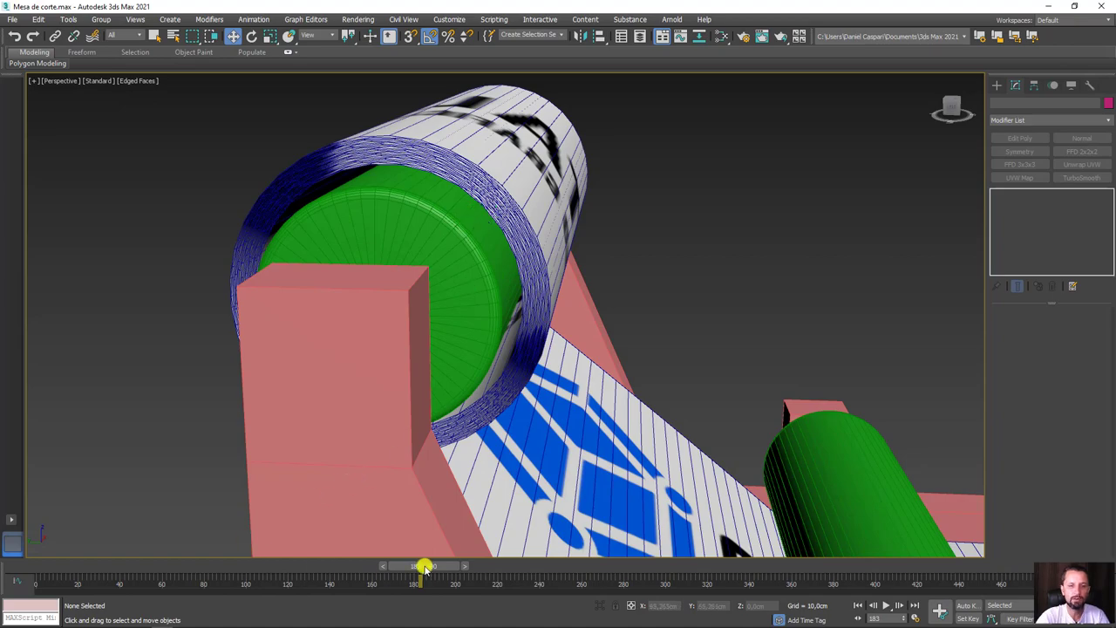
mouse_move(424, 568)
left_mouse_down()
mouse_move(793, 561)
mouse_move(1029, 533)
mouse_move(997, 553)
mouse_move(5, 559)
left_mouse_up()
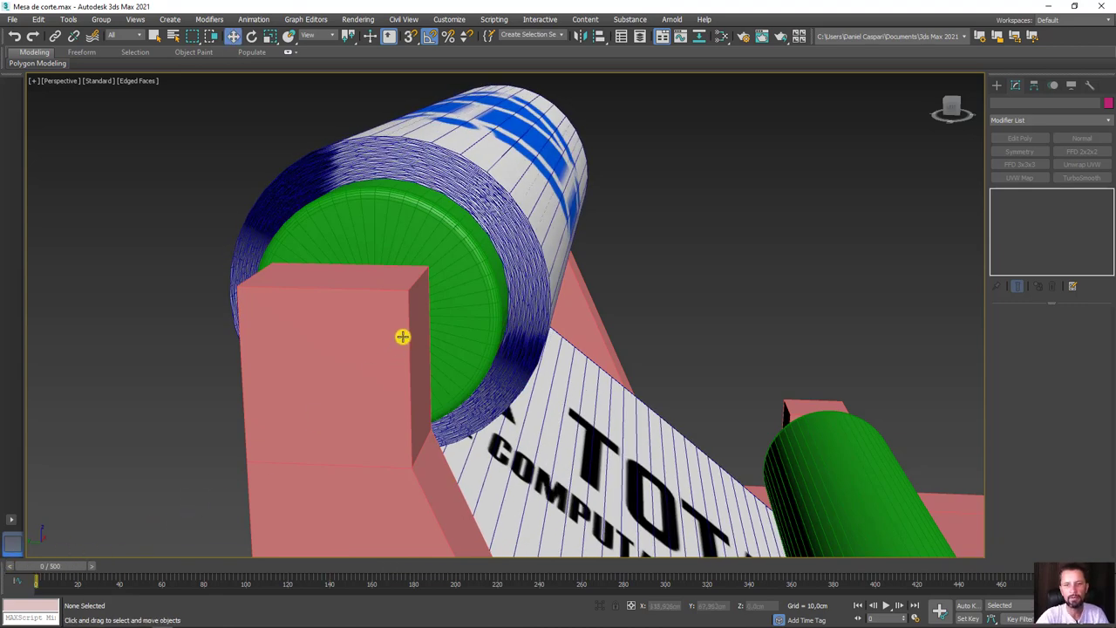
- Select the paper and disable its Path Deform Binding so the strip lies flat
left_click(521, 215)
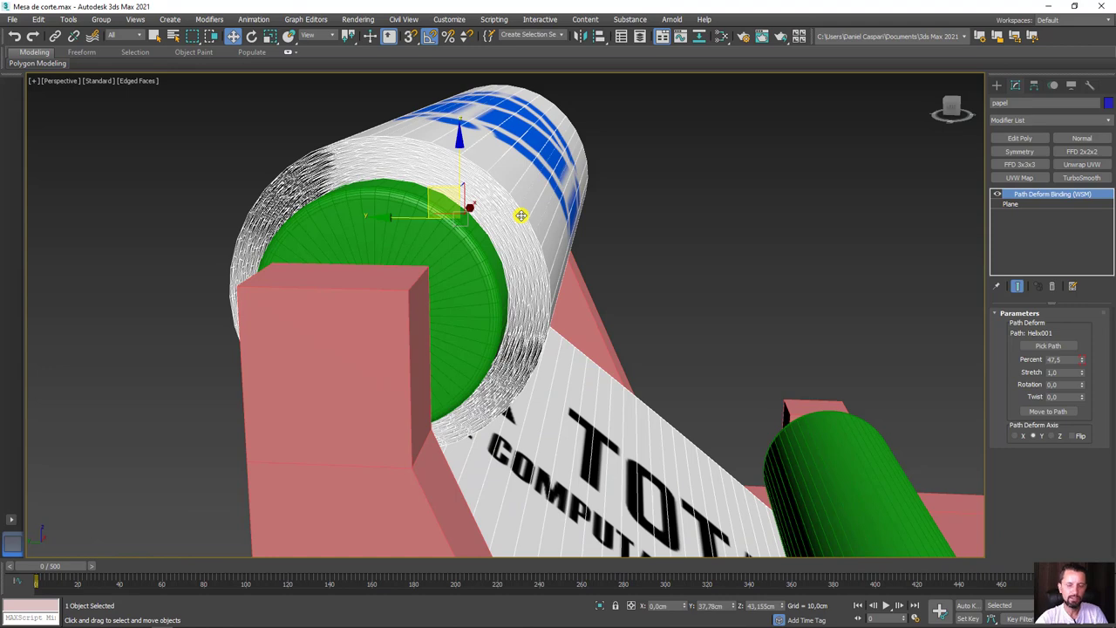
scroll(520, 215, "down", 4)
scroll(535, 254, "down", 3)
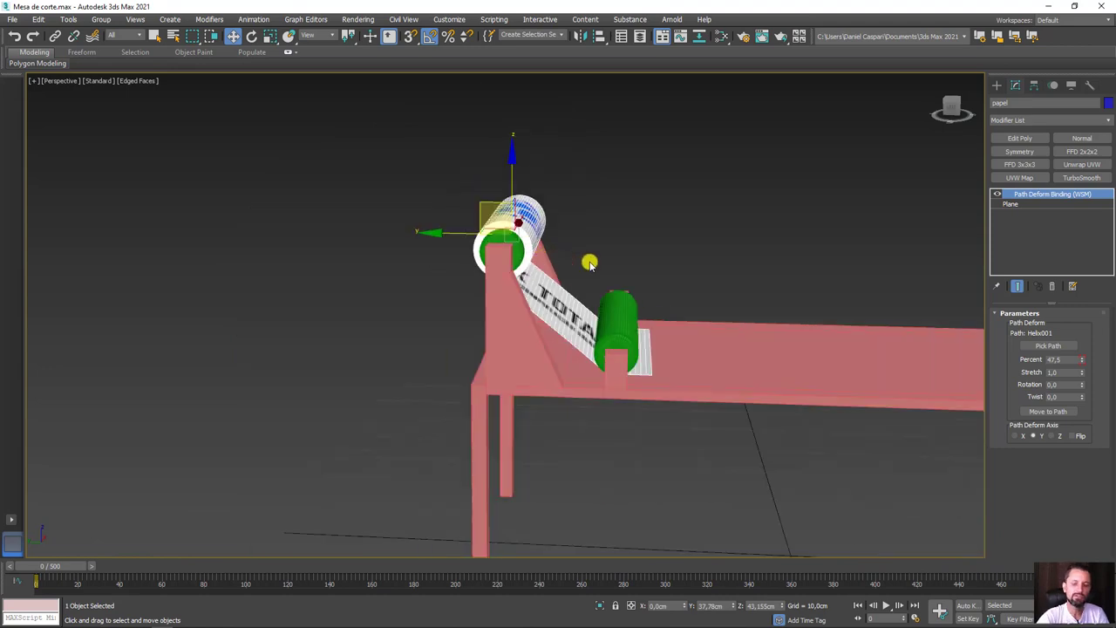
middle_click_drag(591, 259, 568, 267, "alt")
scroll(439, 275, "up", 2)
middle_click_drag(440, 275, 410, 293)
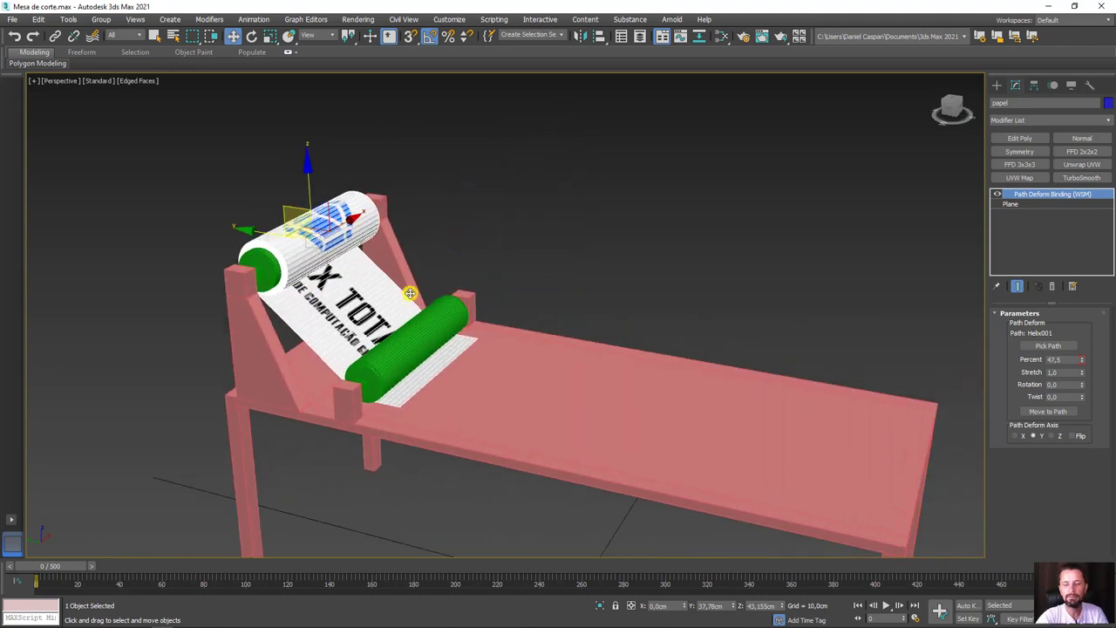
left_click(997, 196)
scroll(717, 212, "down", 3)
scroll(738, 194, "down", 2)
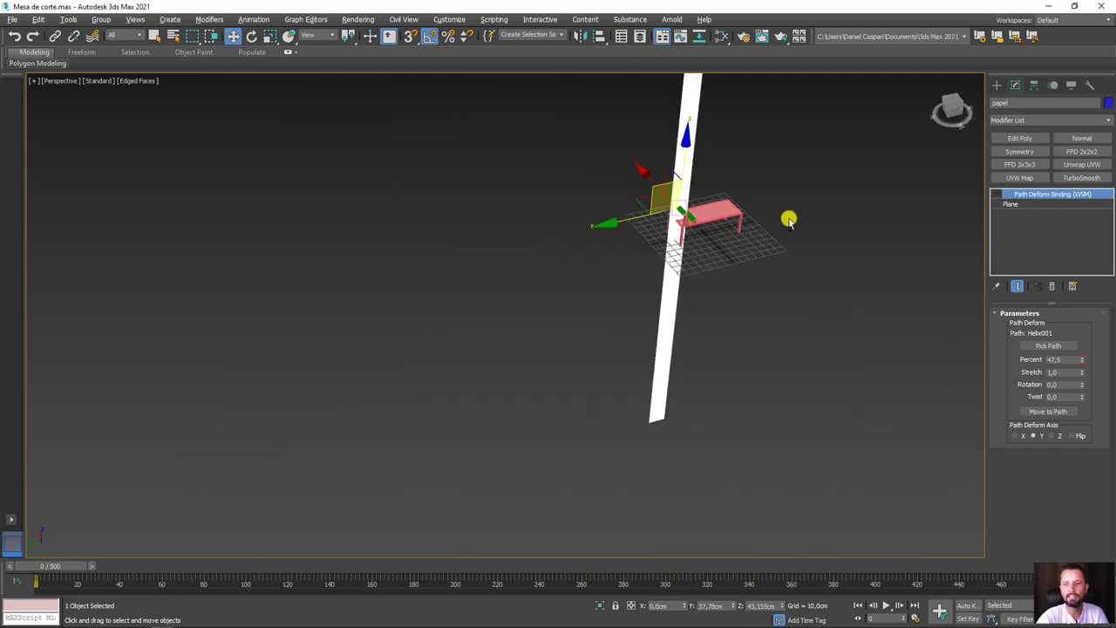
middle_click_drag(788, 220, 870, 292, "alt")
- Add an FFD 2x2x2 modifier directly above the paper's base Plane
left_click(1011, 210)
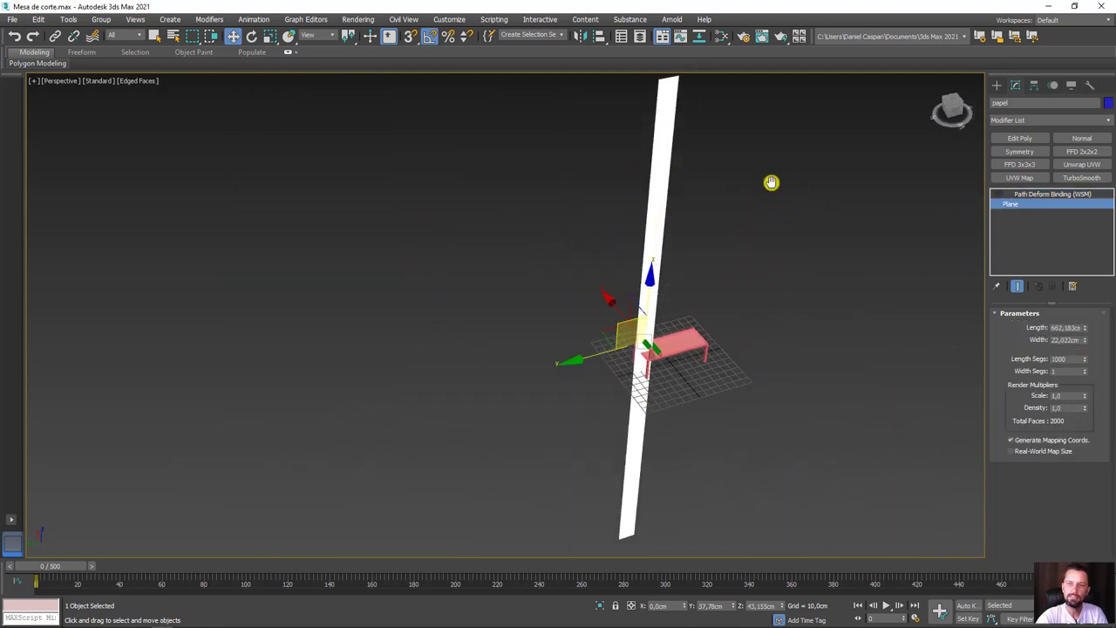
middle_click_drag(773, 183, 753, 204)
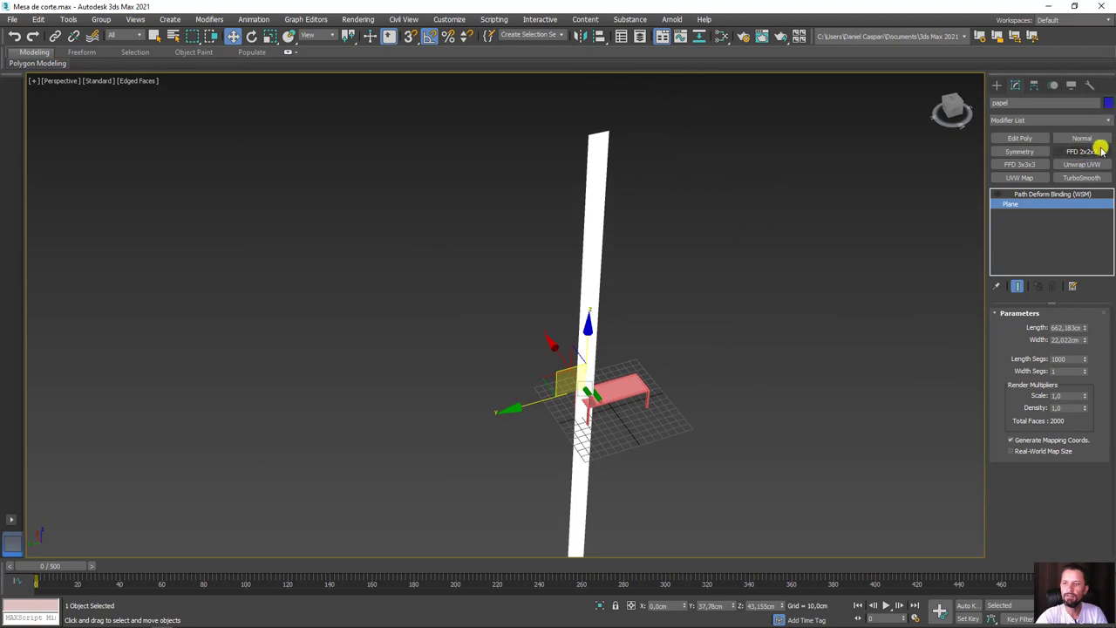
left_click(1109, 120)
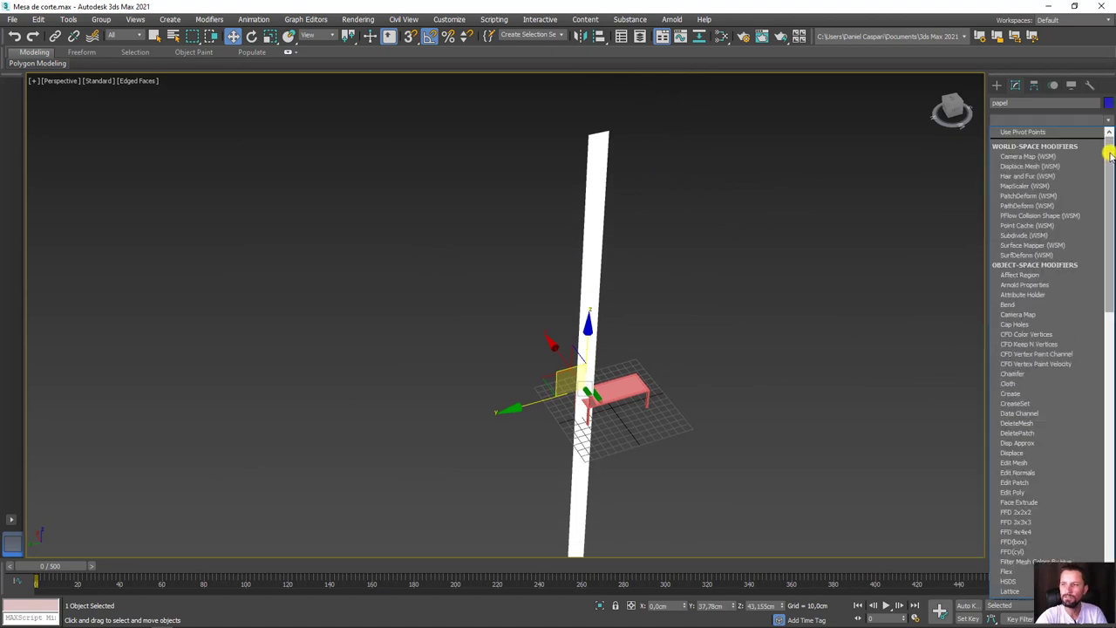
left_click_drag(1110, 154, 1111, 184)
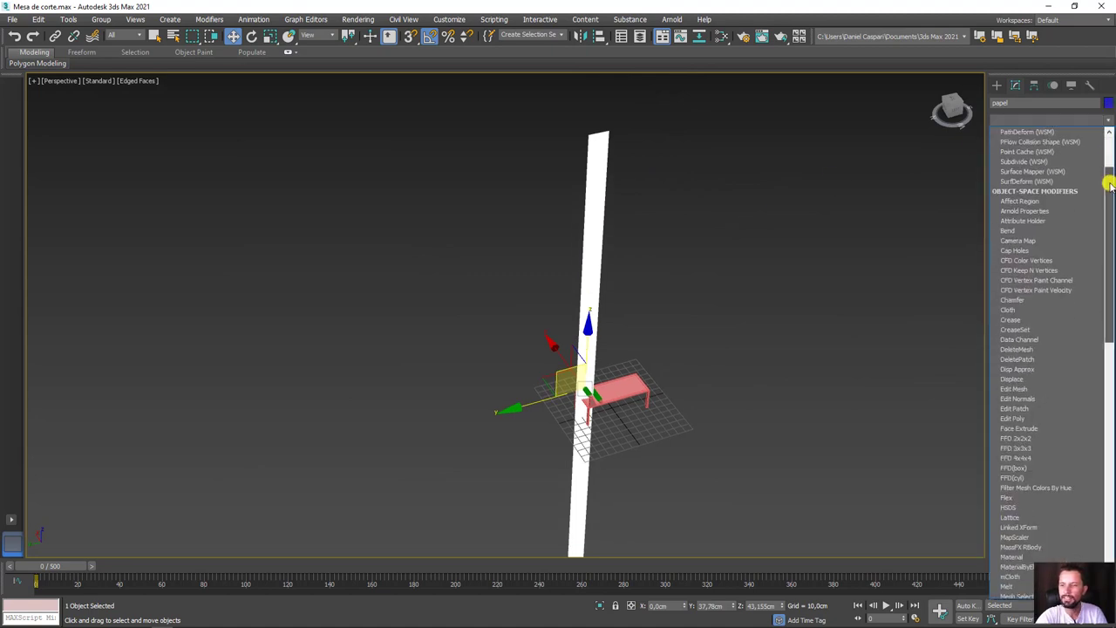
left_click(1029, 439)
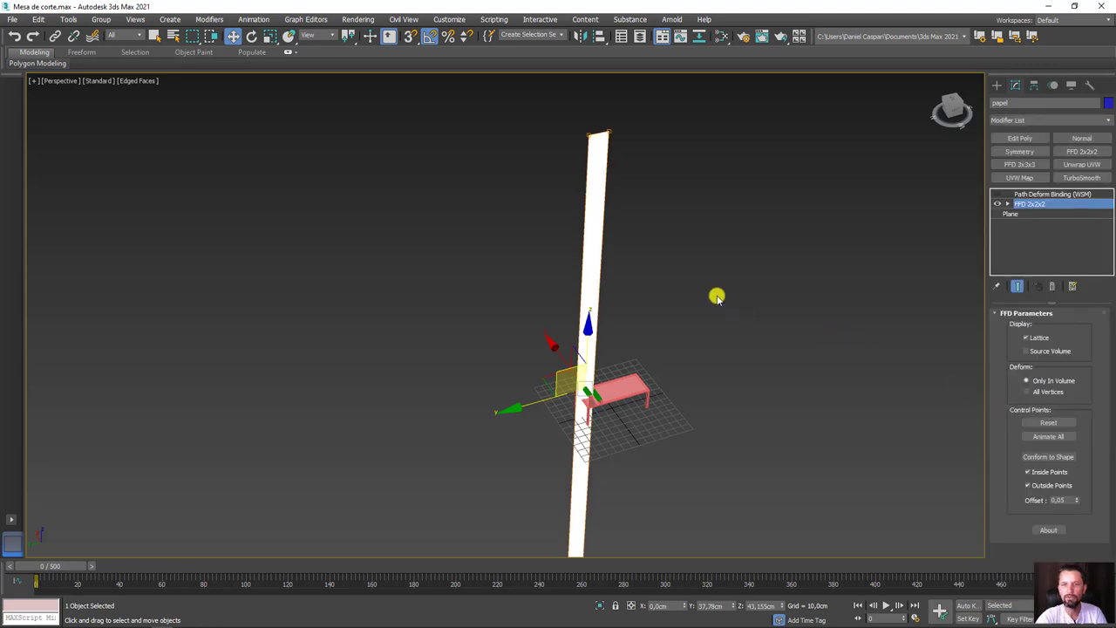
- Shift the FFD lattice's top control points right and its bottom control point left
left_click(1008, 203)
left_click(1033, 214)
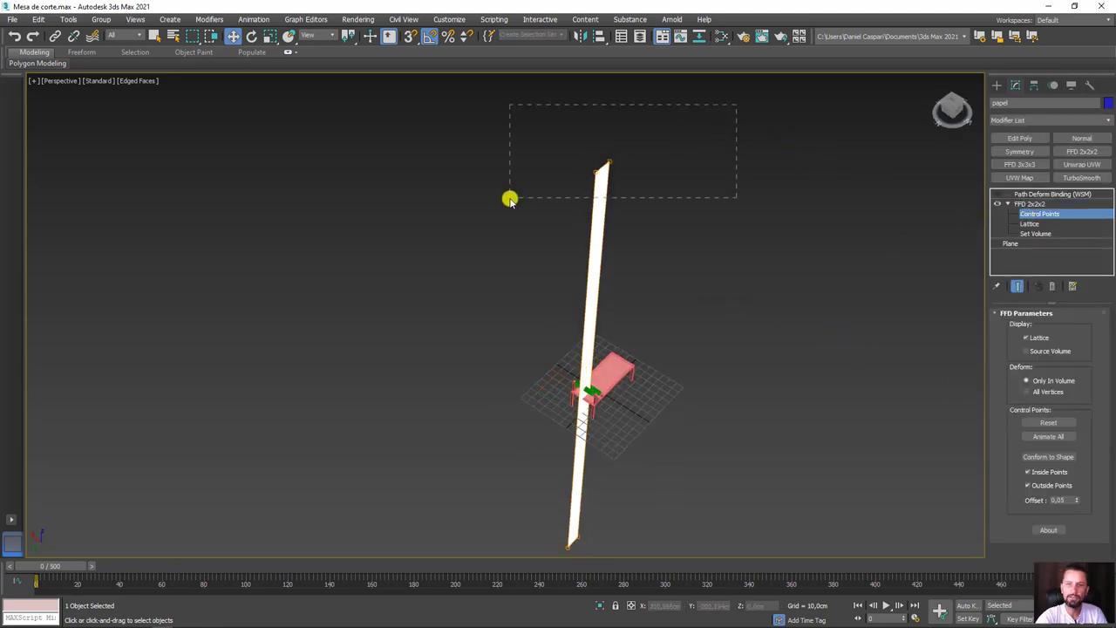
left_click_drag(510, 199, 512, 199)
mouse_move(556, 142)
left_mouse_down()
mouse_move(623, 207)
mouse_move(581, 179)
left_mouse_up()
middle_click_drag(707, 378, 747, 252)
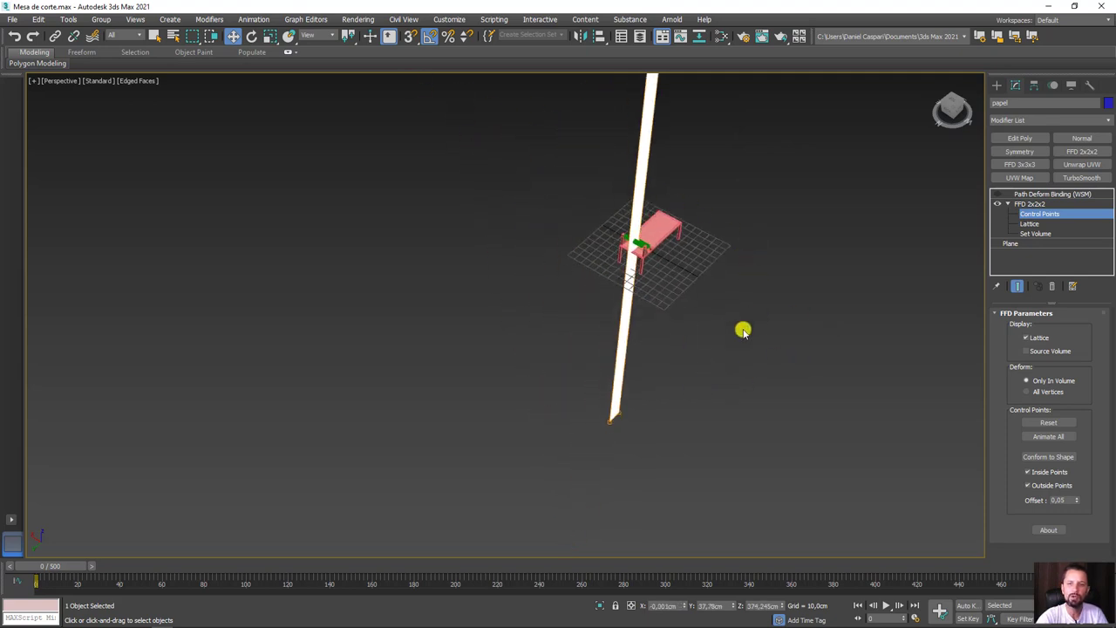
mouse_move(630, 429)
left_mouse_down()
mouse_move(599, 396)
mouse_move(541, 378)
mouse_move(531, 364)
left_mouse_up()
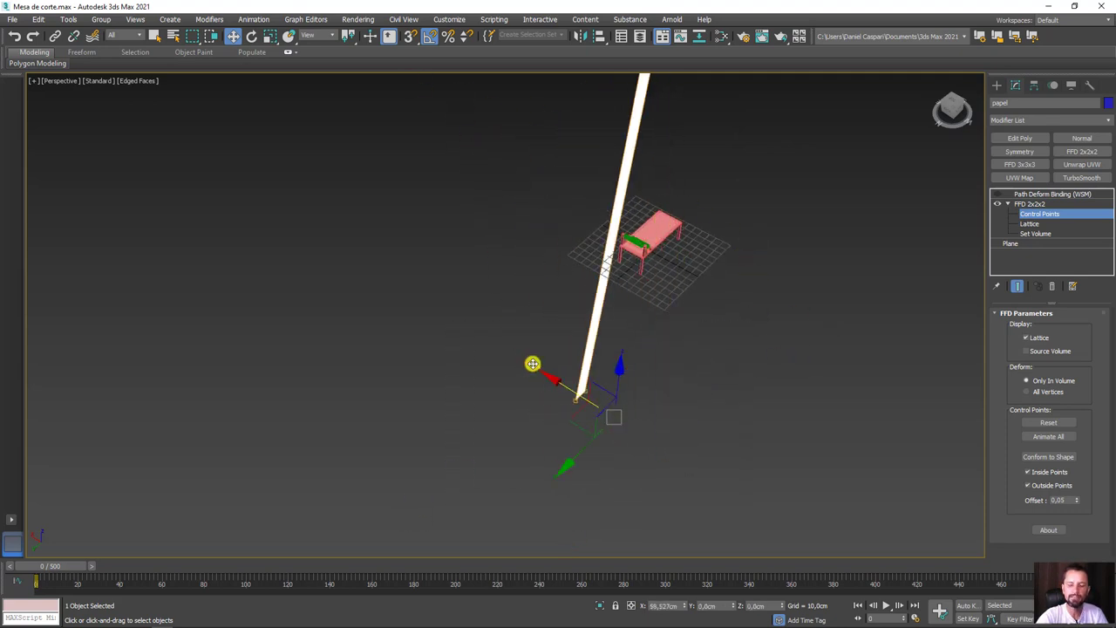
mouse_move(704, 219)
middle_mouse_down()
mouse_move(671, 378)
mouse_move(529, 162)
middle_mouse_up()
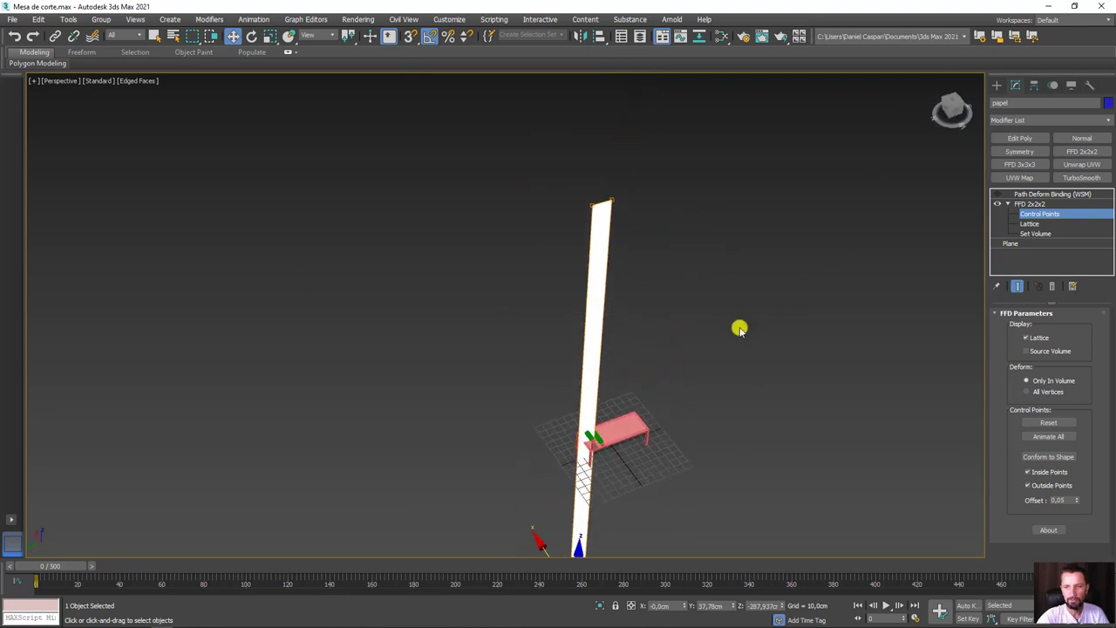
- Re-enable Path Deform and scrub the timeline to check the stretched strip
left_click(1024, 193)
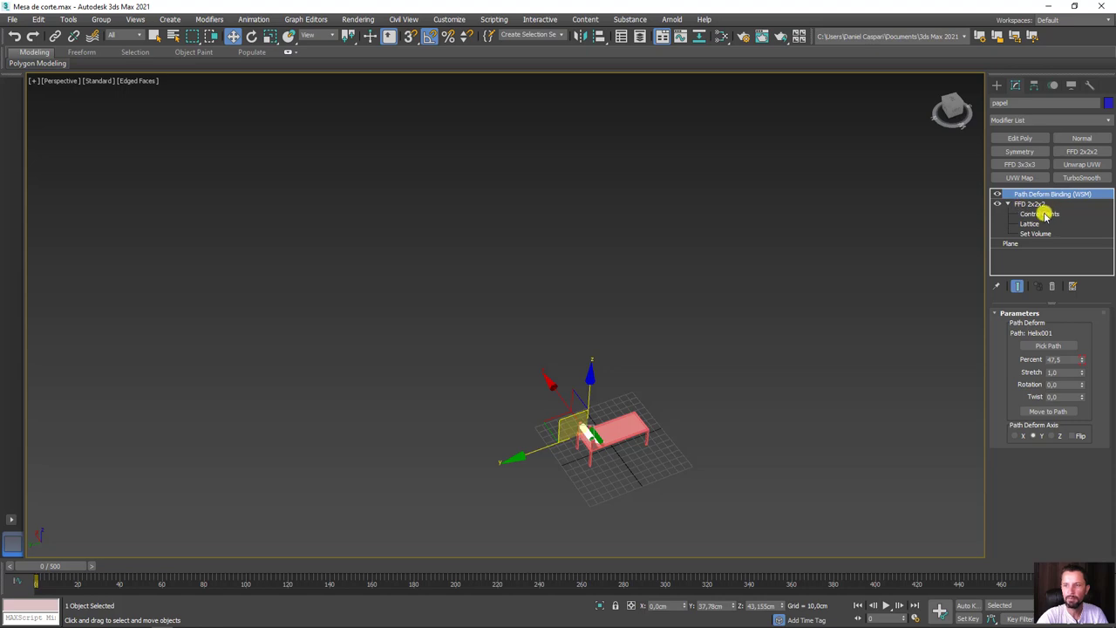
left_click(1034, 204)
left_click(1038, 214)
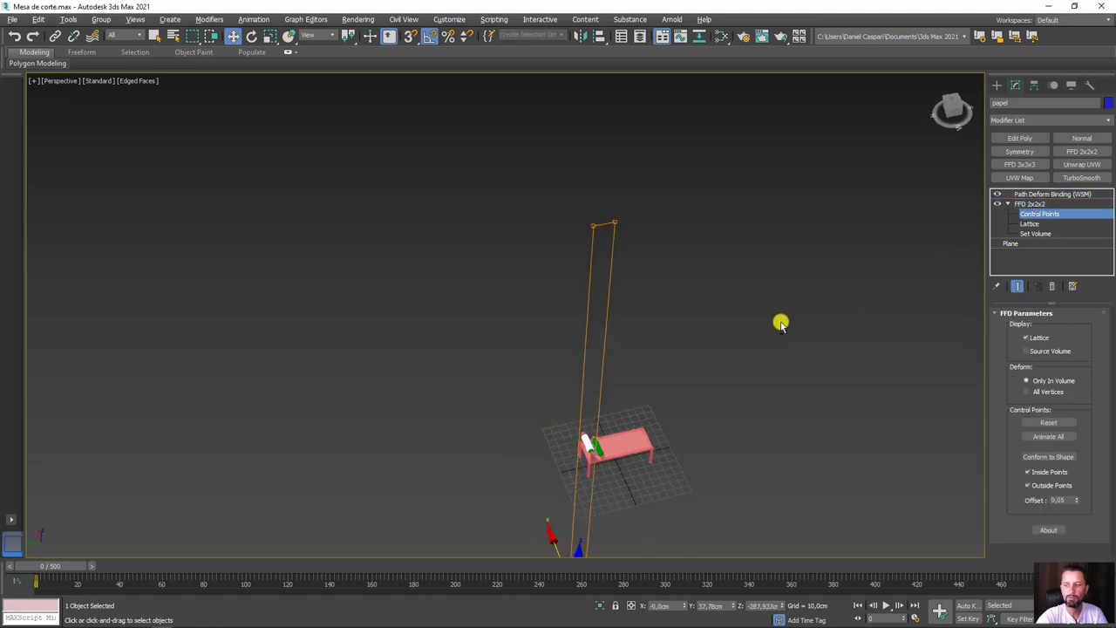
middle_click_drag(781, 323, 759, 305)
left_click_drag(55, 570, 1086, 562)
- Zoom in on the scene and switch to the four-viewport layout with Alt+W
key("w")
scroll(708, 451, "up", 2)
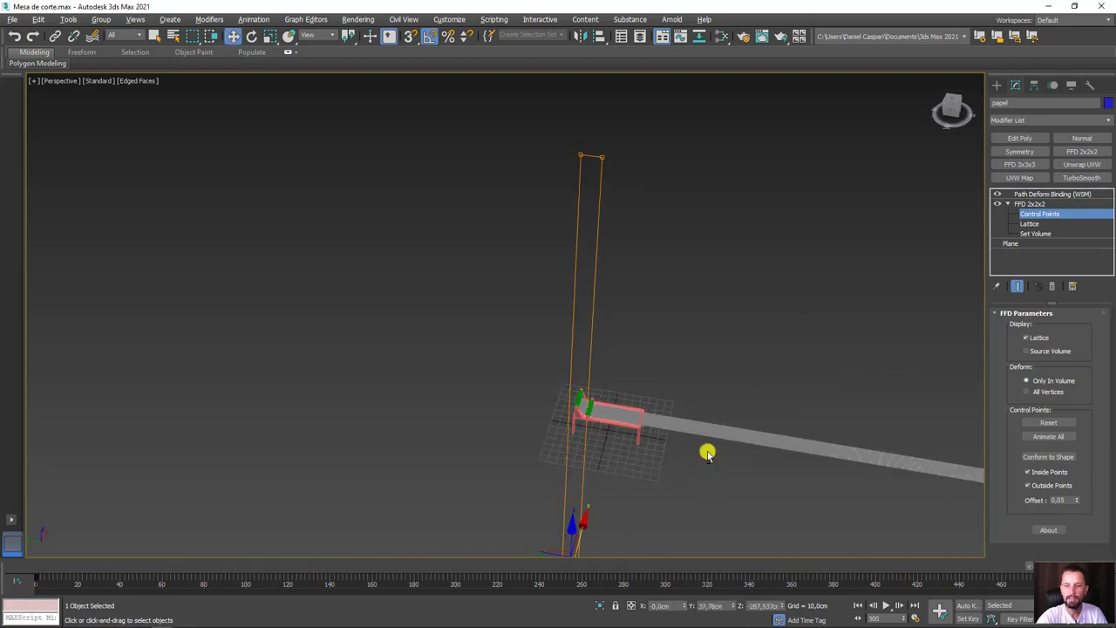
scroll(680, 439, "up", 2)
scroll(588, 394, "up", 3)
scroll(611, 384, "up", 3)
scroll(611, 383, "down", 5)
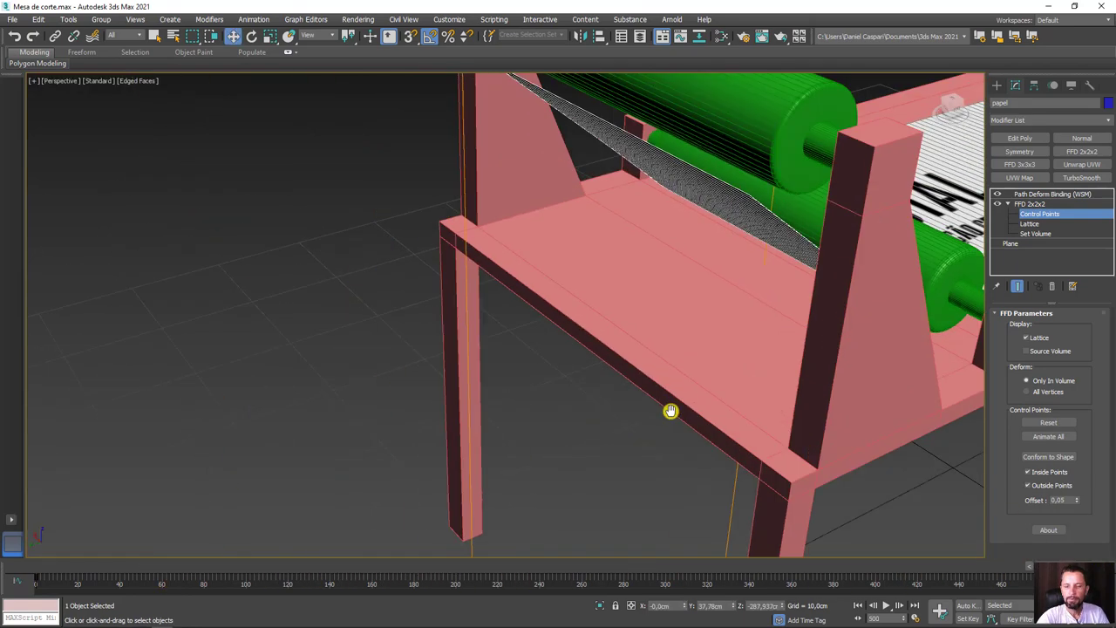
scroll(671, 405, "up", 2)
key("alt+w")
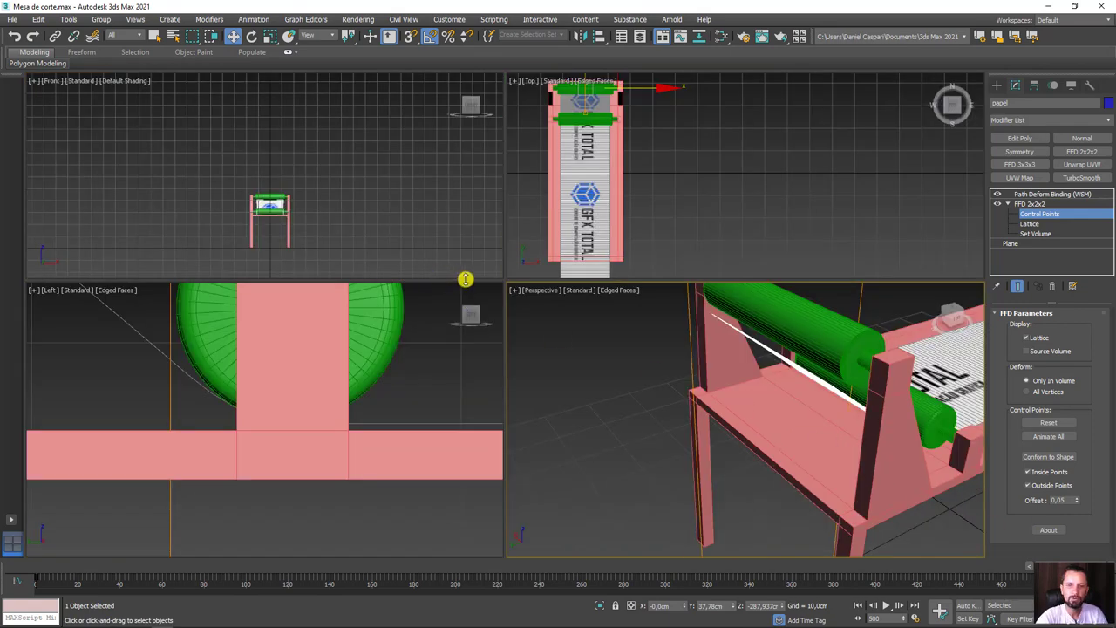
- Make the left view perspective and briefly isolate the lattice to orbit around it
scroll(610, 366, "up", 3)
scroll(585, 356, "down", 3)
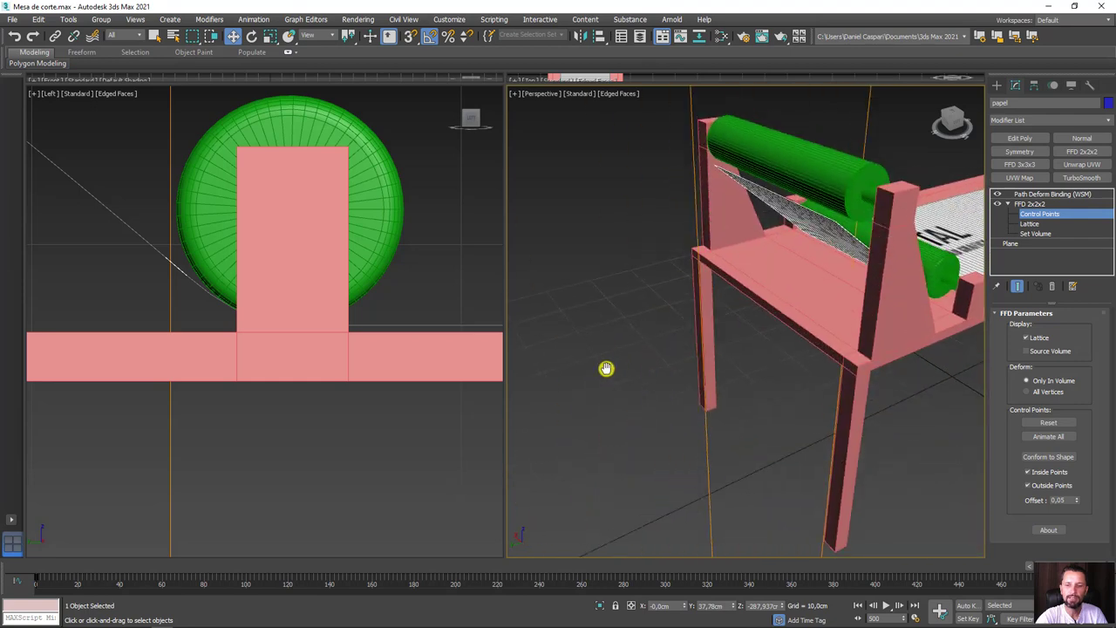
scroll(313, 279, "down", 5)
scroll(297, 280, "down", 3)
key("p")
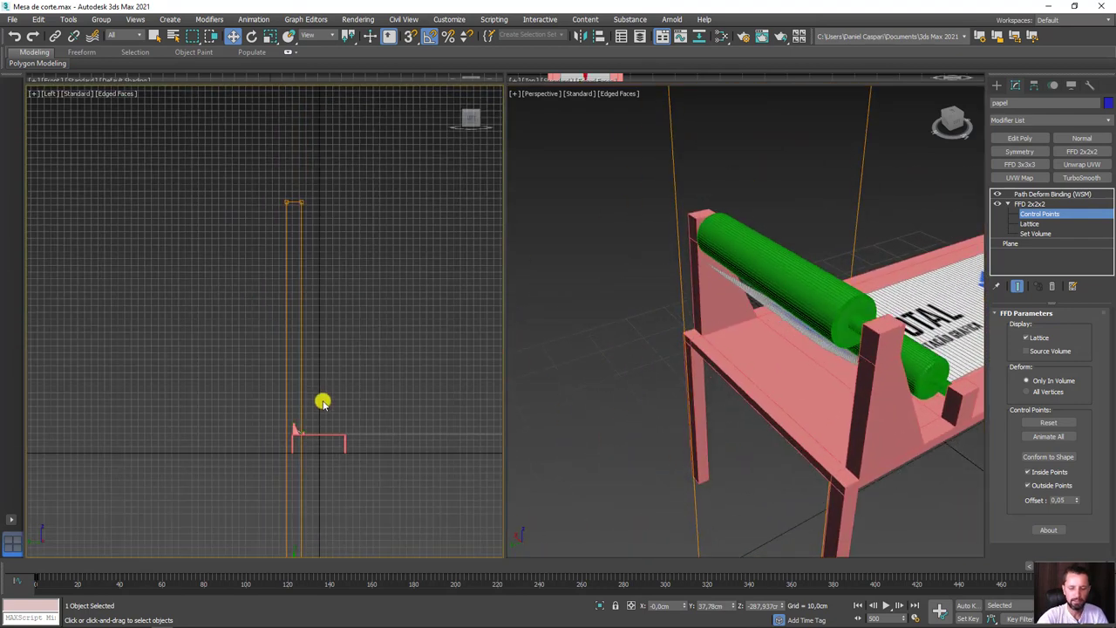
key("alt+q")
mouse_move(343, 342)
middle_mouse_down("alt")
mouse_move(381, 364)
mouse_move(364, 364)
mouse_move(368, 376)
mouse_move(336, 416)
middle_mouse_up("alt")
key("alt+q")
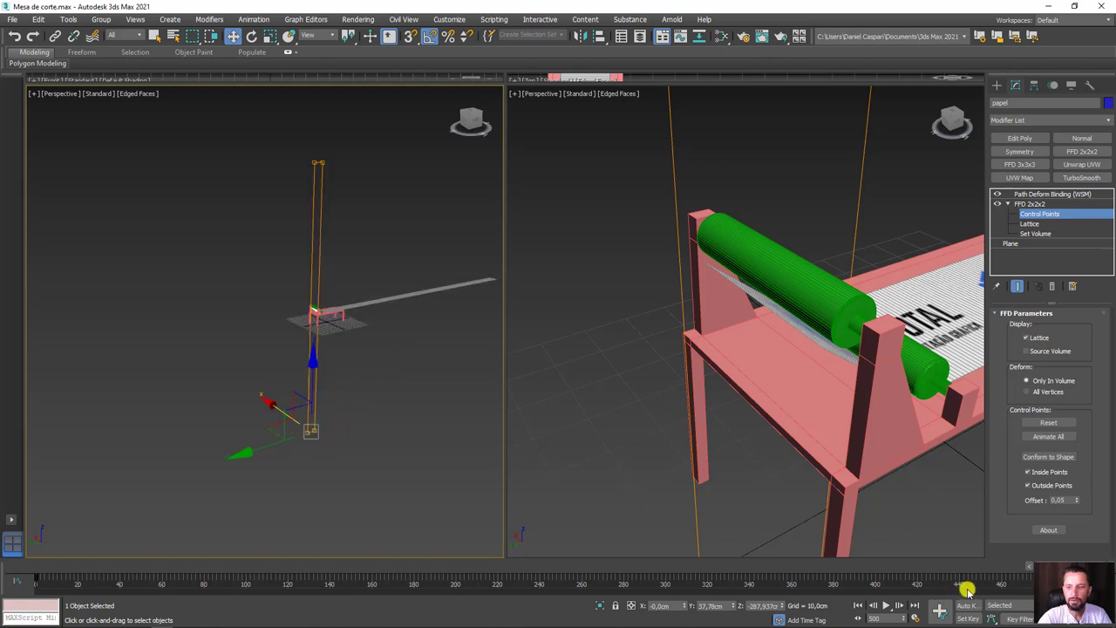
- Turn on Auto Key and move the lattice's top control points left to bend the paper
left_click(965, 606)
middle_click_drag(250, 412, 276, 421, "alt")
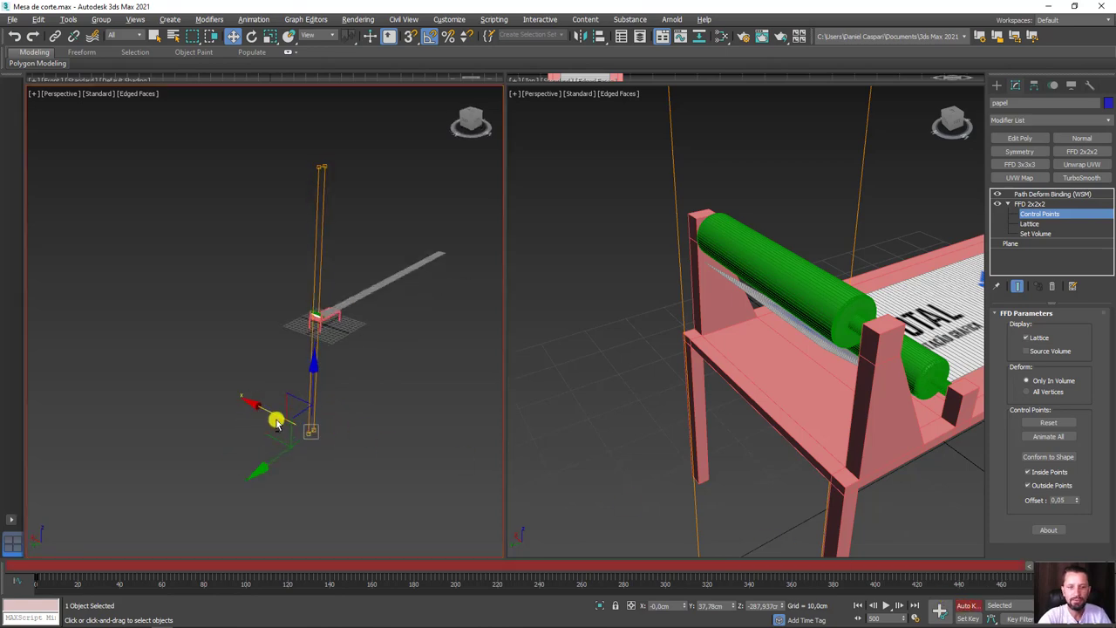
left_click_drag(269, 413, 320, 235)
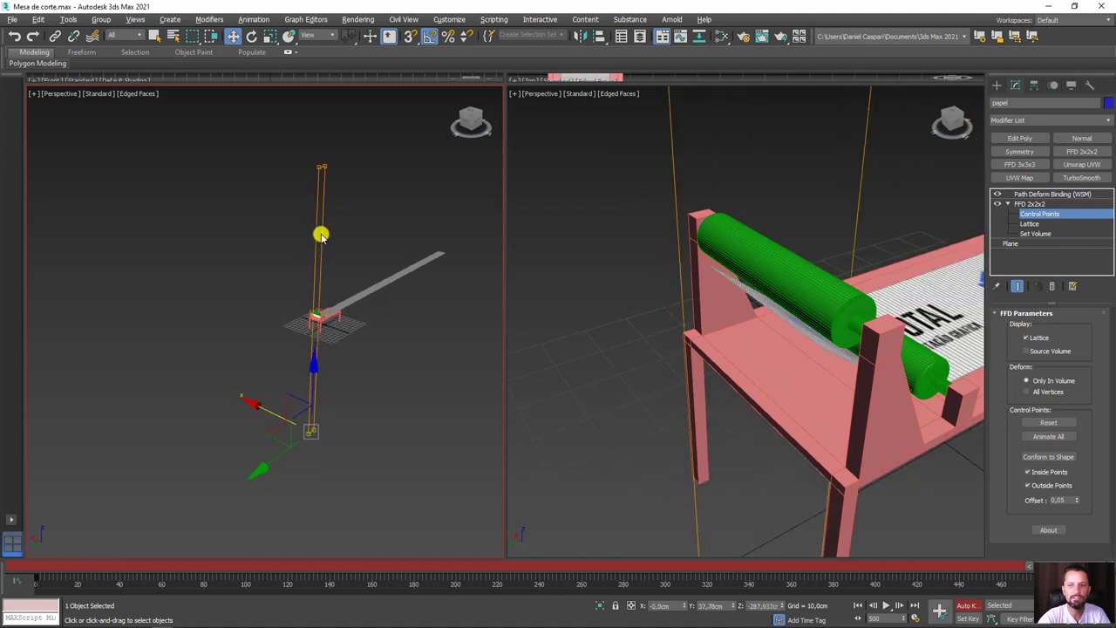
left_click_drag(260, 144, 261, 145)
middle_click_drag(306, 142, 251, 236, "alt")
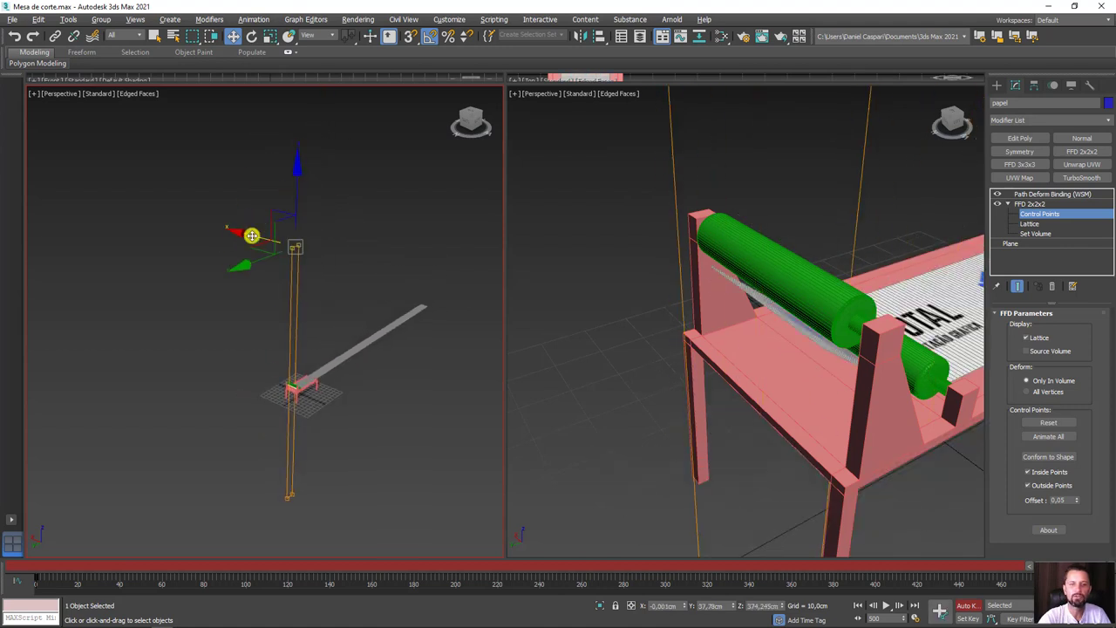
scroll(731, 308, "down", 3)
scroll(732, 310, "down", 3)
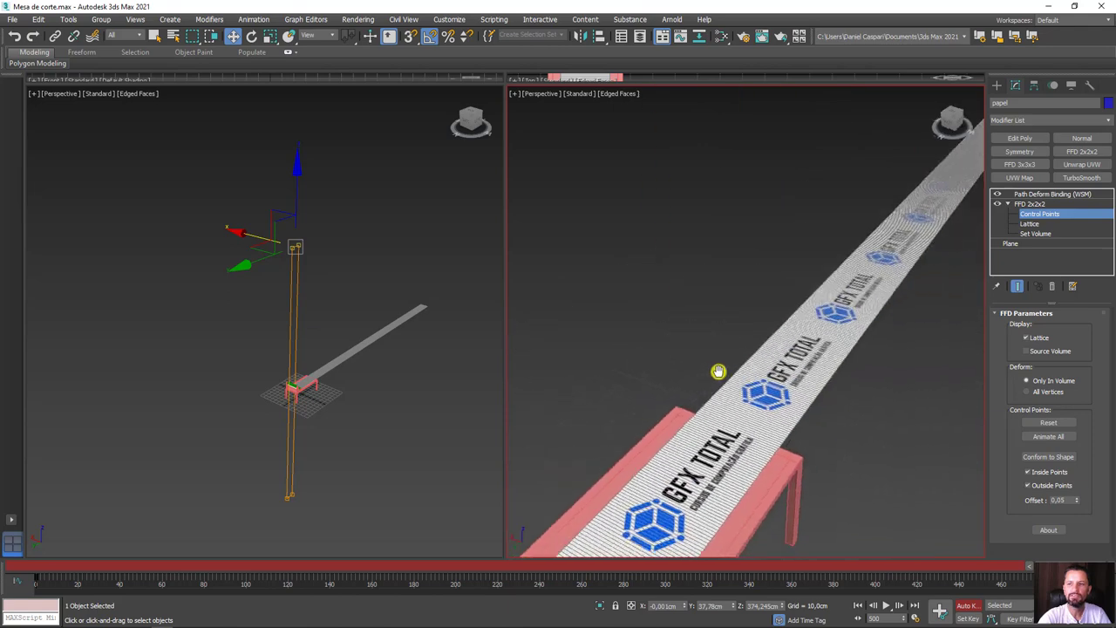
scroll(737, 332, "down", 5)
mouse_move(295, 246)
left_mouse_down()
mouse_move(206, 230)
mouse_move(244, 269)
mouse_move(70, 271)
mouse_move(256, 305)
mouse_move(355, 389)
left_mouse_up()
- Select the lattice's bottom control points and frame both perspective views
left_click_drag(323, 471, 259, 519)
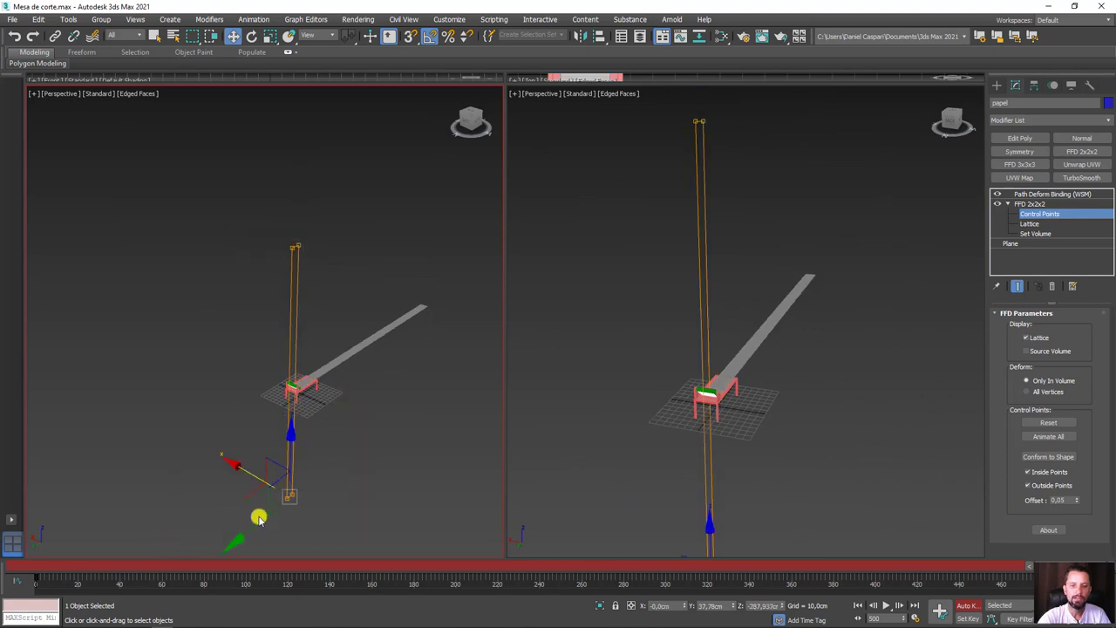
middle_click_drag(331, 474, 366, 413)
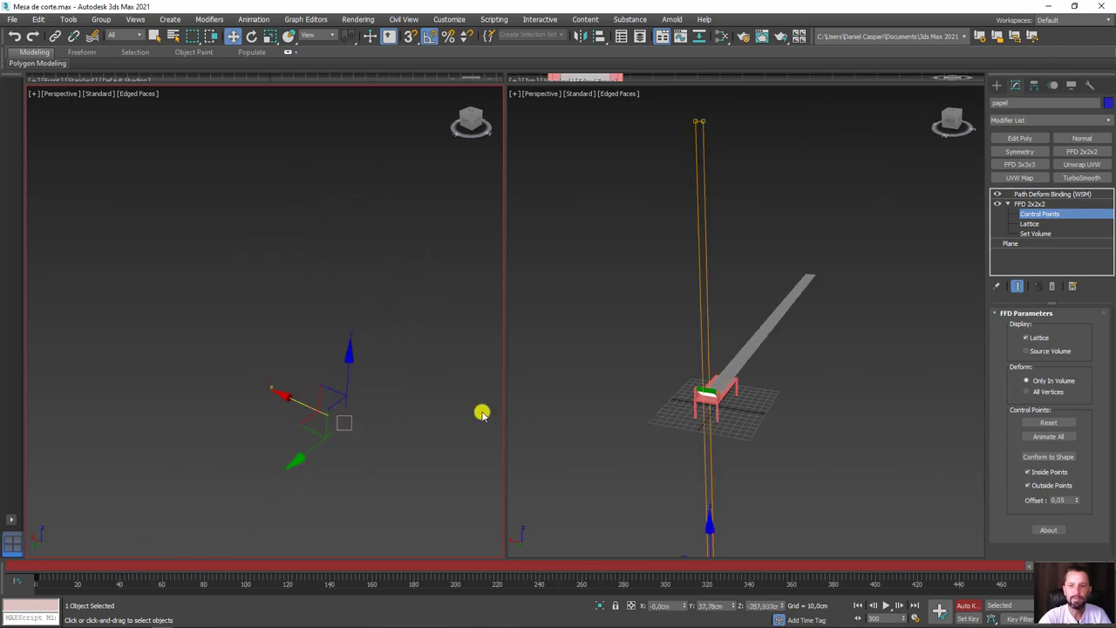
left_click(707, 386)
scroll(706, 387, "up", 3)
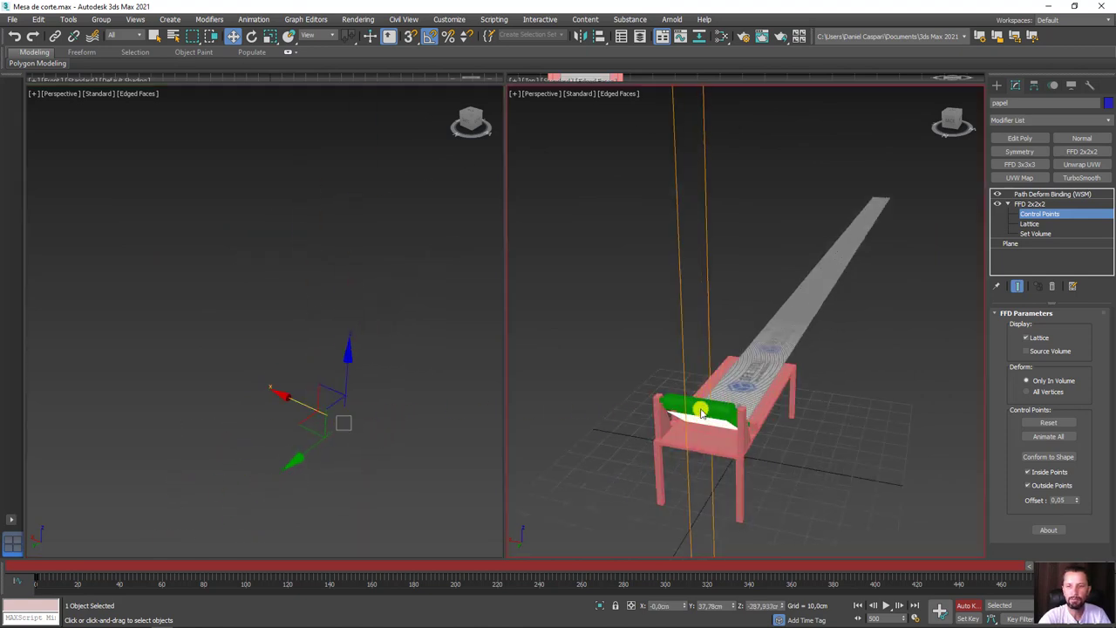
scroll(705, 396, "up", 5)
scroll(704, 416, "up", 3)
- Drag lattice points down so the sheet slopes under the lower roller, then exit Control Points
left_click(301, 409)
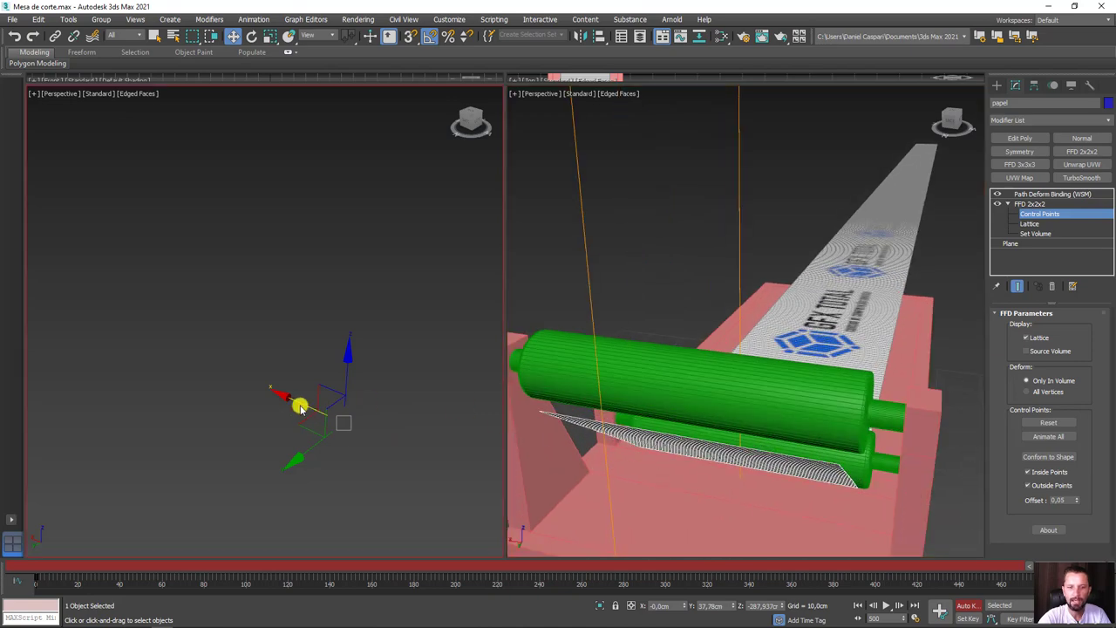
mouse_move(298, 403)
left_mouse_down()
mouse_move(279, 394)
mouse_move(344, 411)
mouse_move(352, 396)
left_mouse_up()
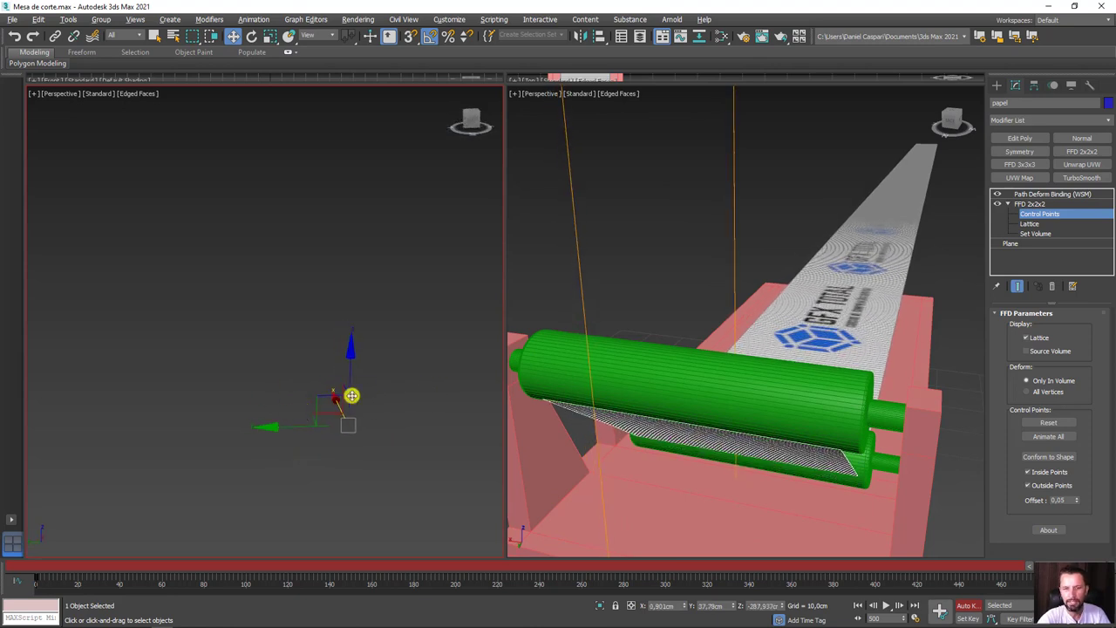
mouse_move(747, 442)
middle_mouse_down("alt")
mouse_move(715, 429)
mouse_move(741, 360)
mouse_move(791, 326)
middle_mouse_up("alt")
mouse_move(334, 401)
left_mouse_down()
mouse_move(379, 411)
mouse_move(343, 452)
left_mouse_up()
left_click(340, 454)
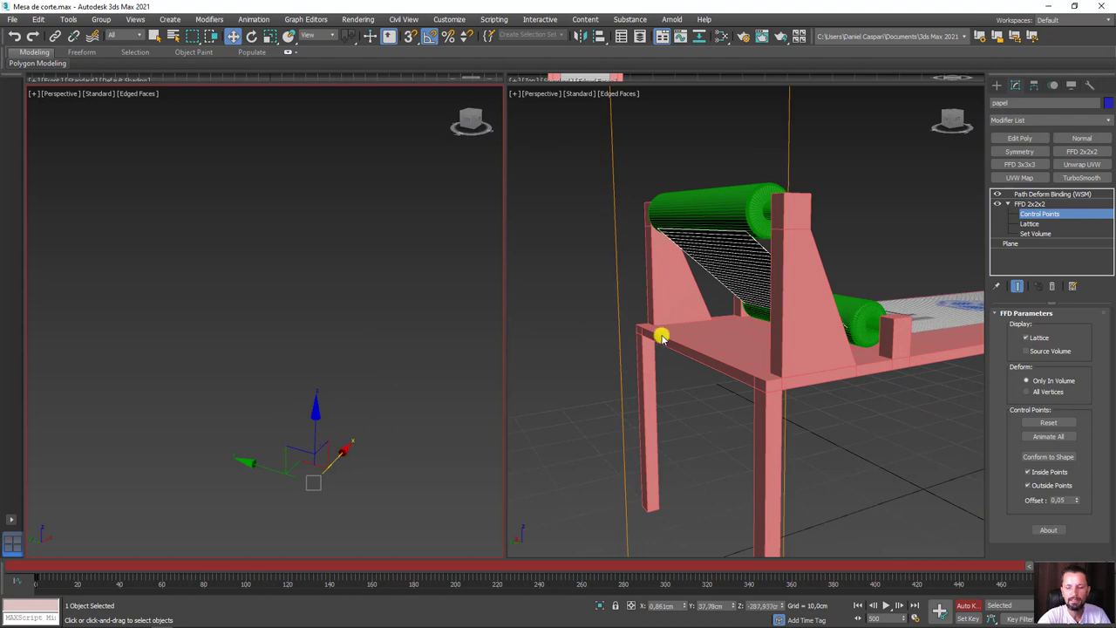
middle_click_drag(771, 322, 742, 324, "alt")
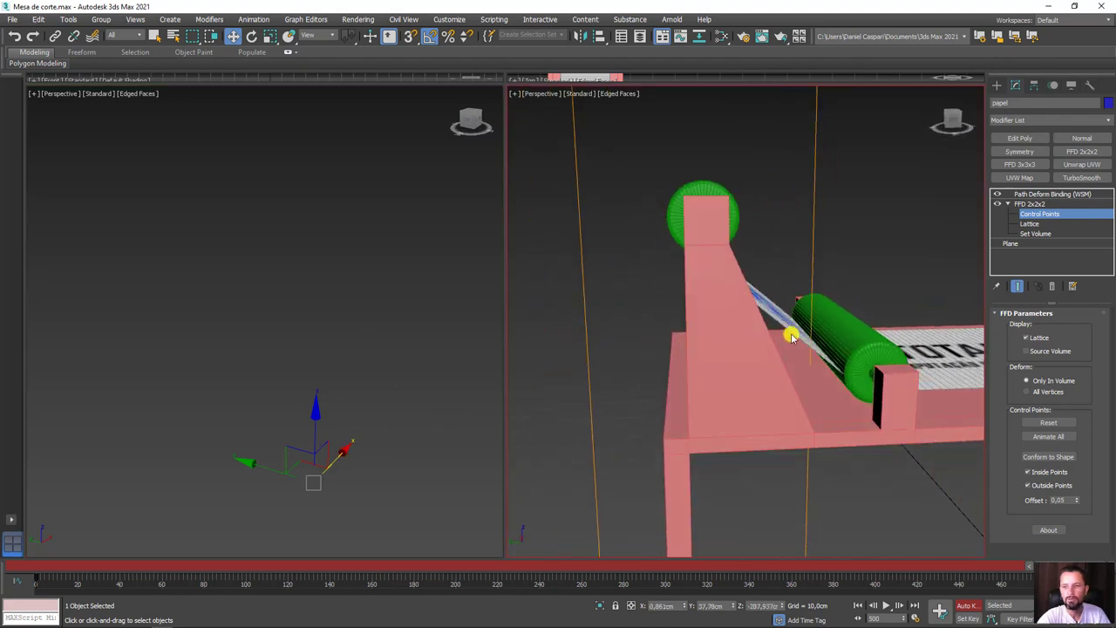
middle_click_drag(834, 384, 705, 317, "alt")
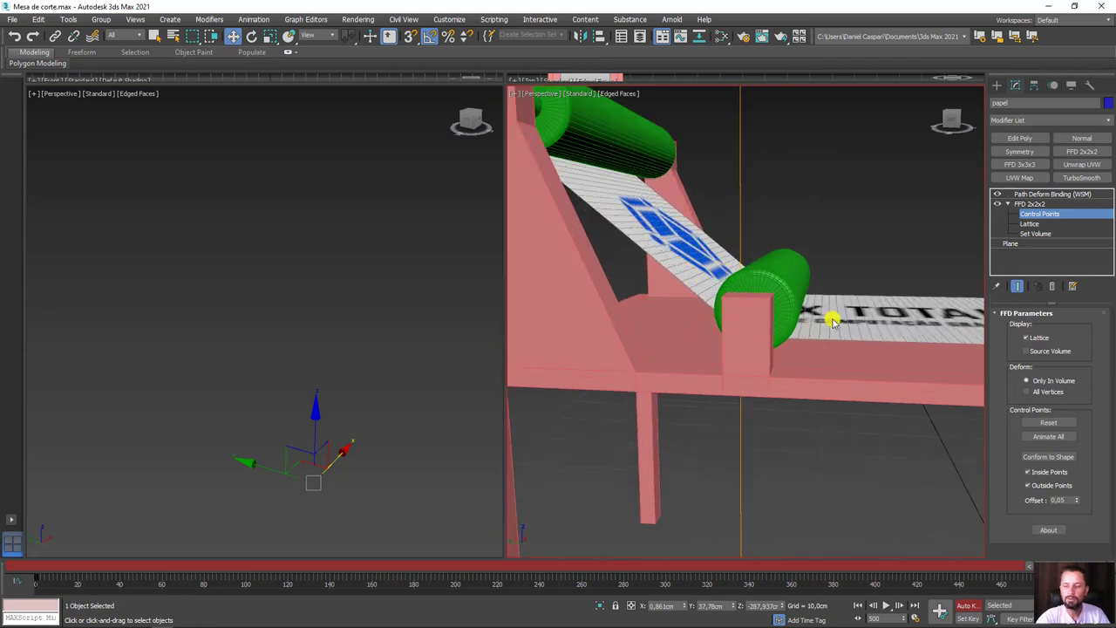
left_click(1034, 204)
- Select the Helix001 path and box-select its vertices under the lower roller
scroll(666, 324, "down", 5)
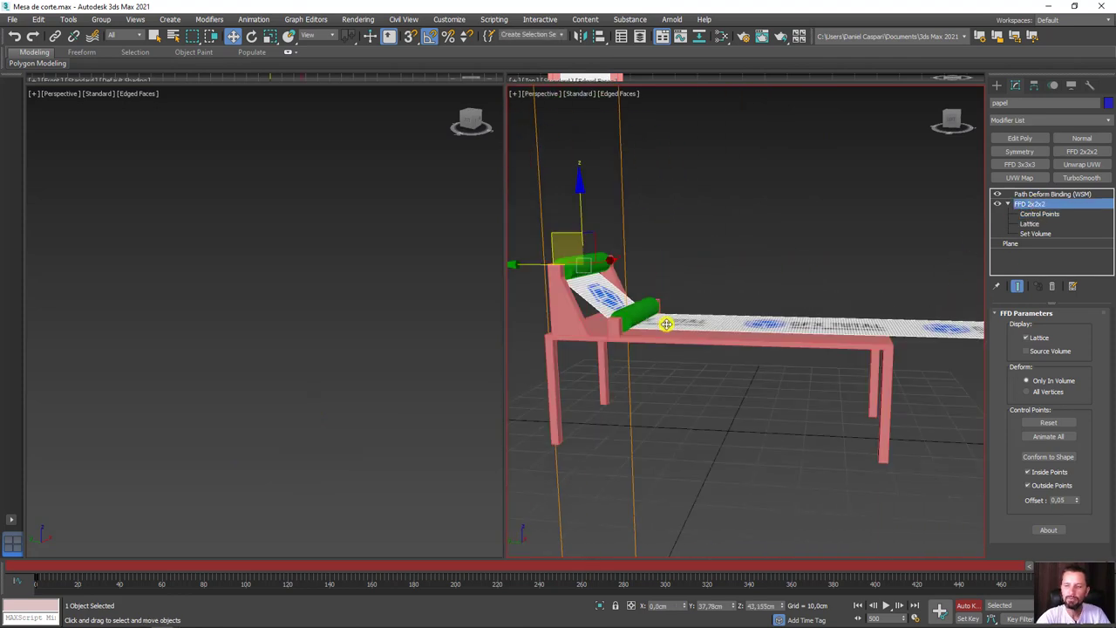
middle_click_drag(666, 324, 697, 374, "alt")
right_click(698, 375)
left_click(725, 324)
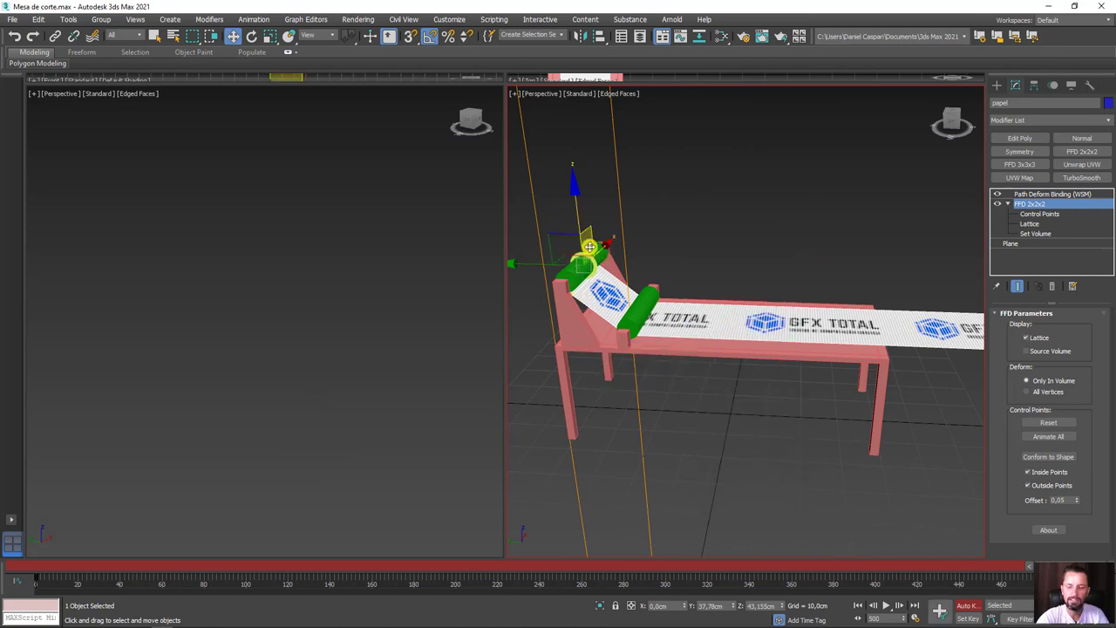
scroll(586, 277, "up", 4)
scroll(596, 285, "up", 2)
left_click(599, 285)
scroll(759, 305, "down", 3)
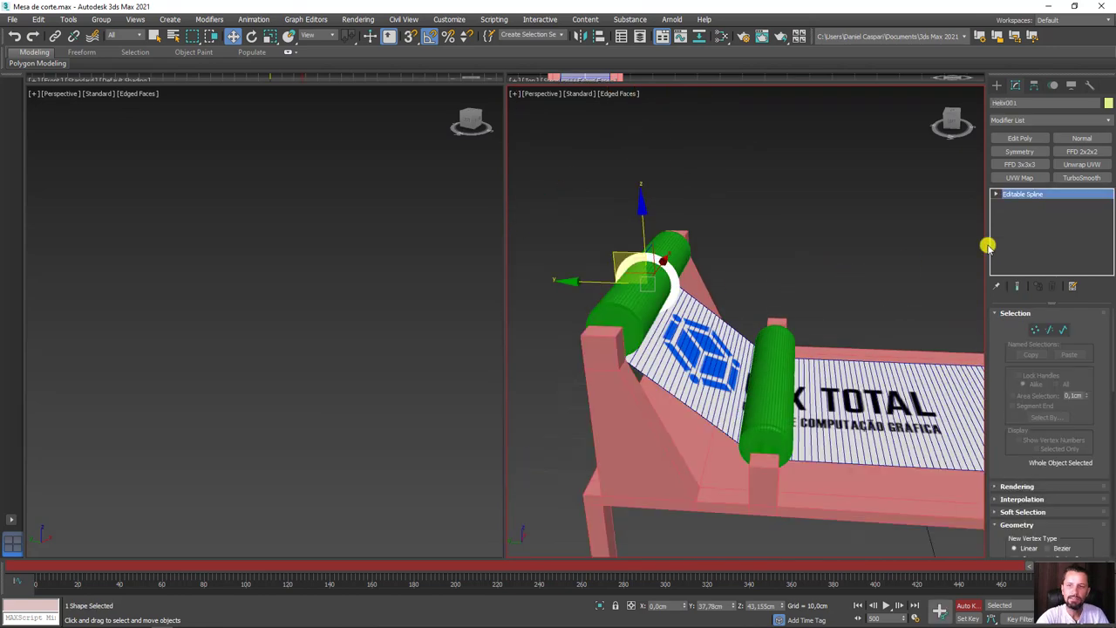
left_click(1036, 328)
middle_click_drag(834, 463, 853, 338, "alt")
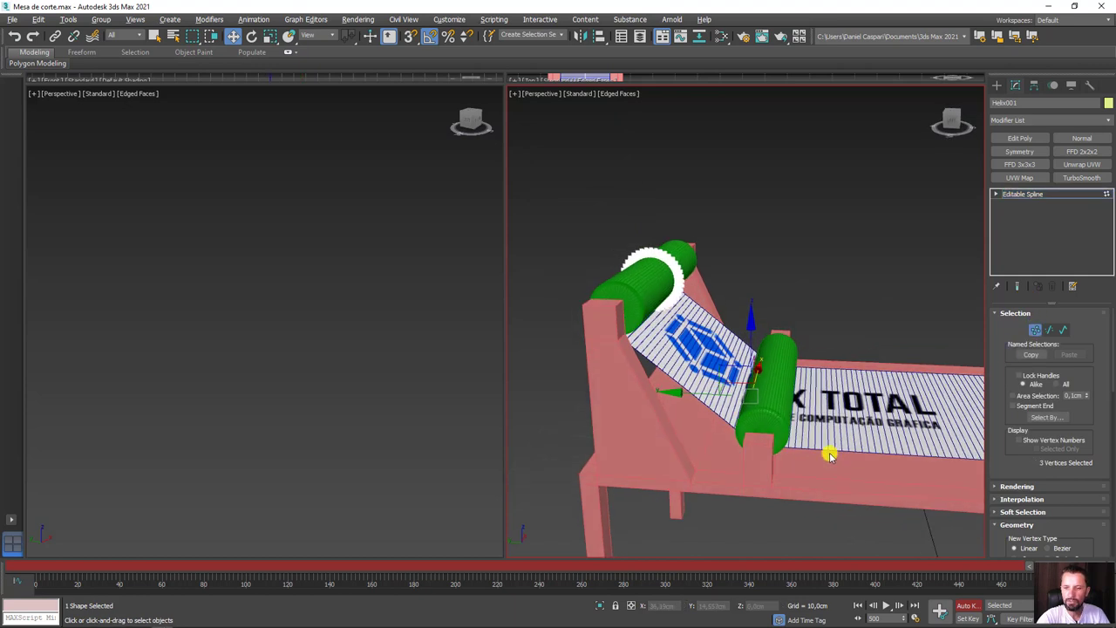
left_click_drag(852, 331, 709, 454)
scroll(746, 434, "up", 3)
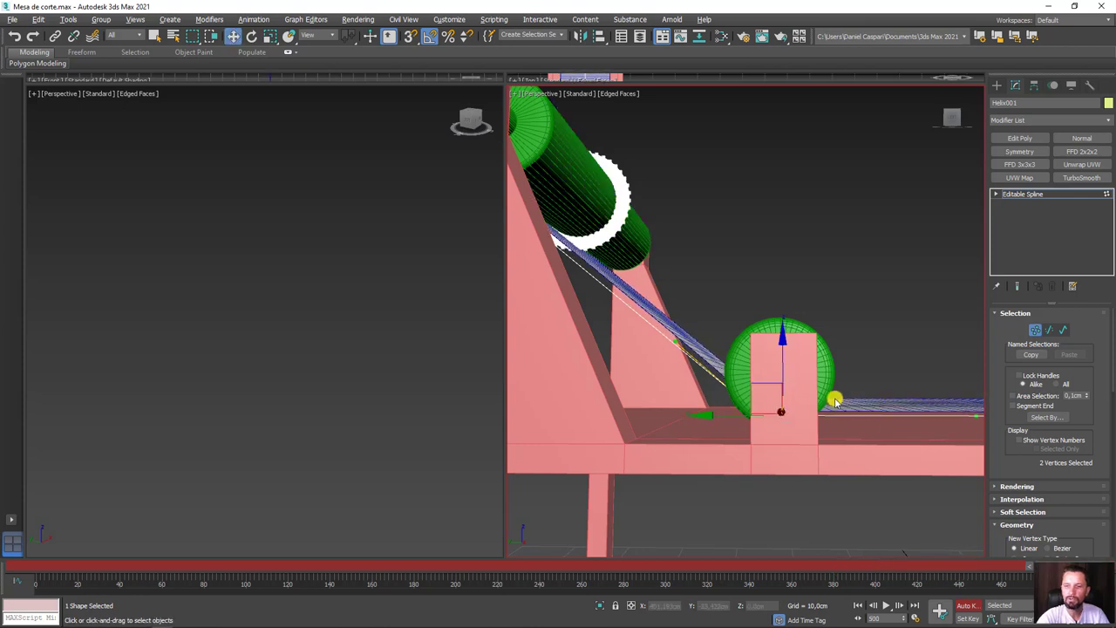
- Switch the right view to a Left orthographic view and move those vertices down-left
key("t")
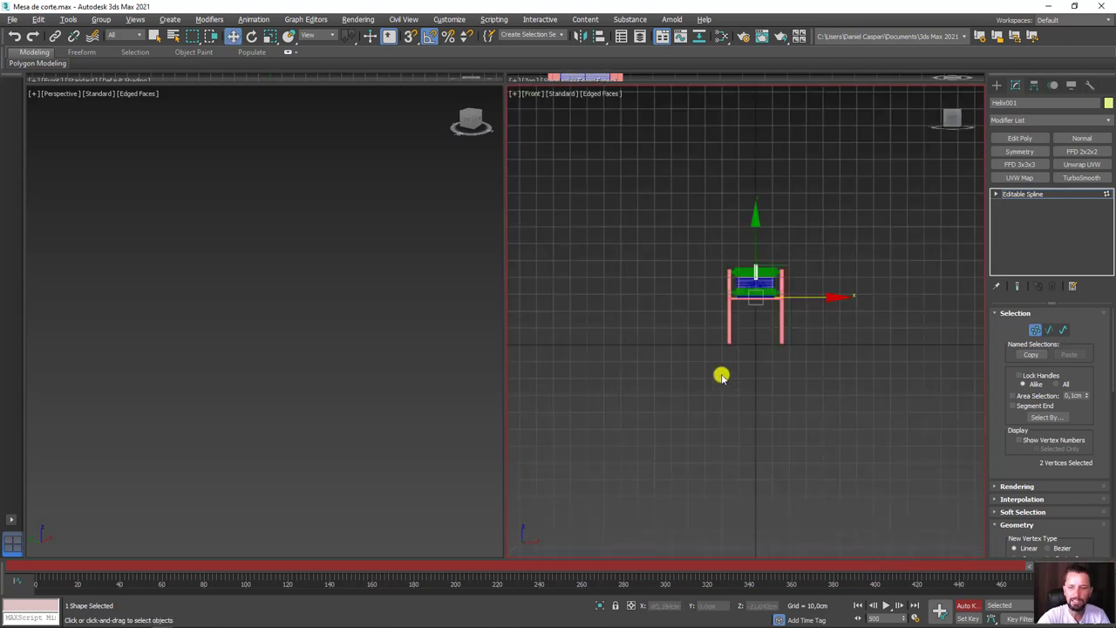
key("l")
scroll(725, 244, "up", 1)
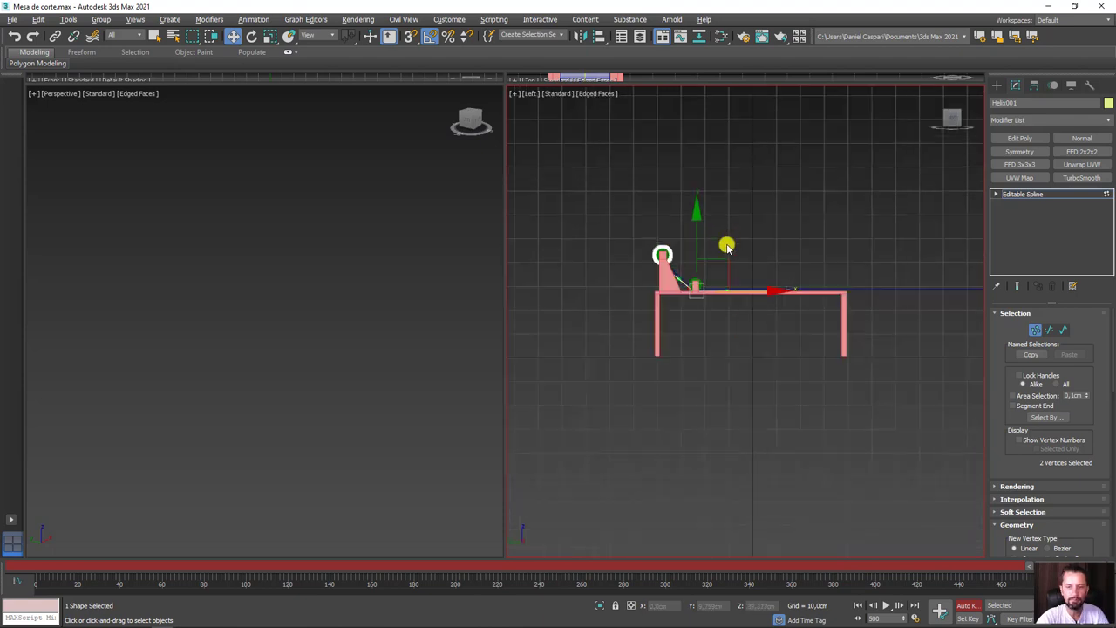
scroll(707, 259, "up", 2)
scroll(681, 297, "up", 2)
middle_click_drag(623, 351, 654, 391)
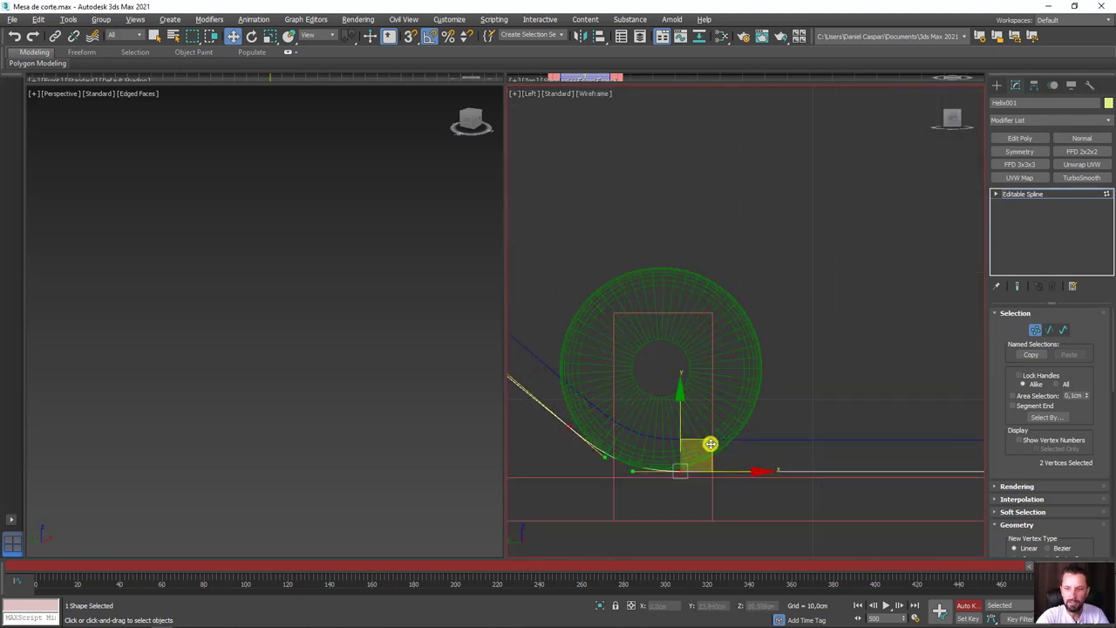
left_click_drag(712, 442, 662, 463)
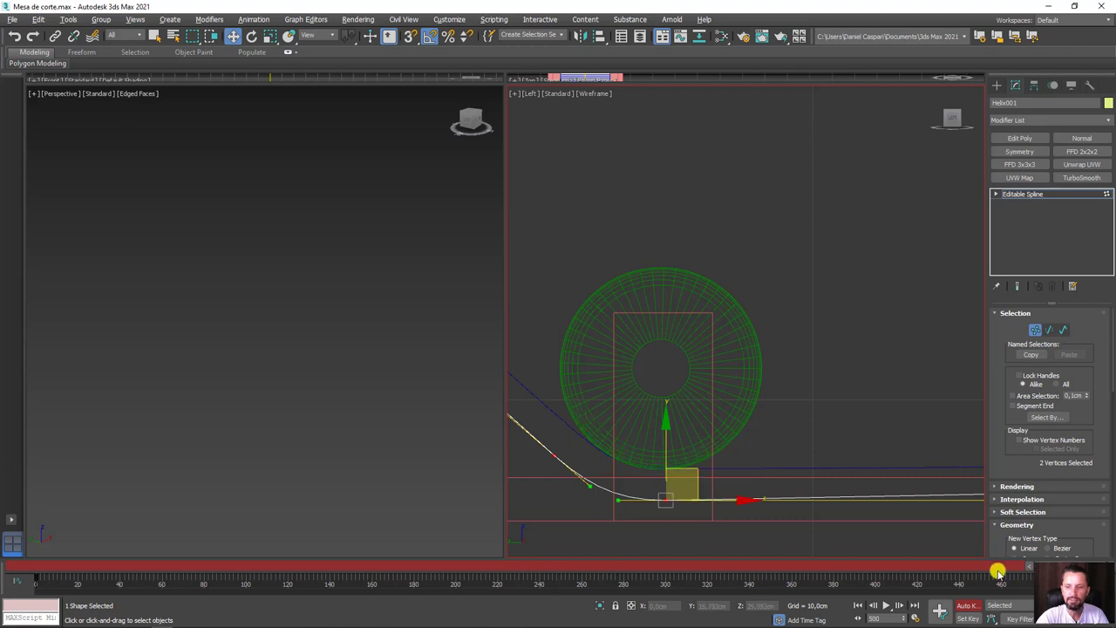
- Fine-tune the path vertices around frame 280, then turn Auto Key off
mouse_move(1077, 563)
left_mouse_down()
mouse_move(34, 539)
mouse_move(655, 543)
mouse_move(627, 556)
left_mouse_up()
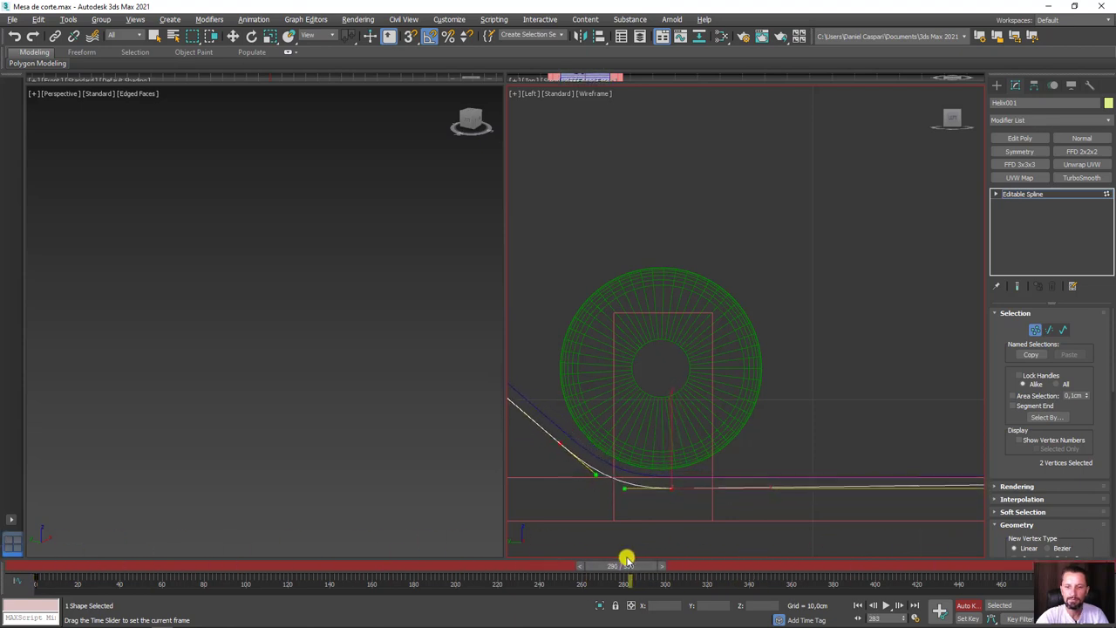
key("w")
left_click_drag(705, 457, 635, 547)
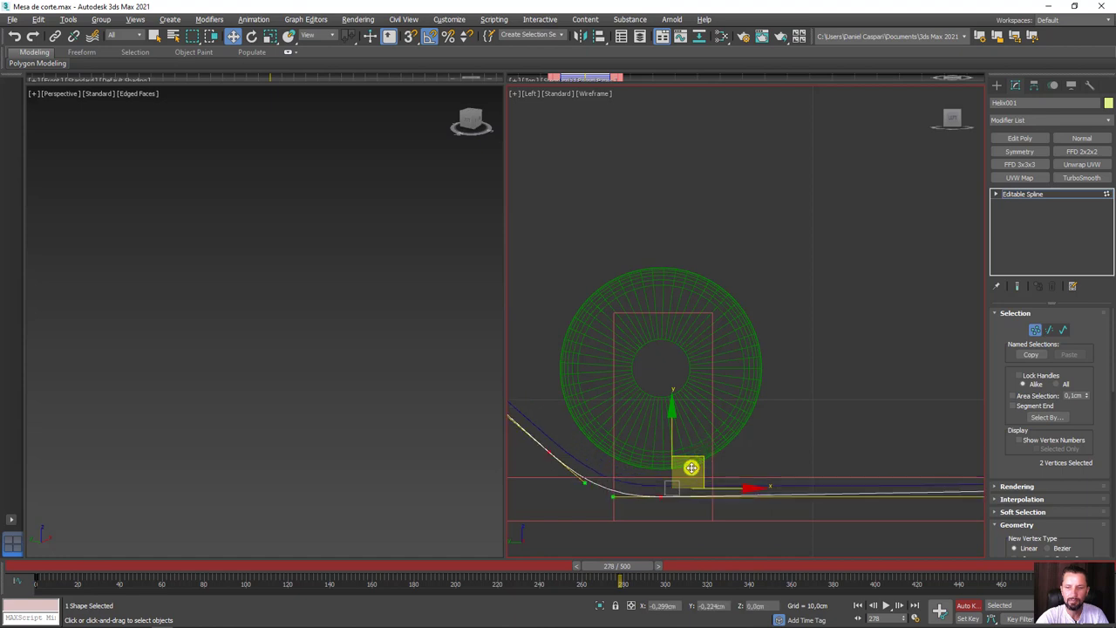
left_click_drag(683, 479, 708, 446)
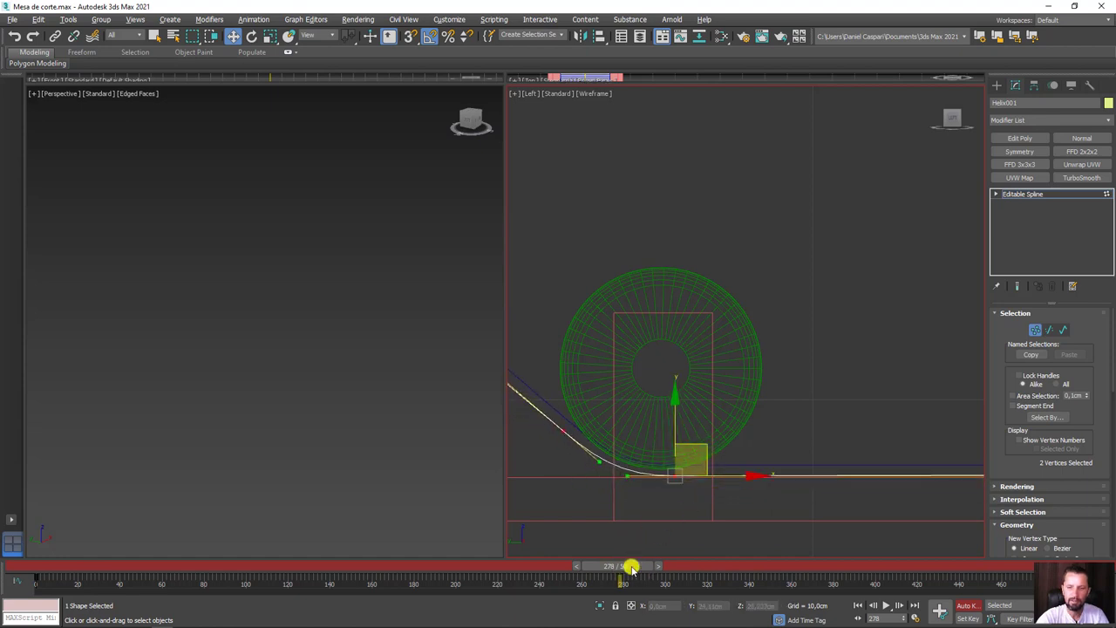
mouse_move(632, 568)
left_mouse_down()
mouse_move(927, 568)
mouse_move(627, 568)
left_mouse_up()
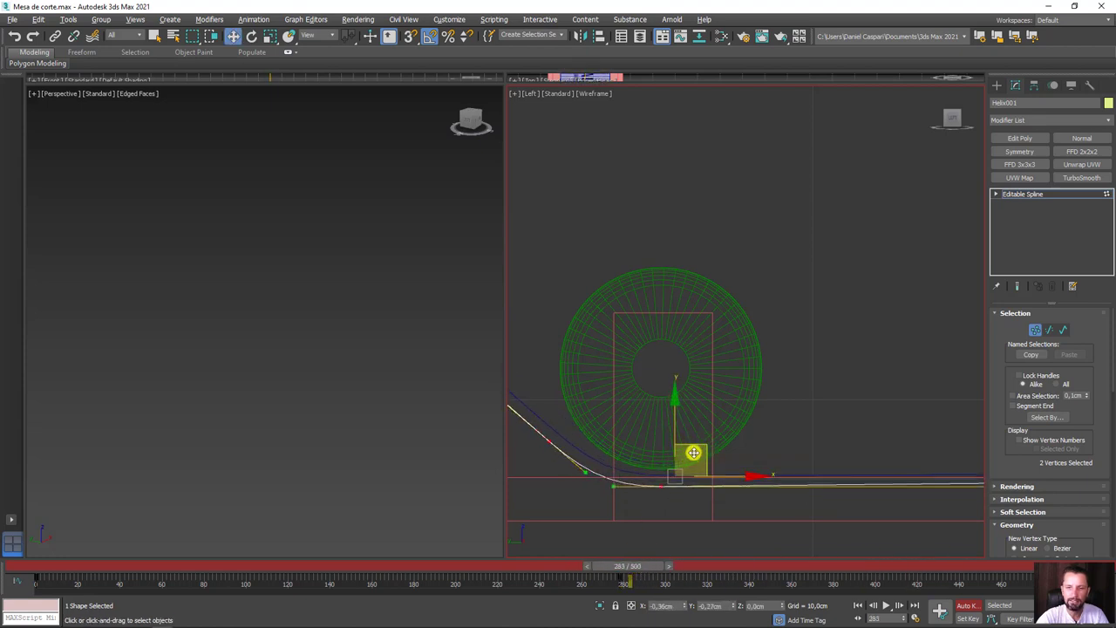
left_click_drag(693, 452, 683, 459)
mouse_move(610, 582)
left_mouse_down()
mouse_move(630, 588)
mouse_move(35, 566)
left_mouse_up()
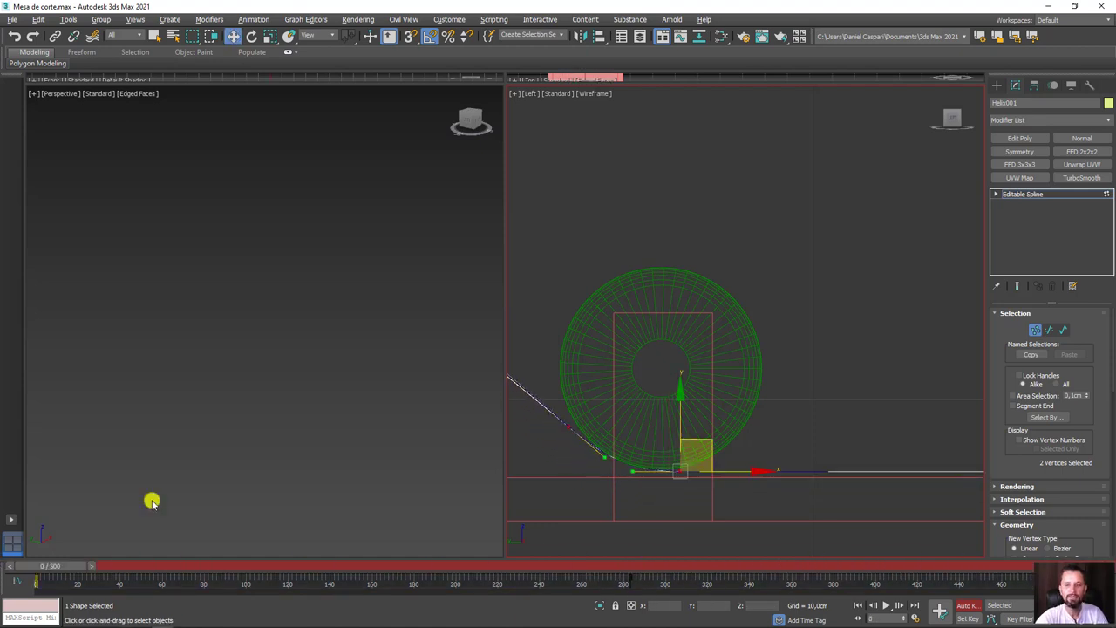
left_click(966, 606)
- Return the right view to perspective, scrub the animation, and hide the Helix path spline
key("p")
mouse_move(712, 372)
middle_mouse_down("alt")
mouse_move(774, 374)
mouse_move(686, 378)
middle_mouse_up("alt")
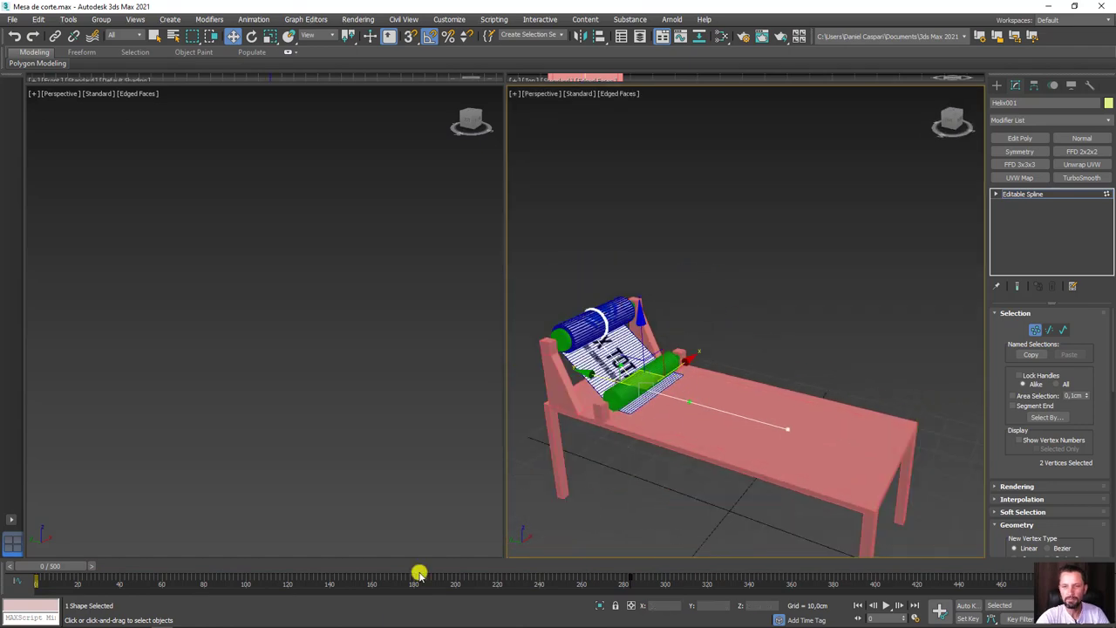
left_click_drag(29, 574, 1025, 566)
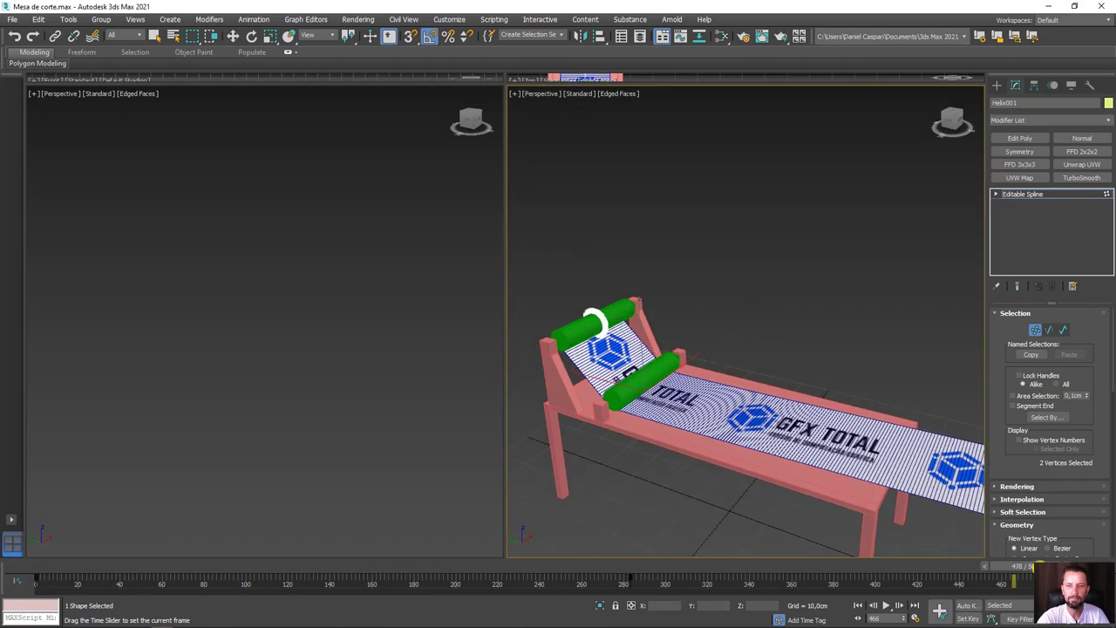
scroll(585, 356, "up", 5)
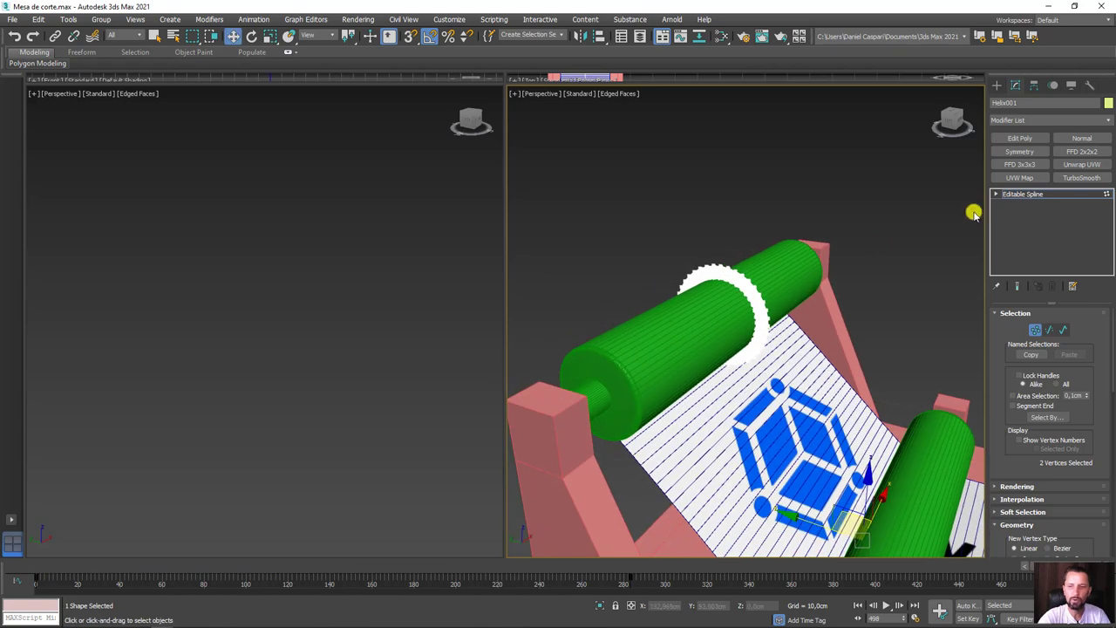
left_click(1026, 194)
right_click(706, 267)
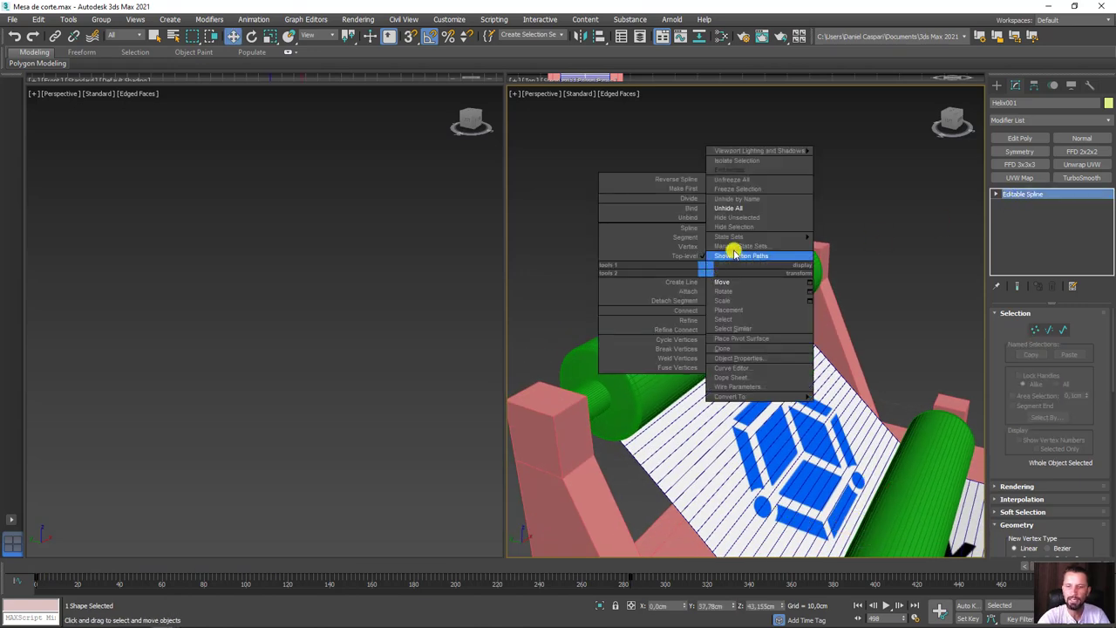
left_click(746, 230)
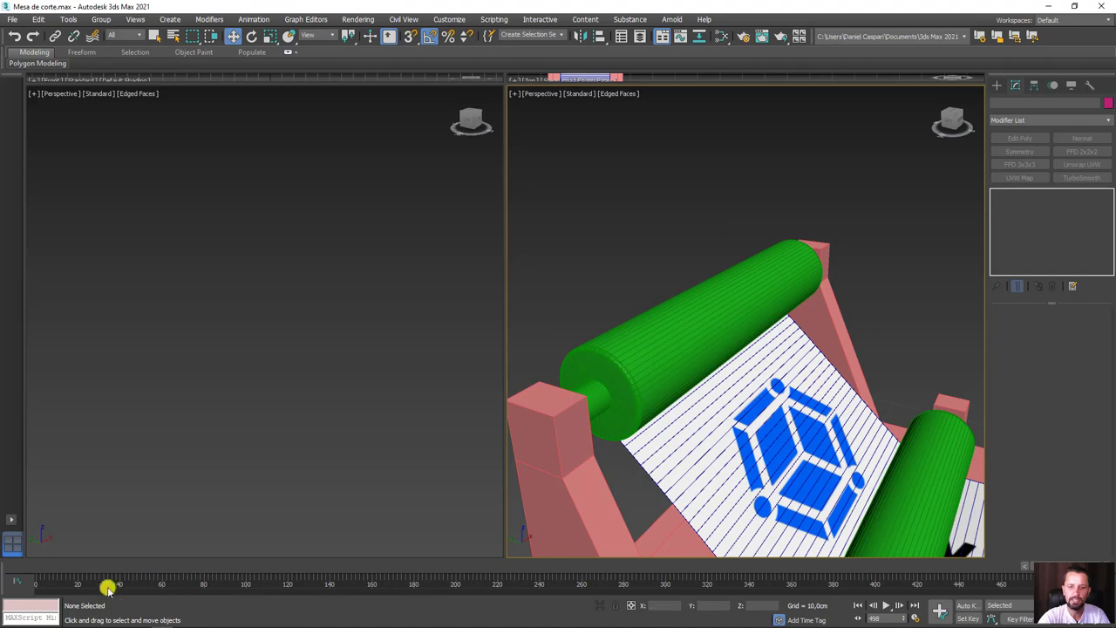
- Orbit around the whole table while scrubbing to watch the paper unroll
mouse_move(39, 564)
left_mouse_down()
mouse_move(498, 597)
mouse_move(643, 583)
mouse_move(665, 568)
mouse_move(971, 568)
mouse_move(36, 568)
left_mouse_up()
scroll(691, 360, "up", 3)
scroll(653, 326, "up", 3)
key("w")
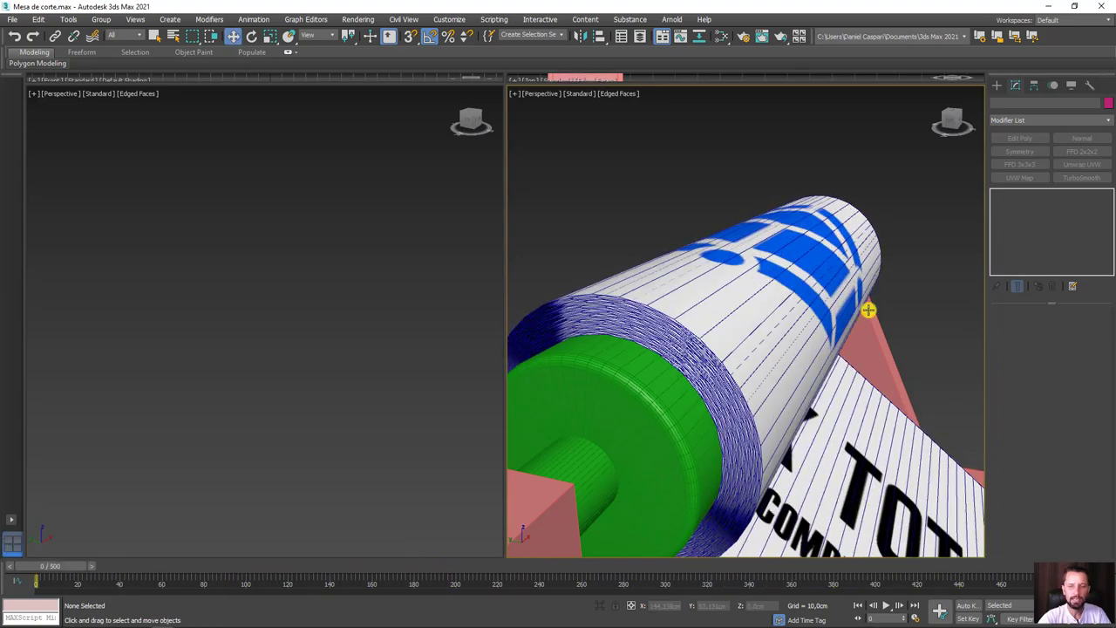
scroll(867, 312, "down", 6)
scroll(930, 393, "up", 2)
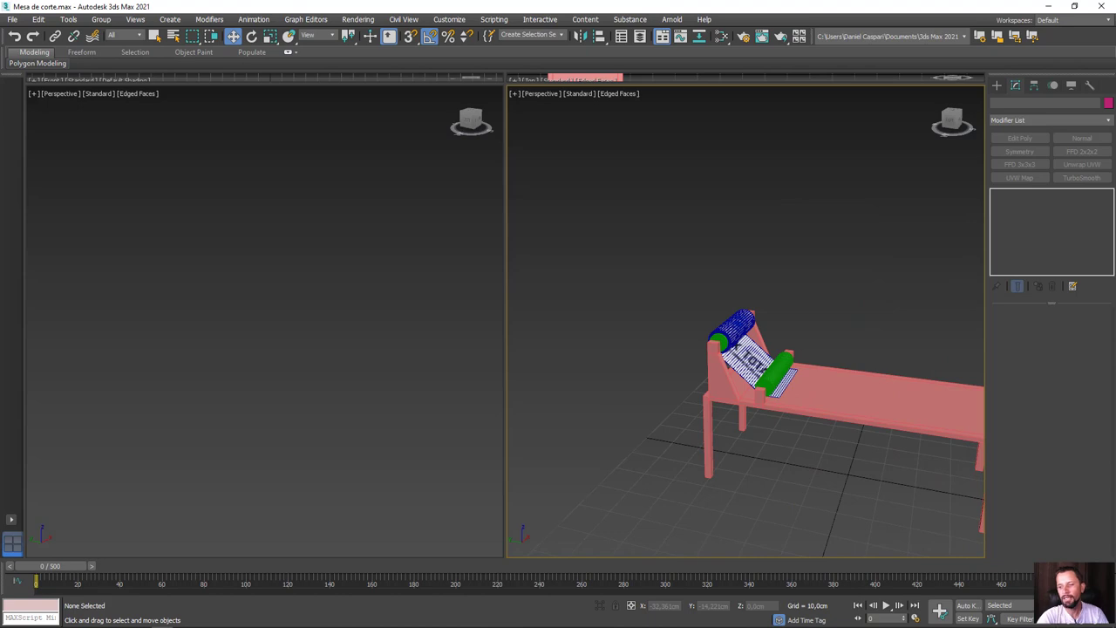
mouse_move(847, 436)
middle_mouse_down("alt")
mouse_move(655, 399)
mouse_move(486, 444)
middle_mouse_up("alt")
scroll(658, 403, "down", 5)
mouse_move(55, 565)
left_mouse_down()
mouse_move(290, 576)
mouse_move(246, 594)
left_mouse_up()
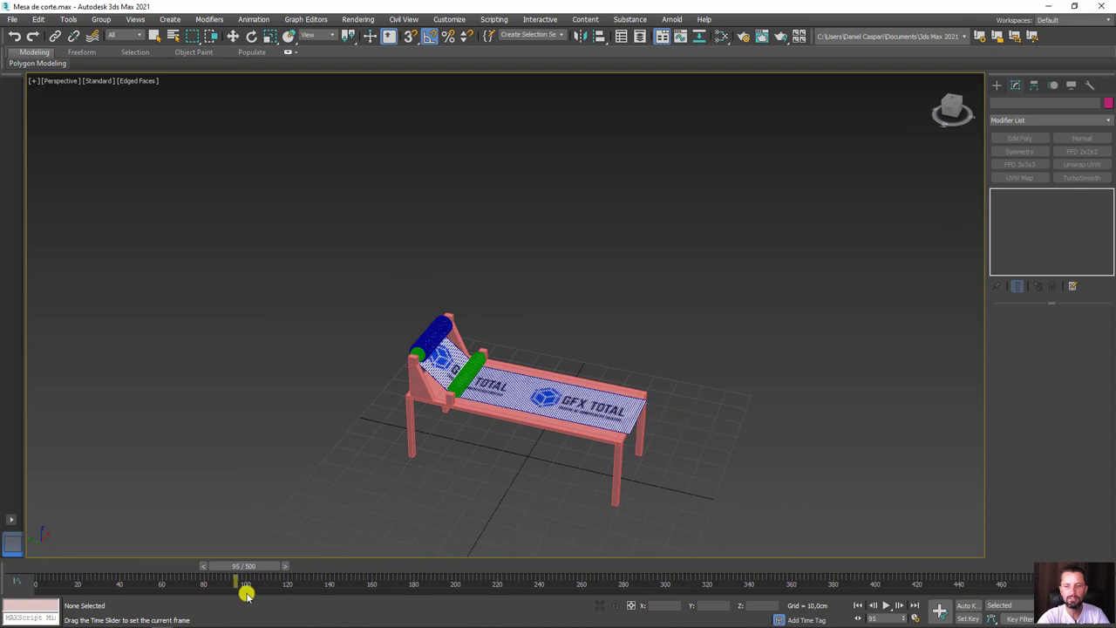
- Select the paper and roller objects and view the table from above
key("w")
scroll(524, 391, "up", 2)
scroll(528, 391, "up", 2)
scroll(531, 390, "up", 4)
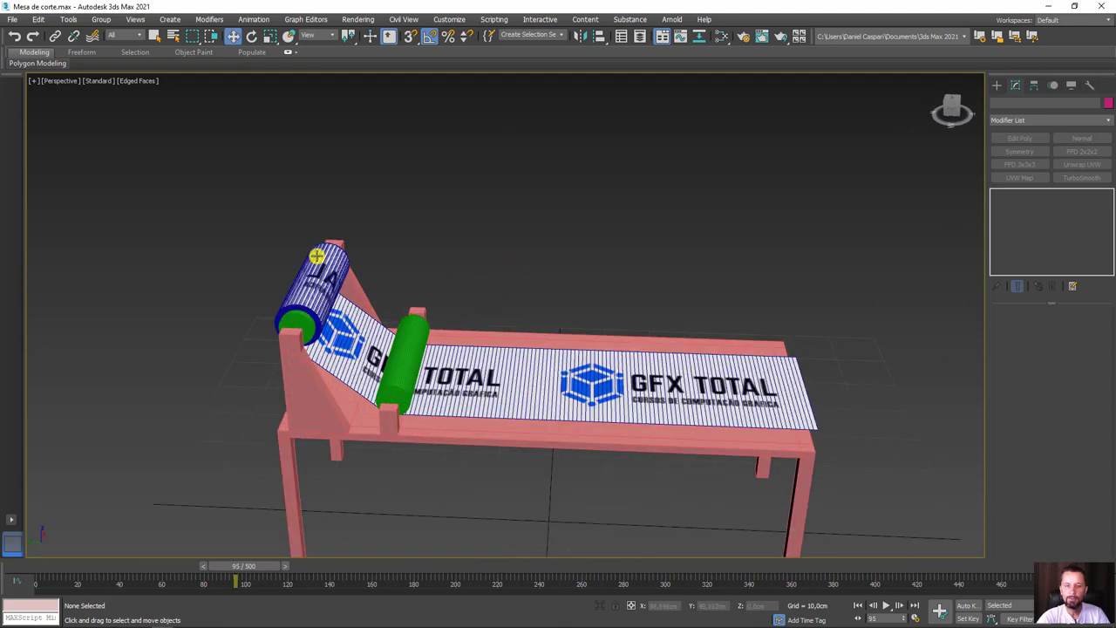
left_click(581, 436)
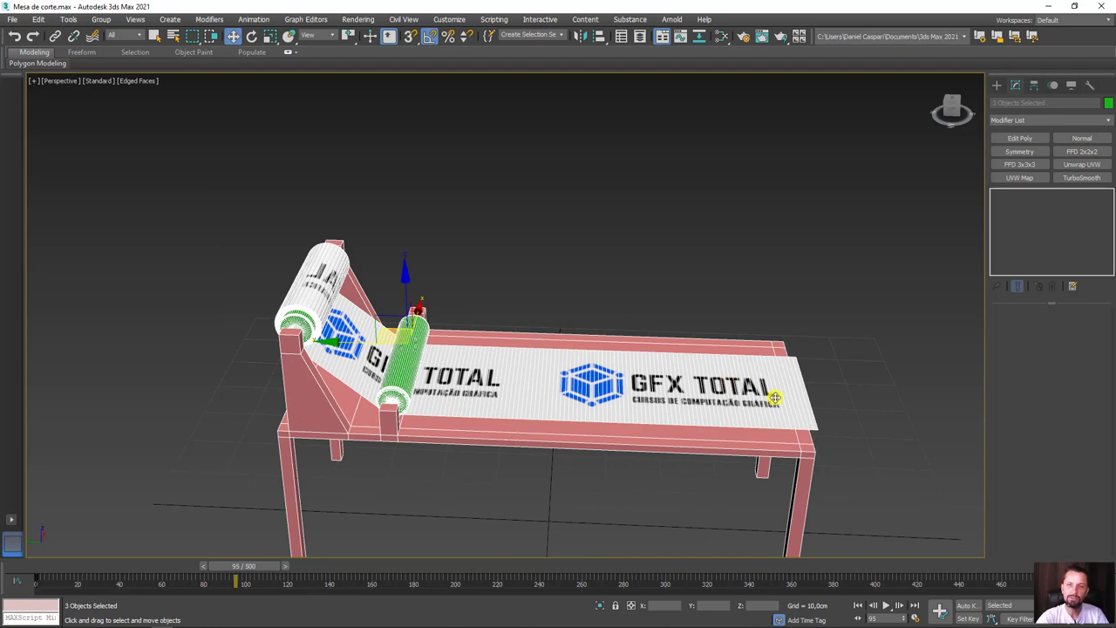
middle_click_drag(774, 397, 792, 423, "alt")
- Save the scene as a new file, Mesa de corte 02.max
left_click(12, 19)
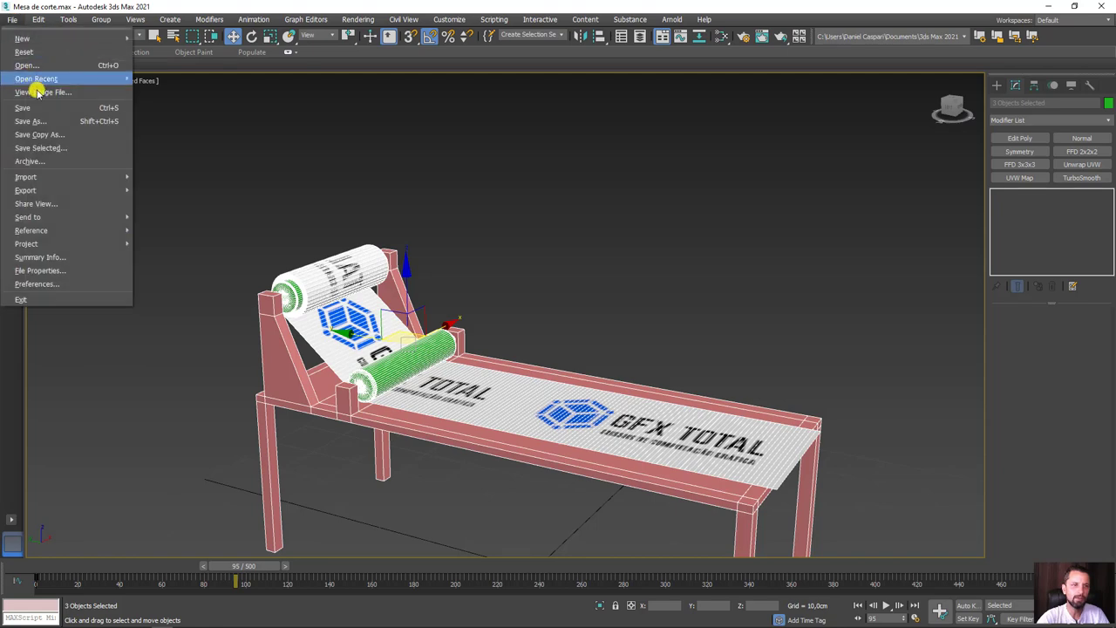
left_click(27, 107)
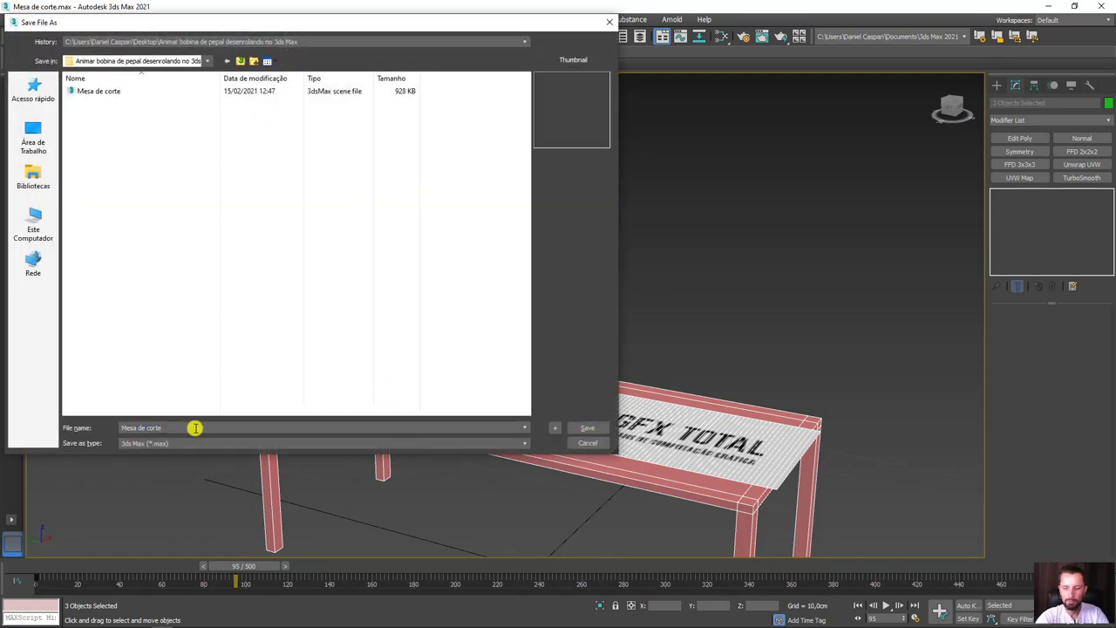
key("Return")
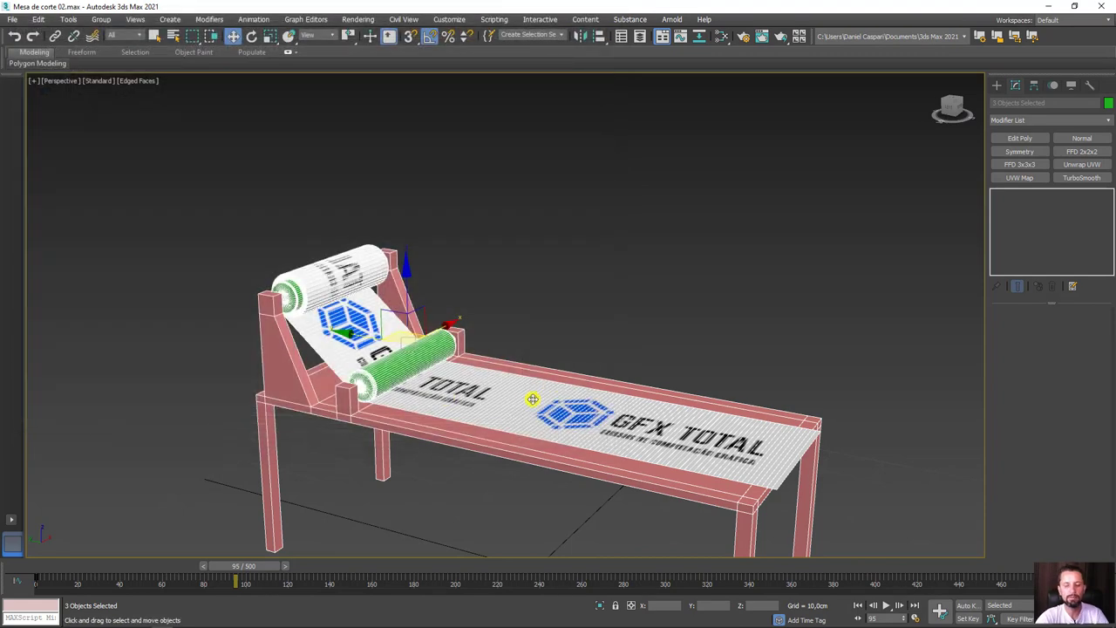
- Convert the selection to Editable Poly and collapse the paper's Path Deform stack
middle_click_drag(532, 398, 525, 384, "alt")
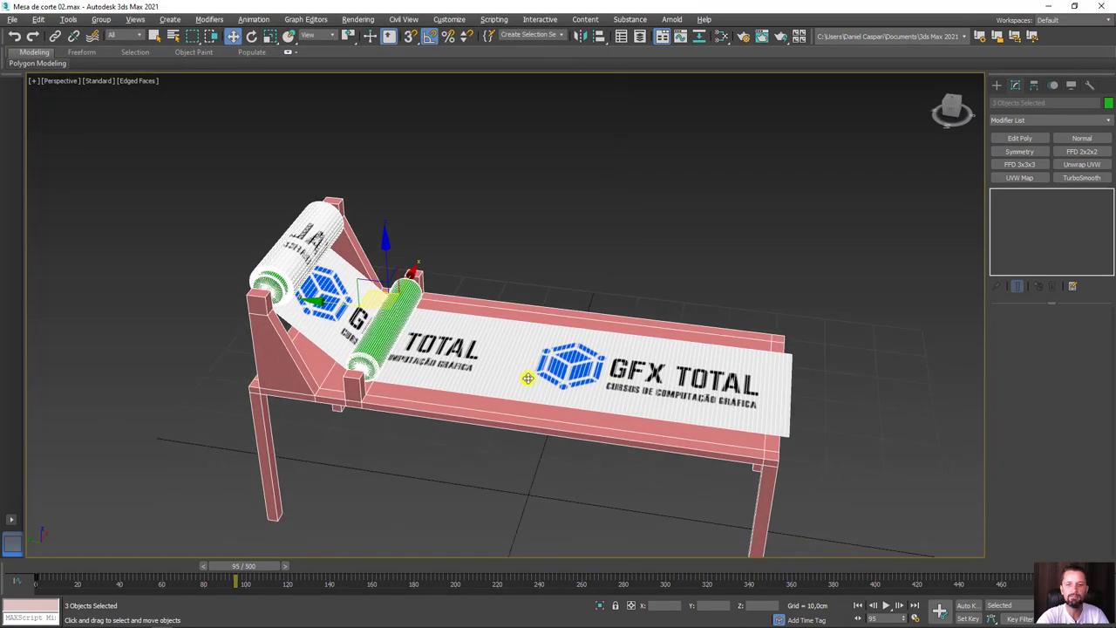
right_click(525, 352)
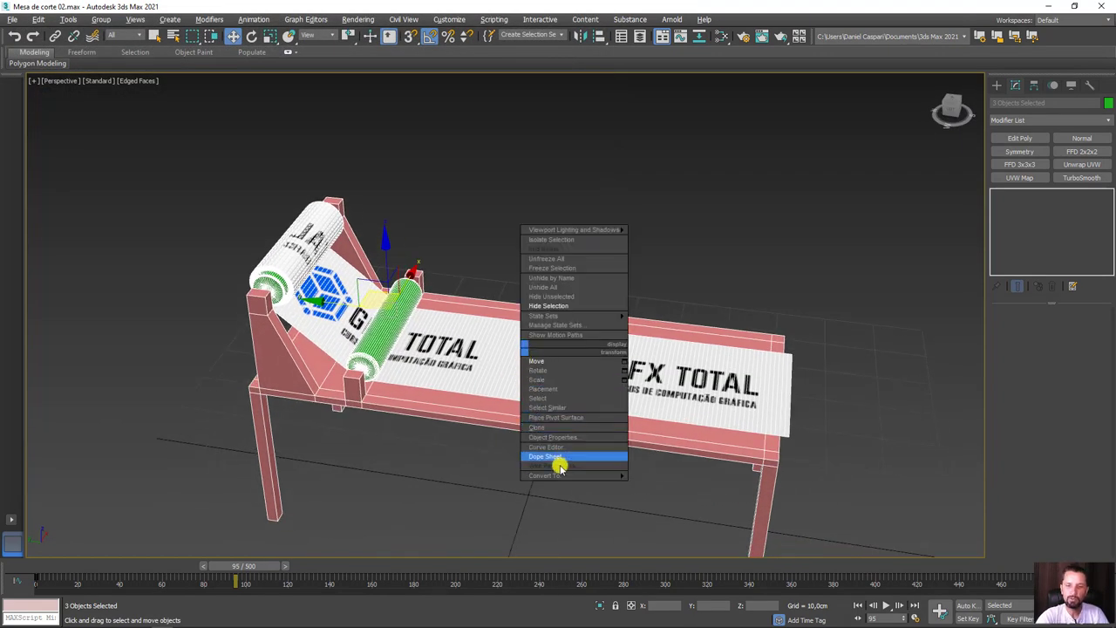
mouse_move(558, 475)
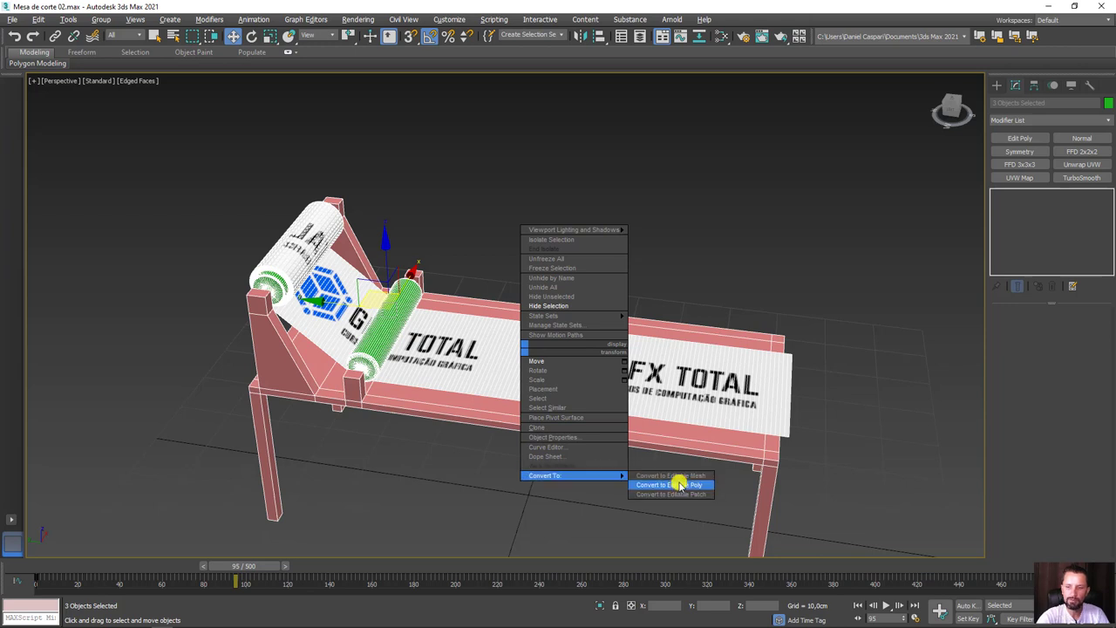
left_click(679, 484)
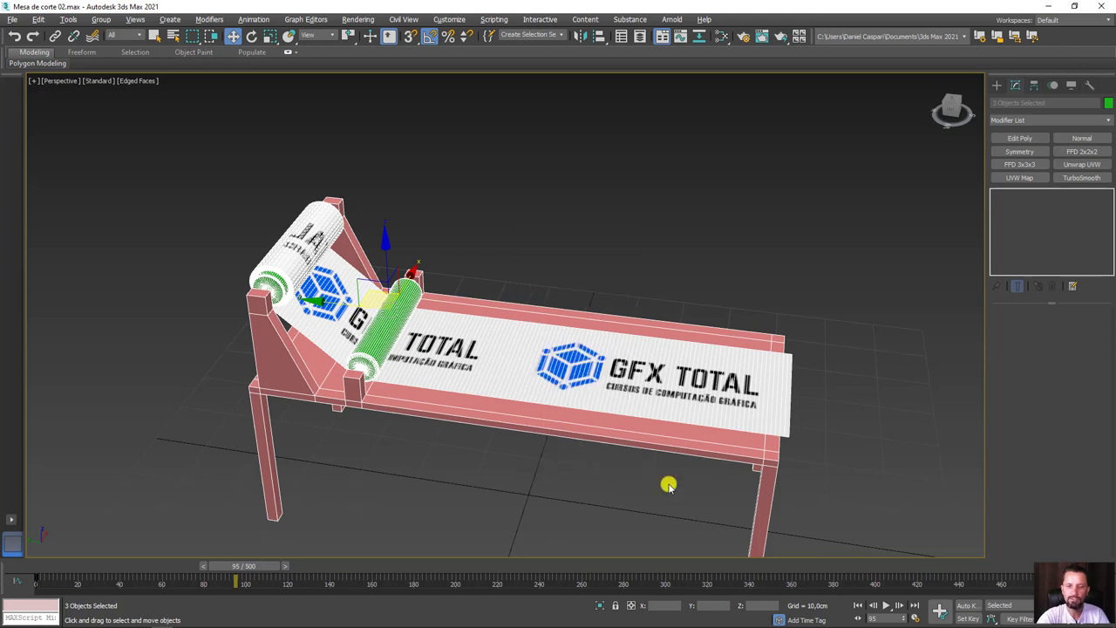
left_click(597, 384)
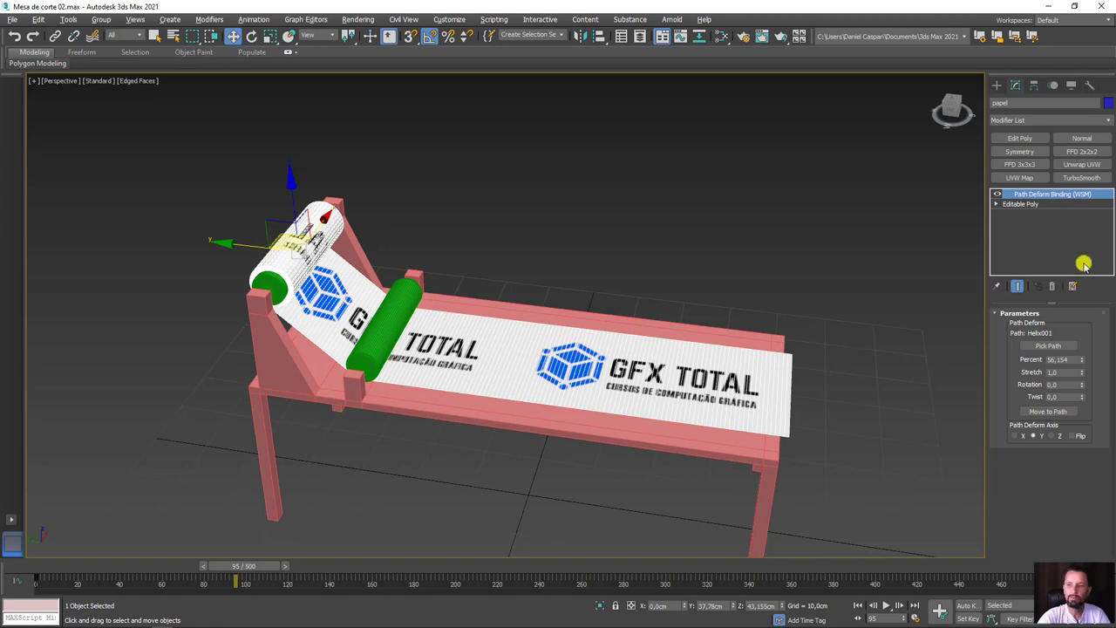
right_click(1034, 199)
left_click(1014, 303)
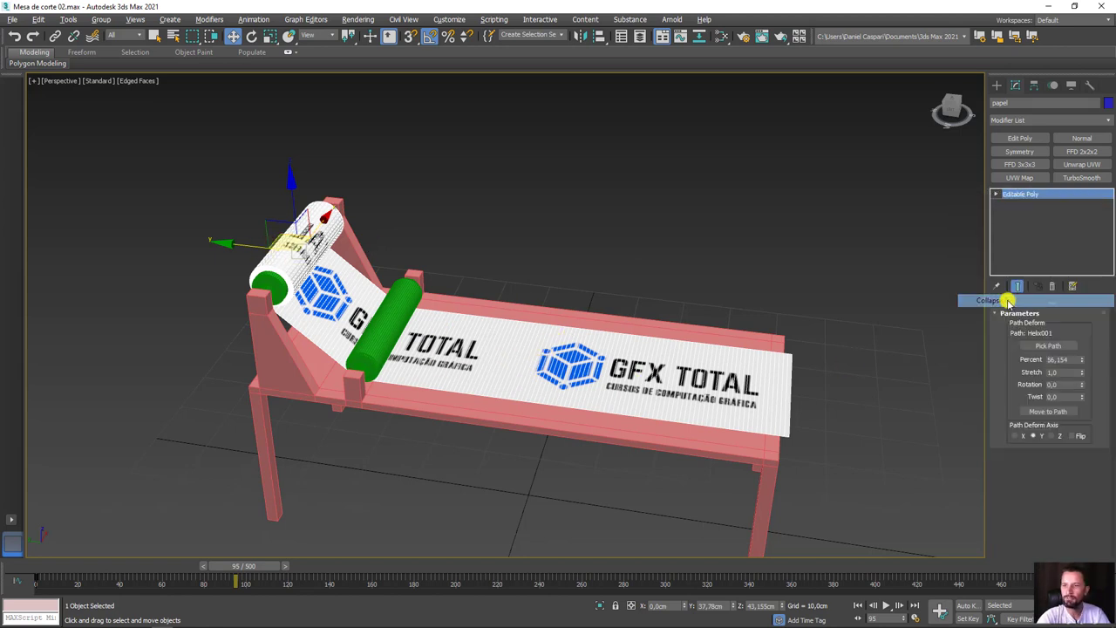
- Detach the flat GFX TOTAL polygons as Object001 and select the new piece
left_click(1061, 326)
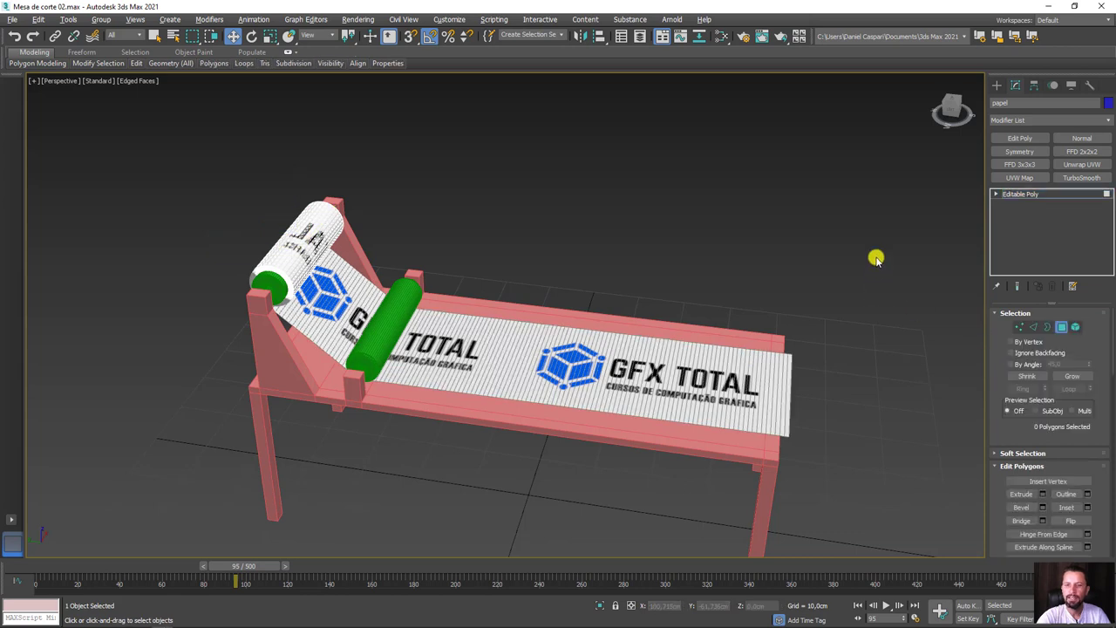
mouse_move(876, 256)
left_mouse_down()
mouse_move(563, 507)
mouse_move(534, 511)
left_mouse_up()
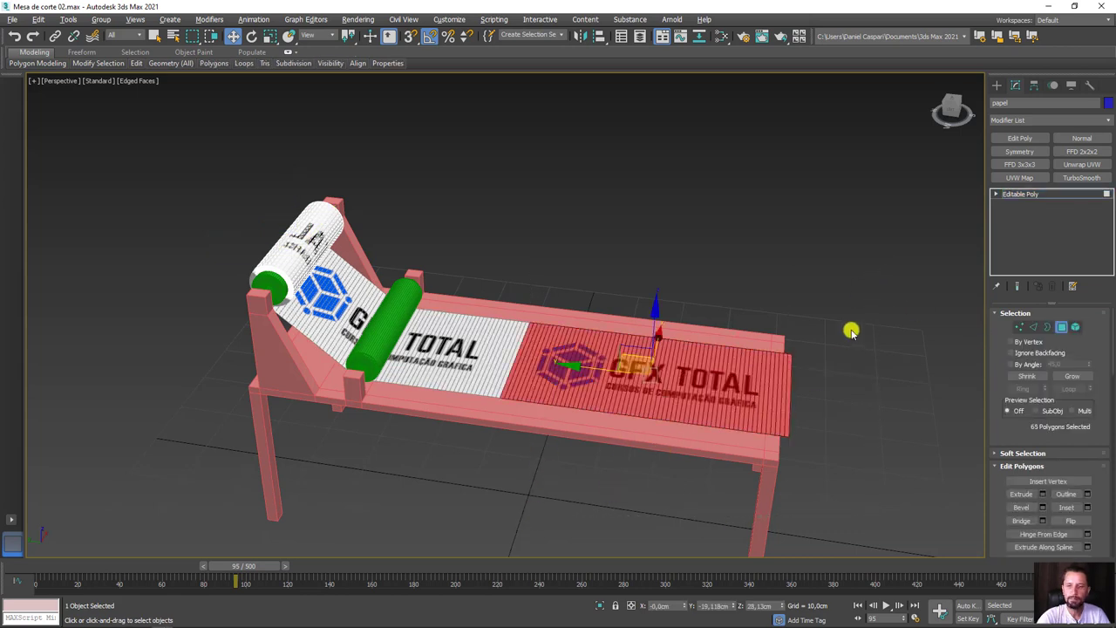
left_click_drag(1007, 430, 1012, 232)
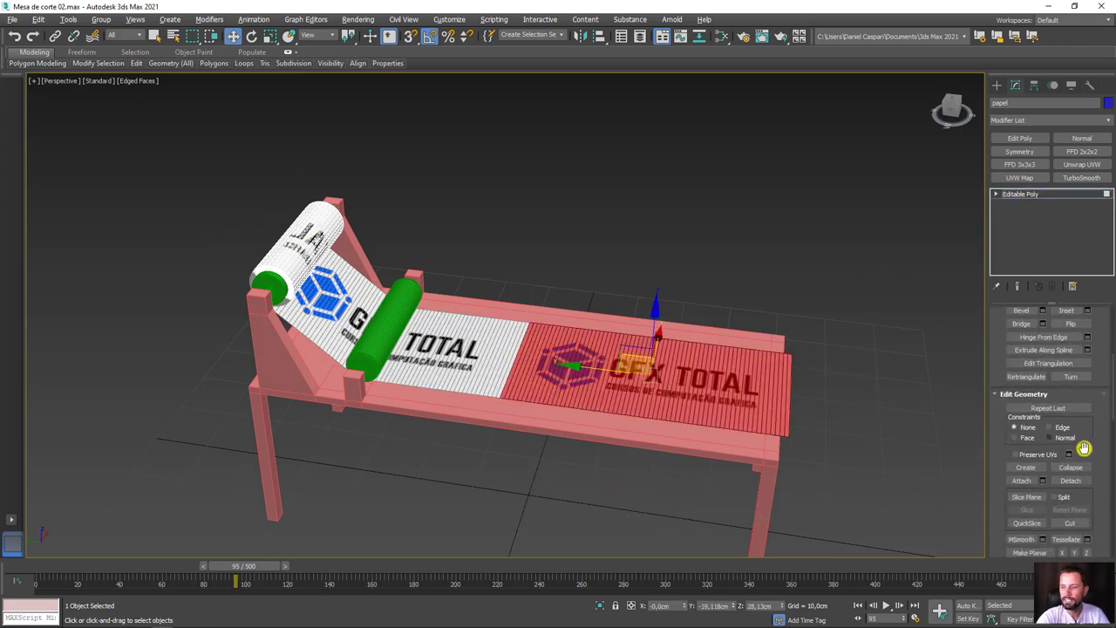
left_click(1071, 480)
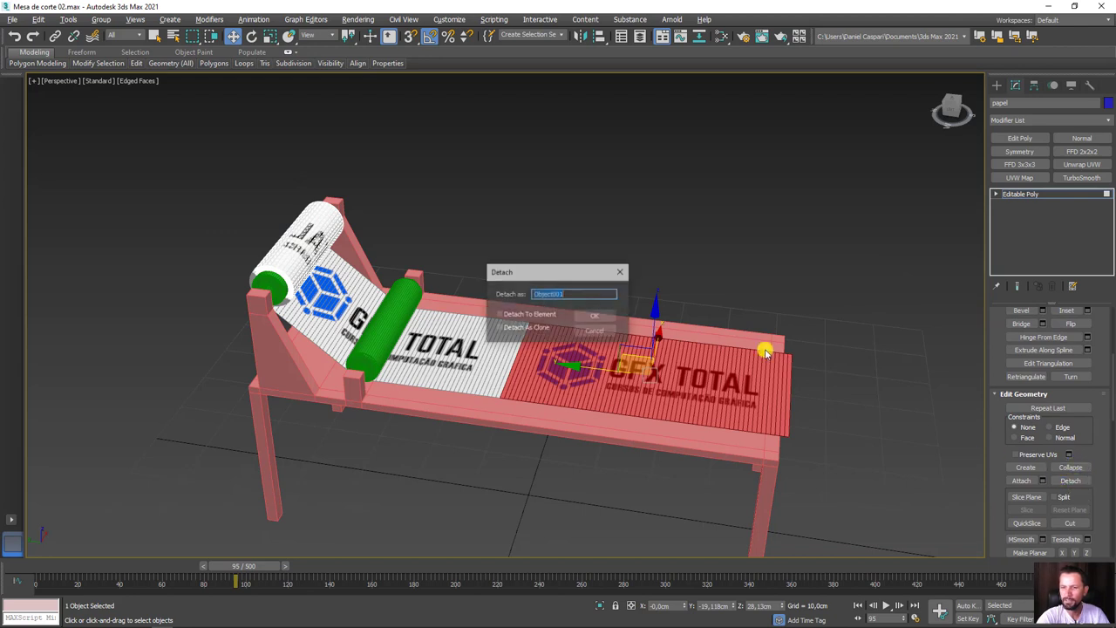
left_click(596, 317)
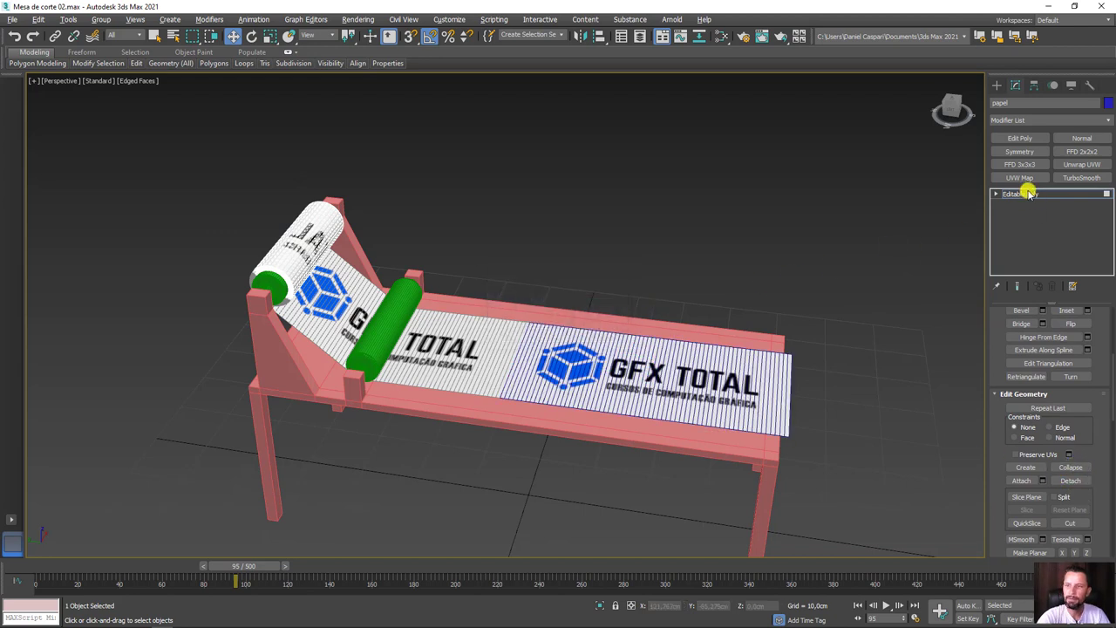
left_click(1029, 193)
left_click(690, 430)
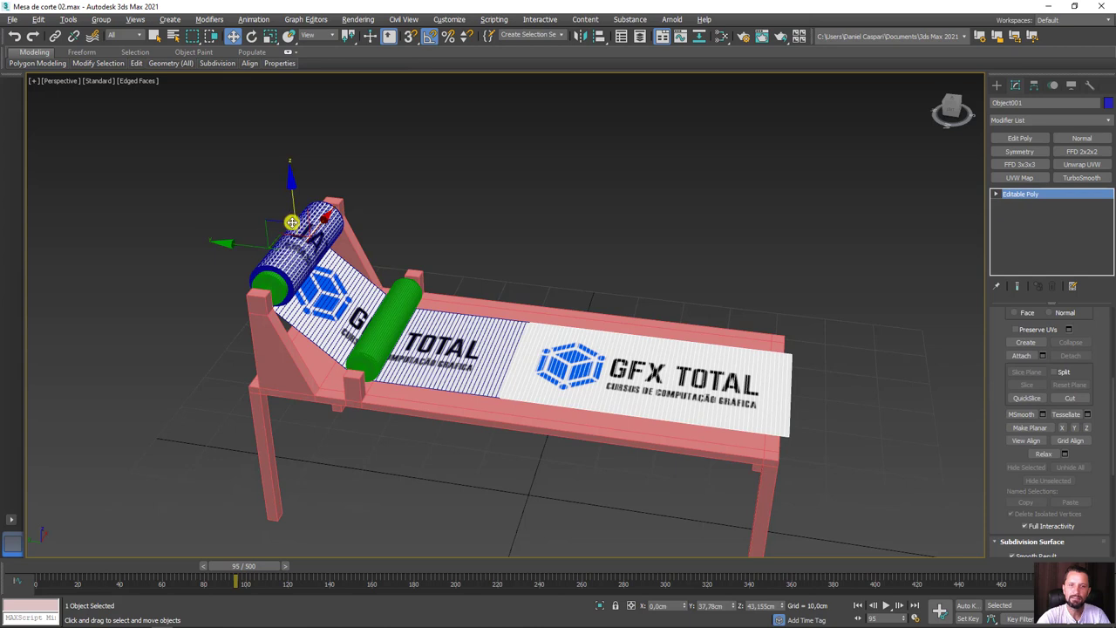
mouse_move(270, 230)
left_mouse_down()
mouse_move(385, 160)
mouse_move(489, 117)
left_mouse_up()
key("ctrl+z")
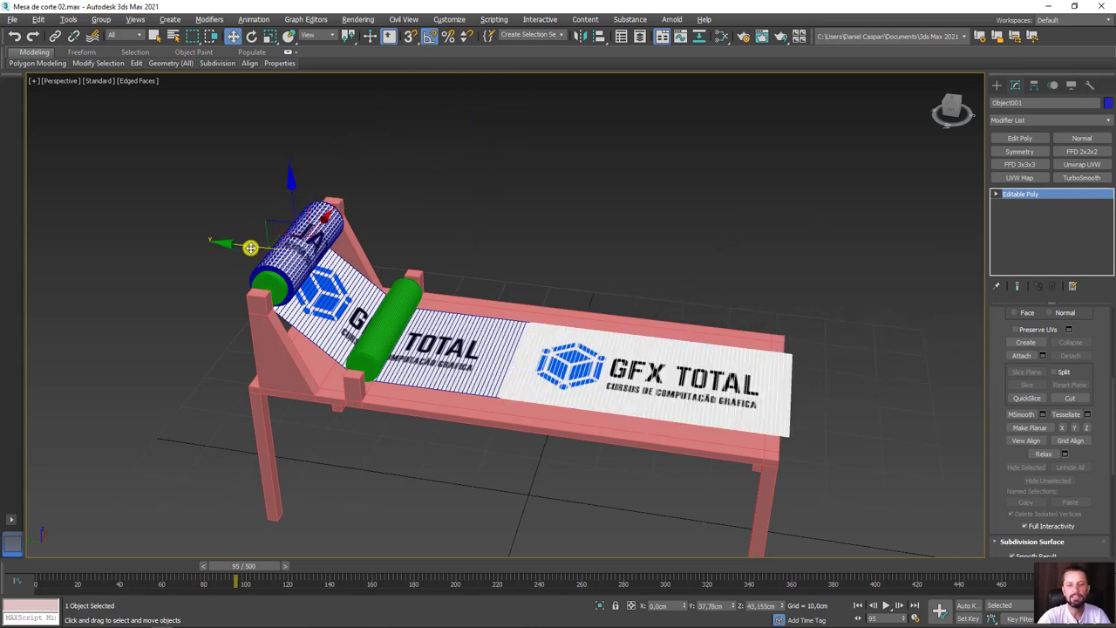
left_click_drag(250, 248, 506, 294)
key("ctrl+z")
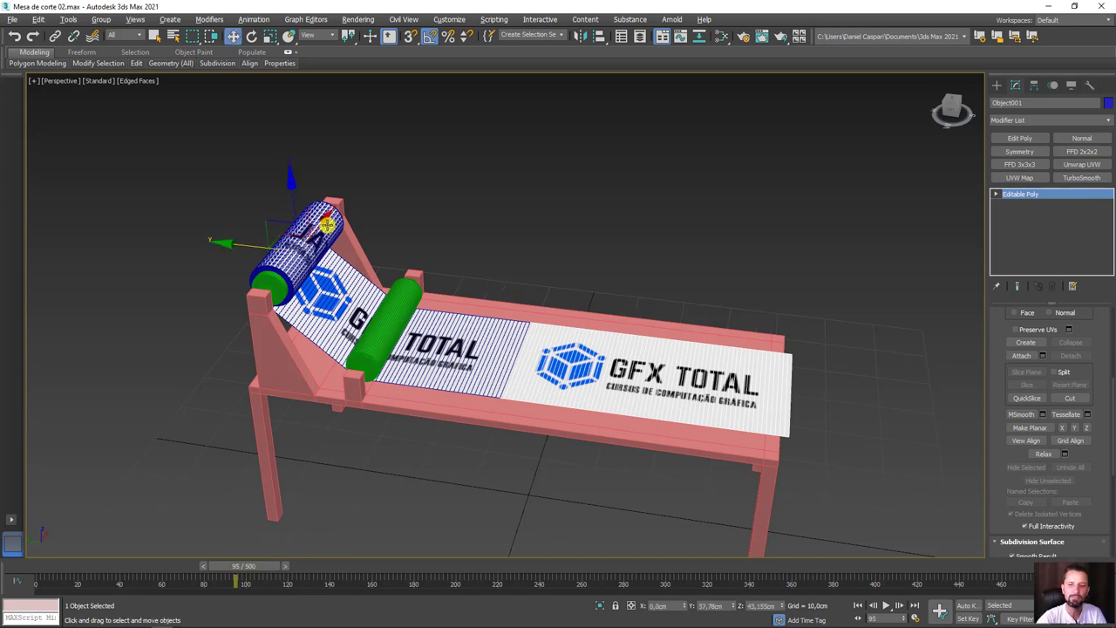
left_click_drag(326, 224, 410, 137)
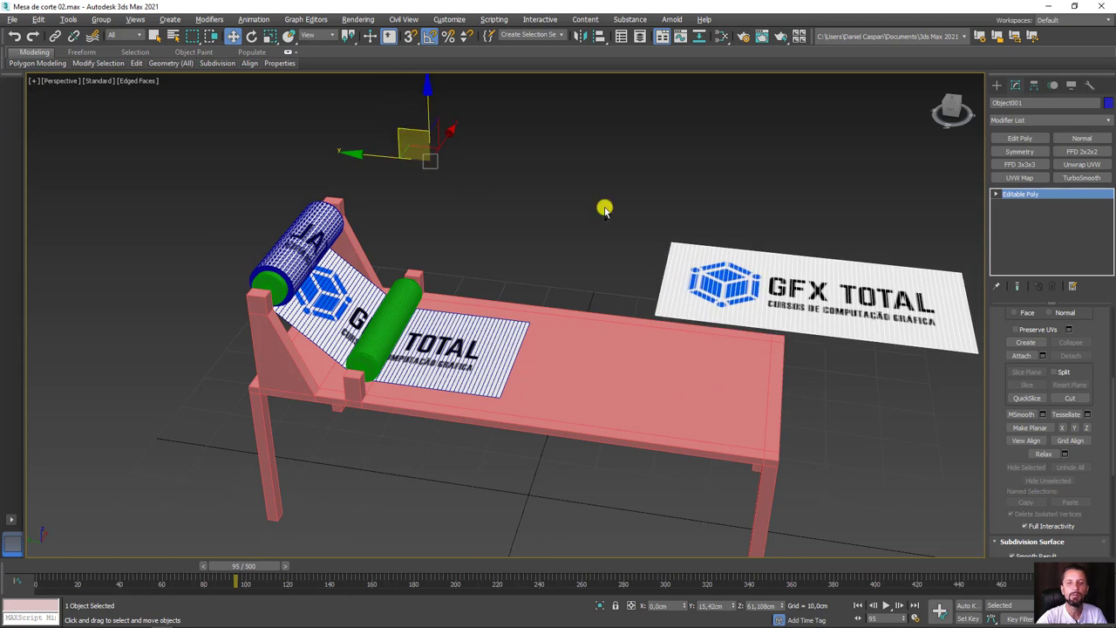
key("ctrl+z")
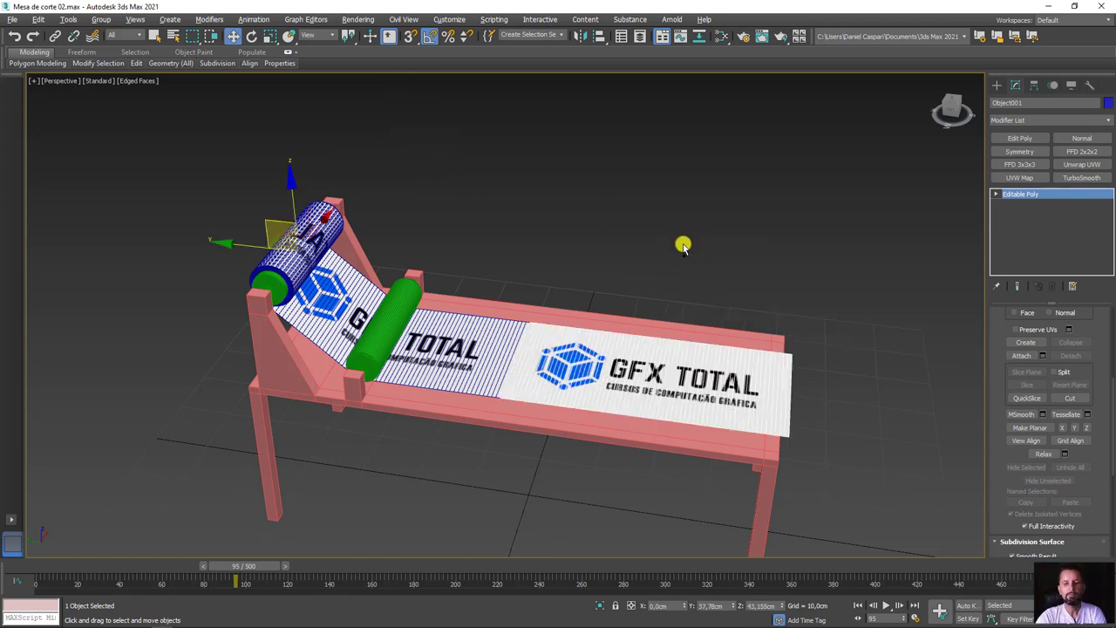
- Reload Mesa de corte 02.max from recent files, discarding the unsaved detach edits
left_click(12, 21)
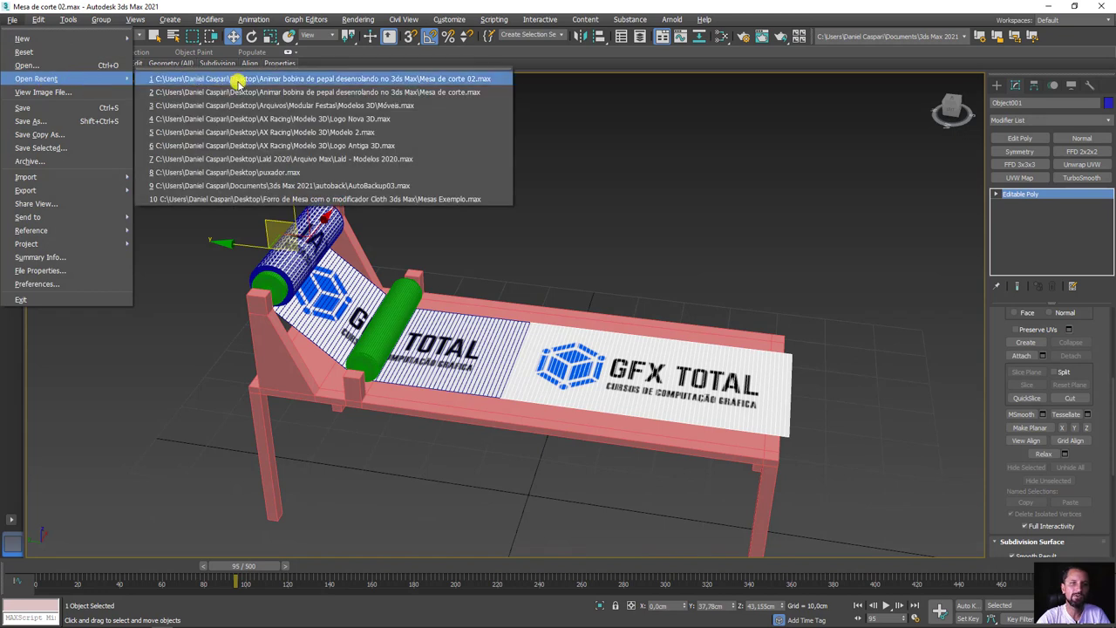
left_click(231, 78)
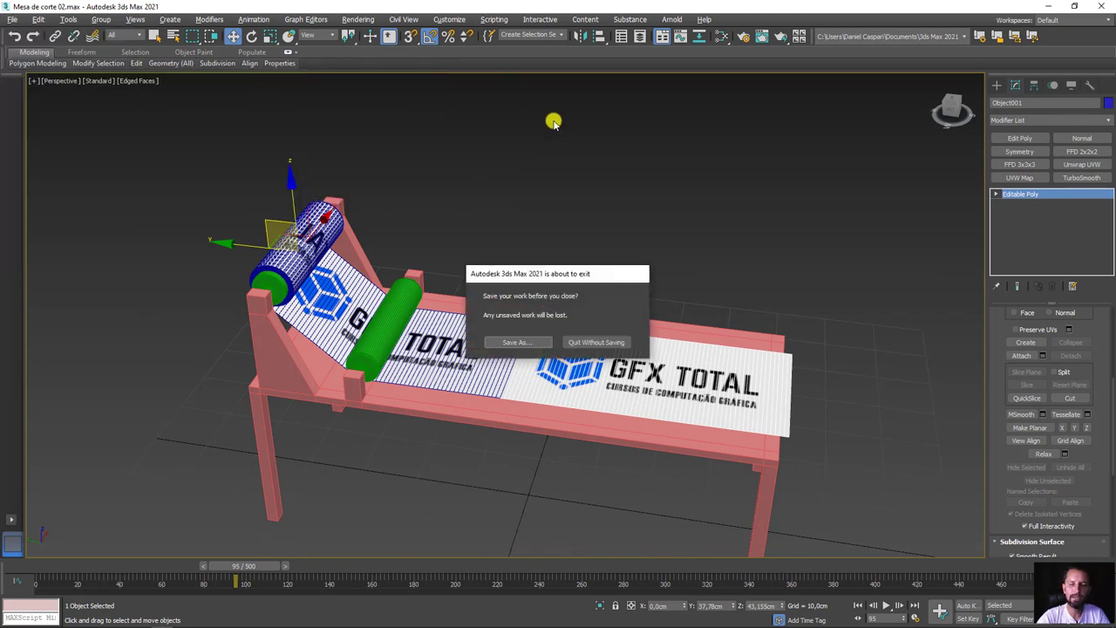
left_click(586, 342)
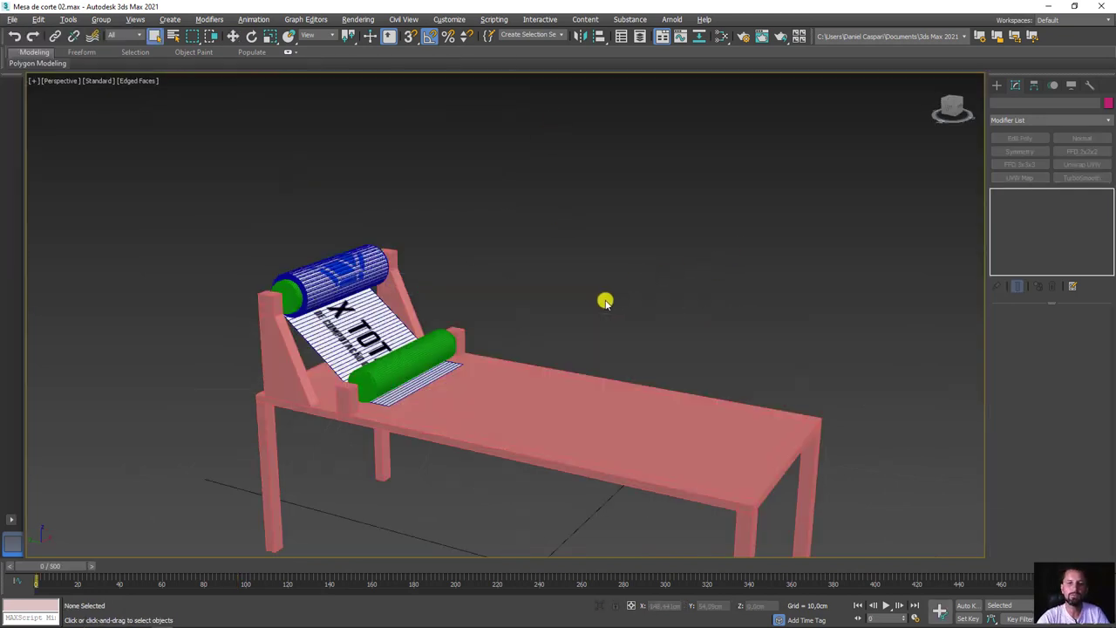
- Scrub the paper unrolling across the table, hide edged faces, and stop near frame 306
mouse_move(518, 310)
middle_mouse_down("alt")
mouse_move(526, 341)
mouse_move(511, 301)
middle_mouse_up("alt")
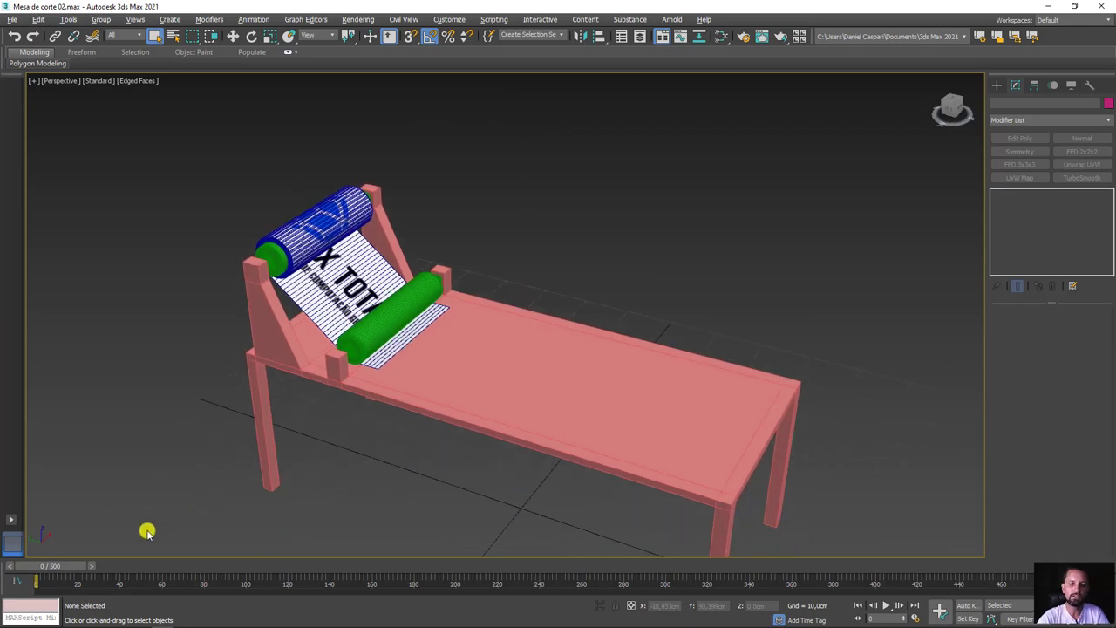
left_click_drag(69, 564, 645, 583)
left_click_drag(525, 591, 1, 582)
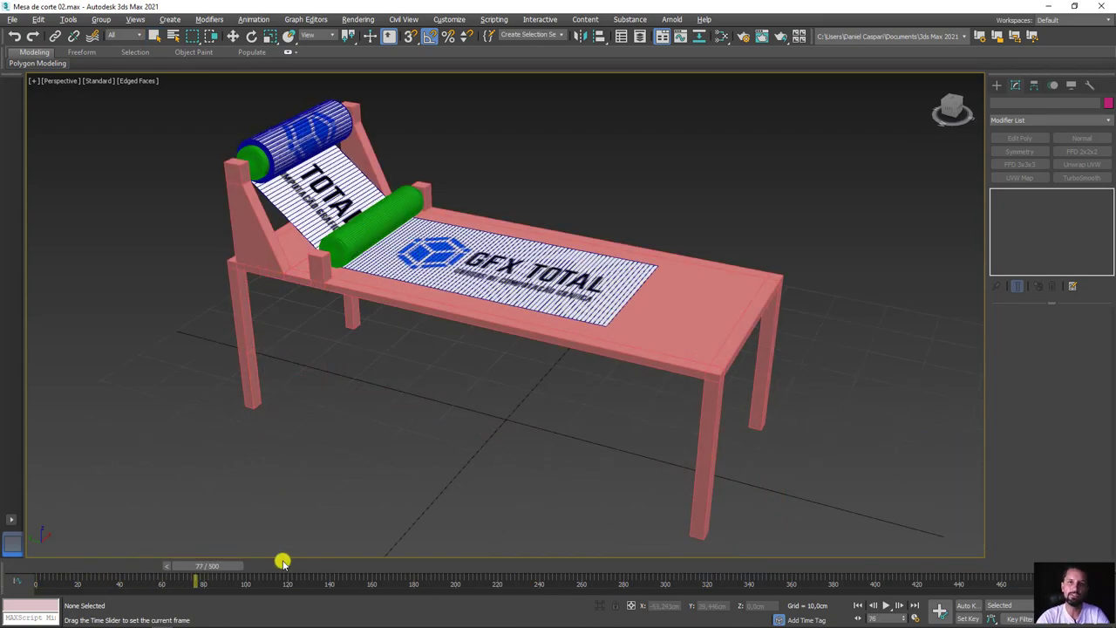
left_click_drag(284, 562, 427, 563)
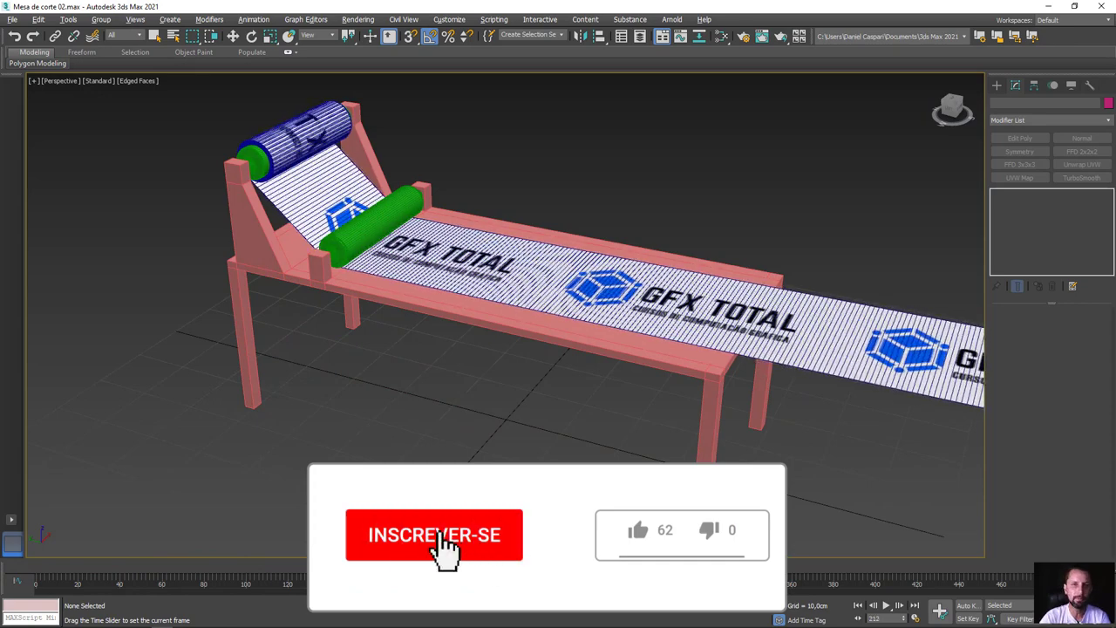
key("F4")
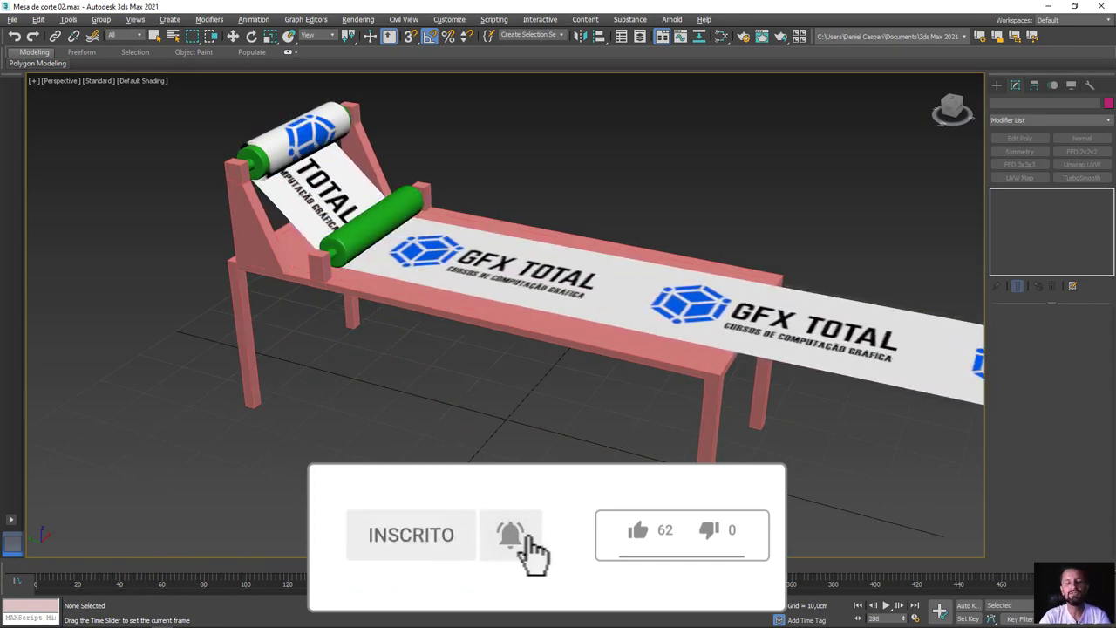
left_click_drag(638, 583, 983, 591)
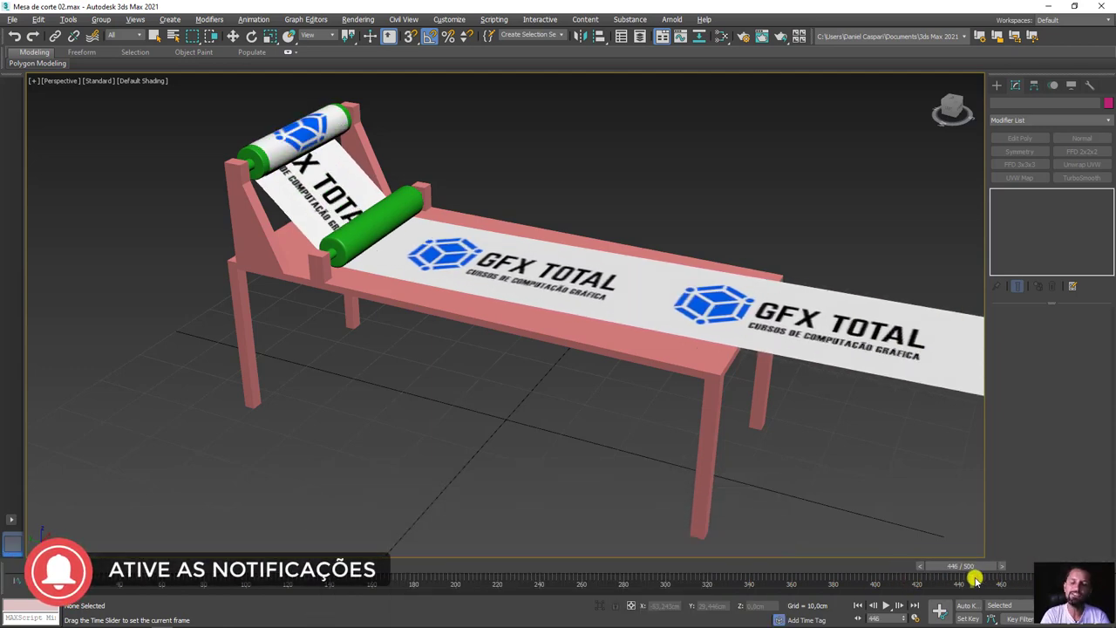
left_click_drag(863, 576, 689, 558)
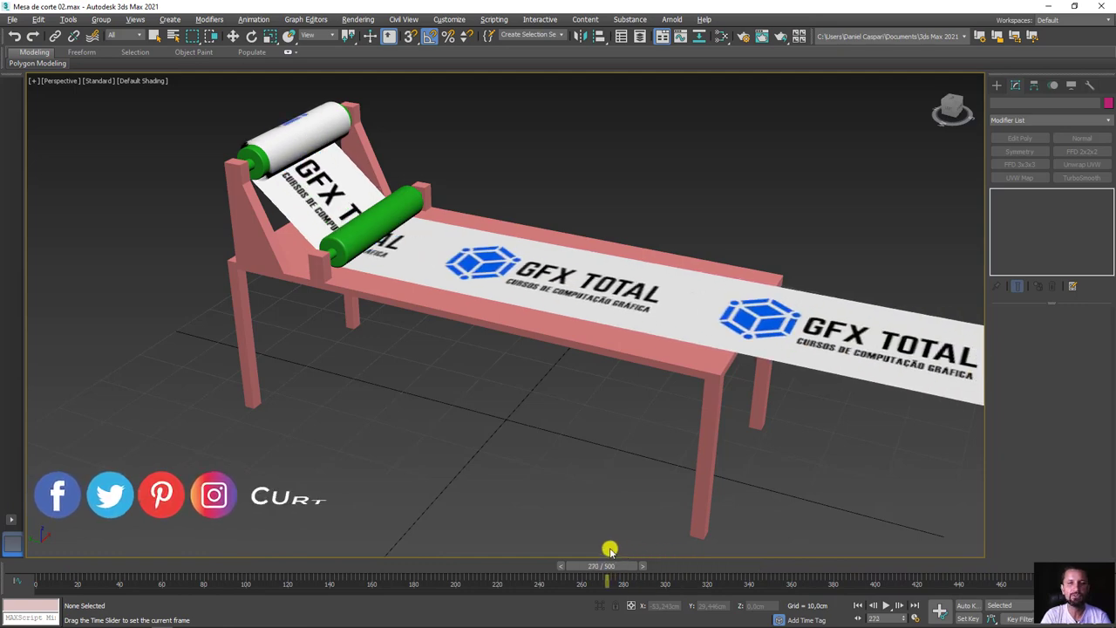